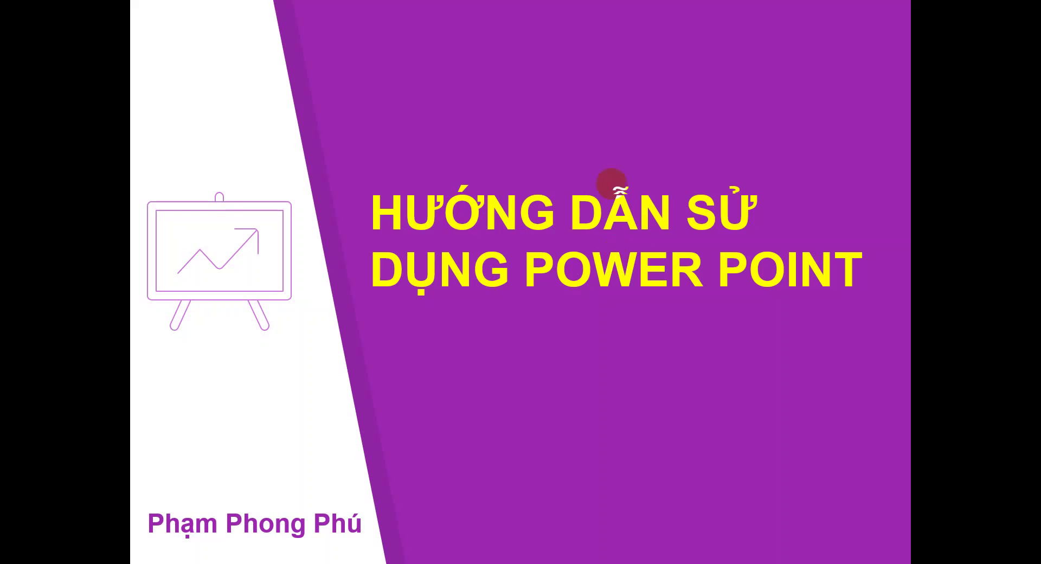
Advance past the contents slide to the presentation-steps slide, switching to the laser pointer.
{"action": "left_click", "coordinate": [636, 25]}
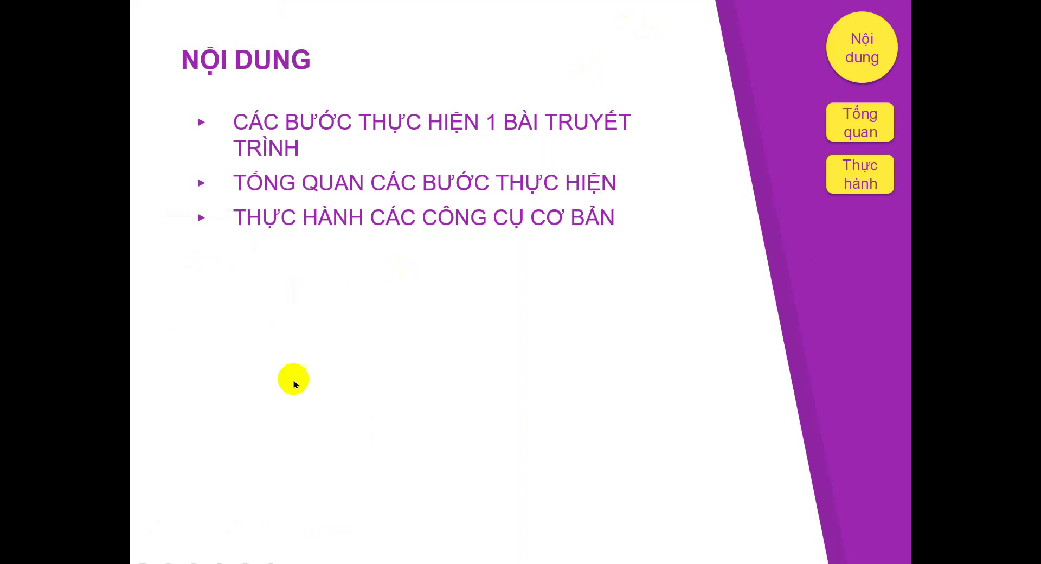
{"action": "left_click", "coordinate": [193, 561]}
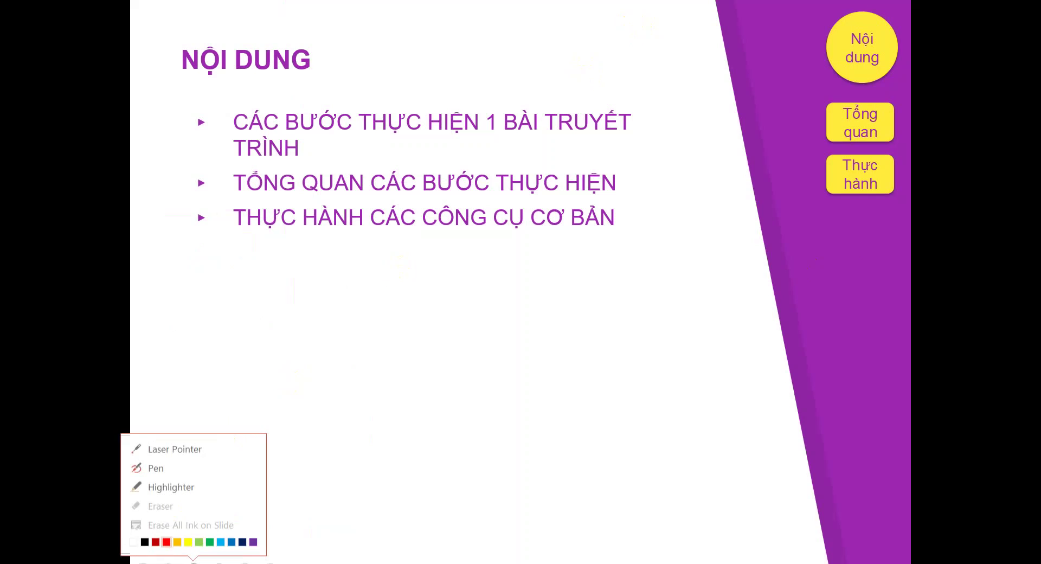
{"action": "left_click", "coordinate": [183, 454]}
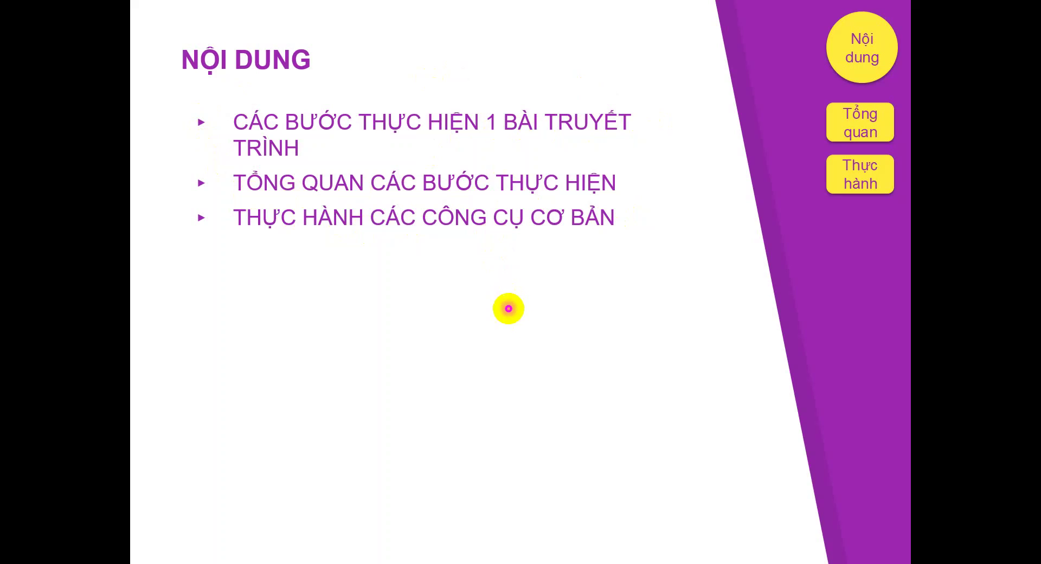
{"action": "left_click", "coordinate": [509, 308]}
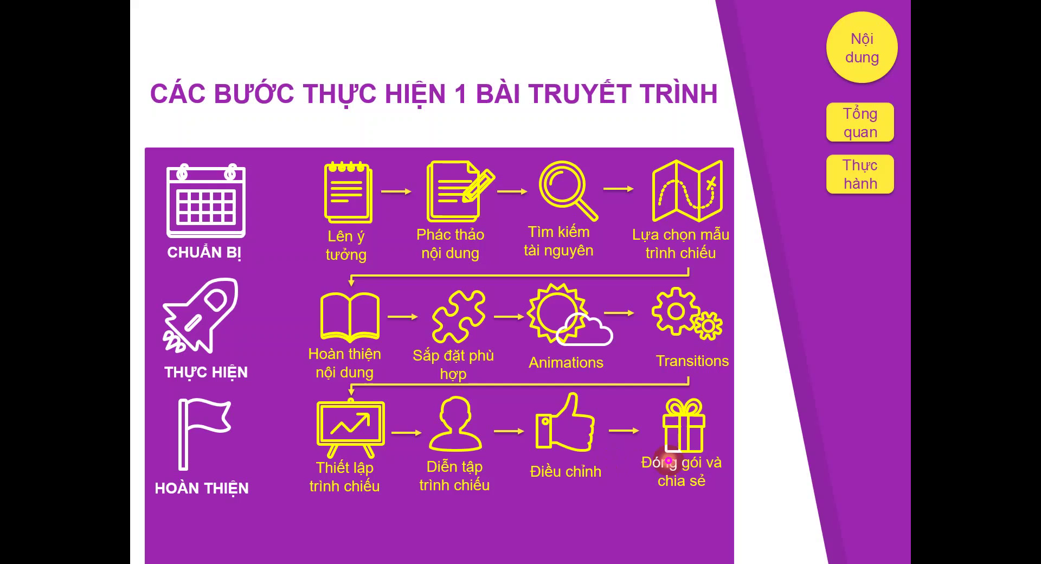
Move on to the 'TỔNG QUAN CÁC BƯỚC THỰC HIỆN' slide showing the CHUẨN BỊ stage.
{"action": "left_click", "coordinate": [669, 461]}
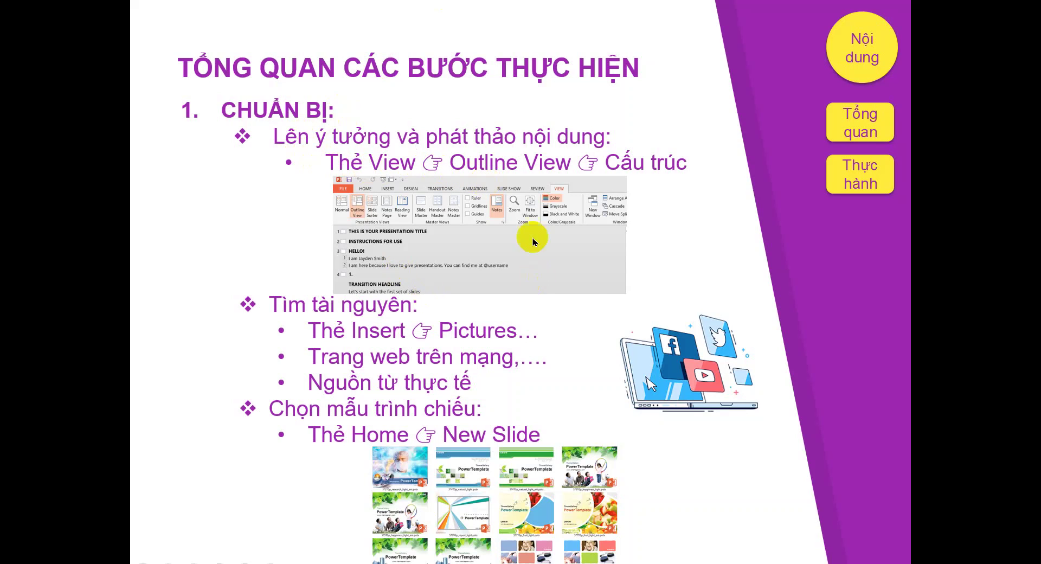
Exit the slide show and switch to Outline View listing every slide's titles and bullets.
{"action": "key", "text": "Escape"}
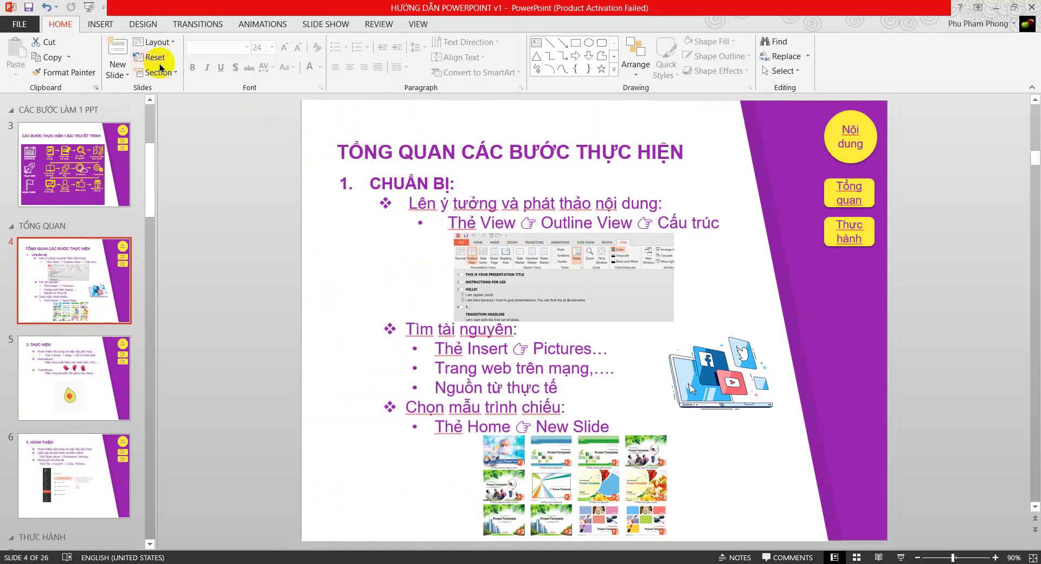
{"action": "left_click", "coordinate": [425, 26]}
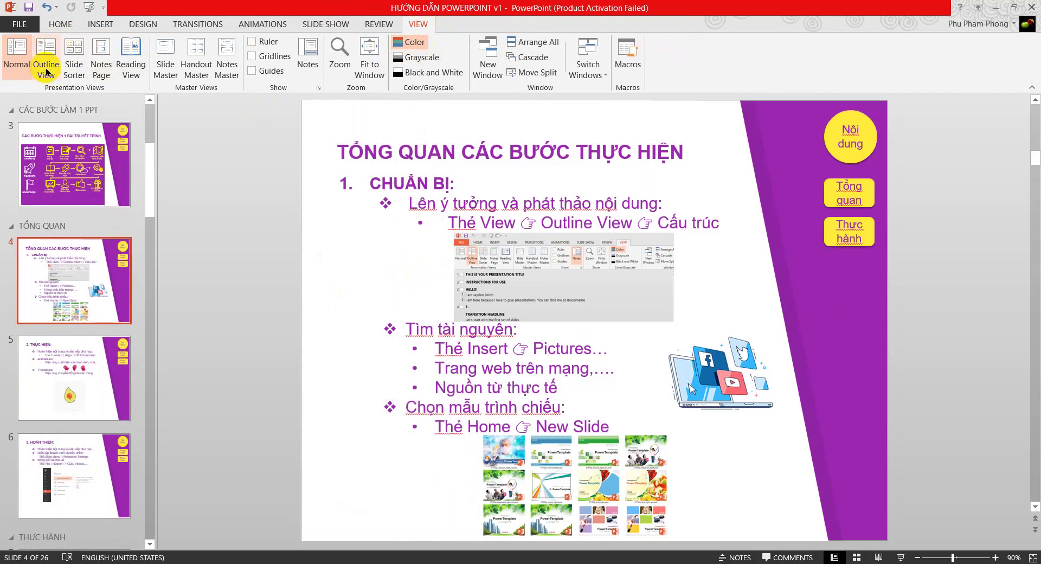
{"action": "left_click", "coordinate": [49, 49]}
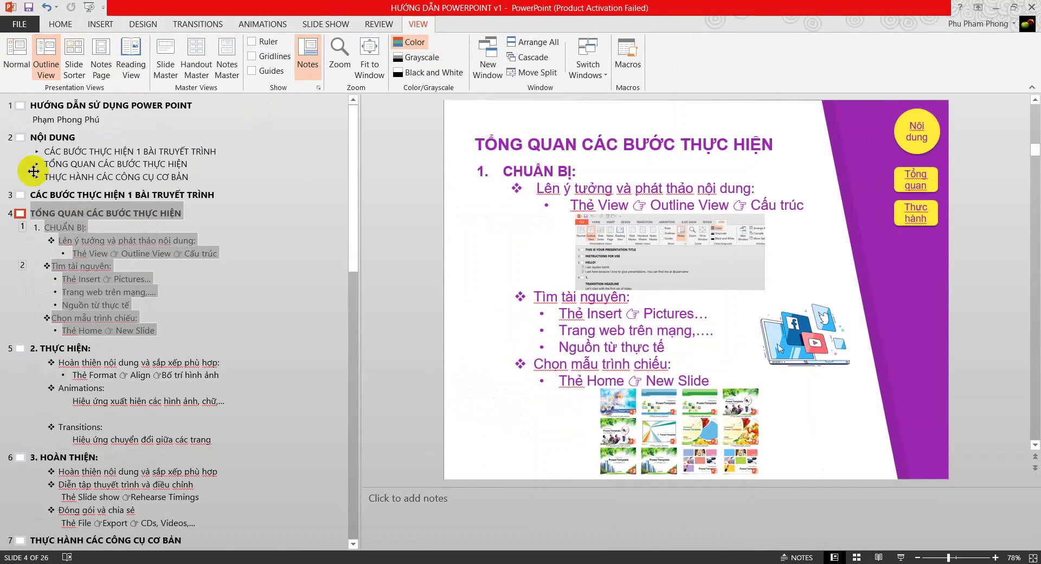
{"action": "scroll", "coordinate": [154, 382], "scroll_direction": "down", "scroll_amount": 2}
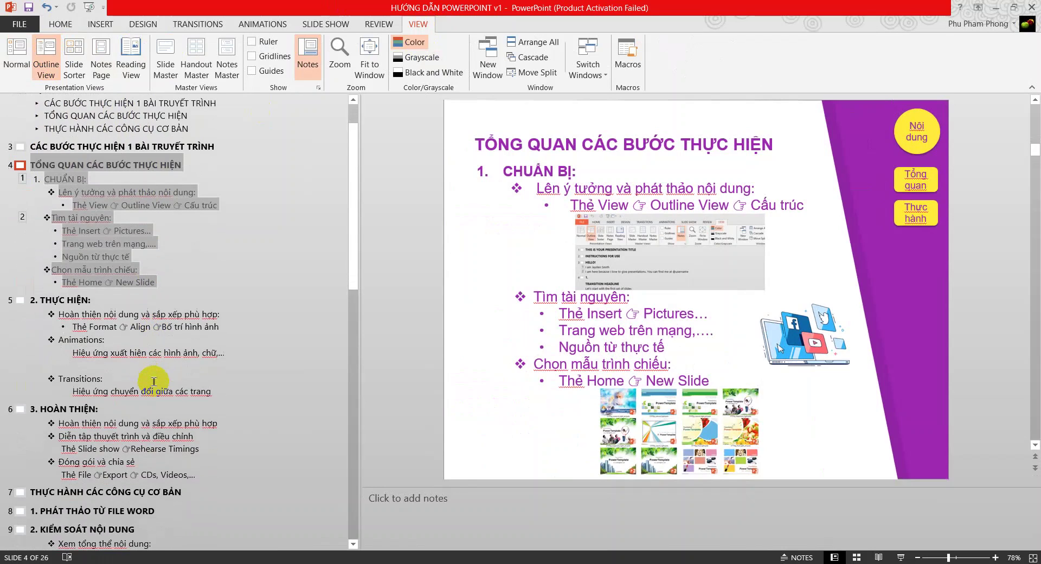
{"action": "scroll", "coordinate": [154, 382], "scroll_direction": "up", "scroll_amount": 2}
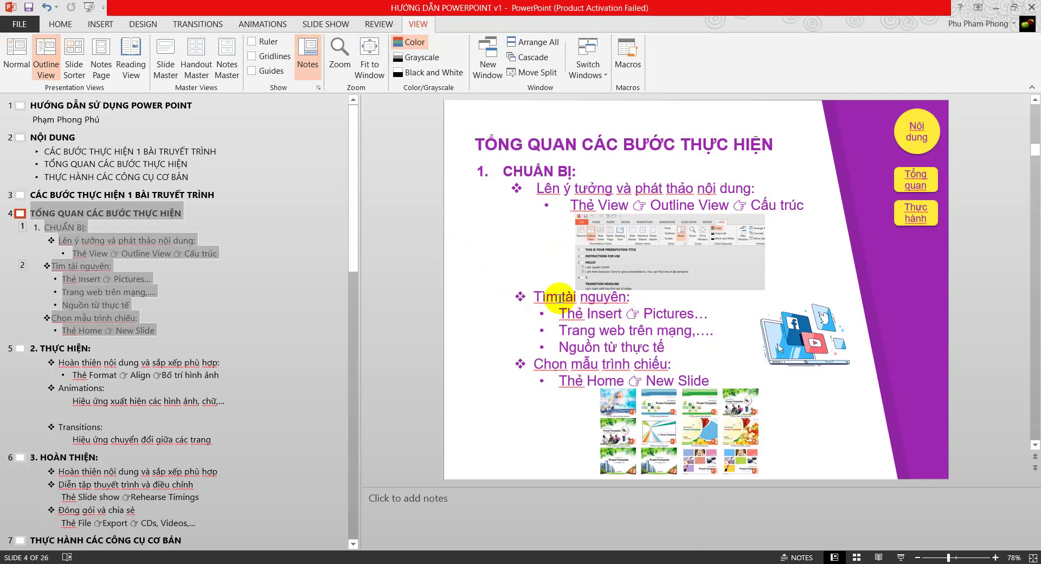
{"action": "left_click_drag", "start_coordinate": [535, 296], "coordinate": [628, 297]}
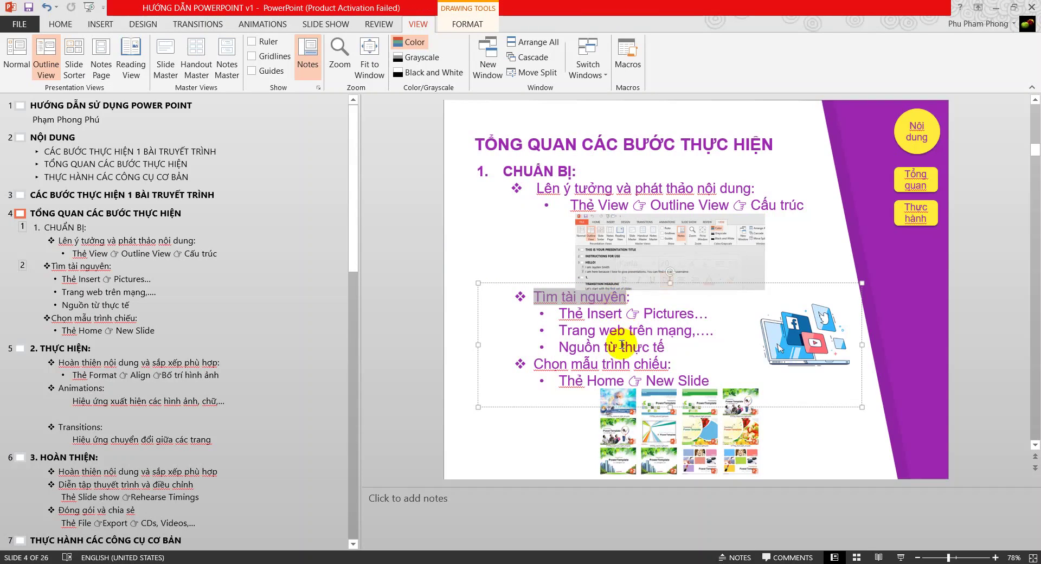
{"action": "left_click_drag", "start_coordinate": [621, 347], "coordinate": [694, 343]}
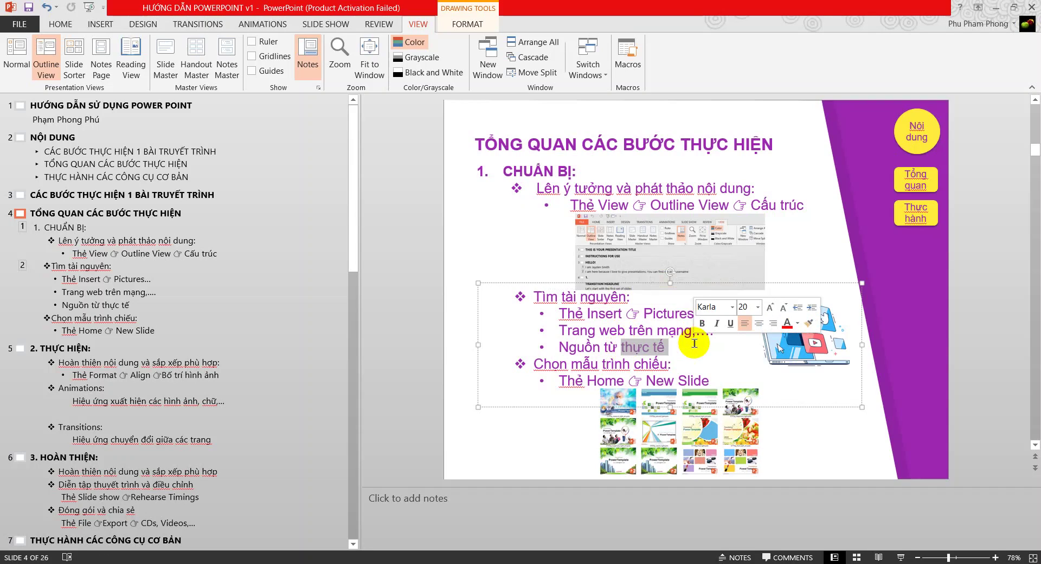
{"action": "left_click", "coordinate": [684, 346]}
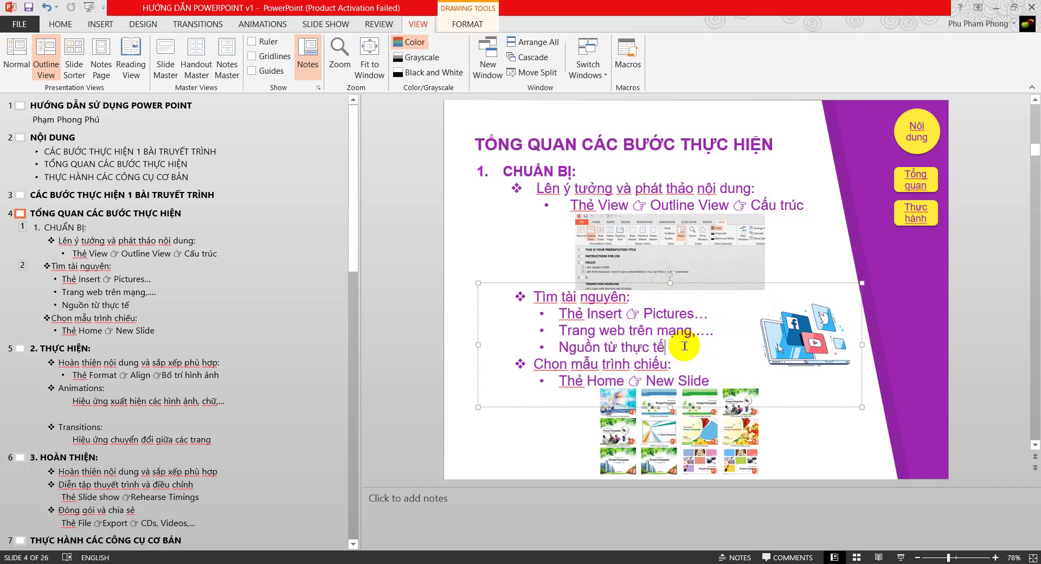
{"action": "left_click", "coordinate": [678, 367]}
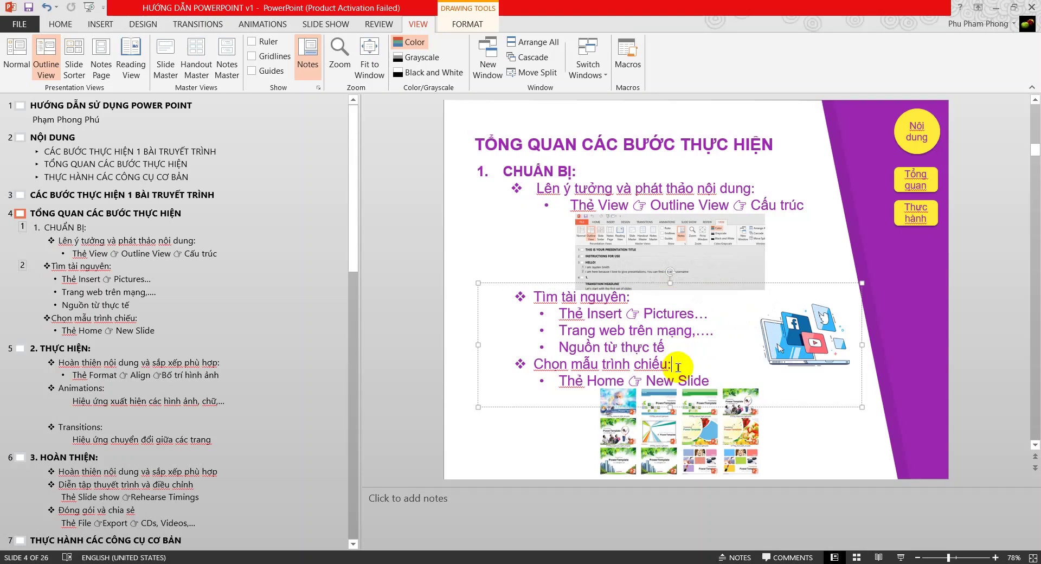
{"action": "left_click_drag", "start_coordinate": [678, 367], "coordinate": [572, 367]}
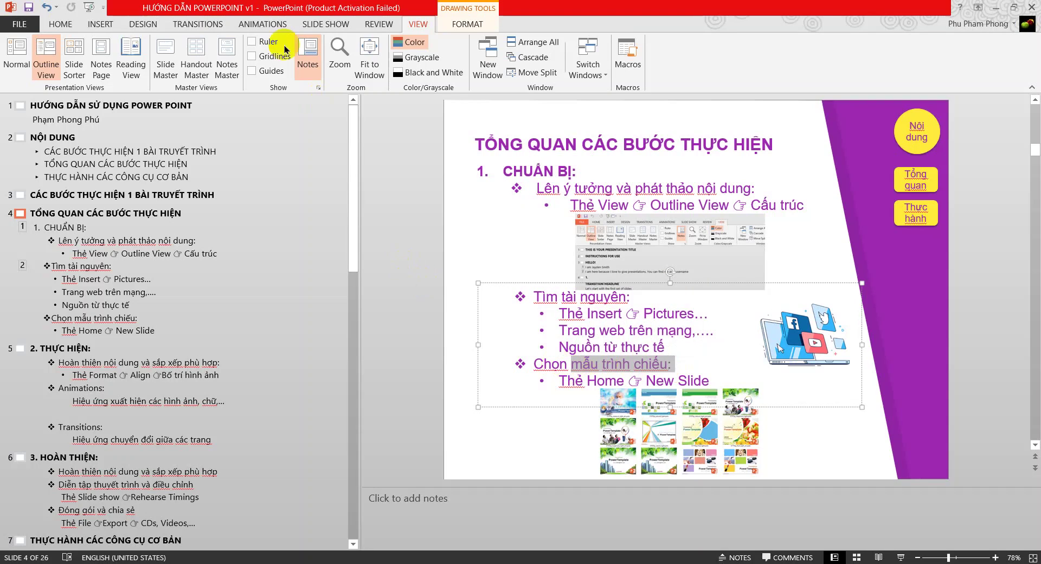
Preview the New Slide layout choices and dismiss them without adding a slide.
{"action": "left_click", "coordinate": [61, 29]}
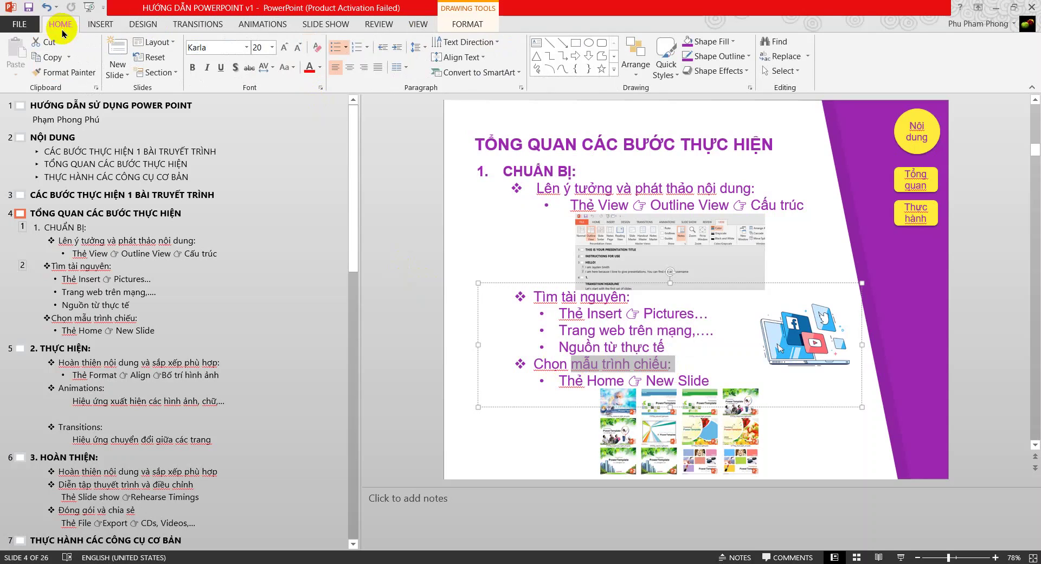
{"action": "left_click", "coordinate": [120, 75]}
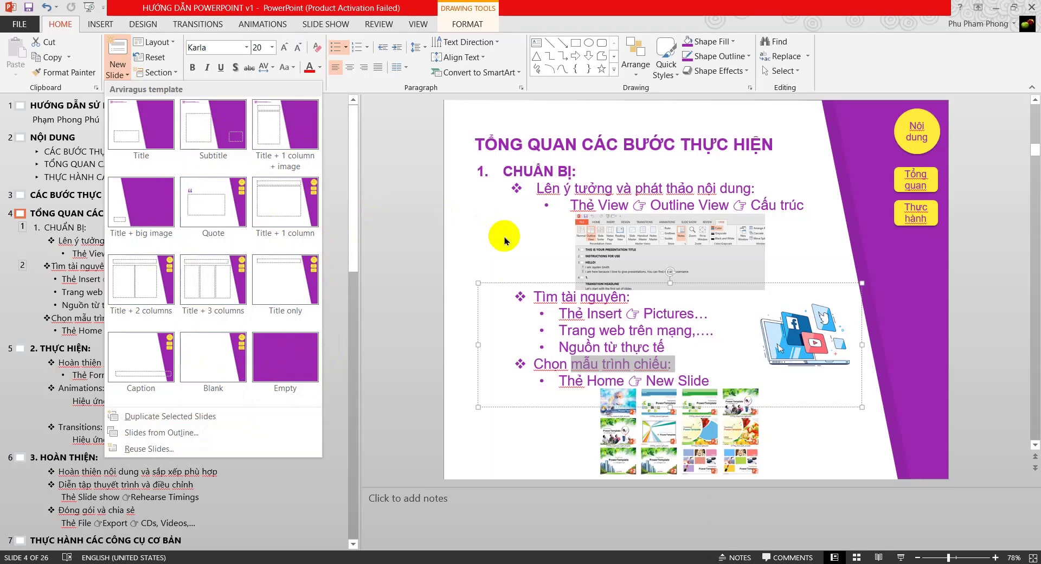
{"action": "key", "text": "Escape"}
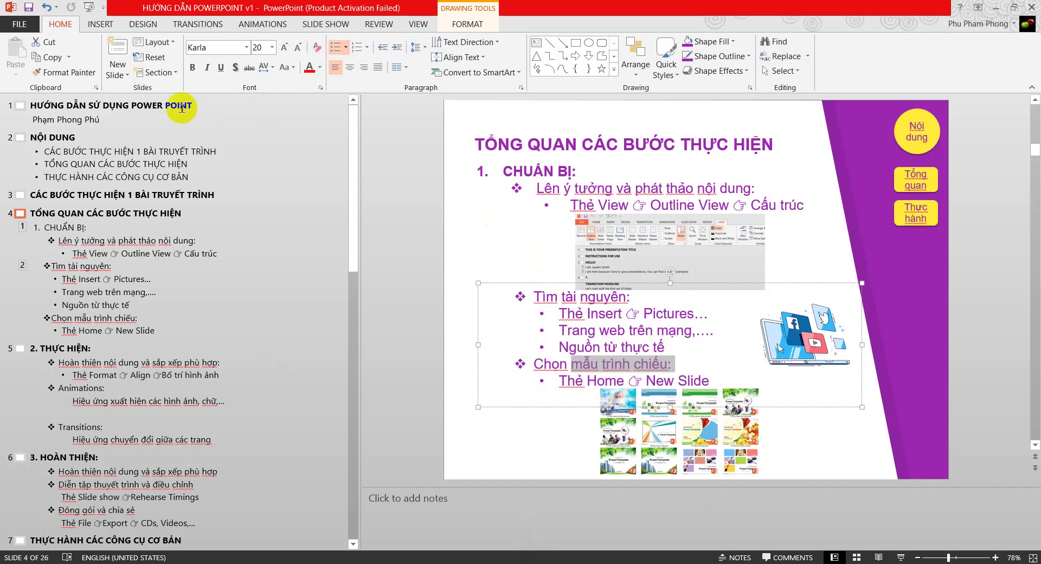
Return to Normal view and start the slide show from slide 5, '2. THỰC HIỆN'.
{"action": "left_click", "coordinate": [415, 23]}
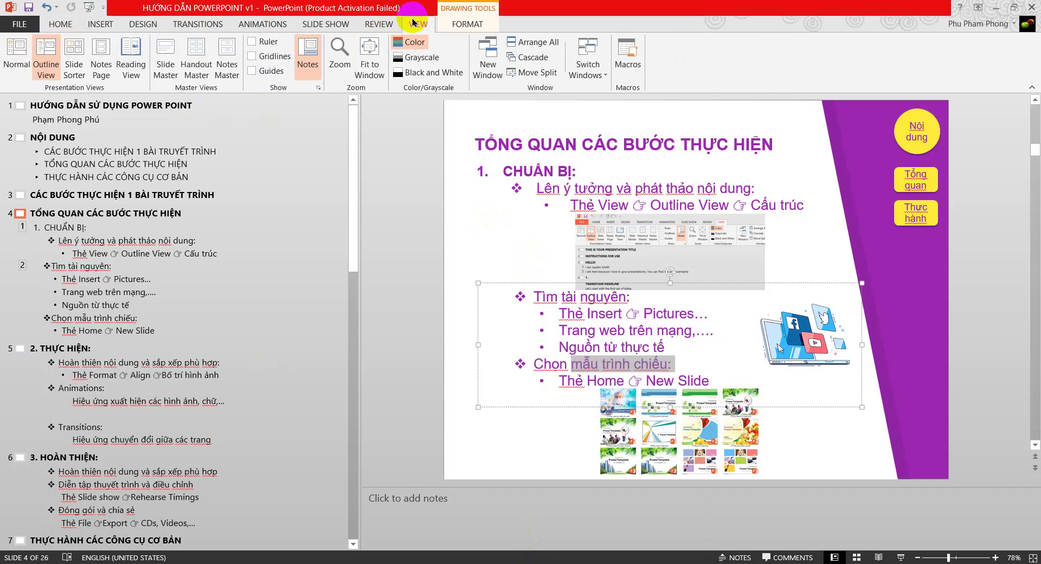
{"action": "left_click", "coordinate": [18, 56]}
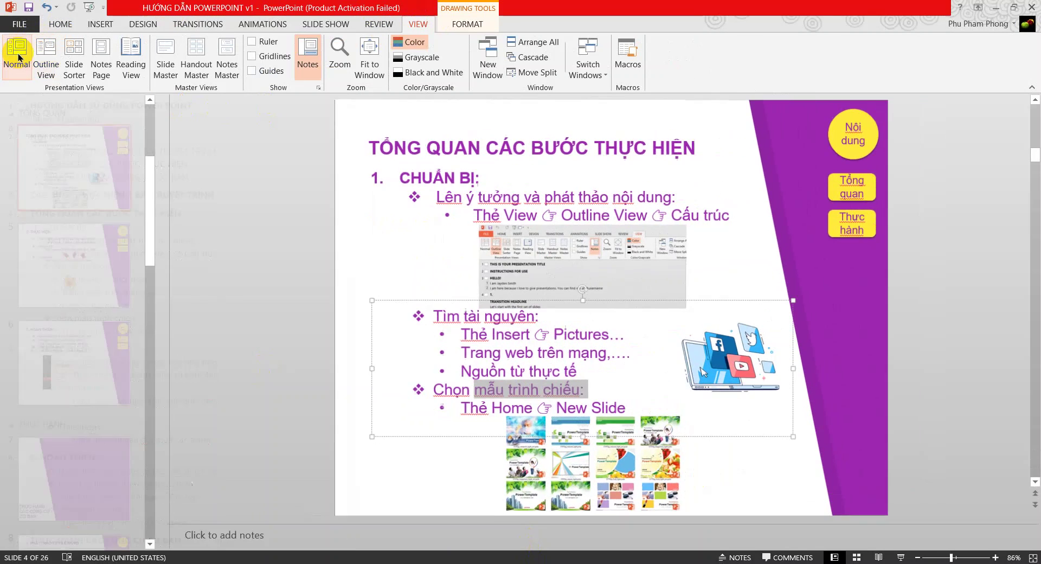
{"action": "left_click", "coordinate": [65, 274]}
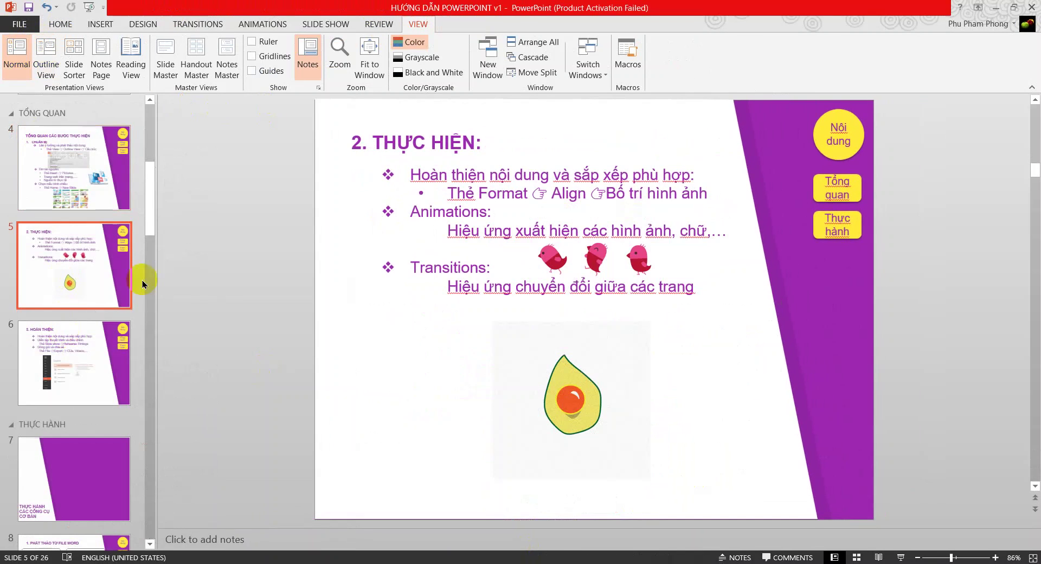
{"action": "left_click", "coordinate": [900, 557]}
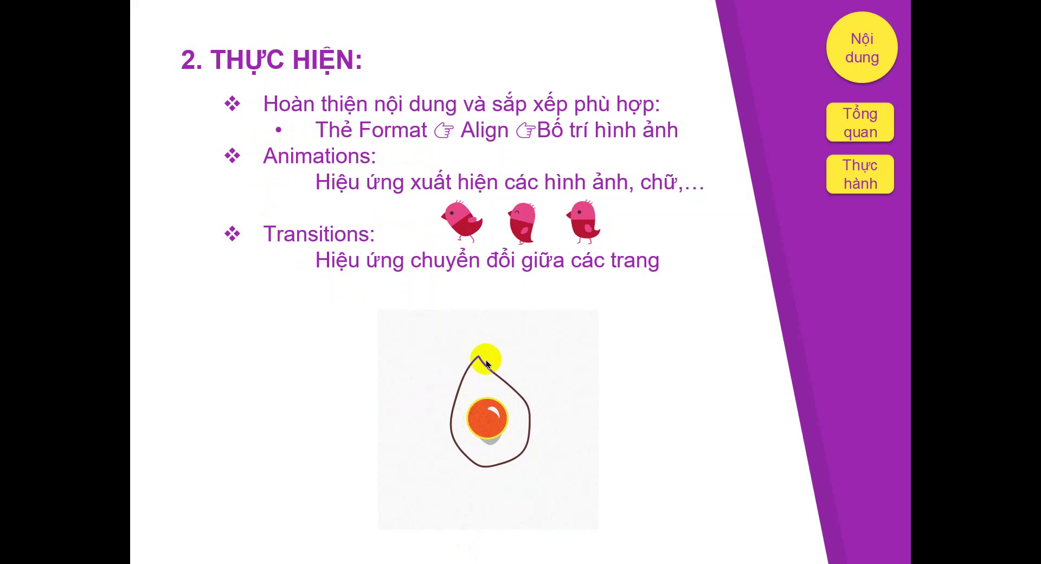
Move on to the '3. HOÀN THIỆN' slide about Rehearse Timings and File Export.
{"action": "left_click", "coordinate": [727, 276]}
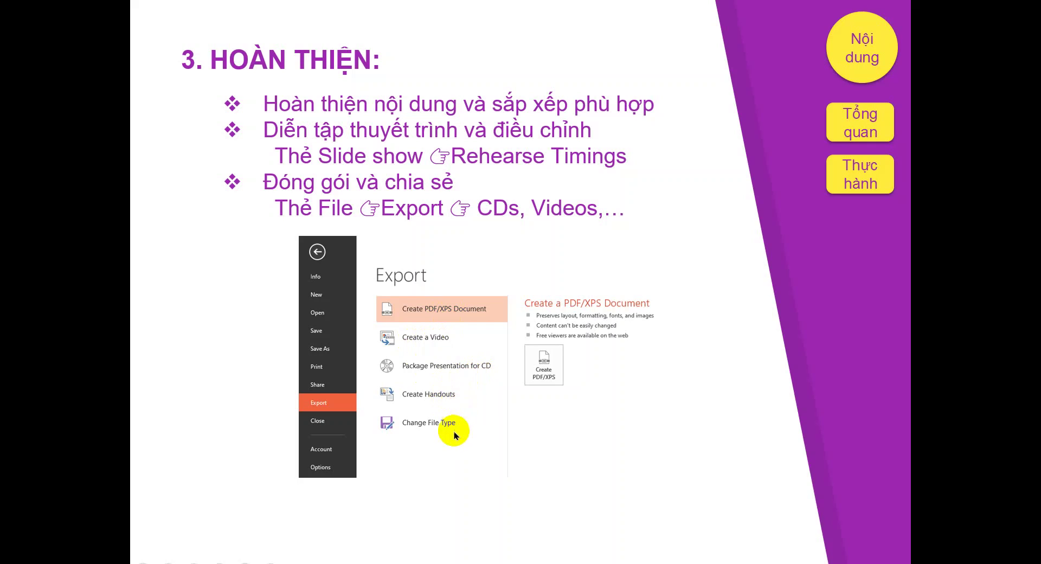
Advance to '1. PHÁT THẢO TỪ FILE WORD', end the show, and minimize PowerPoint and Firefox.
{"action": "left_click", "coordinate": [520, 358]}
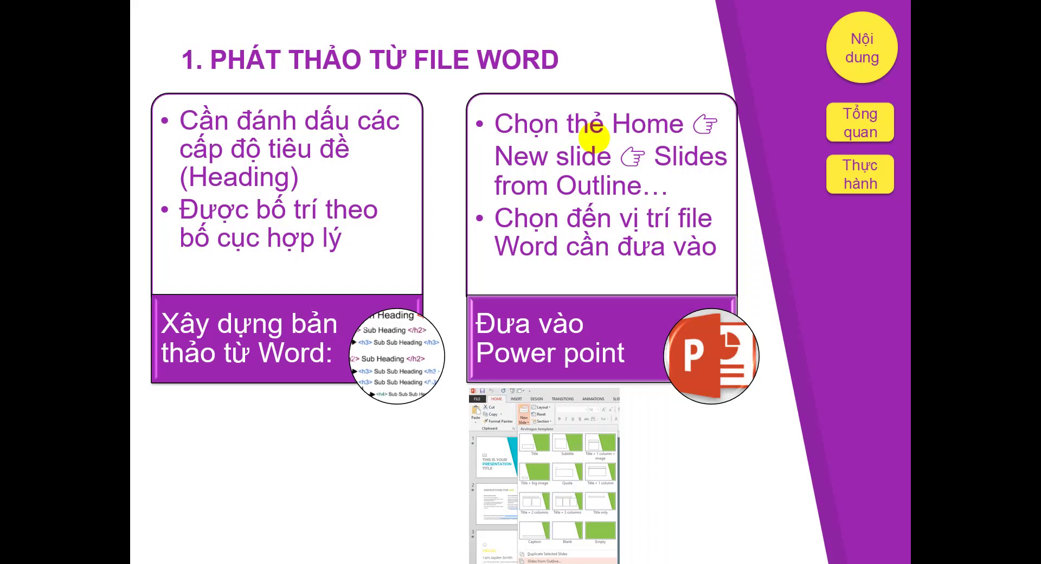
{"action": "key", "text": "Escape"}
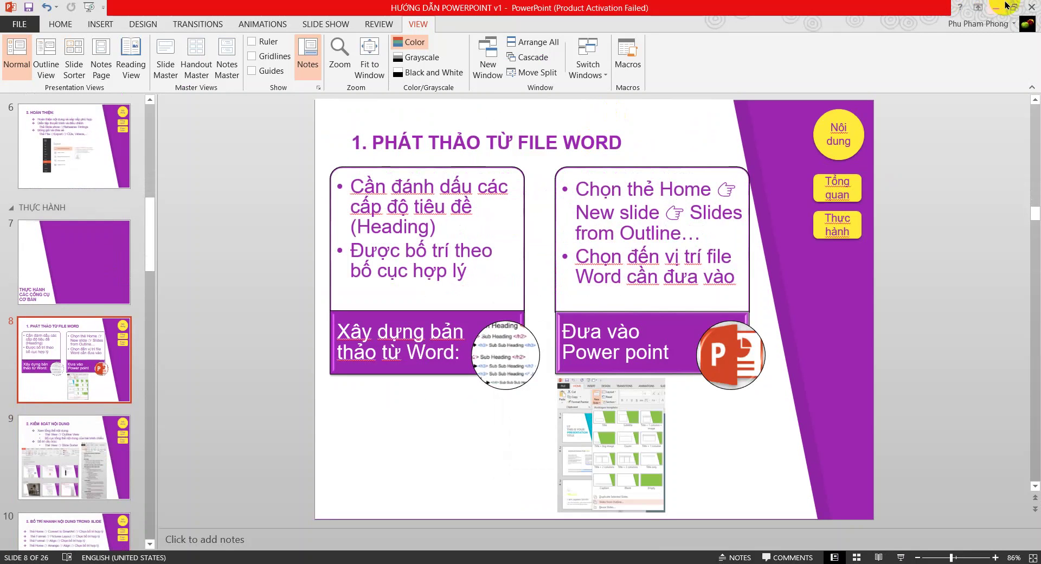
{"action": "left_click", "coordinate": [997, 7]}
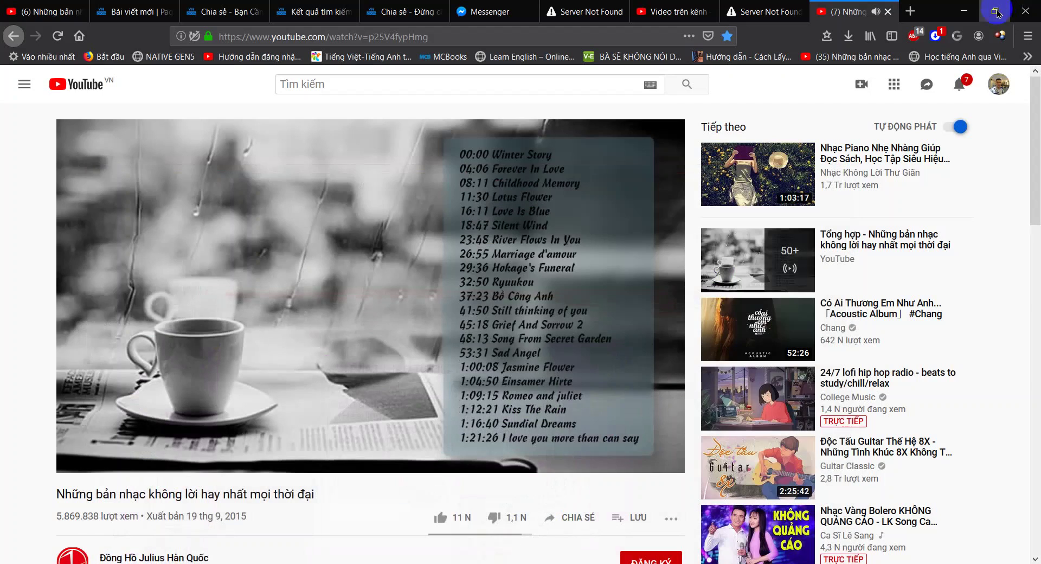
{"action": "left_click", "coordinate": [958, 8]}
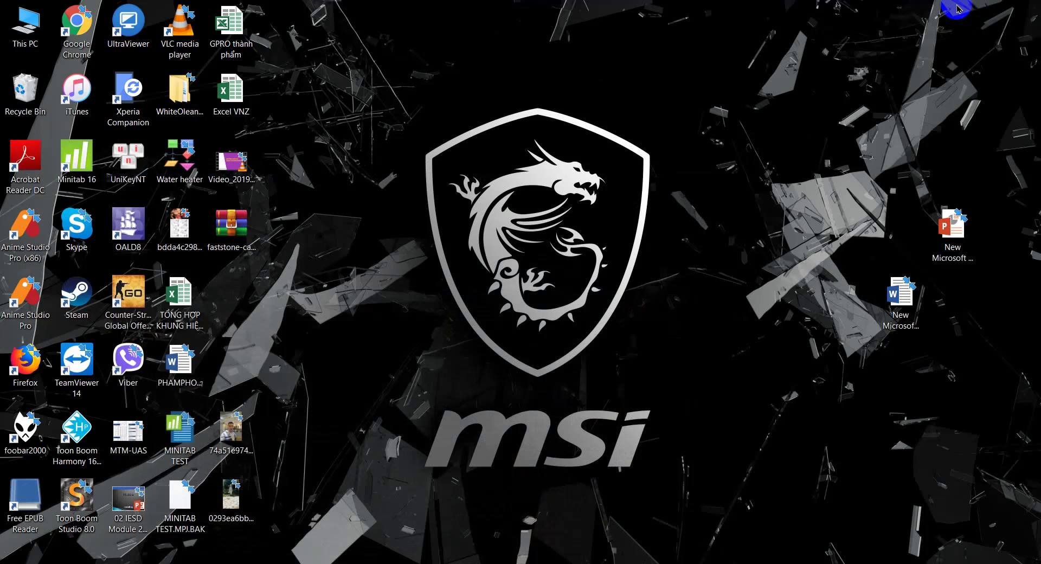
Open 'New Microsoft Word Document' from the desktop in Word.
{"action": "double_click", "coordinate": [900, 299]}
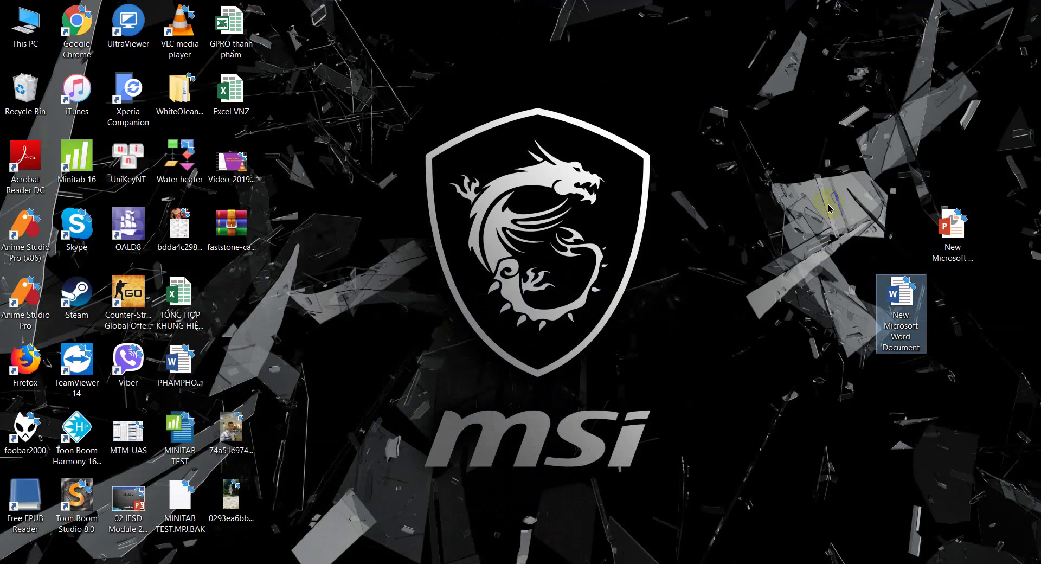
{"action": "double_click", "coordinate": [904, 328]}
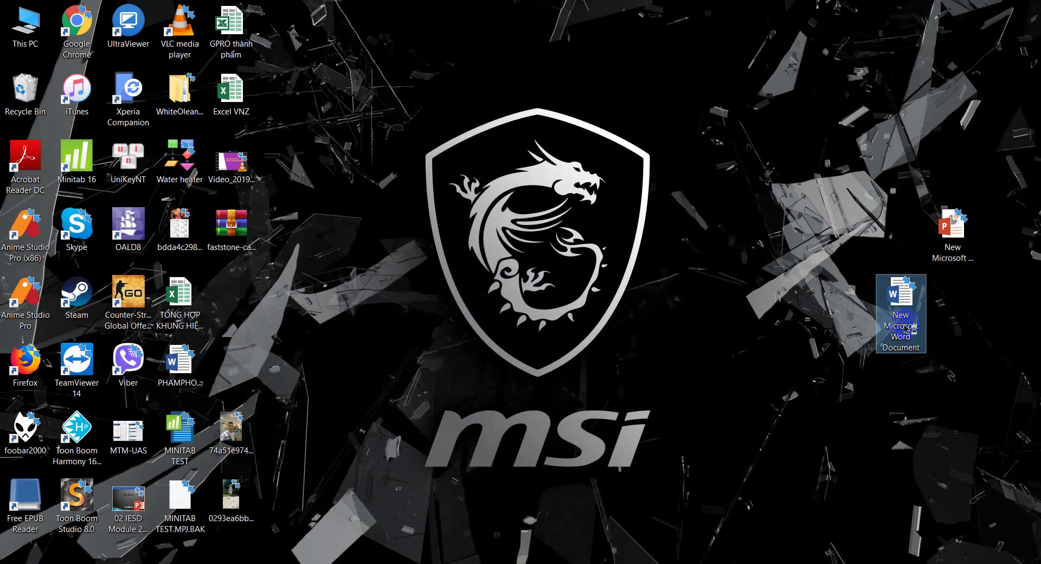
{"action": "left_click", "coordinate": [860, 272]}
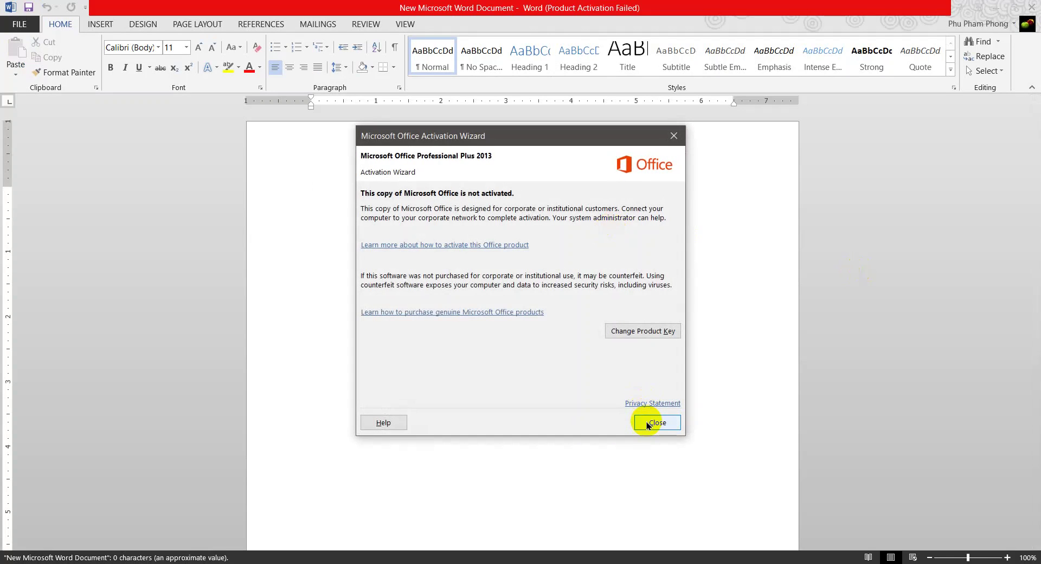
Close the Activation Wizard and generate five sample paragraphs with =rand().
{"action": "left_click", "coordinate": [648, 425]}
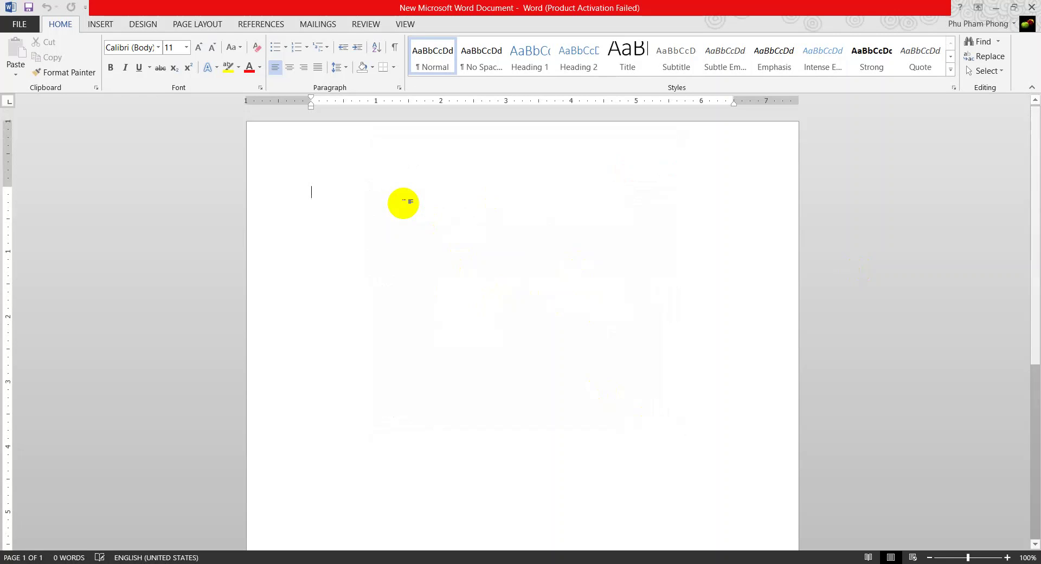
{"action": "type", "text": "="}
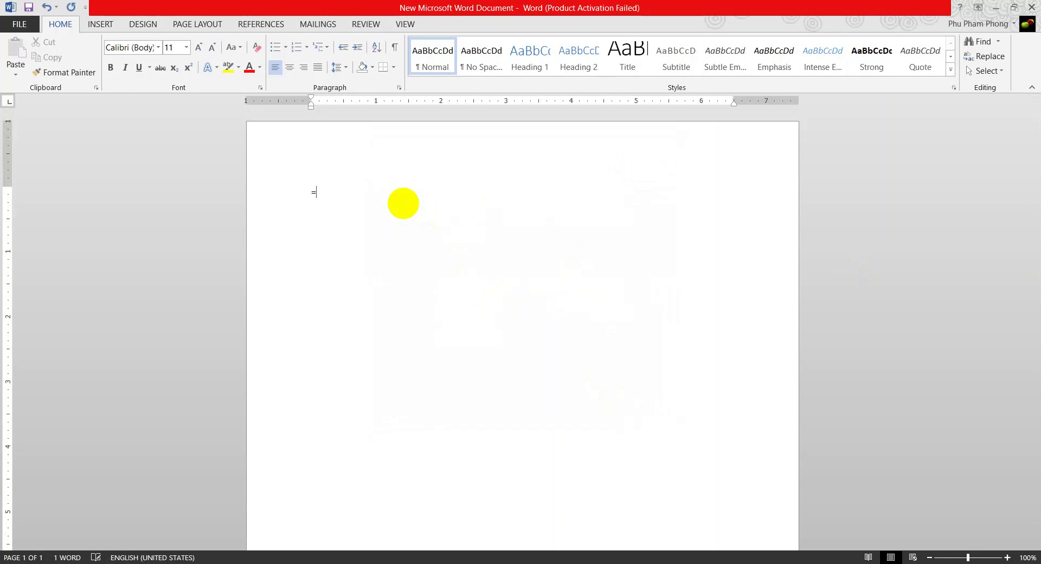
{"action": "type", "text": "rand"}
{"action": "type", "text": "()"}
{"action": "key", "text": "Return"}
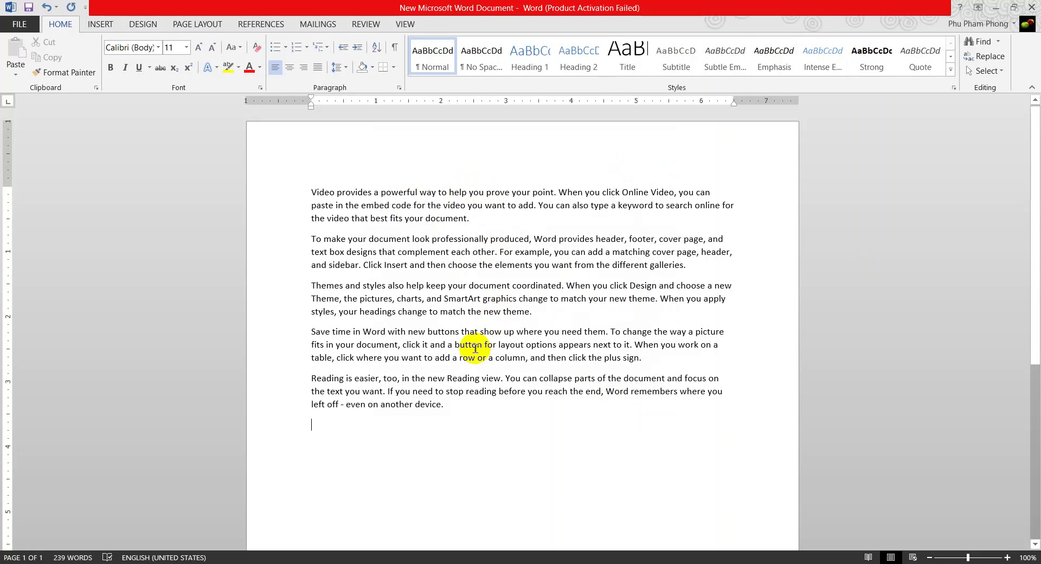
Replace the sample text with =rand(100), producing 9 pages of paragraphs.
{"action": "triple_click", "coordinate": [268, 213]}
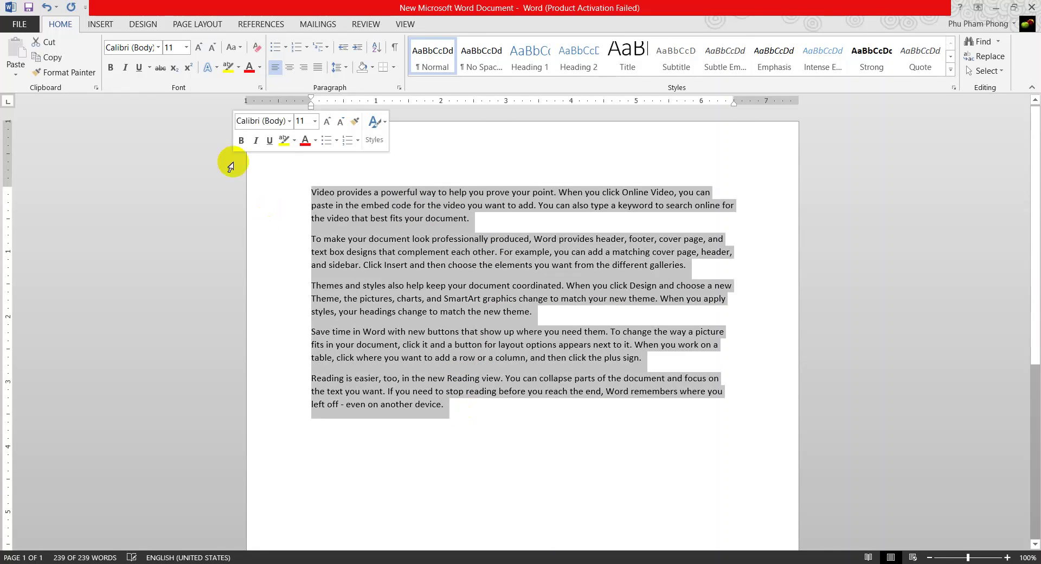
{"action": "type", "text": "=ra"}
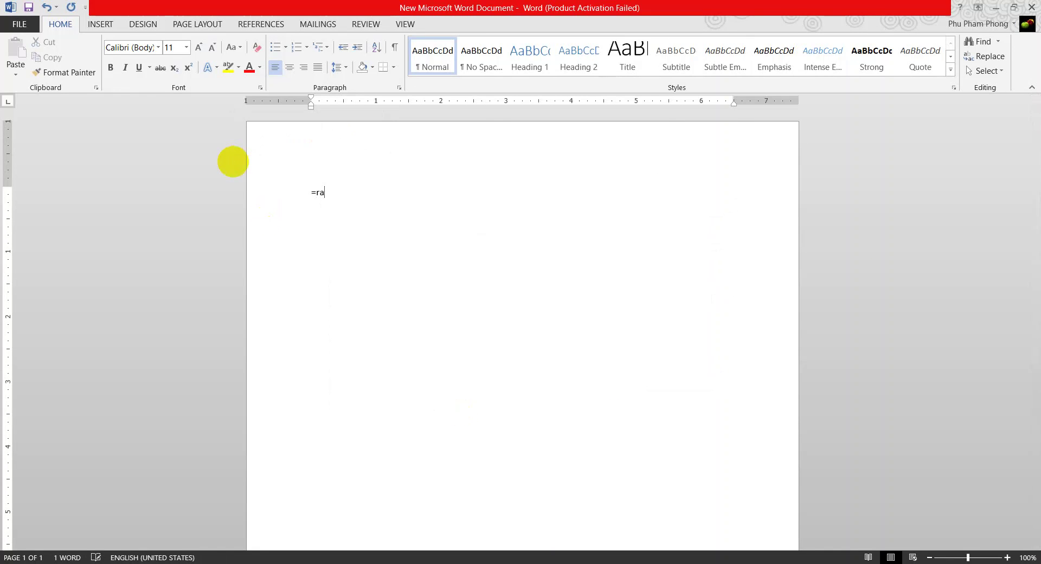
{"action": "type", "text": "nd("}
{"action": "type", "text": "100)"}
{"action": "key", "text": "Return"}
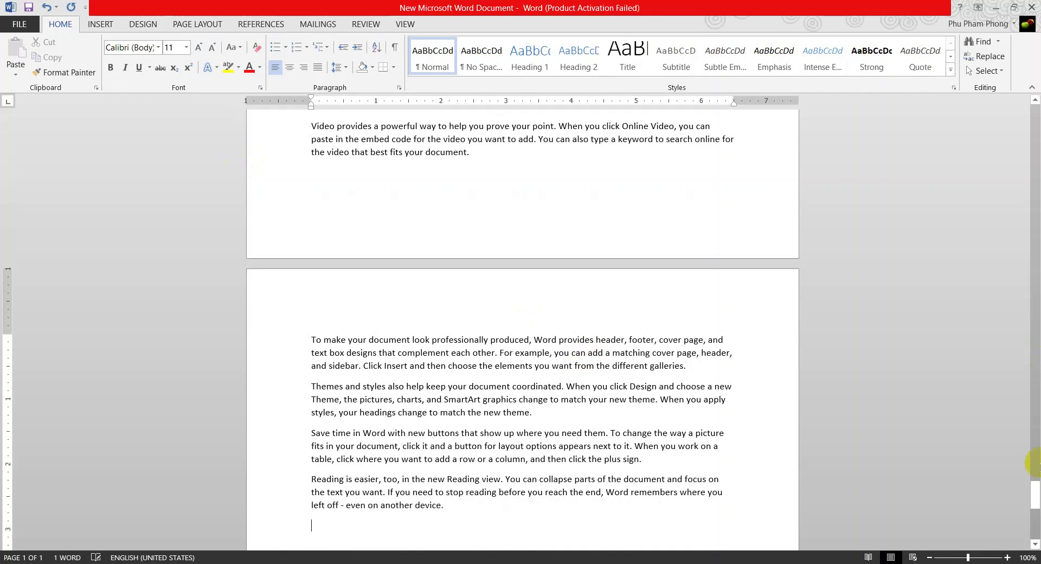
Insert an empty line above the first paragraph at the top of the document.
{"action": "left_click", "coordinate": [1036, 499]}
{"action": "left_click_drag", "start_coordinate": [1036, 499], "coordinate": [1035, 109]}
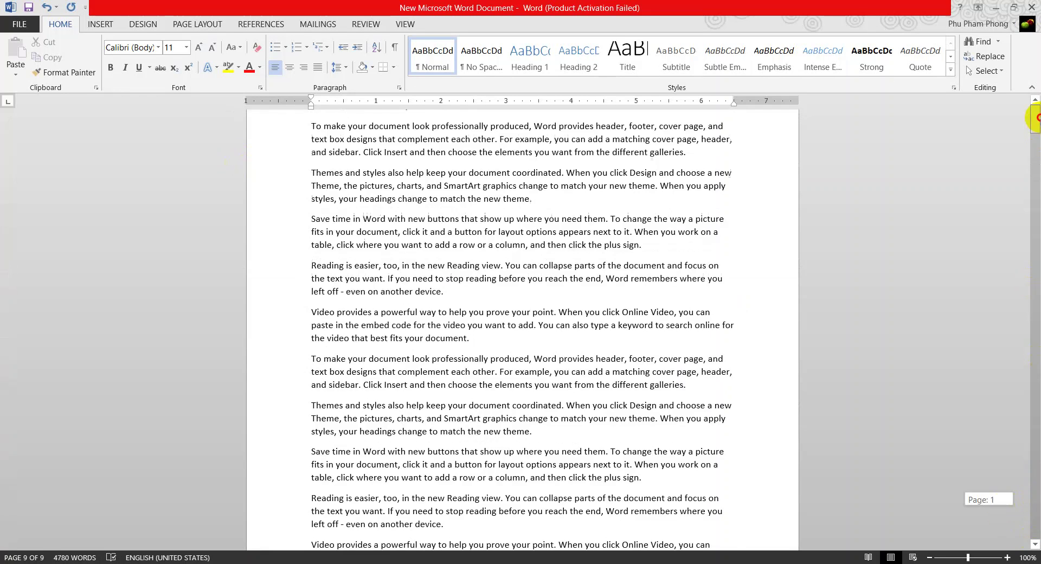
{"action": "left_click", "coordinate": [315, 191]}
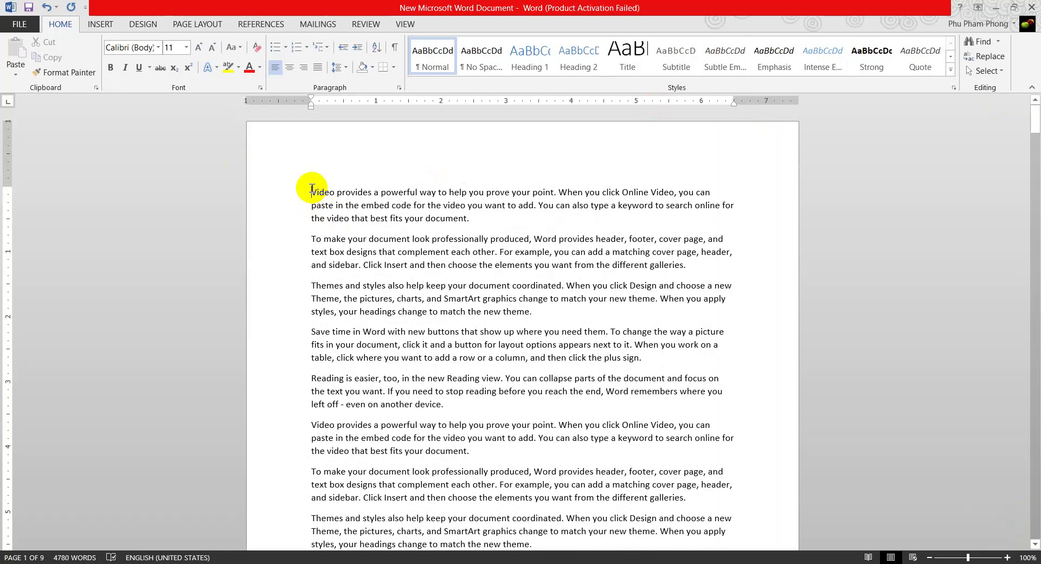
{"action": "key", "text": "Return"}
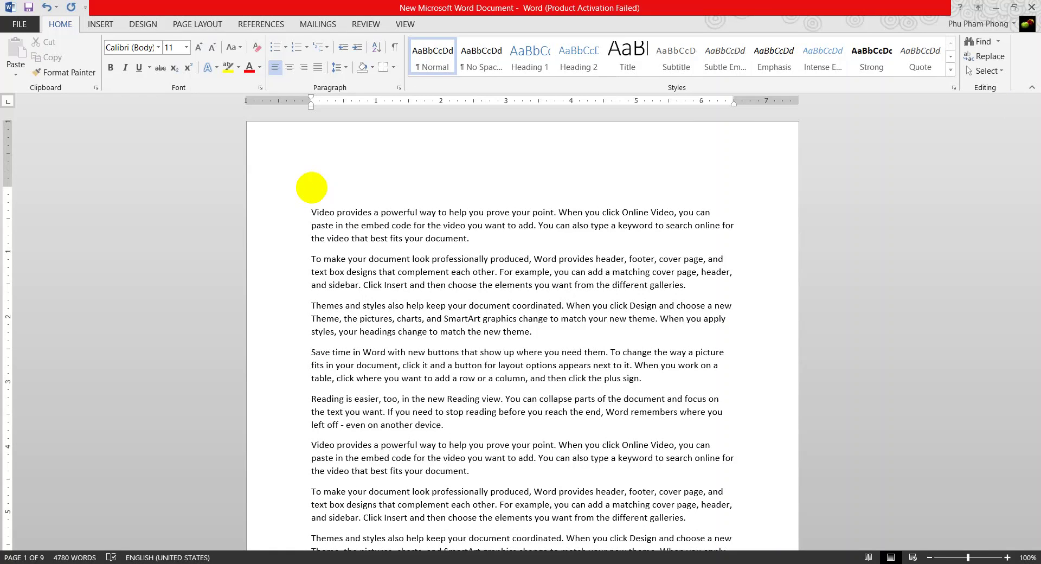
Type the heading 'ĐỀ CẬP' and, on a new line, 'NỘI DUNG CHÍNH'.
{"action": "type", "text": "D"}
{"action": "type", "text": "ê"}
{"action": "key", "text": "BackSpace"}
{"action": "type", "text": "Ề "}
{"action": "type", "text": "CẬP"}
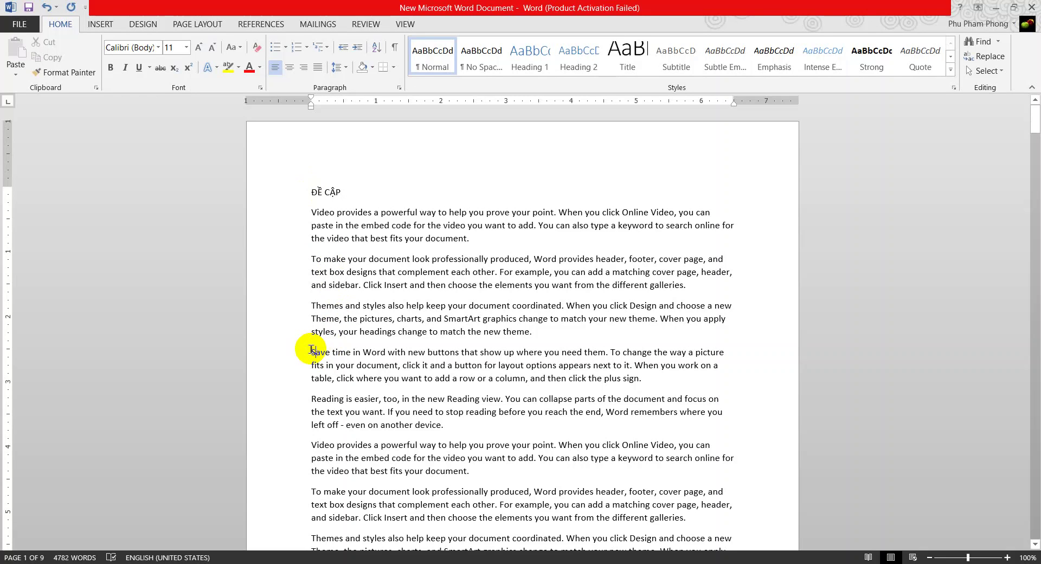
{"action": "key", "text": "Return"}
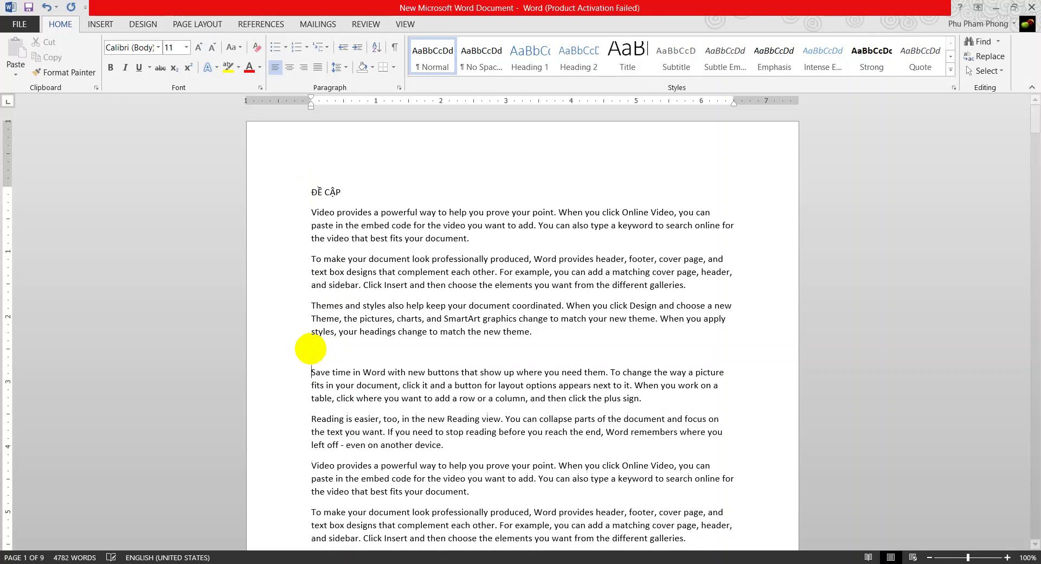
{"action": "type", "text": "NỘI"}
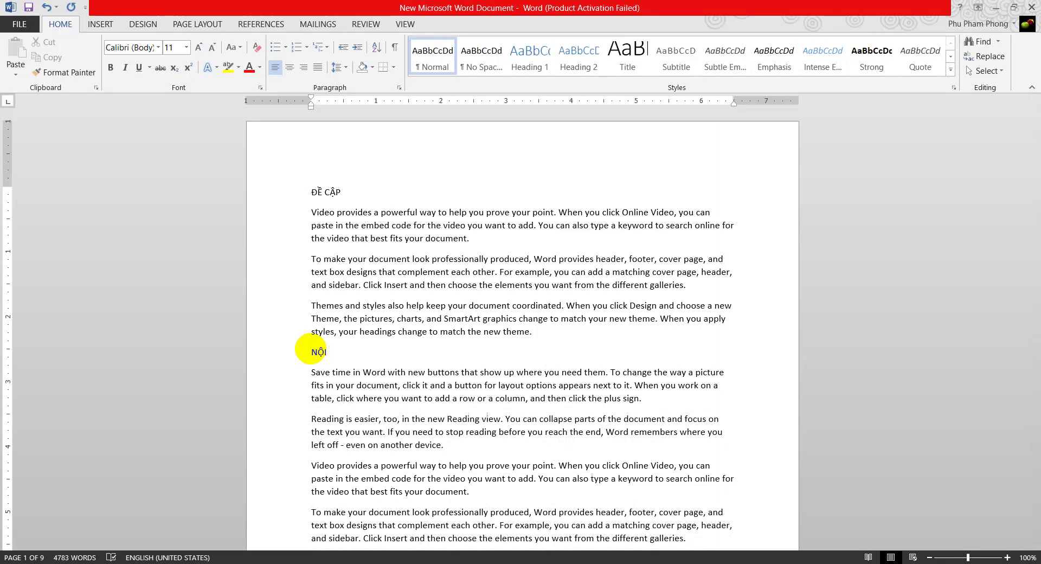
{"action": "type", "text": " DUNG CHIN"}
{"action": "type", "text": "HS"}
Add the heading 'TỔNG QUAN' above the Themes paragraph.
{"action": "scroll", "coordinate": [312, 379], "scroll_direction": "down", "scroll_amount": 4}
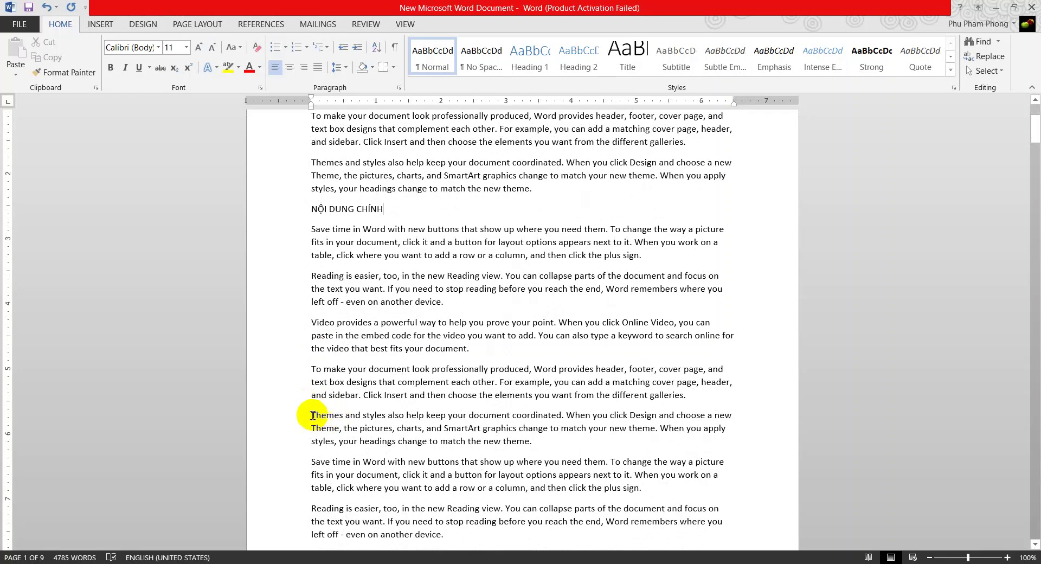
{"action": "left_click", "coordinate": [311, 414]}
{"action": "key", "text": "Return"}
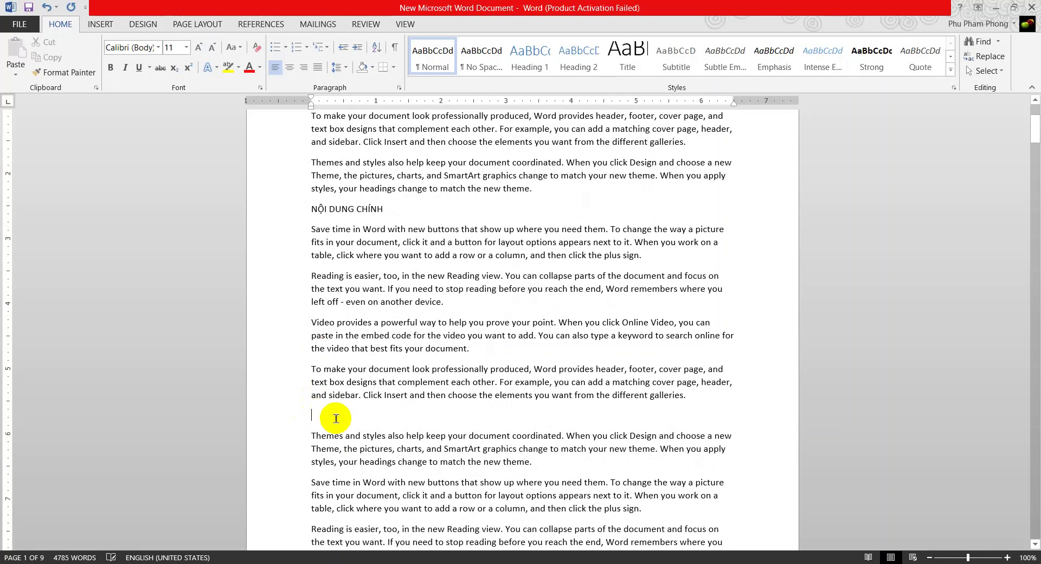
{"action": "type", "text": "tTỔNG"}
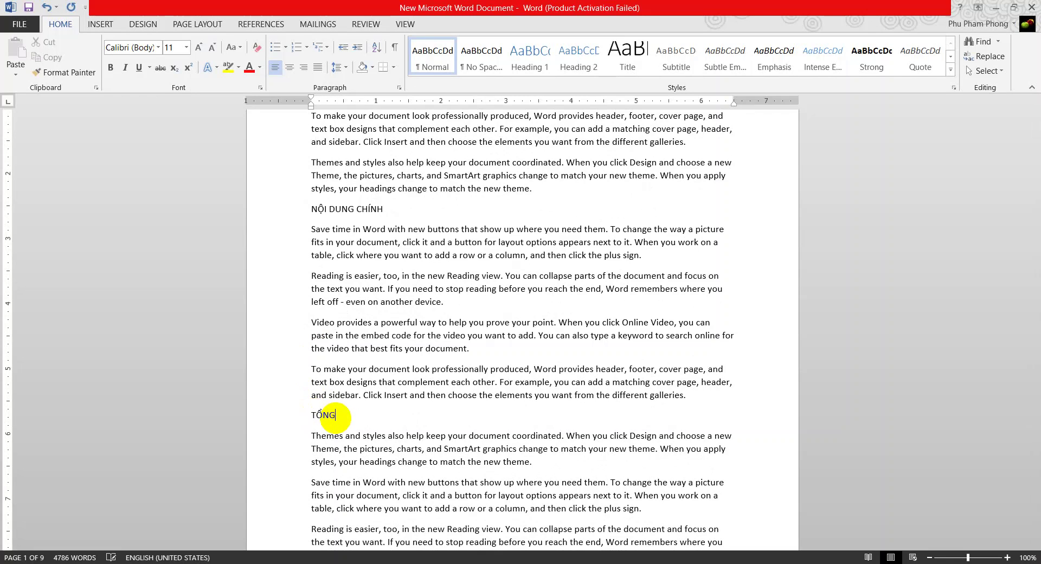
{"action": "type", "text": " QUAN"}
{"action": "key", "text": "Return"}
{"action": "type", "text": "GIỚI THIỆU"}
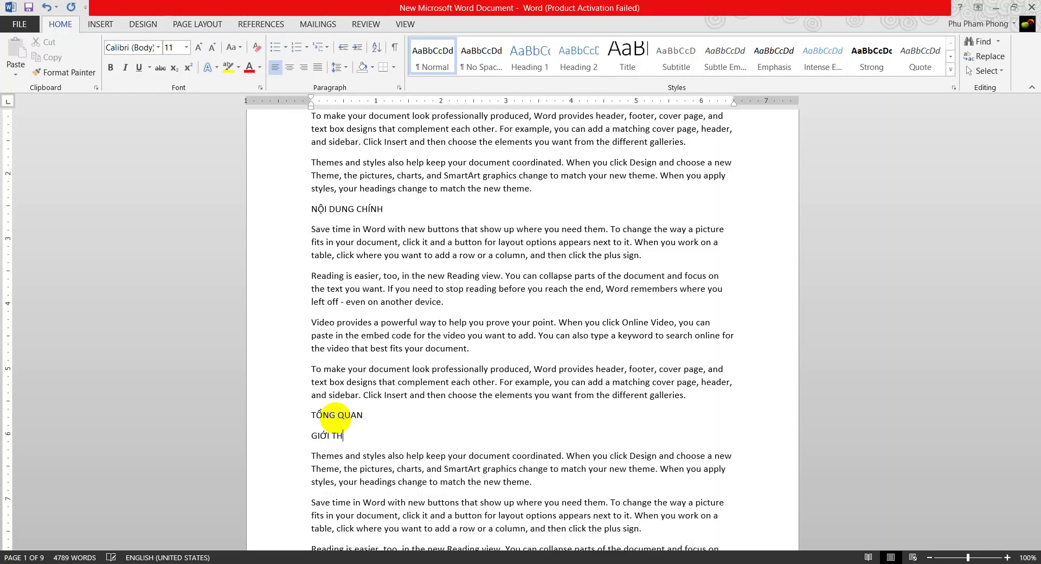
Insert an empty line above the Themes paragraph on page 2.
{"action": "scroll", "coordinate": [335, 416], "scroll_direction": "down", "scroll_amount": 3}
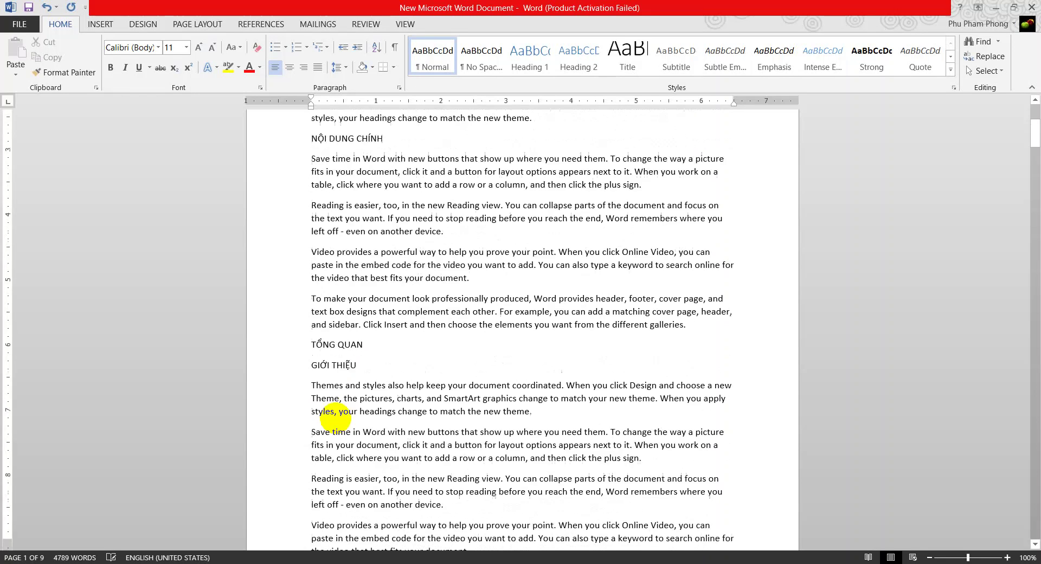
{"action": "scroll", "coordinate": [286, 407], "scroll_direction": "down", "scroll_amount": 3}
{"action": "scroll", "coordinate": [293, 429], "scroll_direction": "down", "scroll_amount": 1}
{"action": "scroll", "coordinate": [311, 443], "scroll_direction": "down", "scroll_amount": 1}
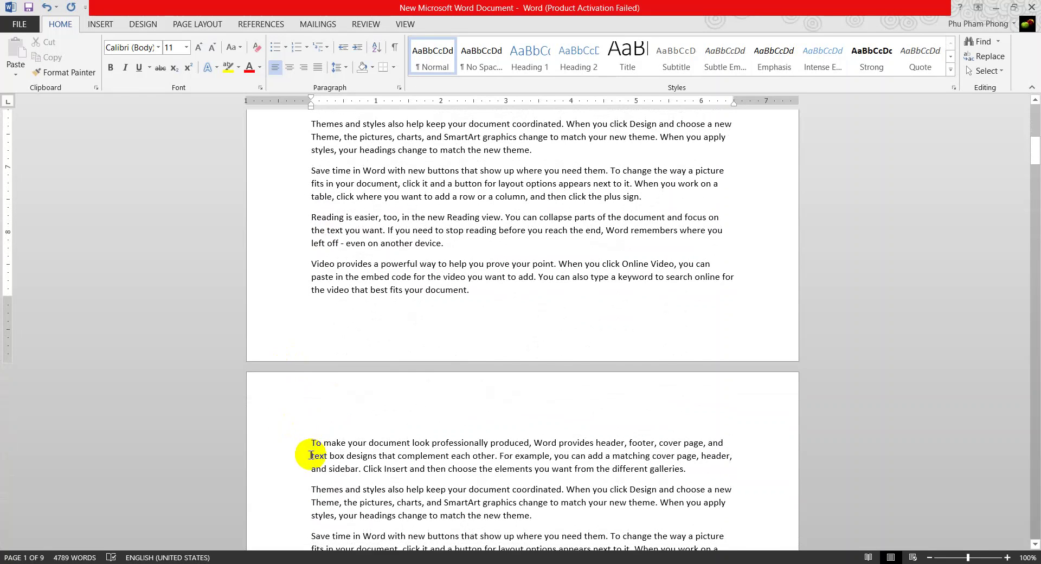
{"action": "left_click", "coordinate": [310, 477]}
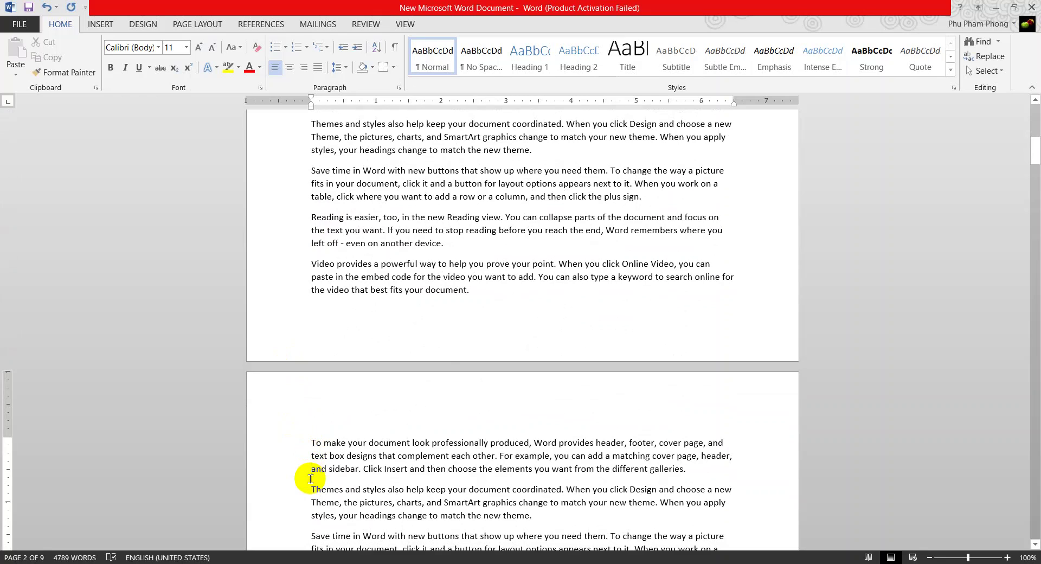
{"action": "left_click", "coordinate": [311, 491]}
{"action": "key", "text": "Return"}
{"action": "type", "text": "KHÁI QUÁT"}
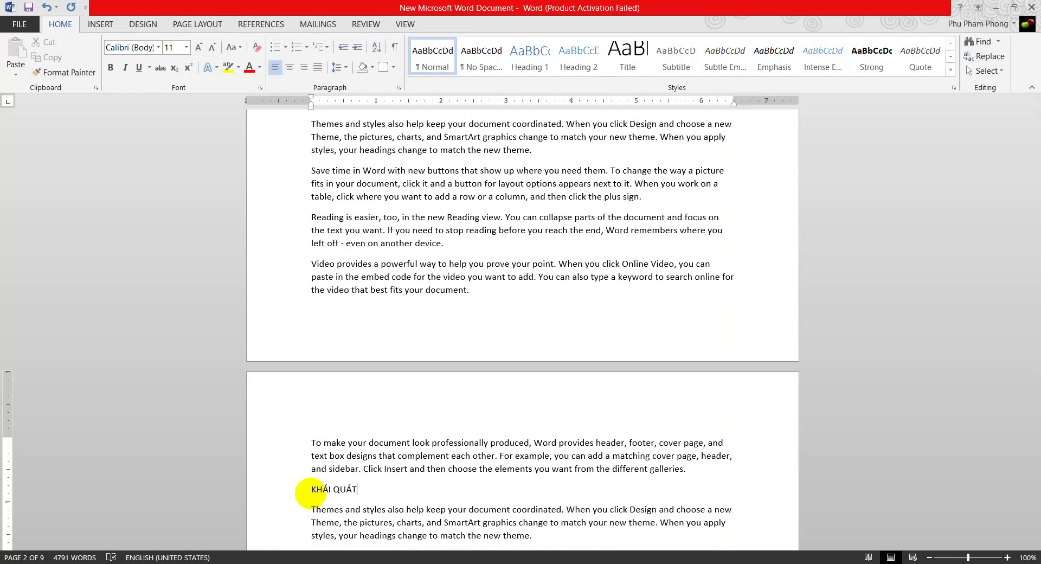
Insert empty lines above the 'To make' and 'Video provides' paragraphs.
{"action": "scroll", "coordinate": [311, 491], "scroll_direction": "down", "scroll_amount": 5}
{"action": "scroll", "coordinate": [308, 483], "scroll_direction": "down", "scroll_amount": 3}
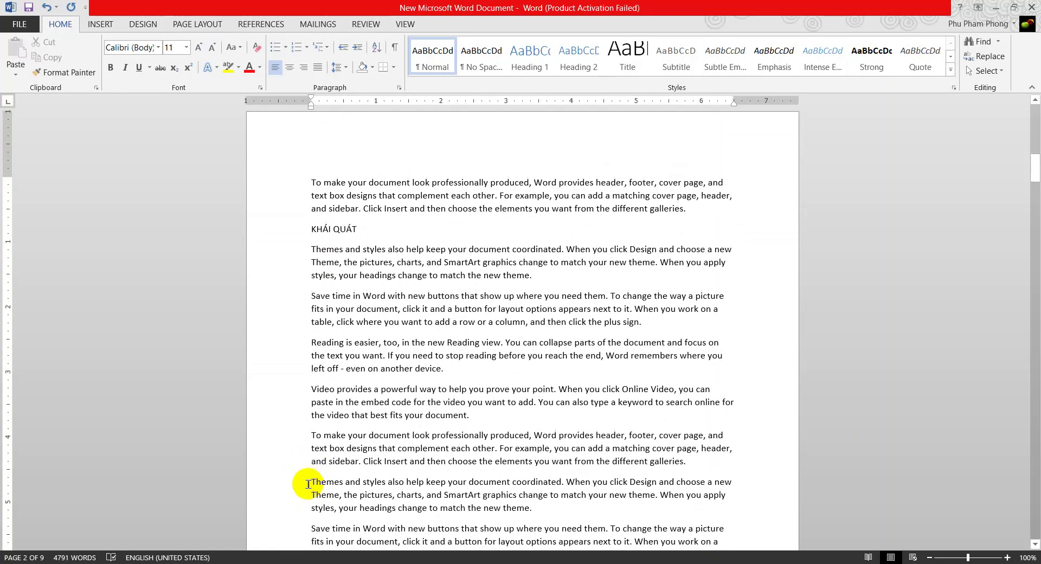
{"action": "left_click", "coordinate": [310, 435]}
{"action": "key", "text": "Return"}
{"action": "type", "text": "TÓM TẮT"}
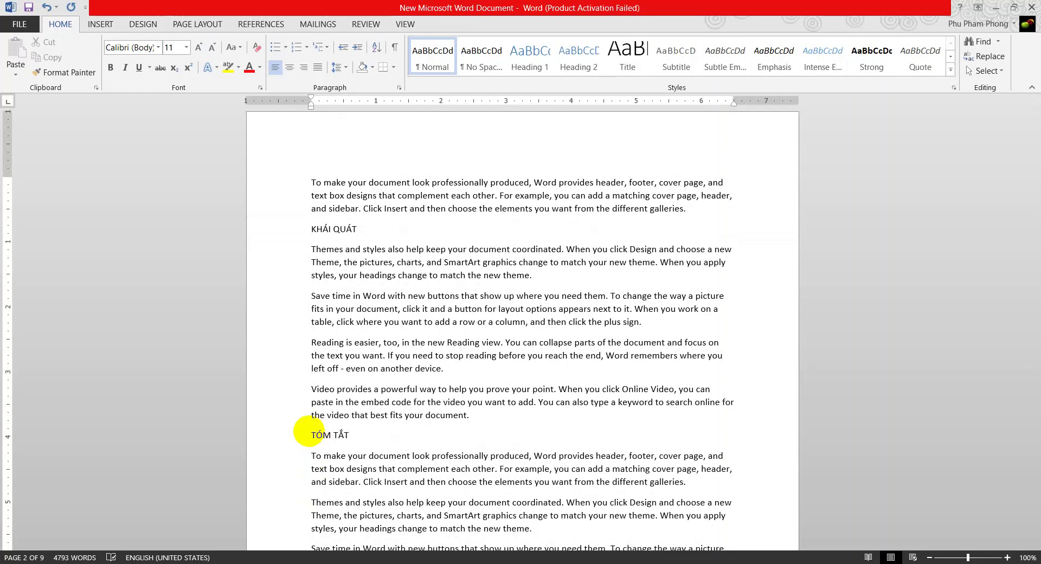
{"action": "scroll", "coordinate": [309, 432], "scroll_direction": "down", "scroll_amount": 4}
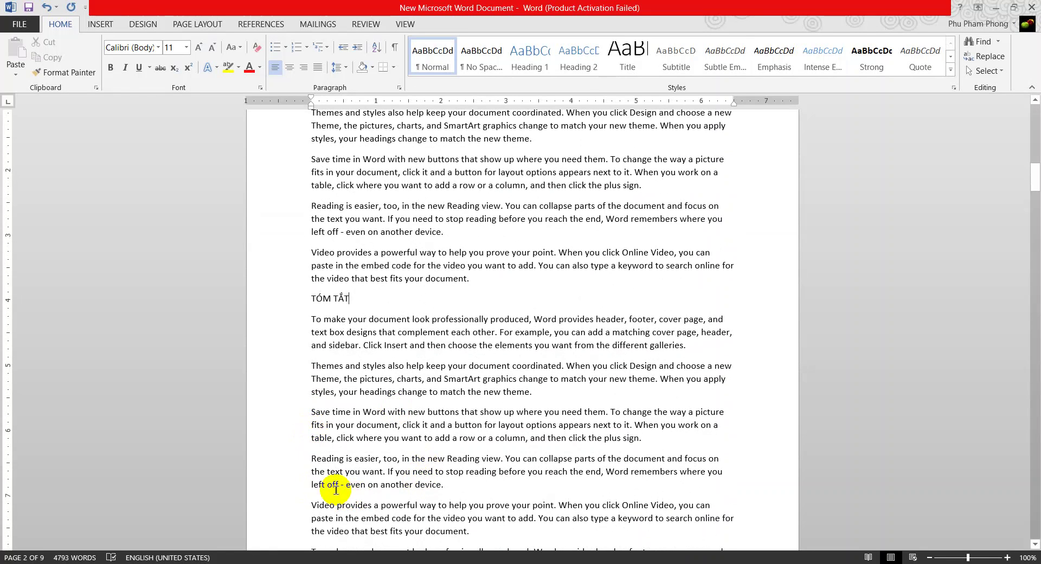
{"action": "left_click", "coordinate": [312, 504]}
{"action": "key", "text": "Return"}
{"action": "type", "text": "KẾT QUẢ"}
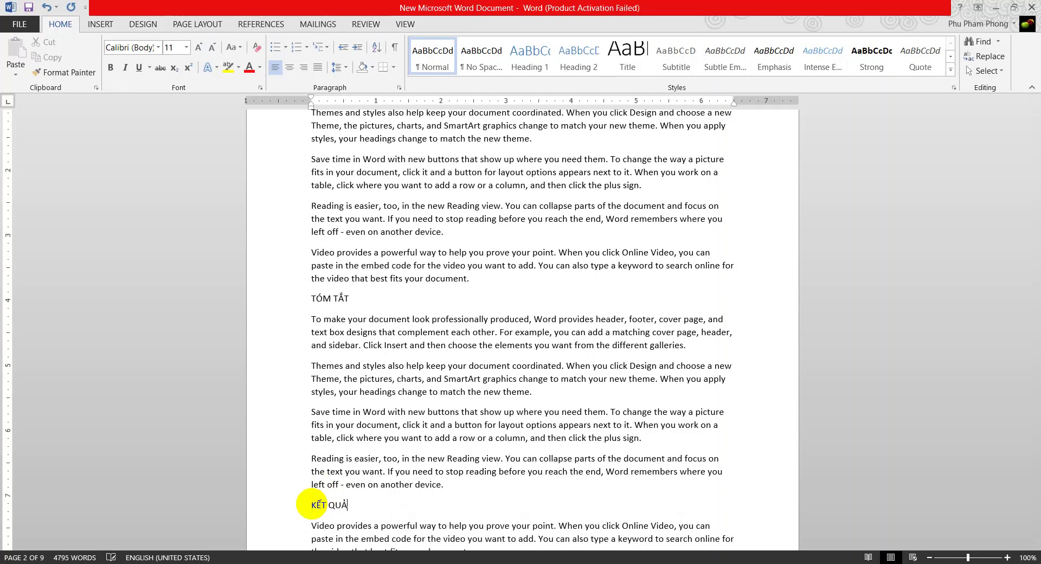
Insert an empty line above the 'Save time' paragraph, then scroll back toward the top.
{"action": "scroll", "coordinate": [312, 504], "scroll_direction": "down", "scroll_amount": 4}
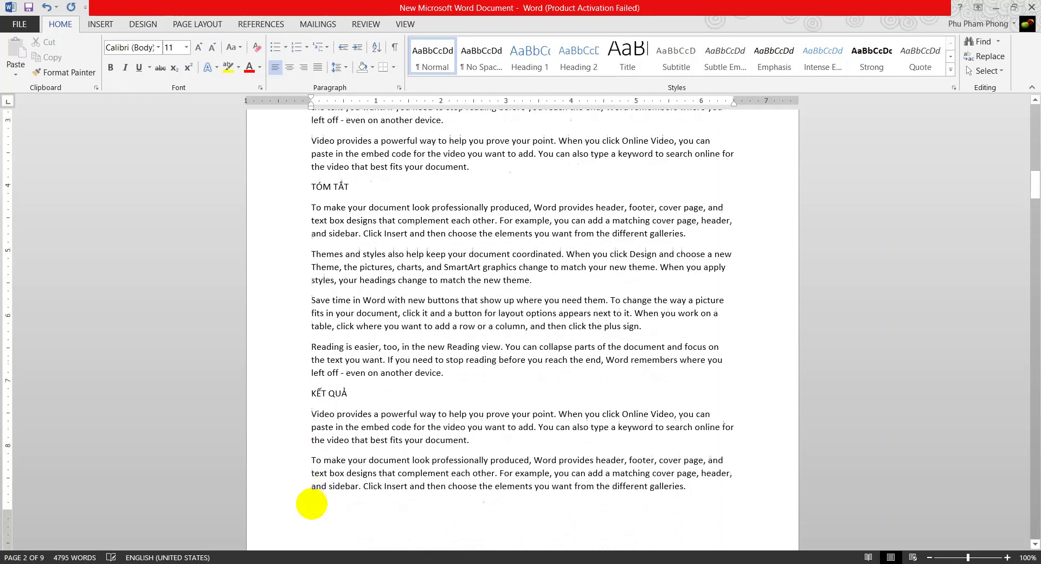
{"action": "scroll", "coordinate": [309, 499], "scroll_direction": "down", "scroll_amount": 3}
{"action": "scroll", "coordinate": [299, 486], "scroll_direction": "down", "scroll_amount": 3}
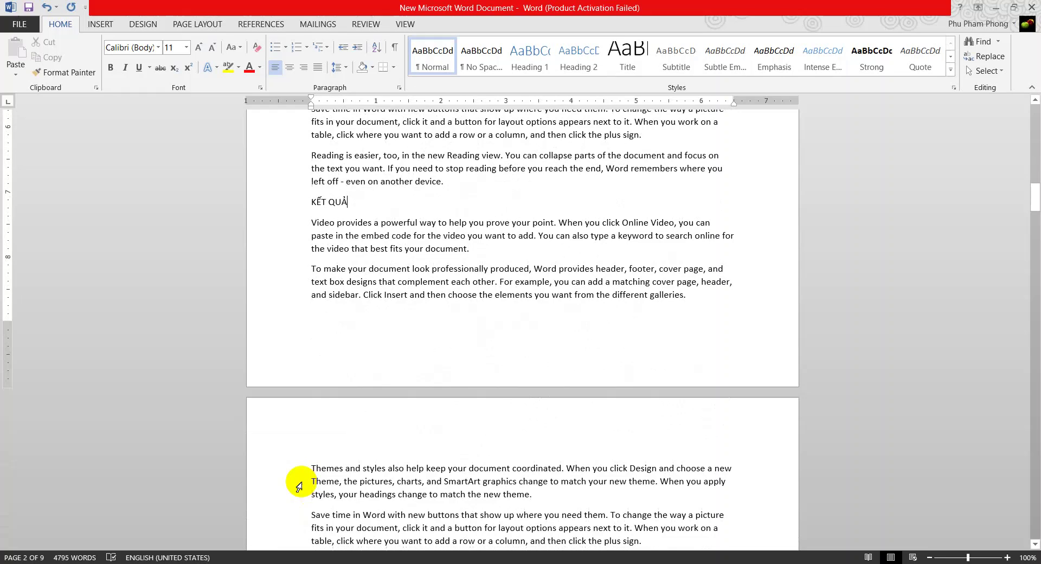
{"action": "left_click", "coordinate": [309, 513]}
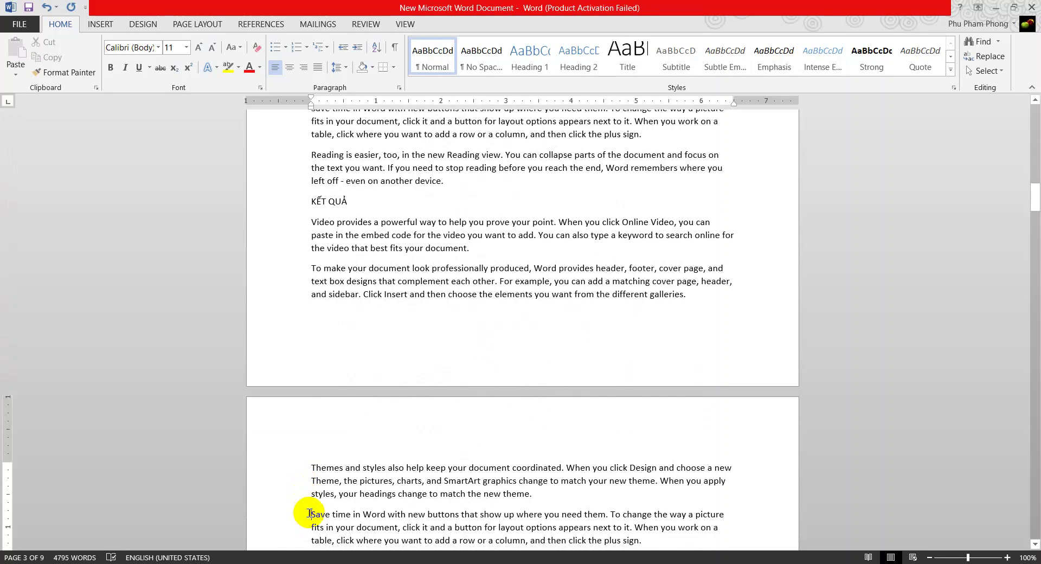
{"action": "key", "text": "Return"}
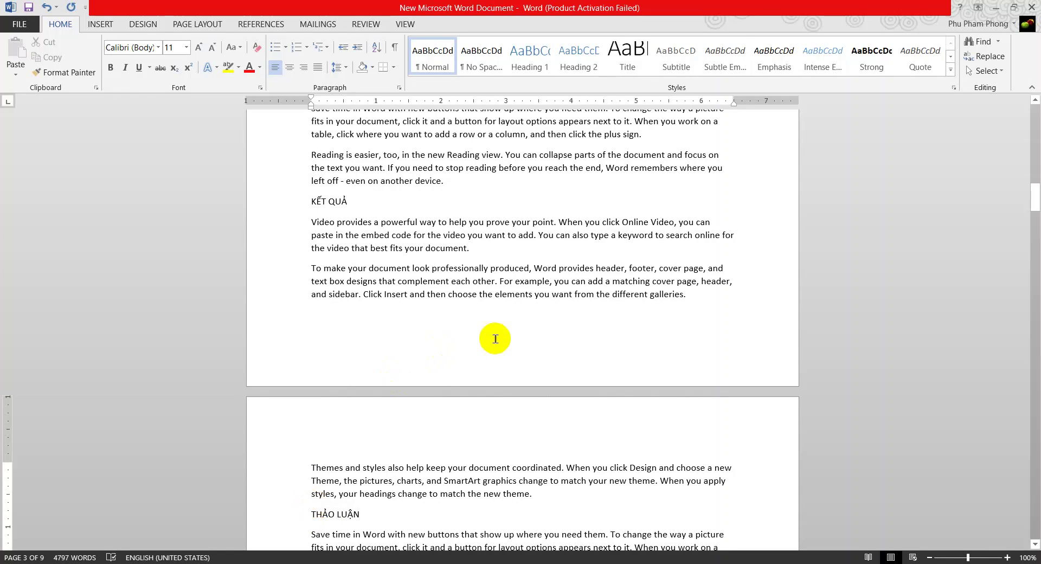
{"action": "scroll", "coordinate": [494, 338], "scroll_direction": "up", "scroll_amount": 10}
{"action": "scroll", "coordinate": [495, 339], "scroll_direction": "up", "scroll_amount": 10}
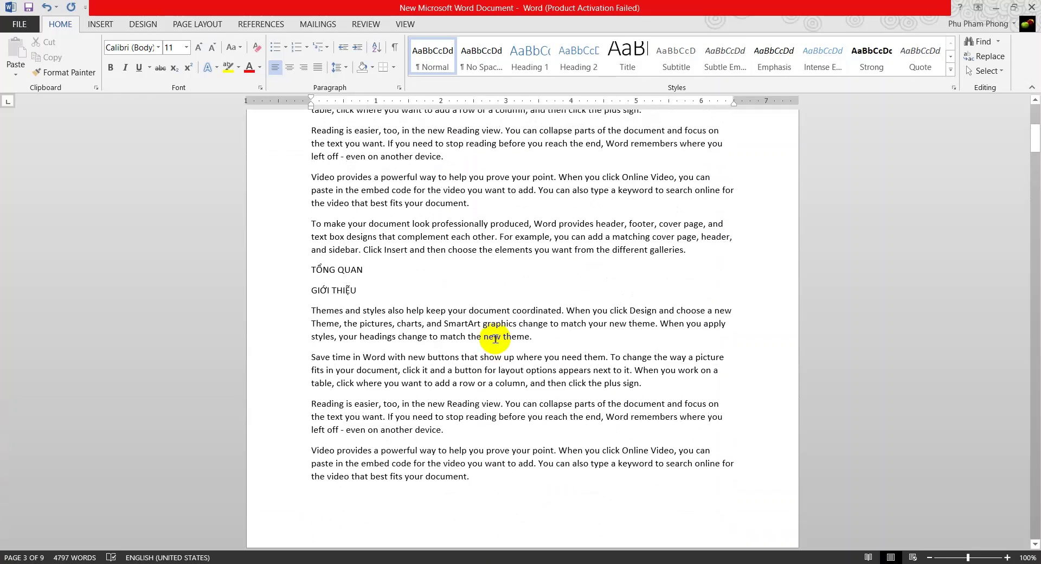
{"action": "scroll", "coordinate": [451, 414], "scroll_direction": "up", "scroll_amount": 5}
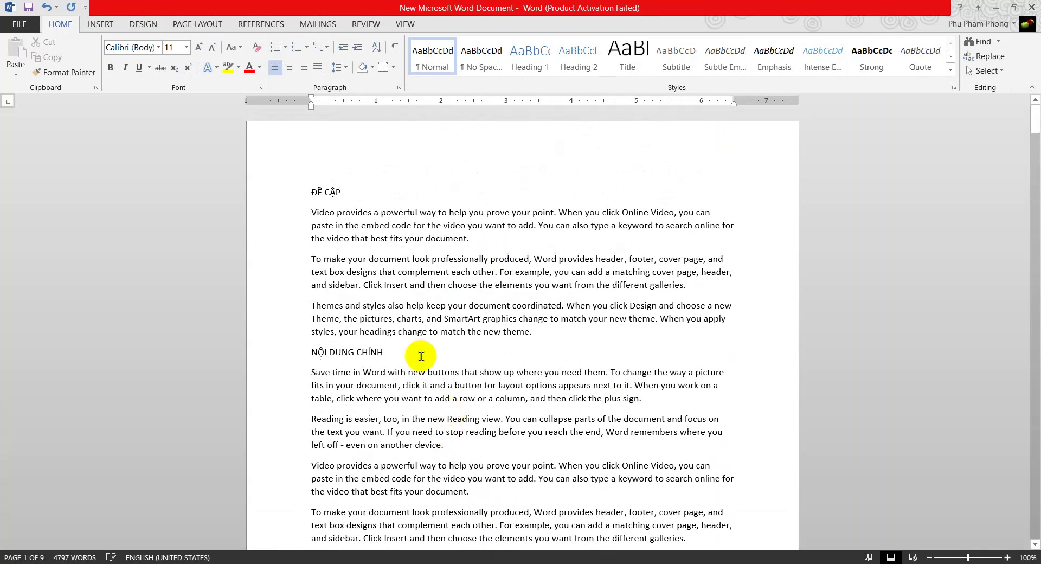
Apply Heading 1 to ĐỀ CẬP, NỘI DUNG CHÍNH and TỔNG QUAN.
{"action": "left_click_drag", "start_coordinate": [344, 194], "coordinate": [312, 194]}
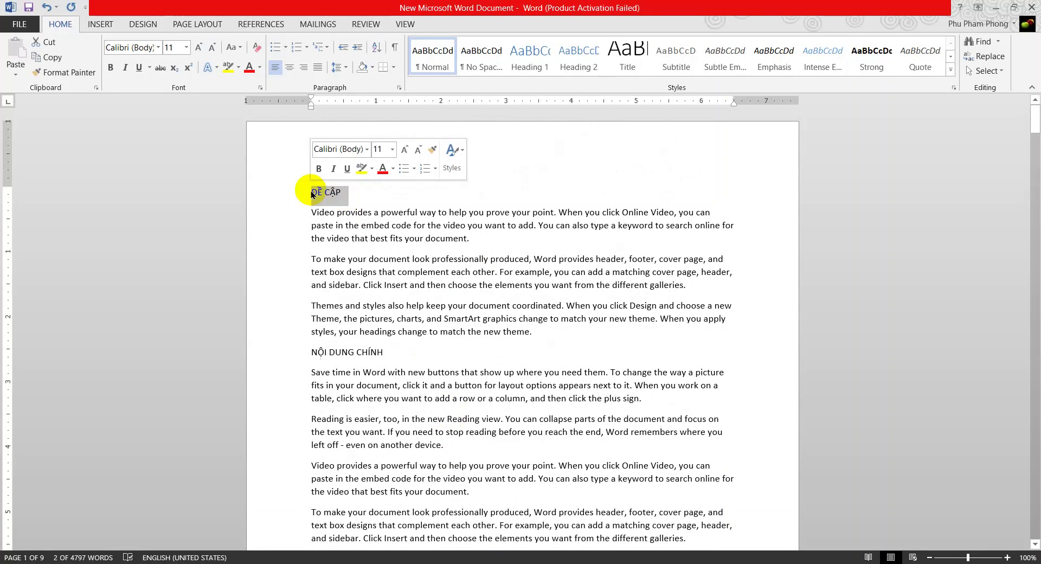
{"action": "left_click", "coordinate": [519, 56]}
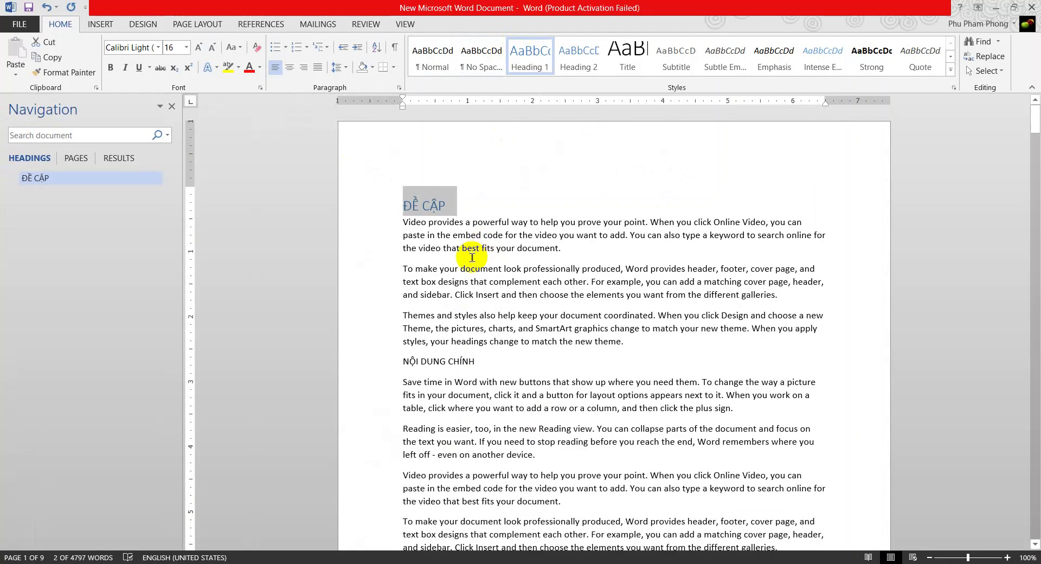
{"action": "scroll", "coordinate": [473, 254], "scroll_direction": "down", "scroll_amount": 3}
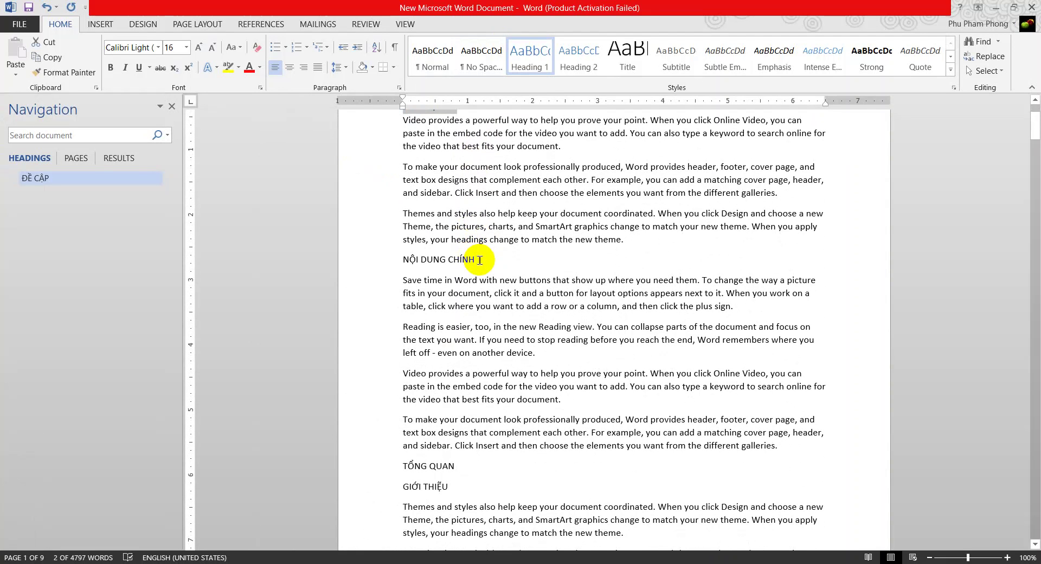
{"action": "left_click", "coordinate": [401, 263]}
{"action": "left_click", "coordinate": [529, 58]}
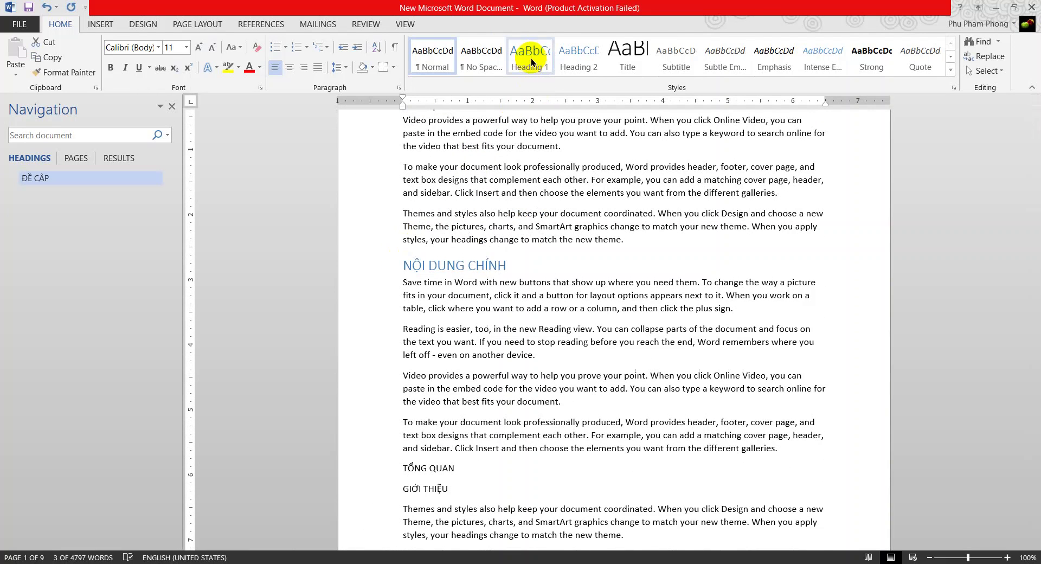
{"action": "scroll", "coordinate": [511, 428], "scroll_direction": "down", "scroll_amount": 3}
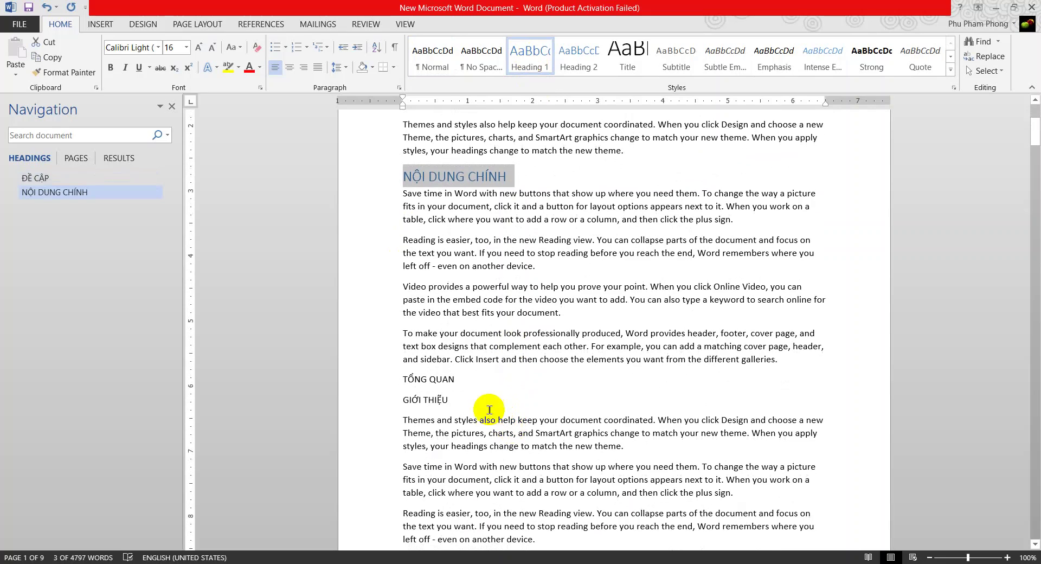
{"action": "left_click", "coordinate": [459, 382]}
{"action": "left_click_drag", "start_coordinate": [459, 381], "coordinate": [403, 379]}
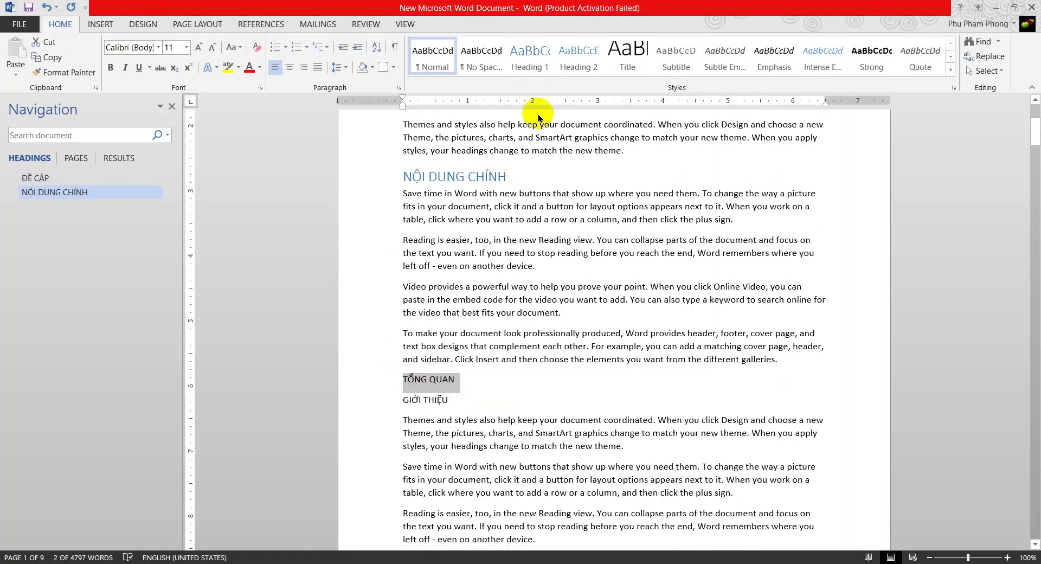
{"action": "left_click", "coordinate": [531, 60]}
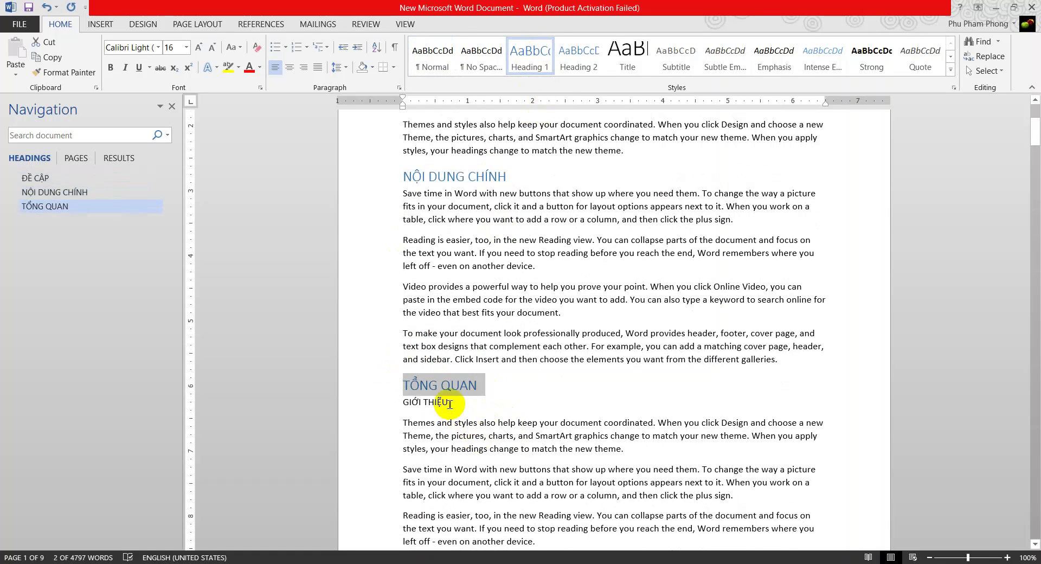
Apply Heading 2 to GIỚI THIỆU, KHÁI QUÁT and TÓM TẮT.
{"action": "left_click_drag", "start_coordinate": [453, 403], "coordinate": [404, 402]}
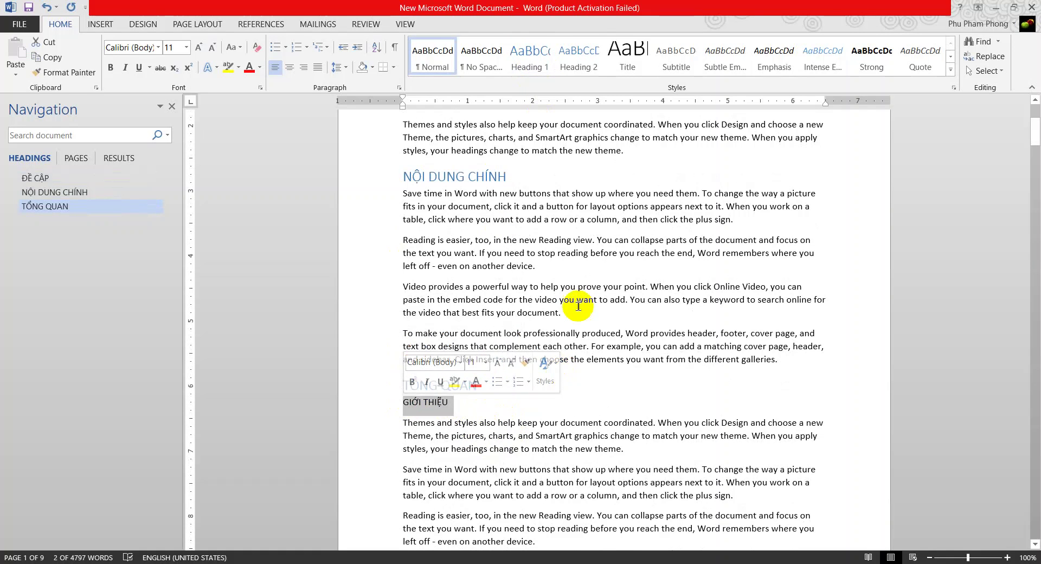
{"action": "left_click", "coordinate": [577, 55]}
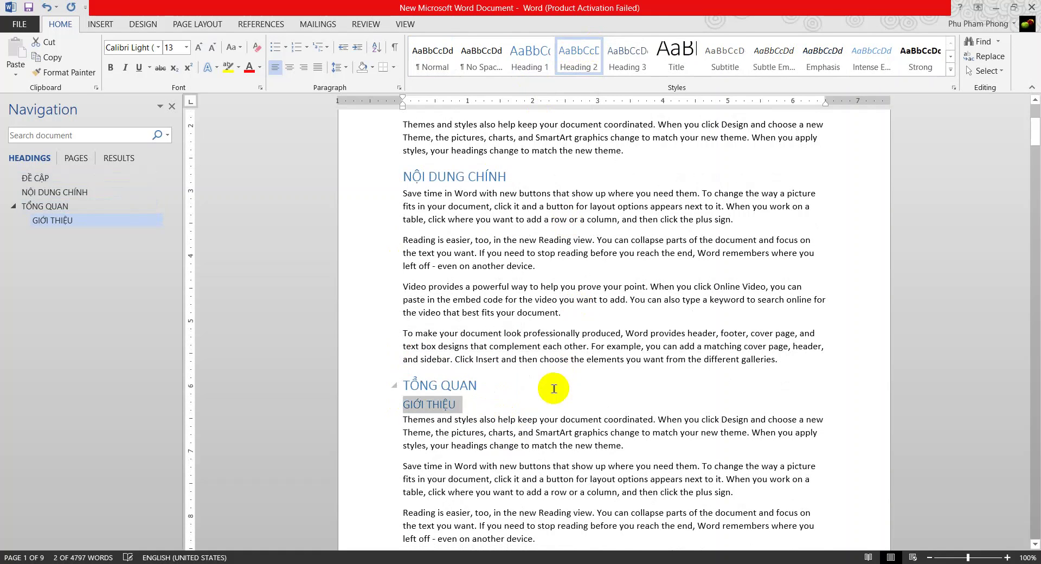
{"action": "scroll", "coordinate": [553, 387], "scroll_direction": "down", "scroll_amount": 5}
{"action": "scroll", "coordinate": [553, 364], "scroll_direction": "down", "scroll_amount": 3}
{"action": "scroll", "coordinate": [553, 362], "scroll_direction": "down", "scroll_amount": 3}
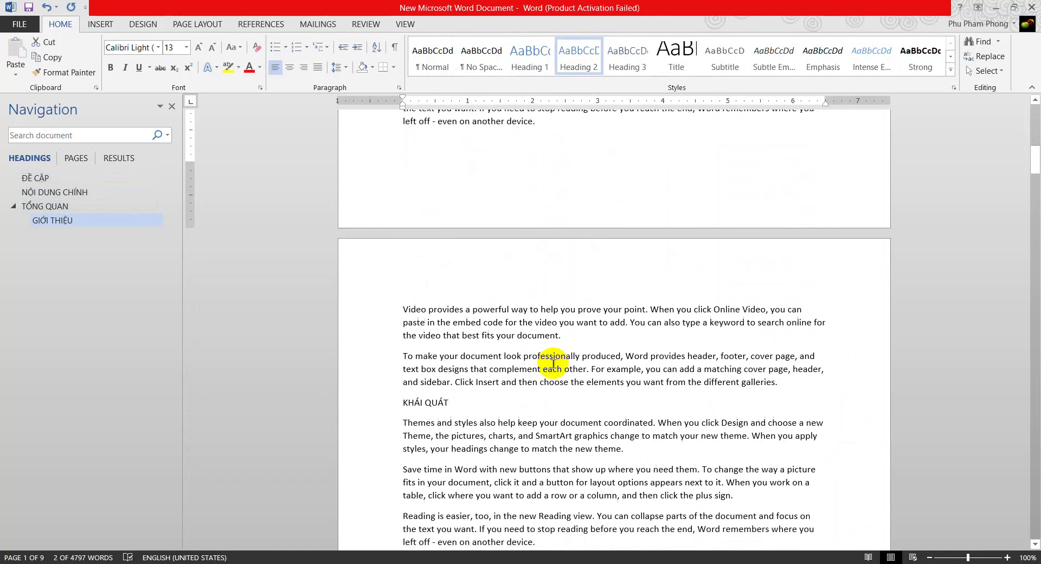
{"action": "scroll", "coordinate": [551, 359], "scroll_direction": "down", "scroll_amount": 4}
{"action": "mouse_move", "coordinate": [450, 216]}
{"action": "left_mouse_down"}
{"action": "mouse_move", "coordinate": [396, 214]}
{"action": "mouse_move", "coordinate": [486, 461]}
{"action": "mouse_move", "coordinate": [402, 412]}
{"action": "left_mouse_up"}
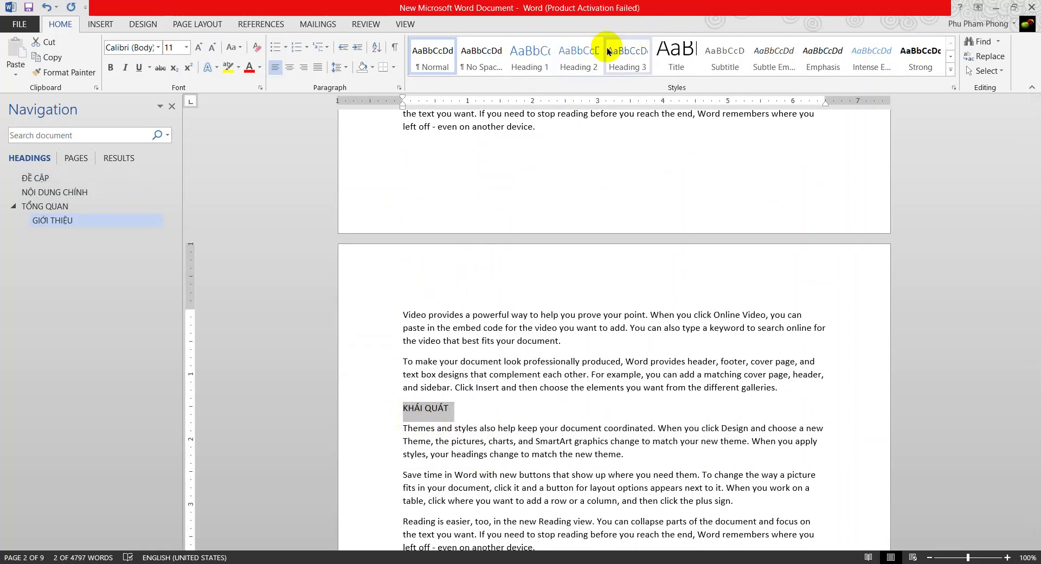
{"action": "left_click", "coordinate": [579, 57]}
{"action": "scroll", "coordinate": [530, 461], "scroll_direction": "down", "scroll_amount": 4}
{"action": "scroll", "coordinate": [532, 526], "scroll_direction": "down", "scroll_amount": 3}
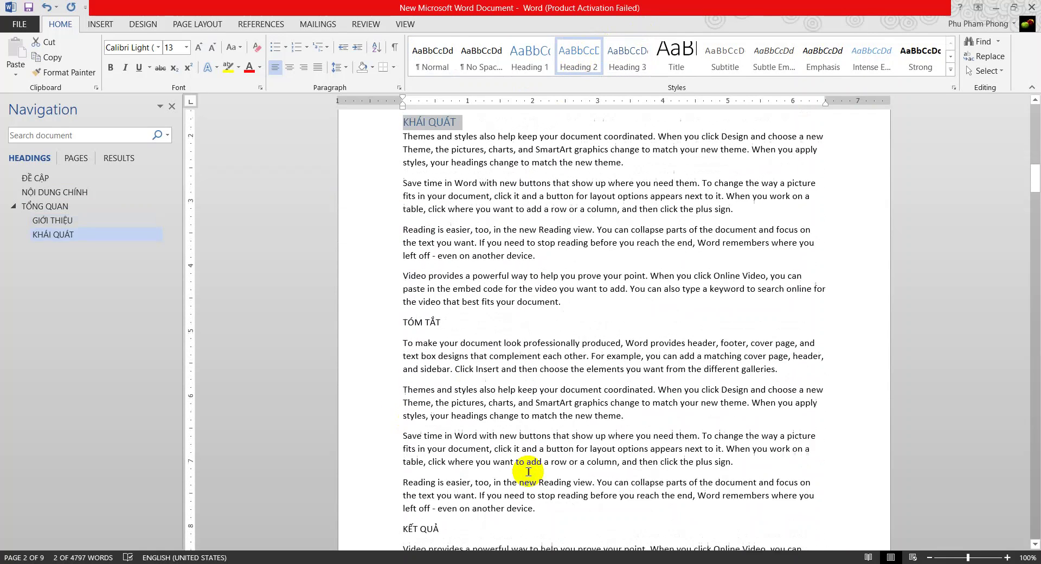
{"action": "left_click_drag", "start_coordinate": [452, 301], "coordinate": [391, 301]}
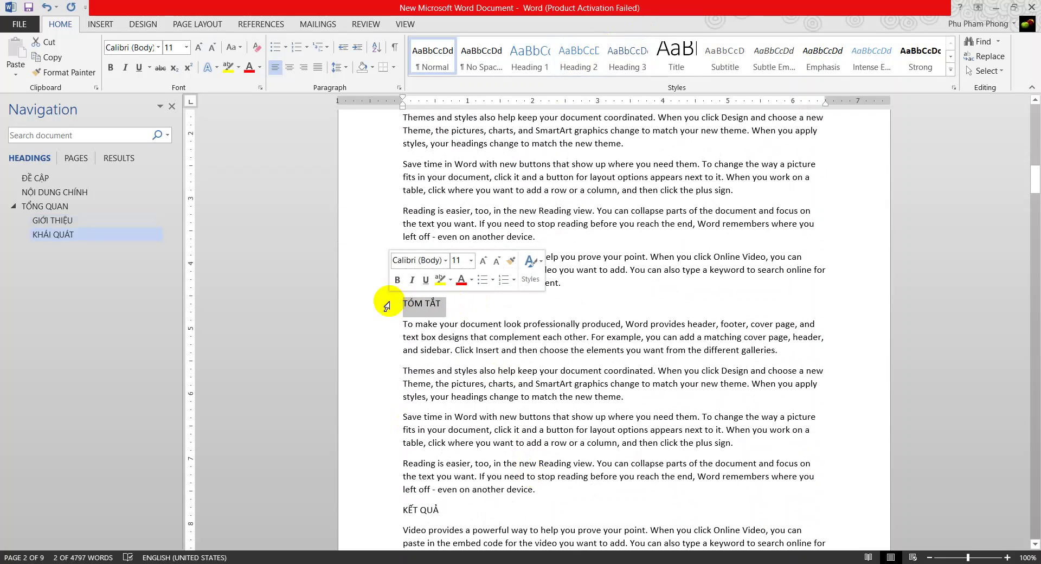
{"action": "left_click", "coordinate": [573, 70]}
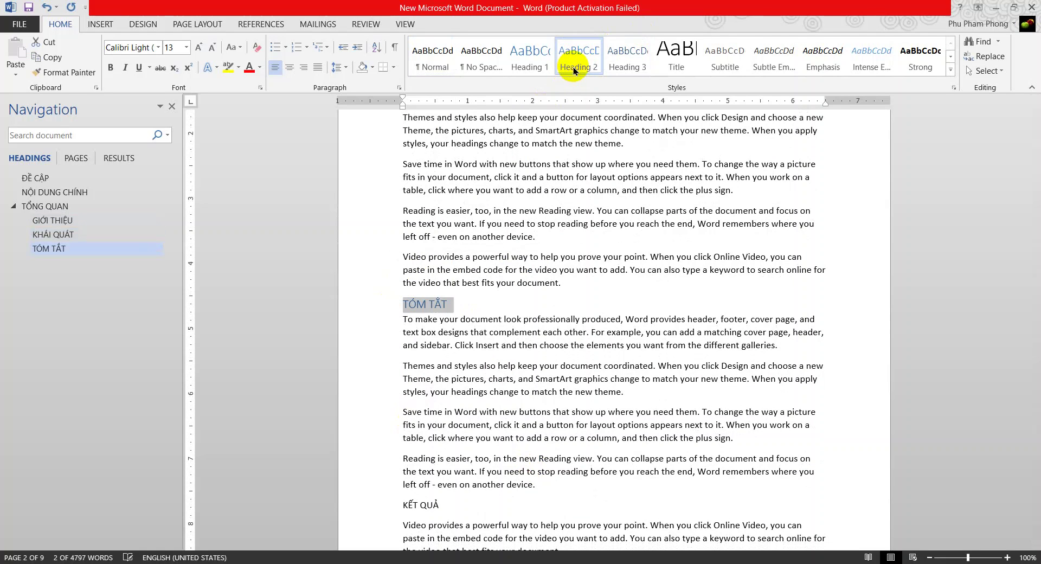
Make KẾT QUẢ a Heading 2 and THẢO LUẬN a Heading 1.
{"action": "scroll", "coordinate": [536, 398], "scroll_direction": "down", "scroll_amount": 4}
{"action": "scroll", "coordinate": [536, 398], "scroll_direction": "down", "scroll_amount": 4}
{"action": "scroll", "coordinate": [532, 400], "scroll_direction": "down", "scroll_amount": 3}
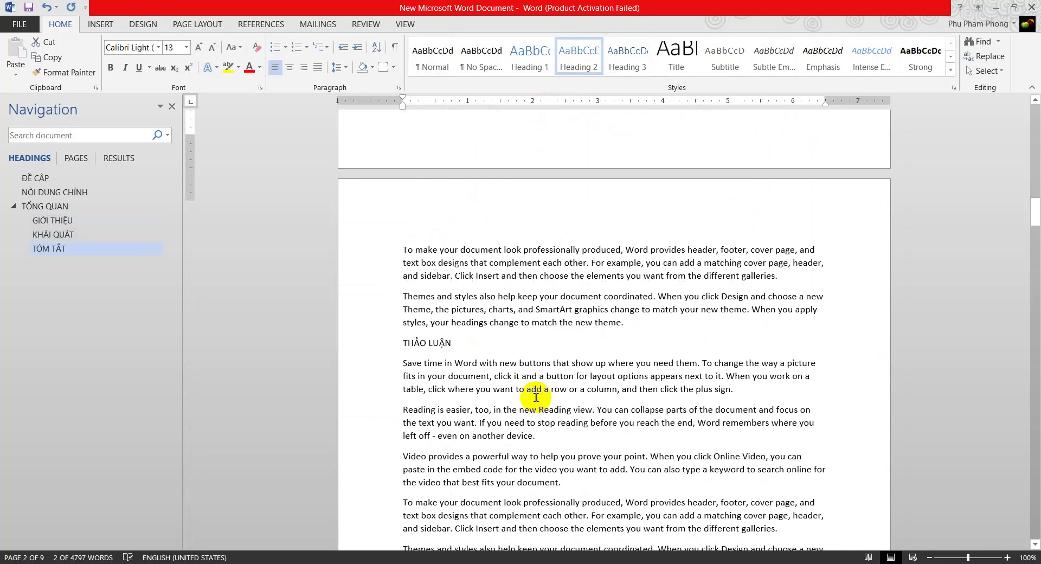
{"action": "scroll", "coordinate": [532, 434], "scroll_direction": "up", "scroll_amount": 3}
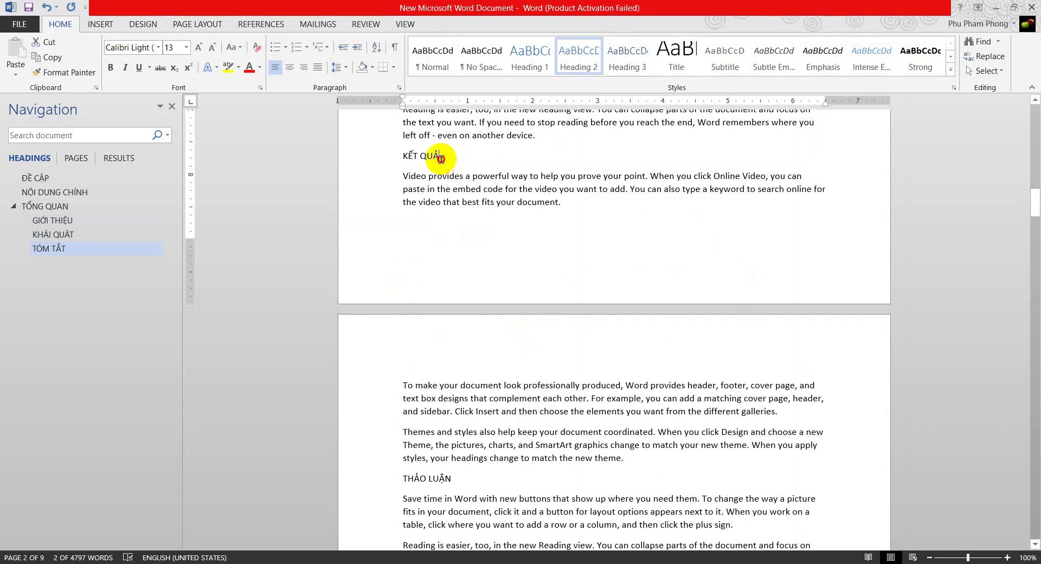
{"action": "left_click_drag", "start_coordinate": [440, 157], "coordinate": [398, 159]}
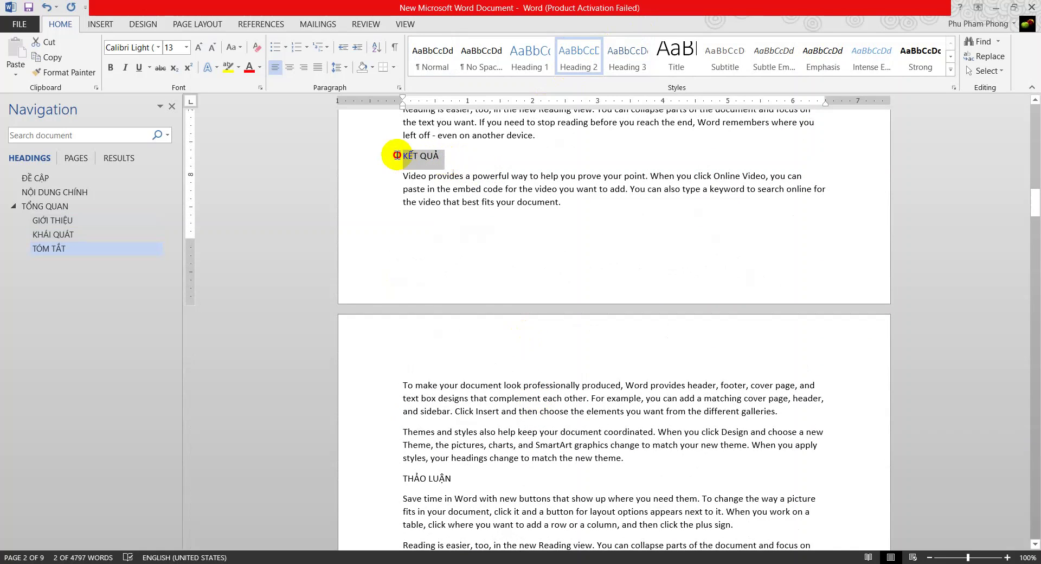
{"action": "left_click", "coordinate": [578, 59]}
{"action": "left_click_drag", "start_coordinate": [460, 478], "coordinate": [400, 479]}
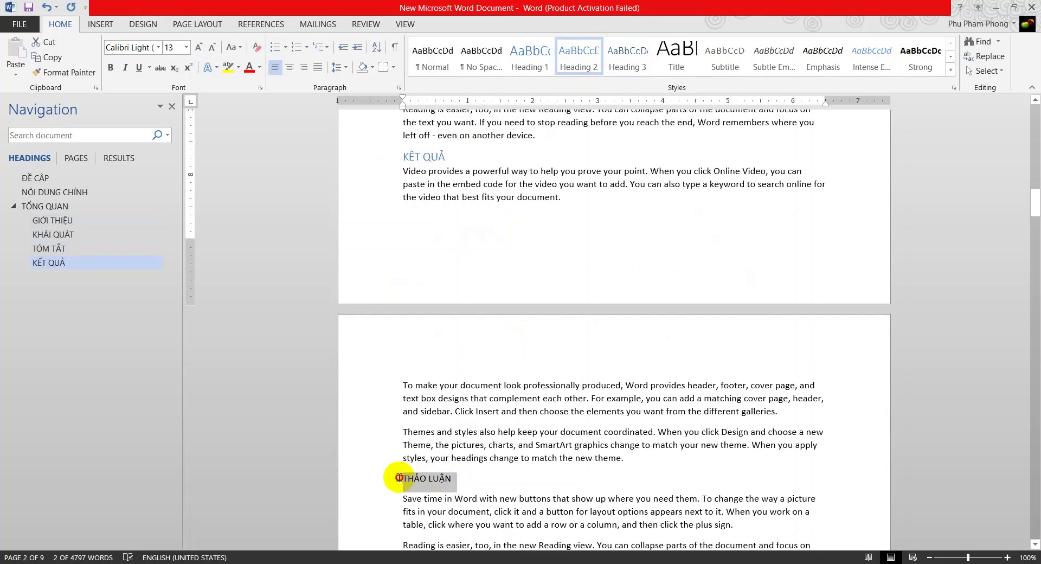
{"action": "left_click", "coordinate": [531, 57]}
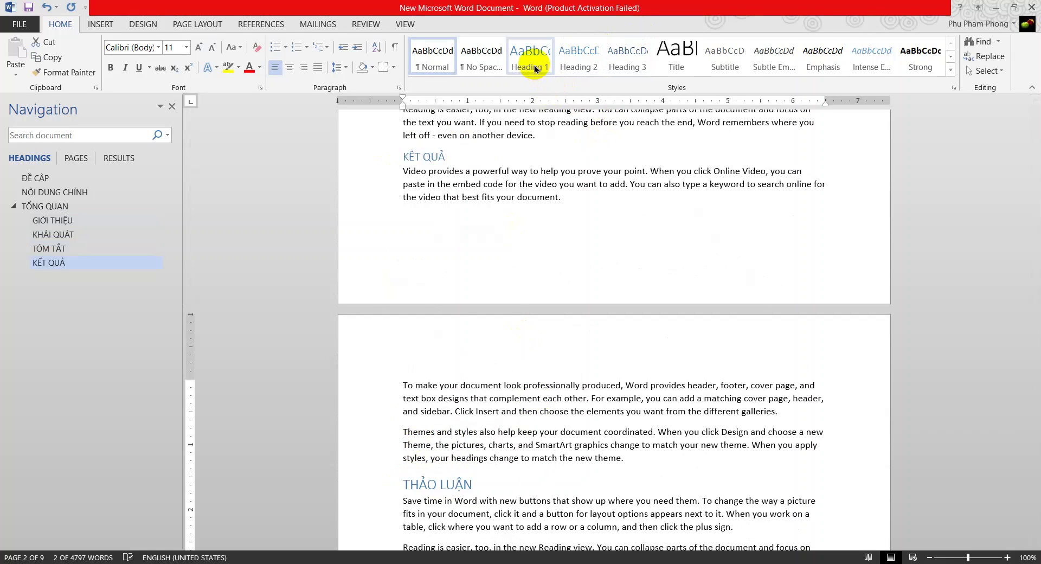
Try overwriting New Microsoft Word Document, dismiss the permission error, and reopen Save As.
{"action": "left_click", "coordinate": [29, 8]}
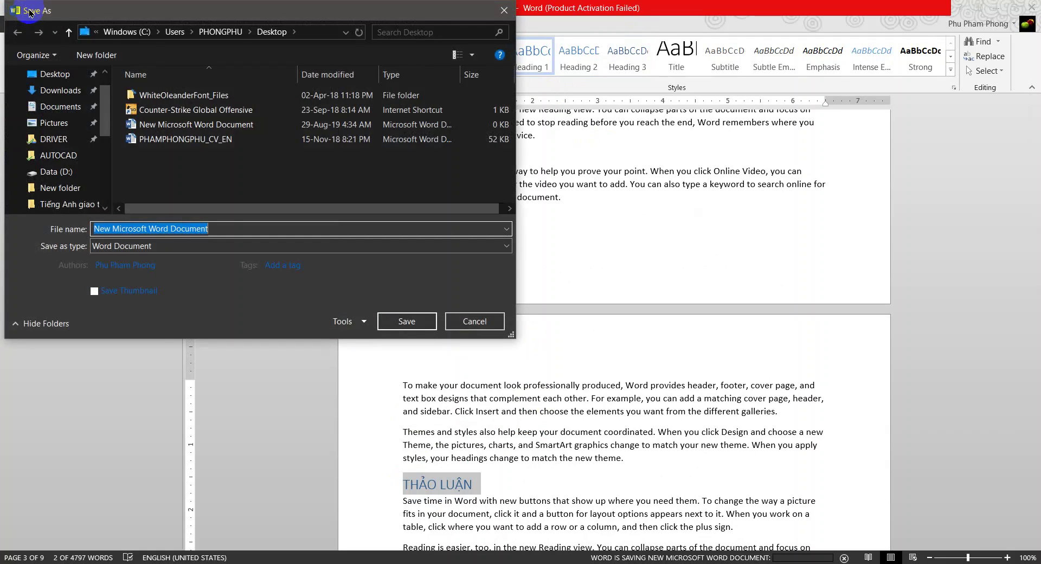
{"action": "left_click", "coordinate": [227, 126]}
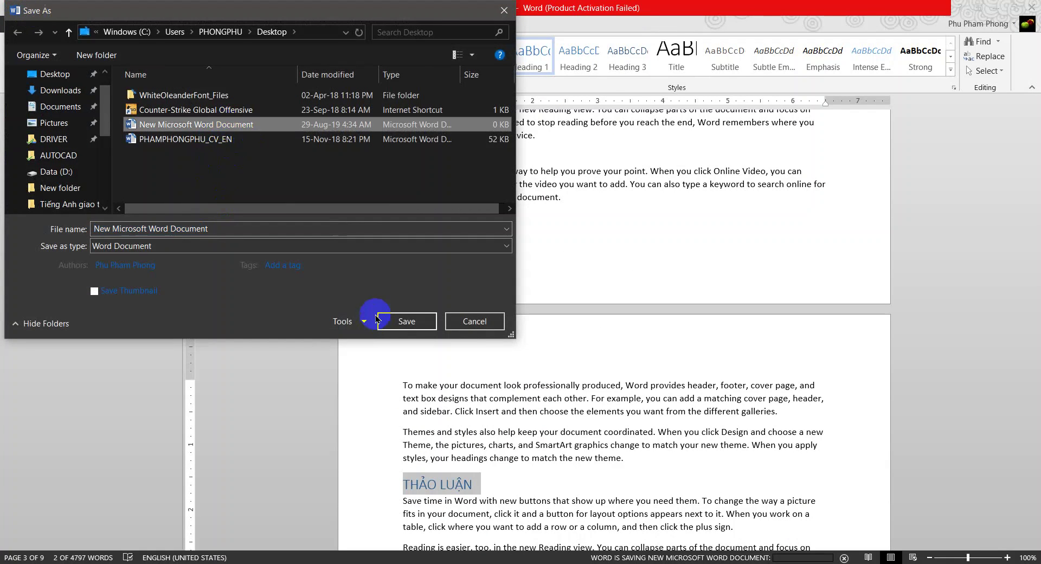
{"action": "left_click", "coordinate": [412, 319]}
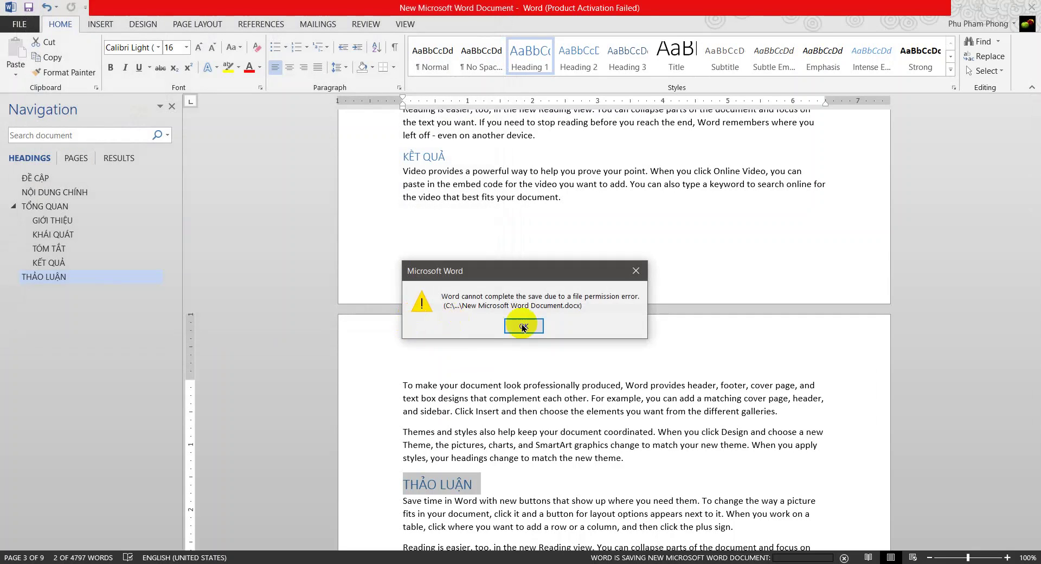
{"action": "left_click", "coordinate": [523, 325]}
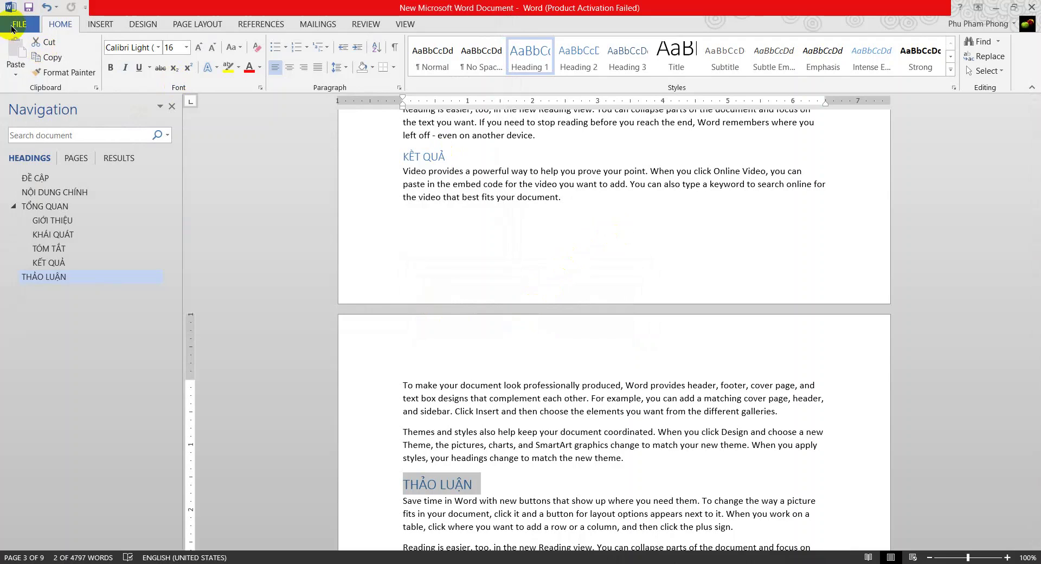
{"action": "left_click", "coordinate": [28, 7]}
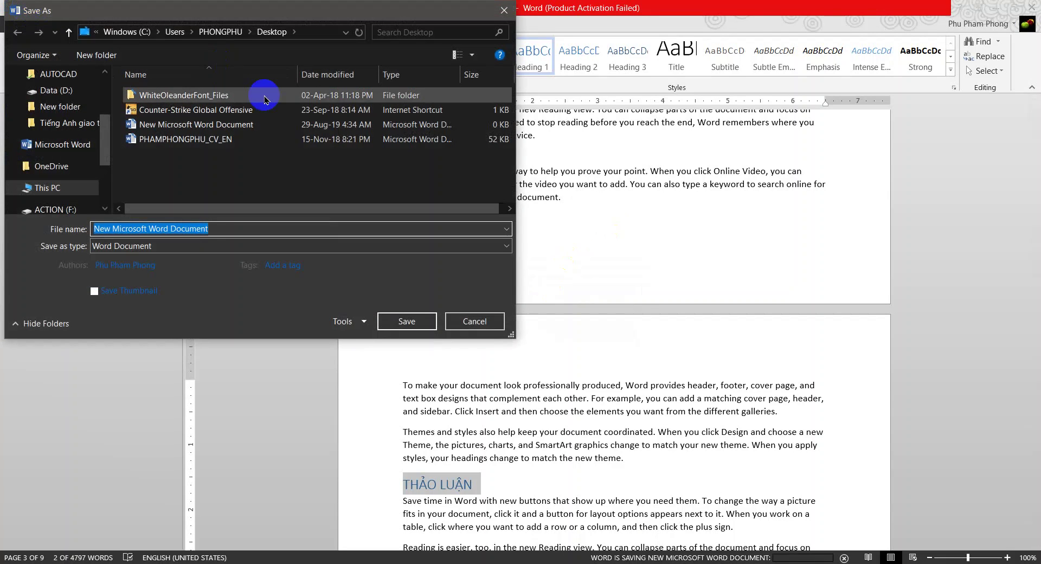
{"action": "left_click", "coordinate": [224, 225]}
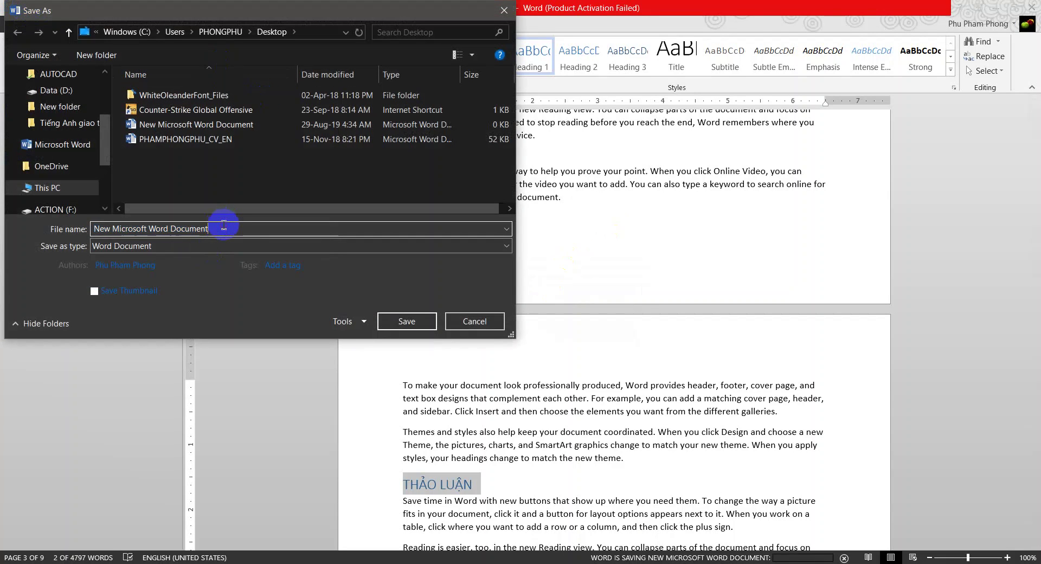
{"action": "type", "text": "1"}
Save as New Microsoft Word Document 1 and decline opening the locked file.
{"action": "left_click", "coordinate": [404, 320]}
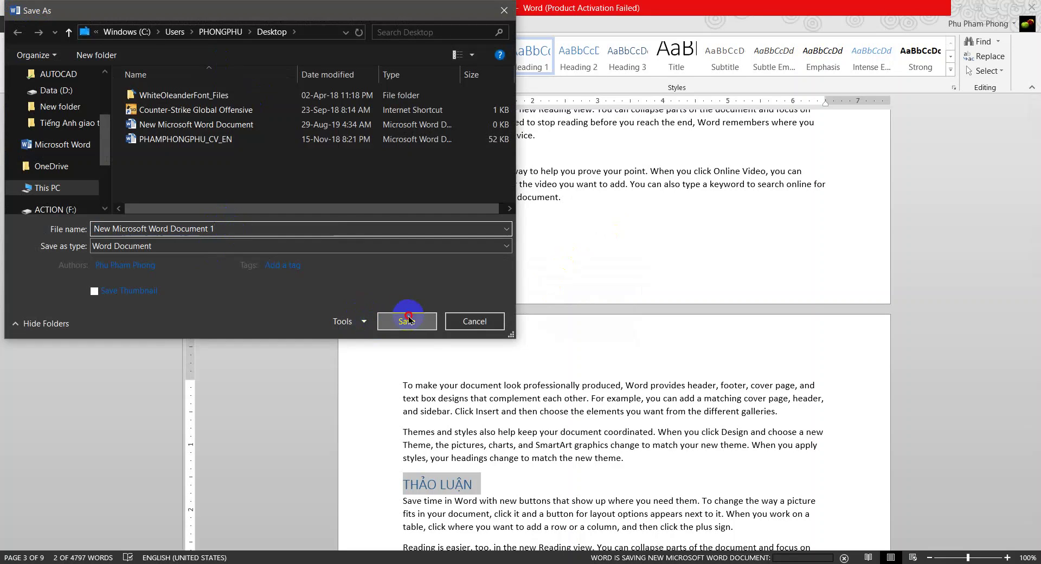
{"action": "left_click", "coordinate": [994, 6]}
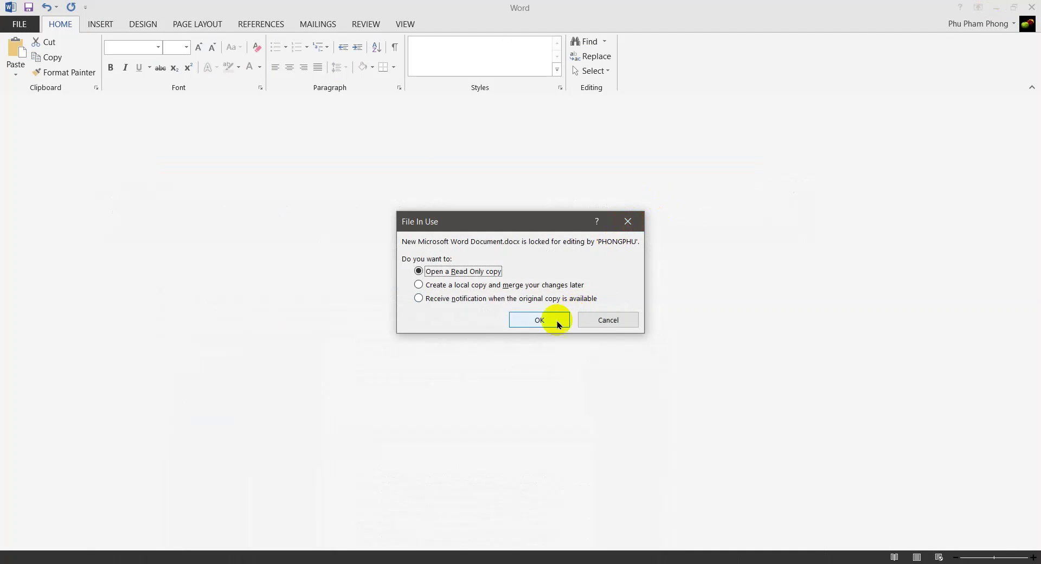
{"action": "left_click", "coordinate": [599, 321]}
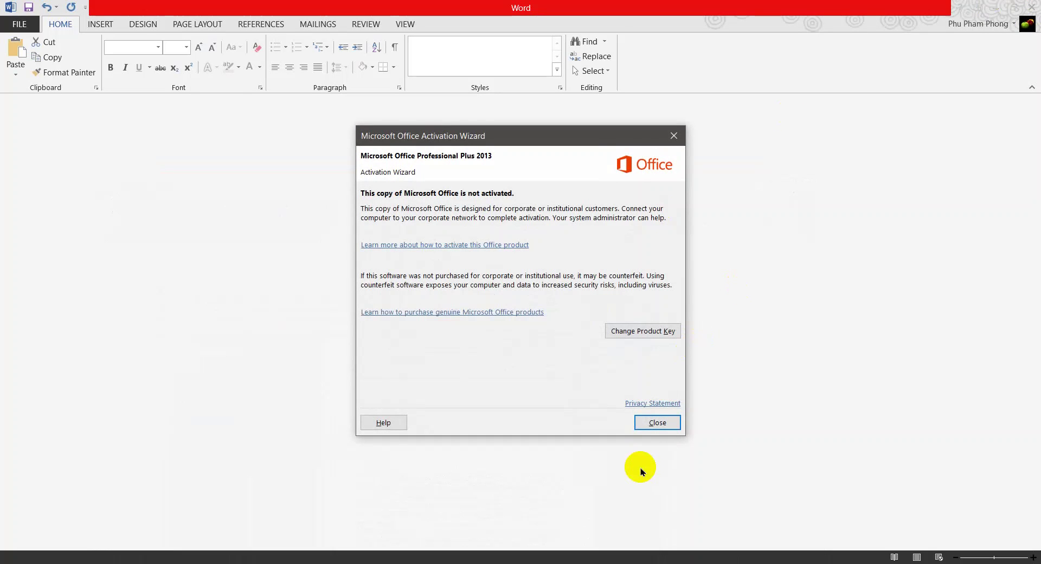
Dismiss the activation notice, close Word, and open New Microsoft PowerPoint Presentation.
{"action": "left_click", "coordinate": [656, 424]}
{"action": "left_click", "coordinate": [1031, 7]}
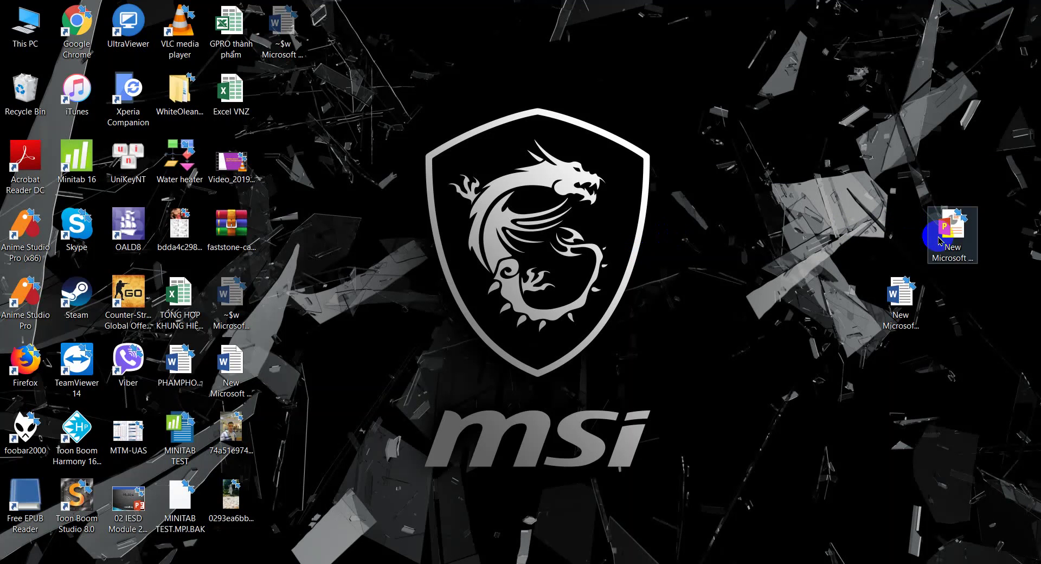
{"action": "double_click", "coordinate": [940, 240]}
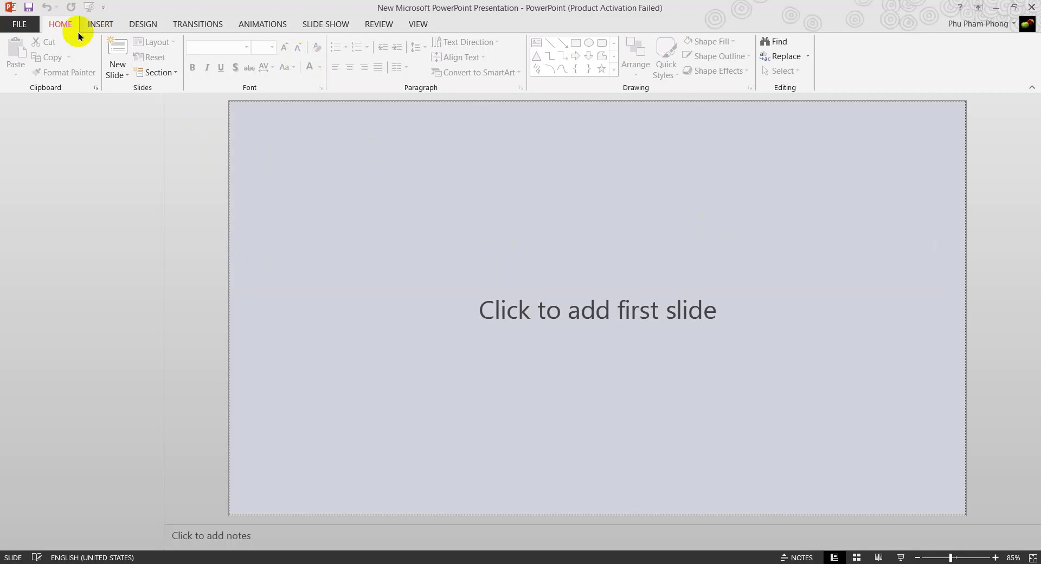
Try inserting Slides from Outline using New Microsoft Word Document 1; dismiss the file-in-use error.
{"action": "left_click", "coordinate": [117, 75]}
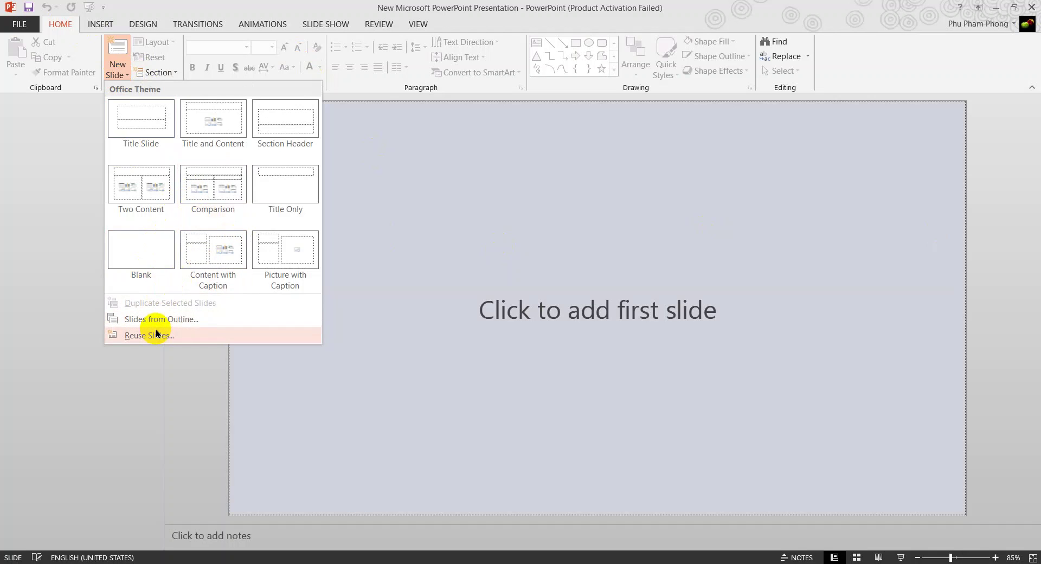
{"action": "left_click", "coordinate": [183, 323]}
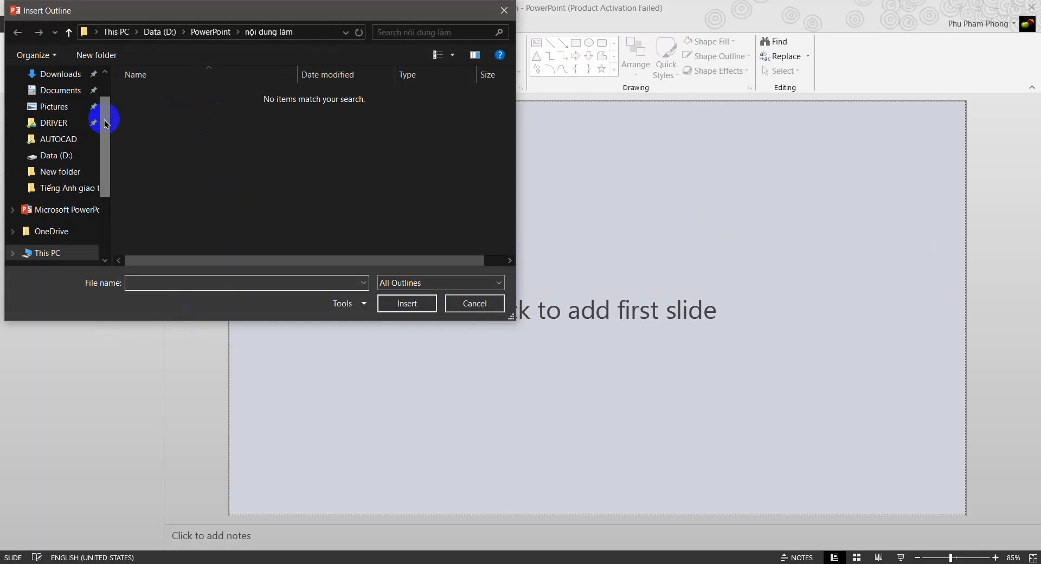
{"action": "left_click_drag", "start_coordinate": [105, 123], "coordinate": [104, 86]}
{"action": "left_click", "coordinate": [60, 103]}
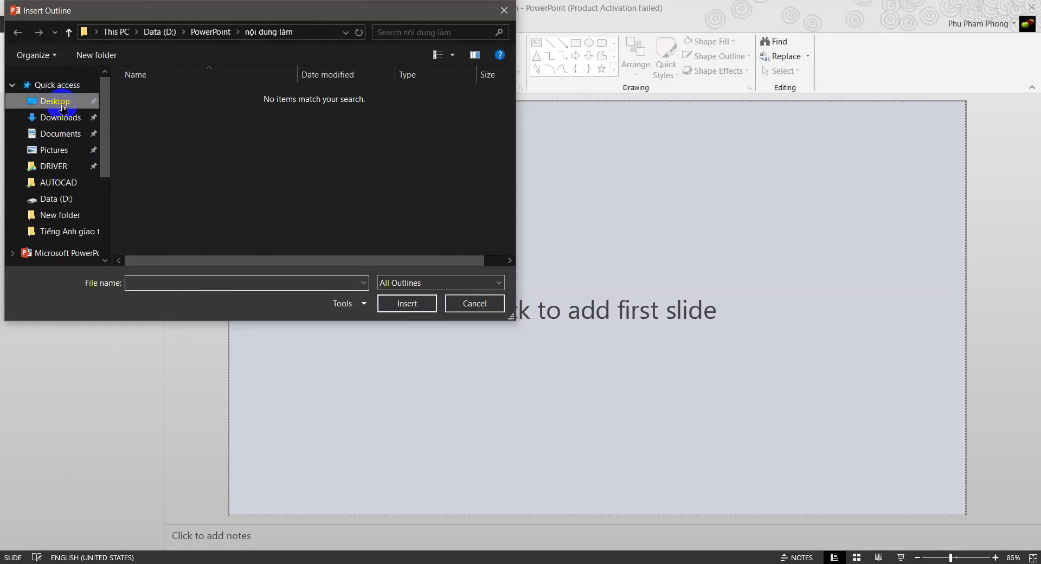
{"action": "left_click", "coordinate": [247, 125]}
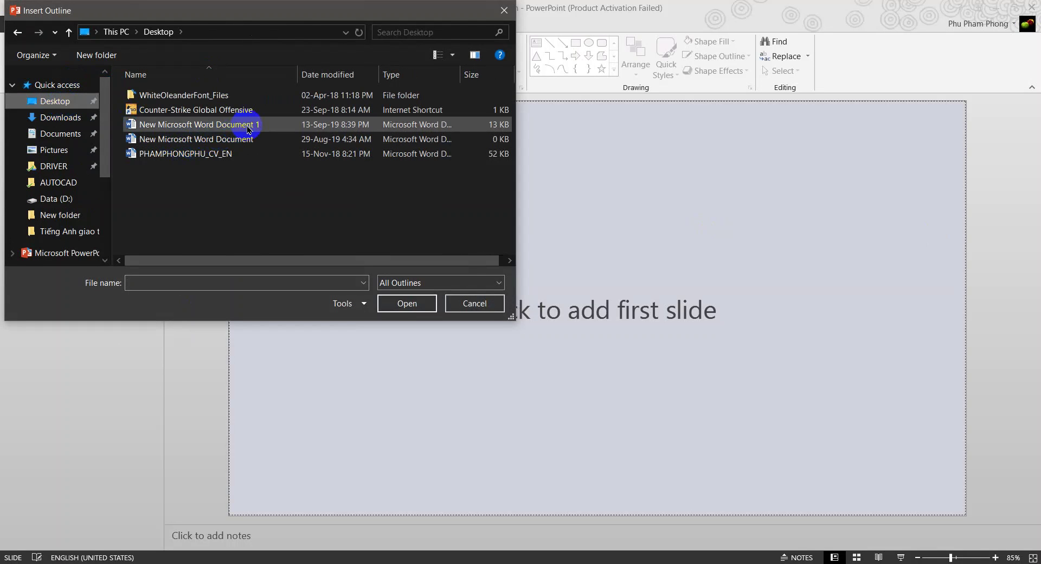
{"action": "double_click", "coordinate": [247, 125]}
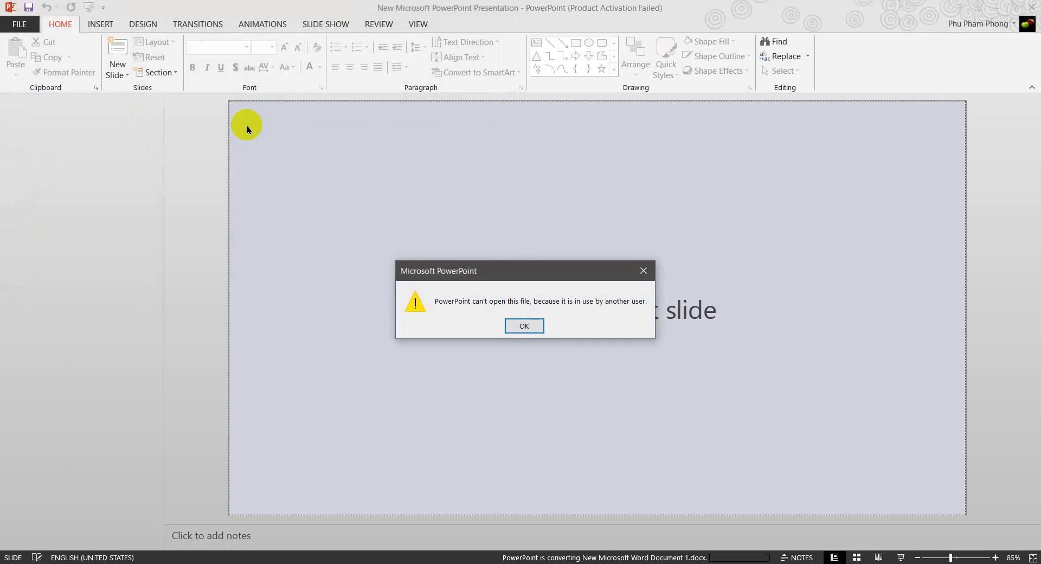
{"action": "left_click", "coordinate": [521, 328]}
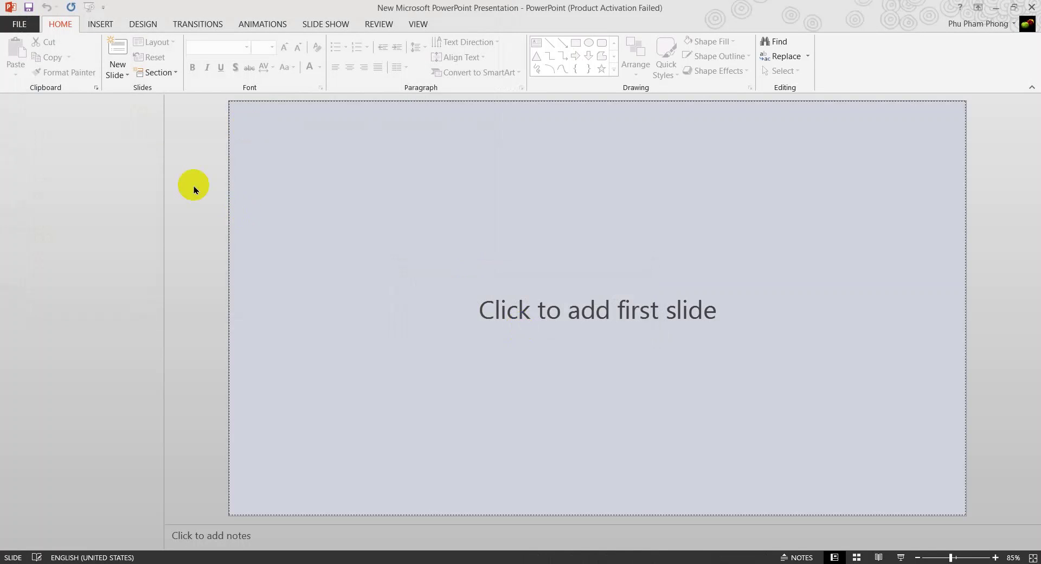
Glance at the File backstage, return to the slides, and minimise PowerPoint.
{"action": "left_click", "coordinate": [20, 24]}
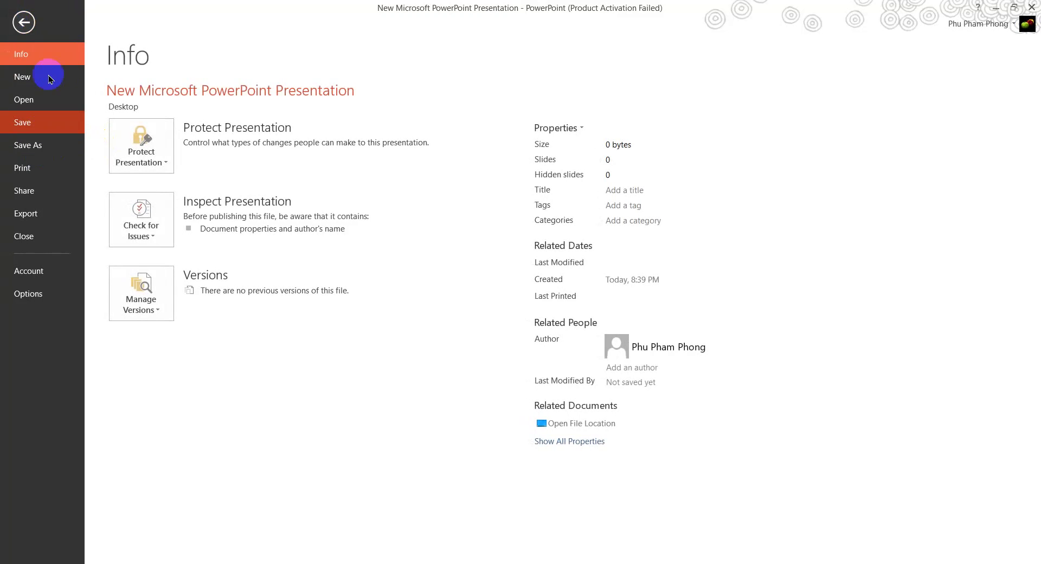
{"action": "left_click", "coordinate": [28, 26]}
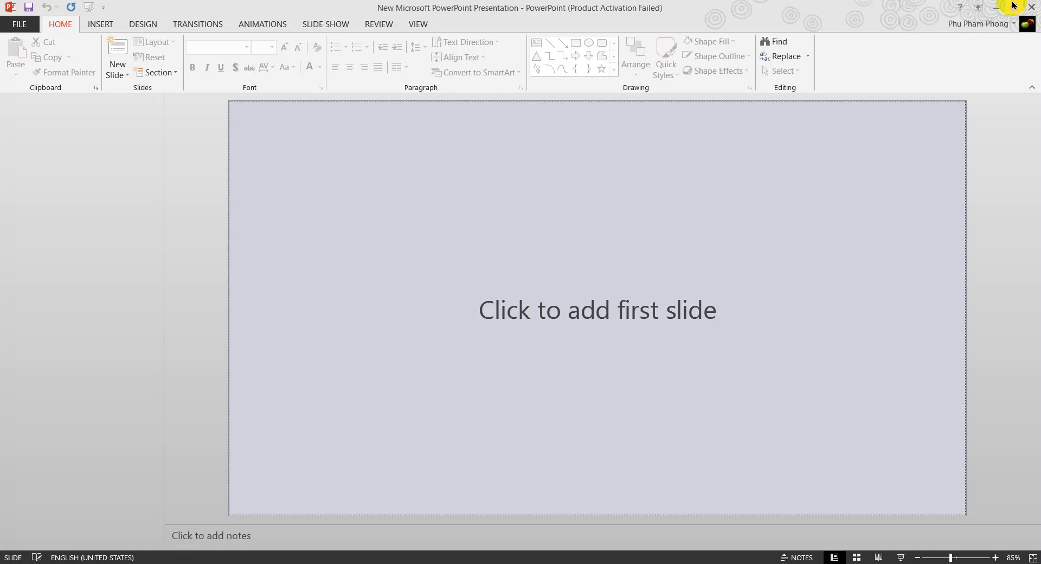
{"action": "left_click", "coordinate": [994, 6]}
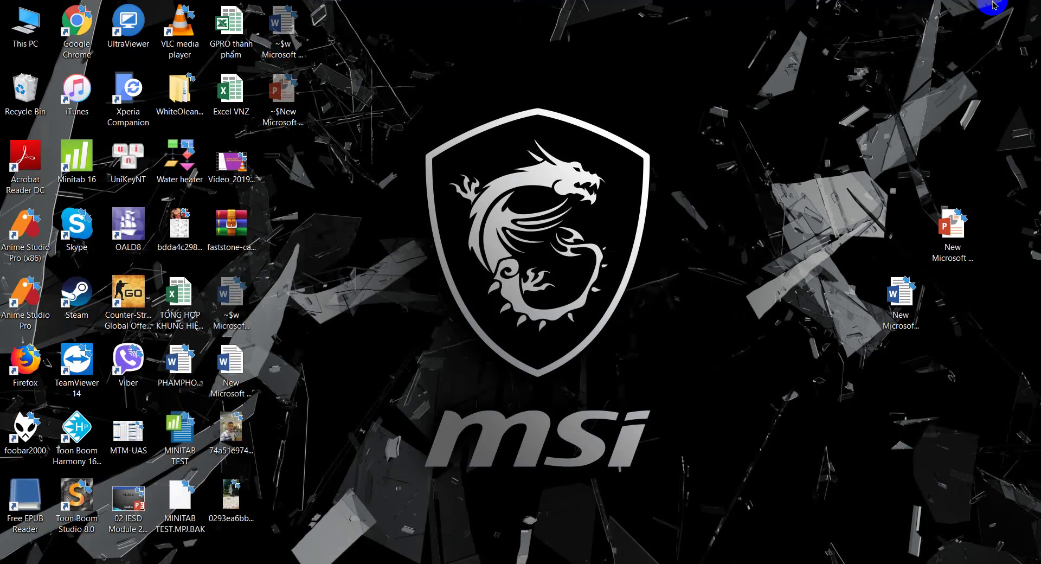
Open New Microsoft Word Document 1 from the desktop in Word, then minimise it.
{"action": "left_click", "coordinate": [910, 333]}
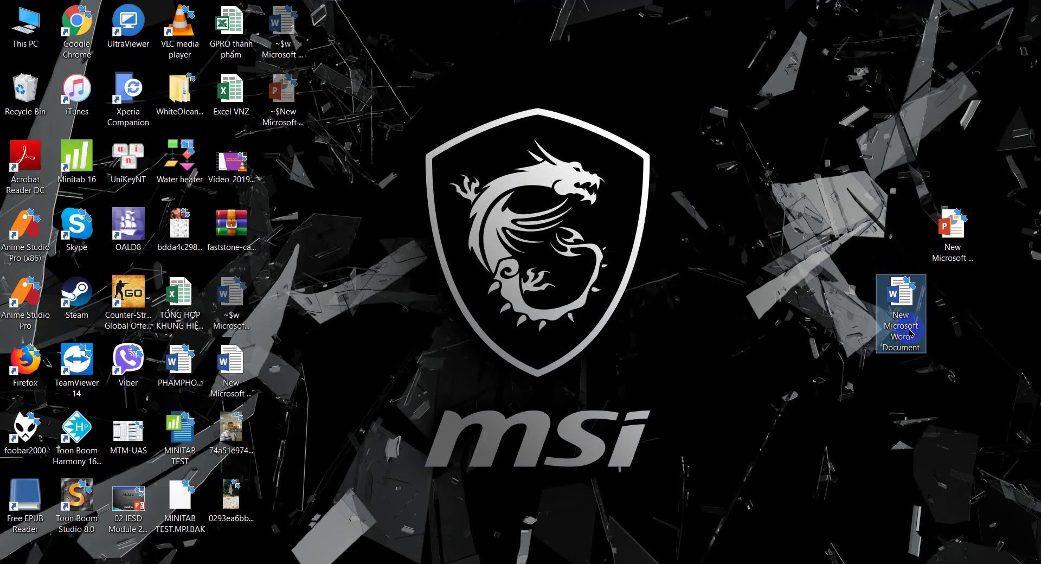
{"action": "left_click", "coordinate": [224, 369]}
{"action": "double_click", "coordinate": [224, 369]}
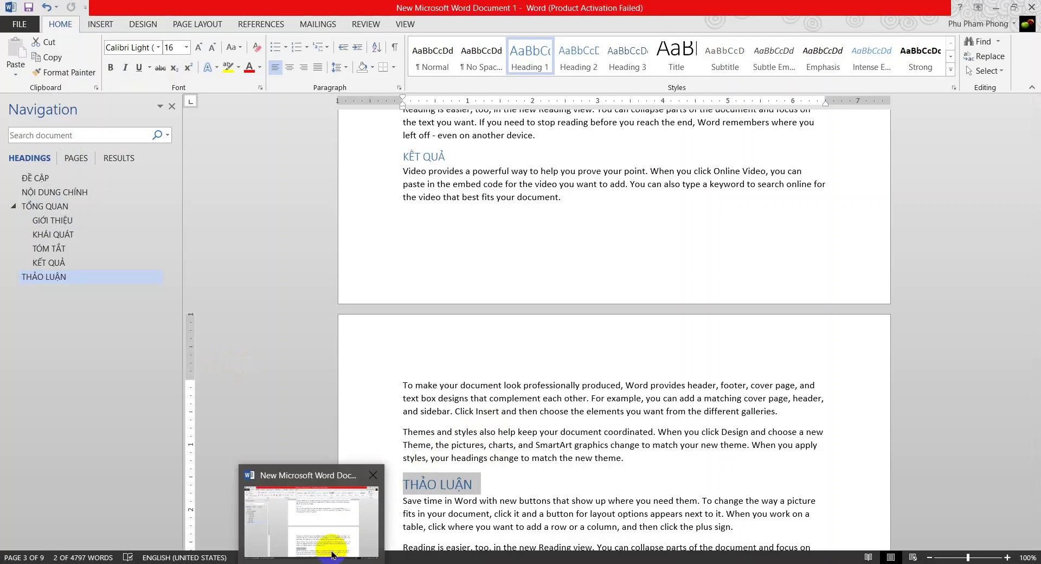
{"action": "left_click", "coordinate": [998, 7]}
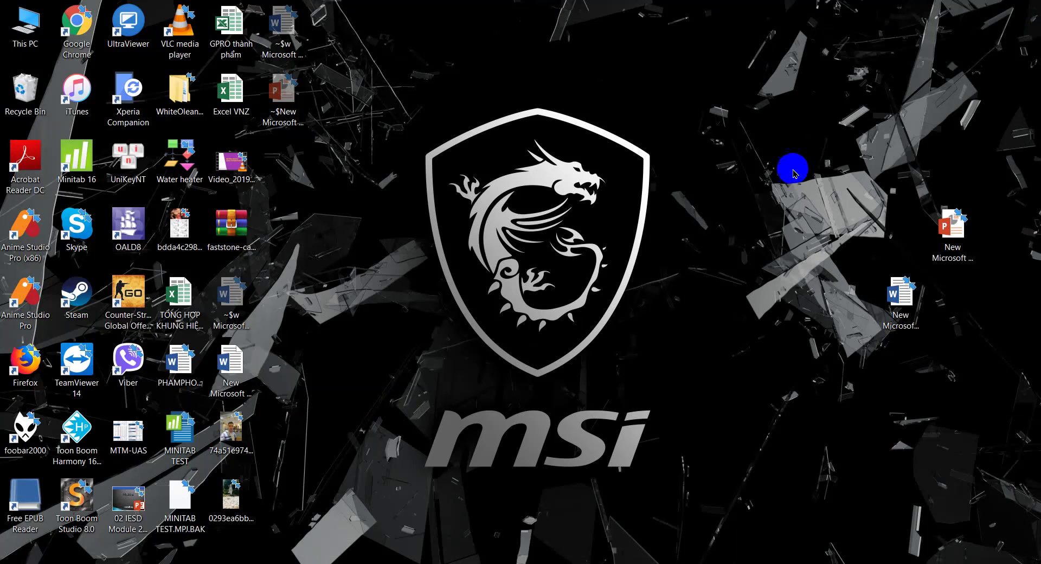
Refresh the desktop and bring the blank PowerPoint presentation back.
{"action": "right_click", "coordinate": [520, 279]}
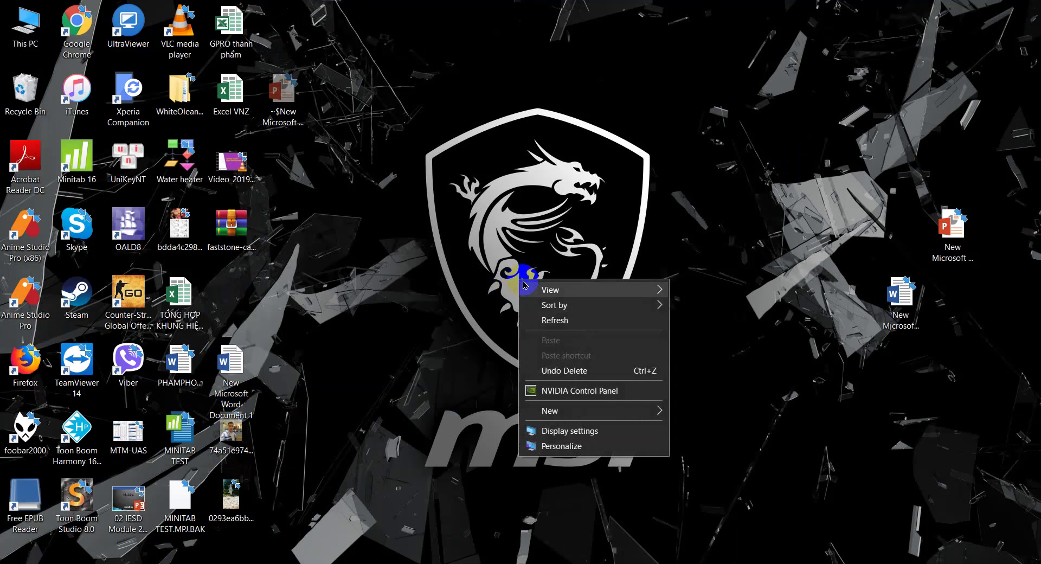
{"action": "left_click", "coordinate": [546, 323]}
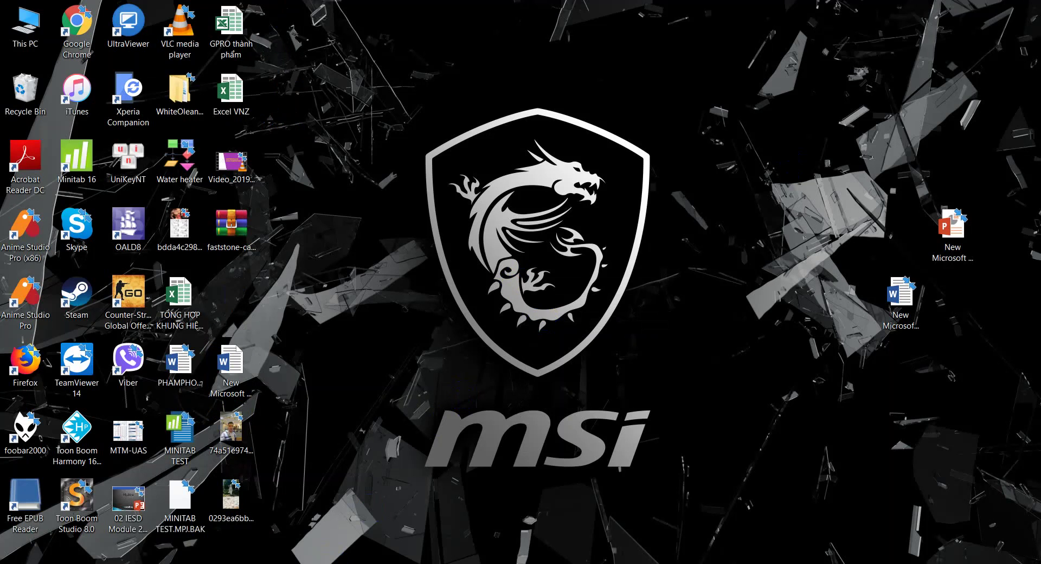
{"action": "mouse_move", "coordinate": [286, 561]}
{"action": "left_click", "coordinate": [398, 502]}
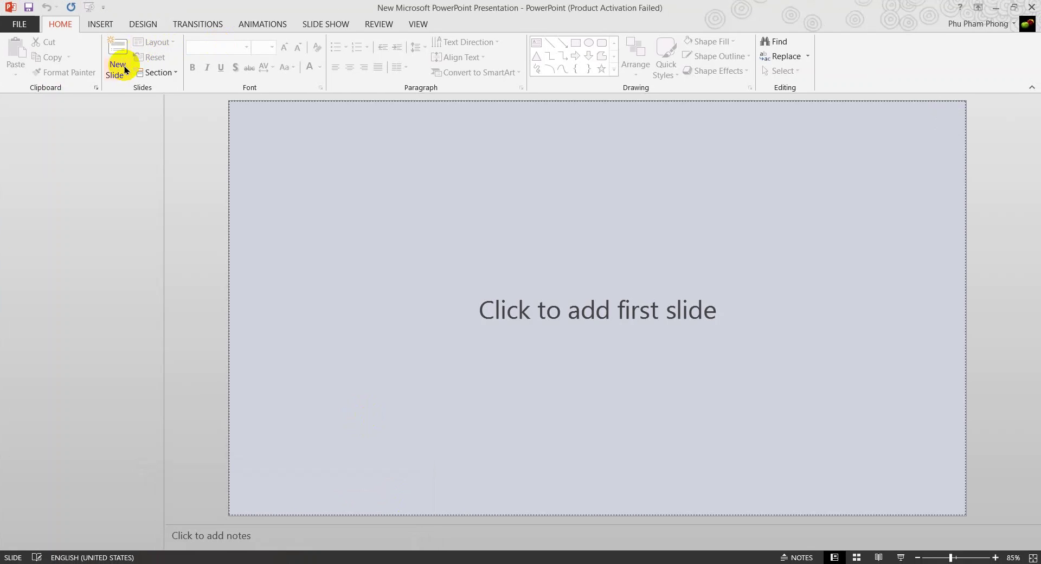
Insert Slides from Outline using New Microsoft Word Document 1.
{"action": "left_click", "coordinate": [125, 66]}
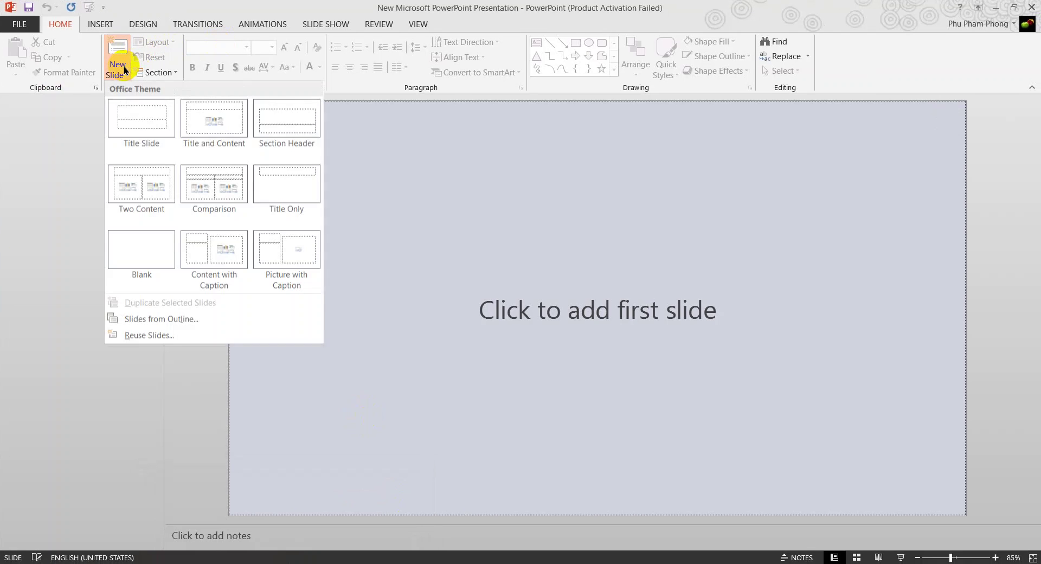
{"action": "left_click", "coordinate": [178, 320]}
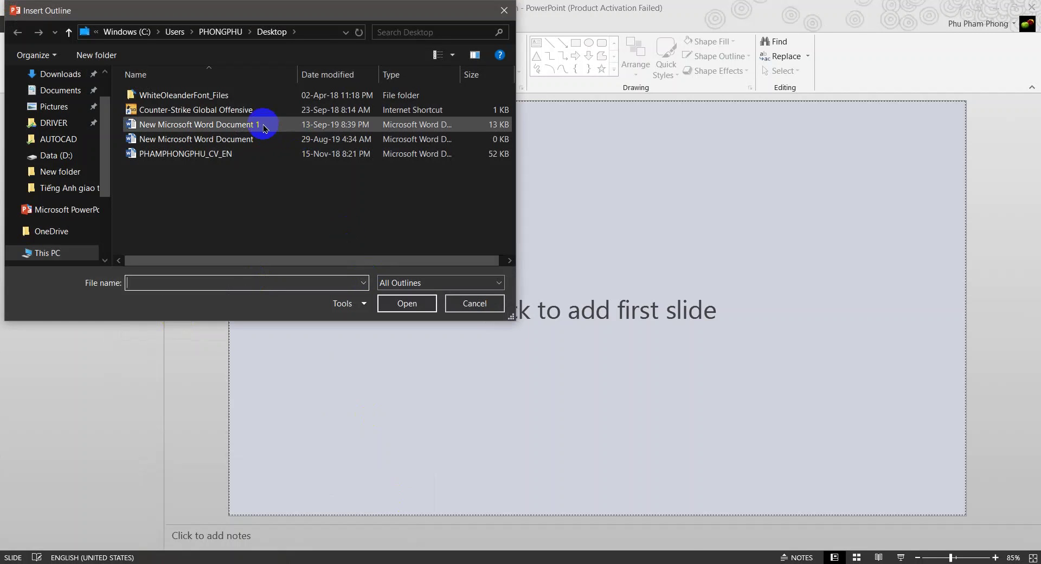
{"action": "double_click", "coordinate": [265, 128]}
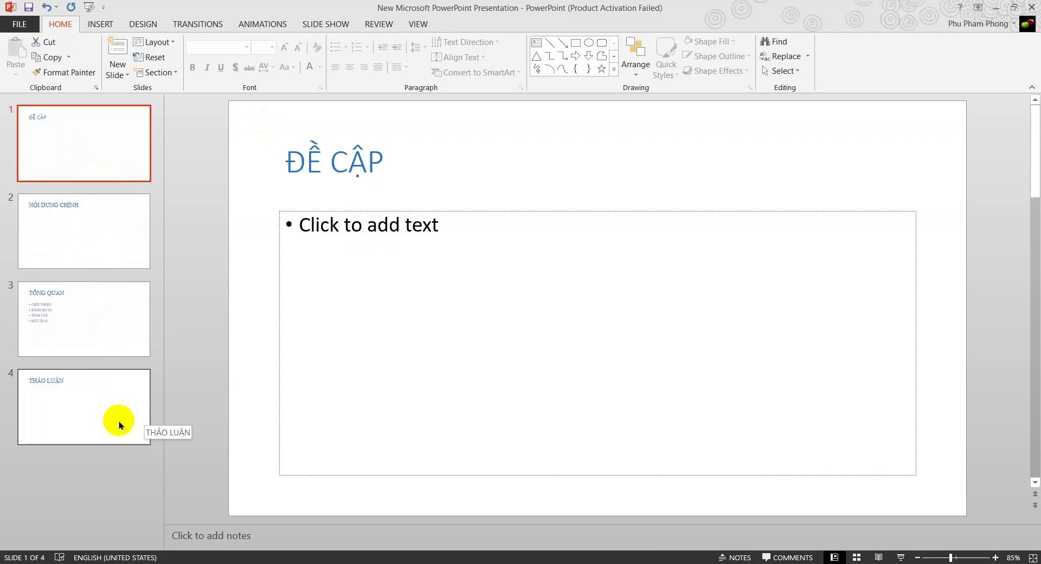
Click through the ĐỀ CẬP, NỘI DUNG CHÍNH, TỔNG QUAN and THẢO LUẬN slide thumbnails.
{"action": "left_click", "coordinate": [74, 239]}
{"action": "left_click", "coordinate": [79, 324]}
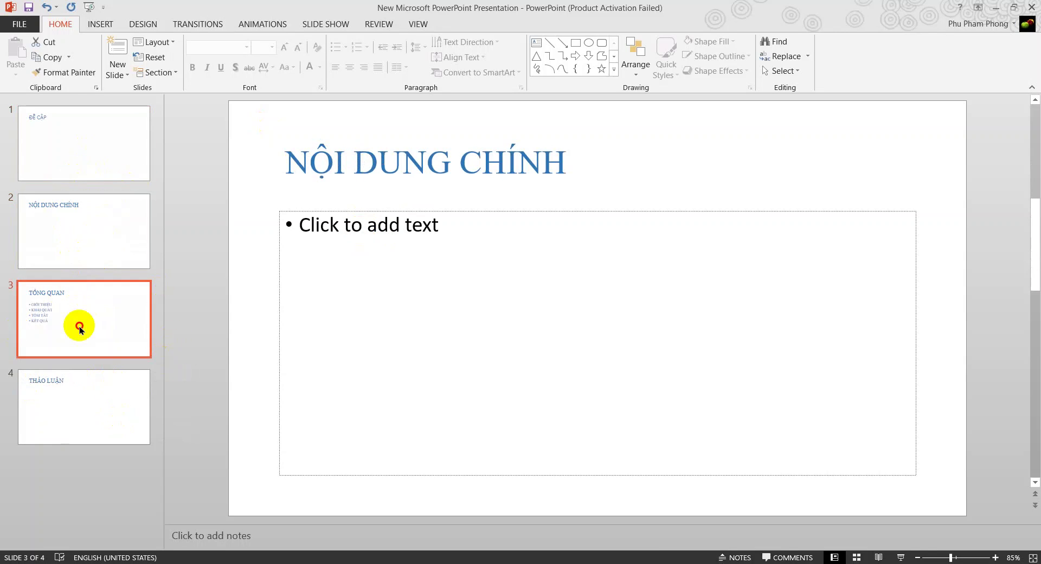
{"action": "left_click", "coordinate": [72, 432]}
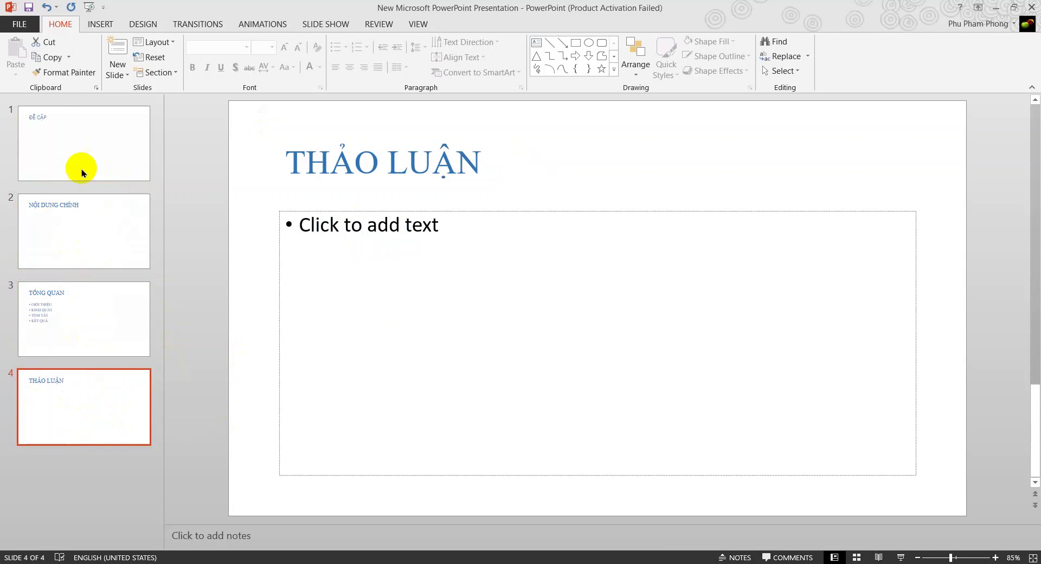
{"action": "left_click", "coordinate": [82, 156]}
{"action": "left_click", "coordinate": [75, 240]}
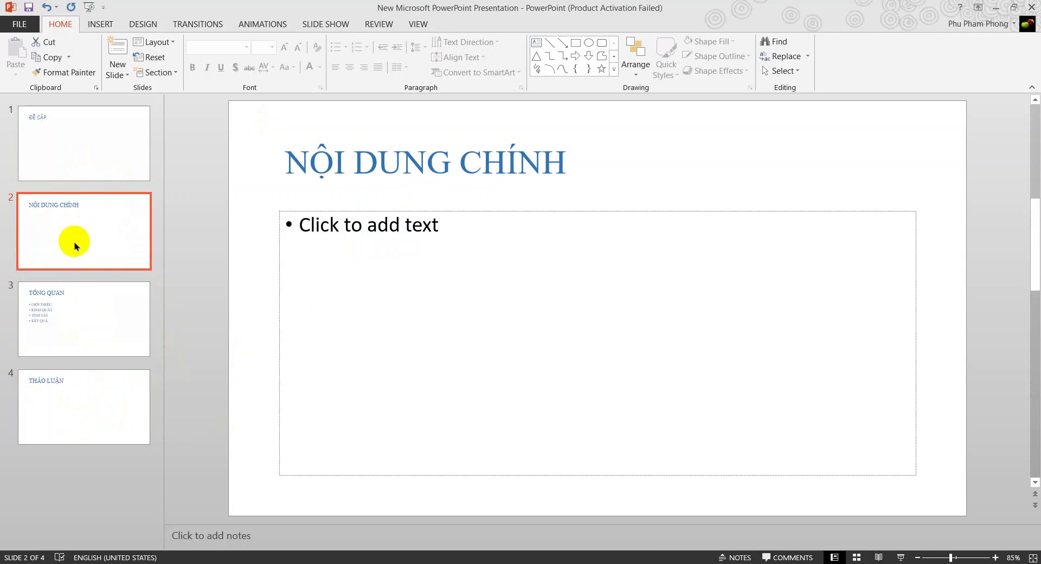
{"action": "left_click", "coordinate": [86, 324]}
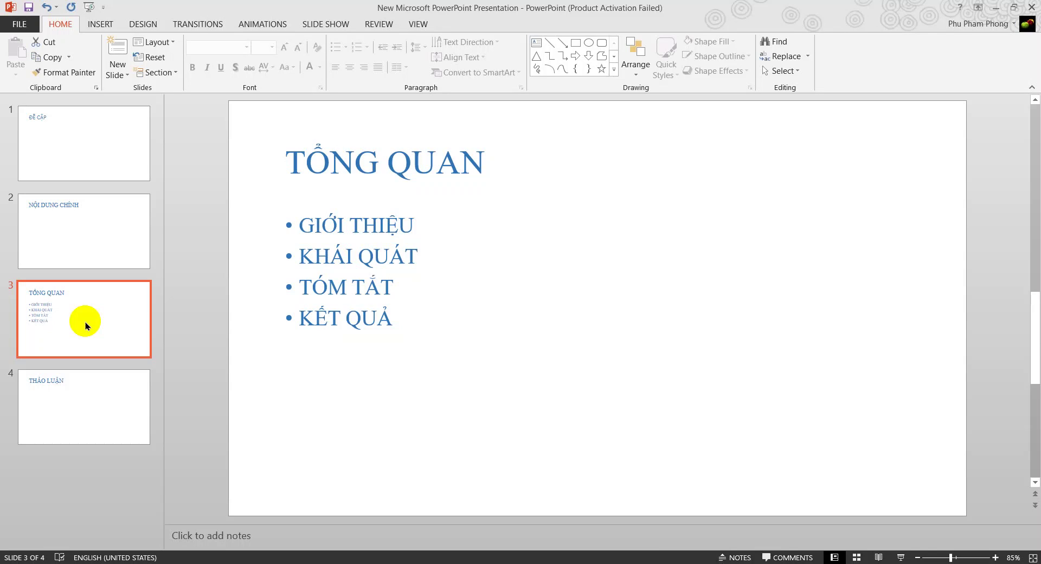
{"action": "left_click", "coordinate": [74, 139]}
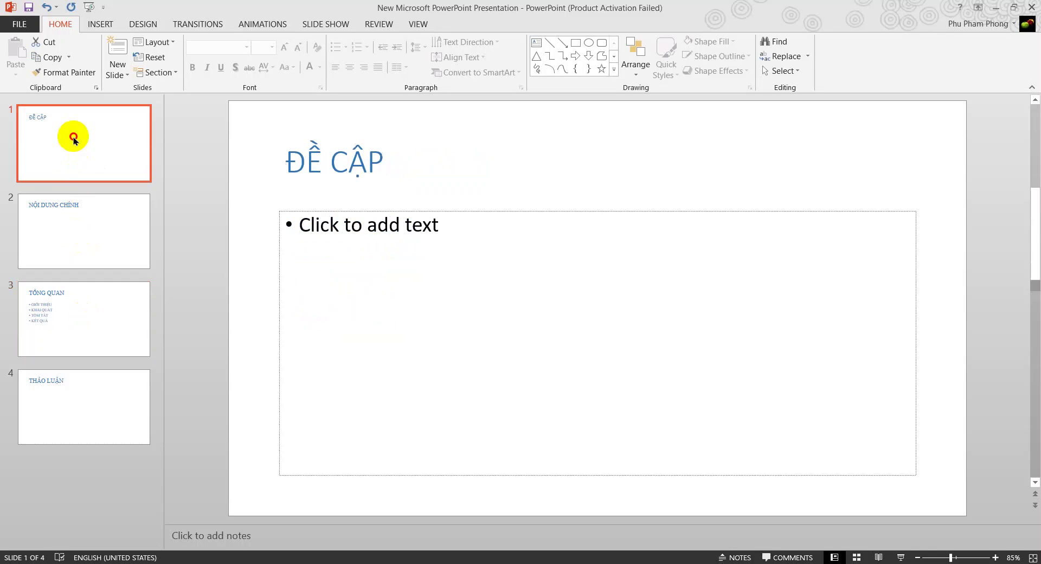
{"action": "left_click", "coordinate": [74, 251]}
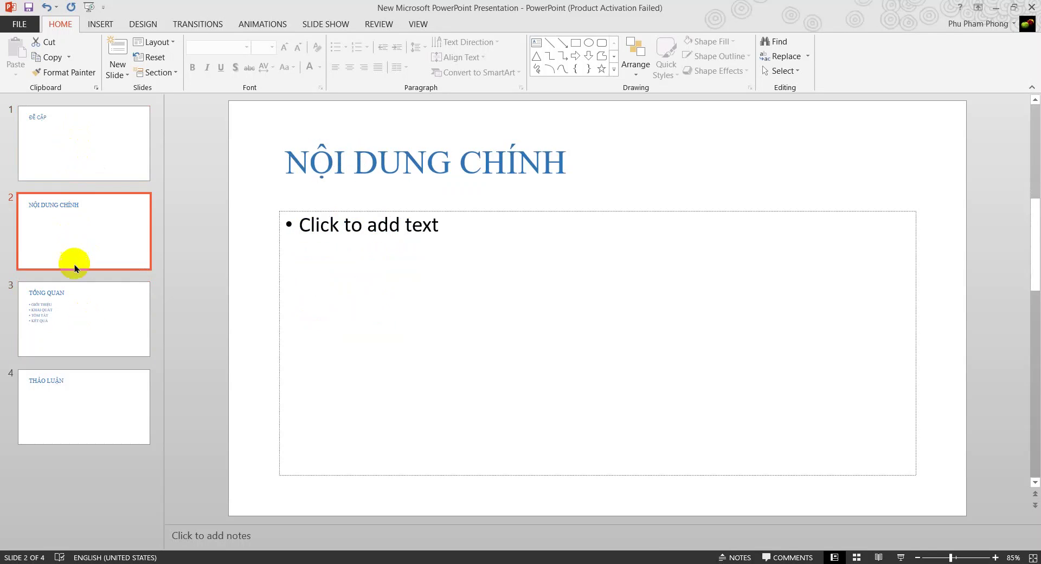
{"action": "left_click", "coordinate": [73, 325]}
{"action": "left_click", "coordinate": [81, 396]}
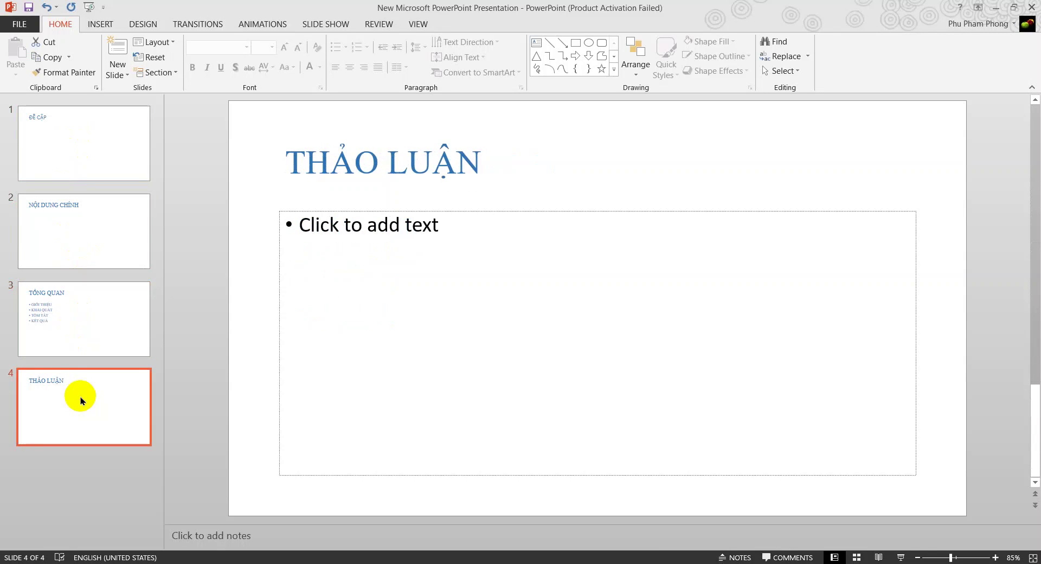
Step through the slides once more back to ĐỀ CẬP, then minimize PowerPoint.
{"action": "left_click", "coordinate": [54, 139]}
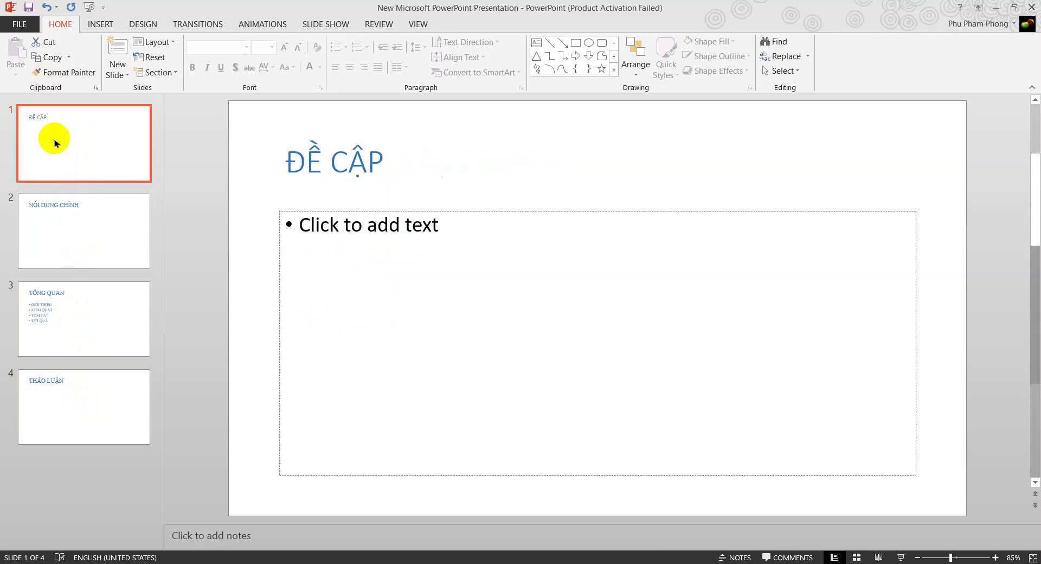
{"action": "left_click", "coordinate": [68, 230]}
{"action": "left_click", "coordinate": [77, 296]}
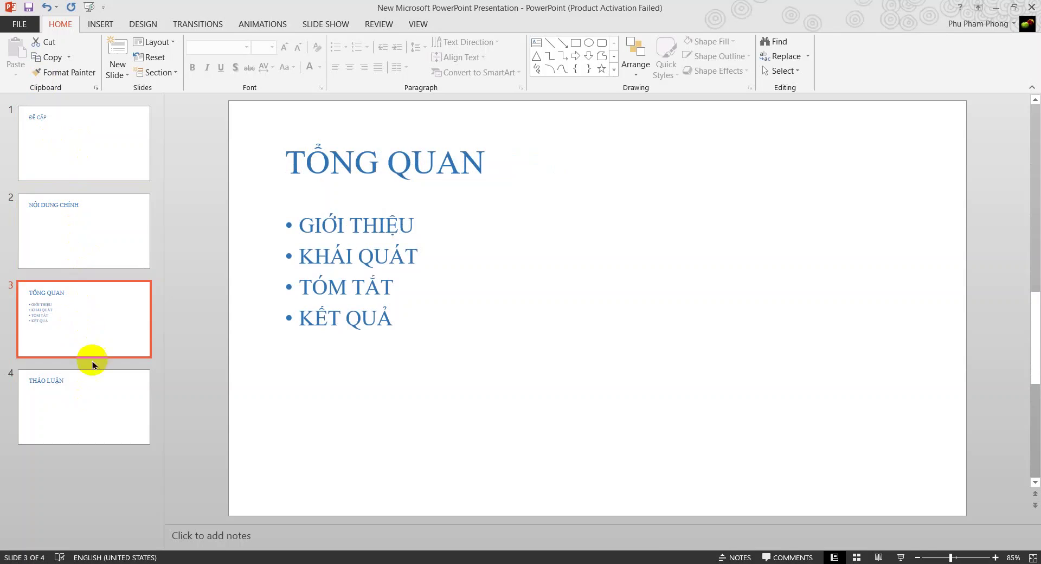
{"action": "left_click", "coordinate": [101, 404]}
{"action": "left_click", "coordinate": [89, 284]}
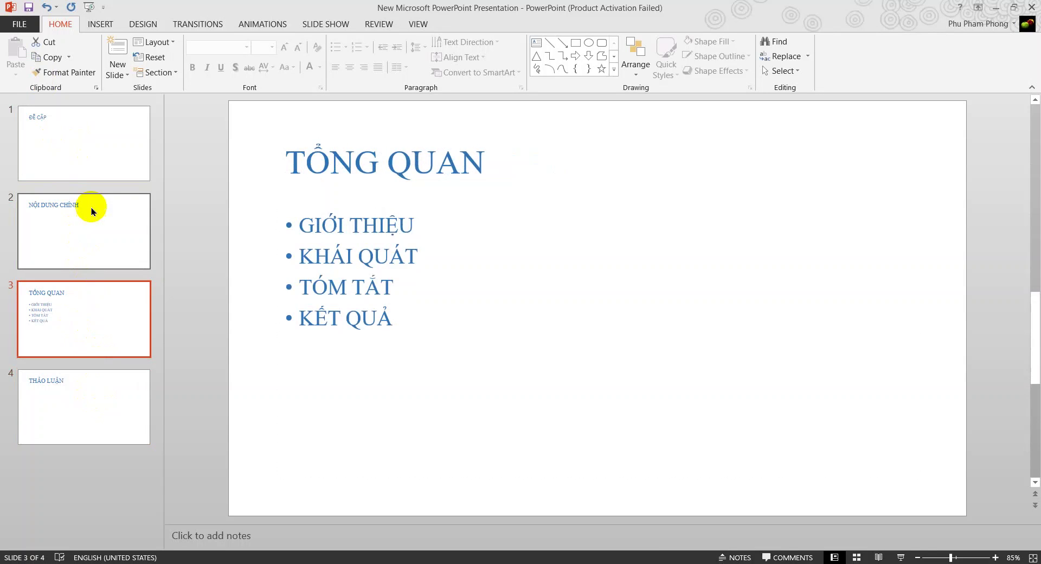
{"action": "left_click", "coordinate": [91, 207]}
{"action": "left_click", "coordinate": [89, 134]}
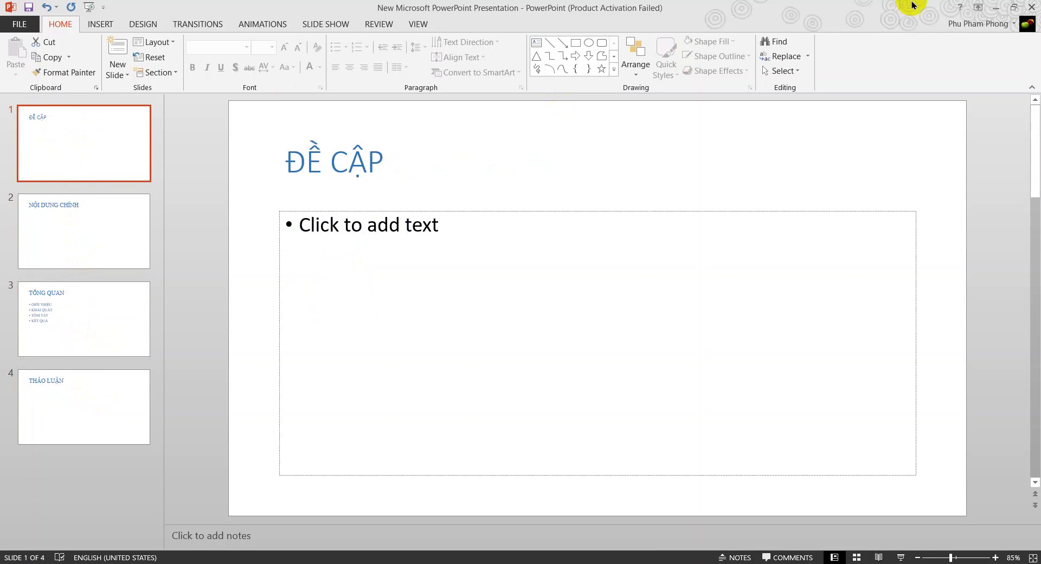
{"action": "left_click", "coordinate": [997, 7]}
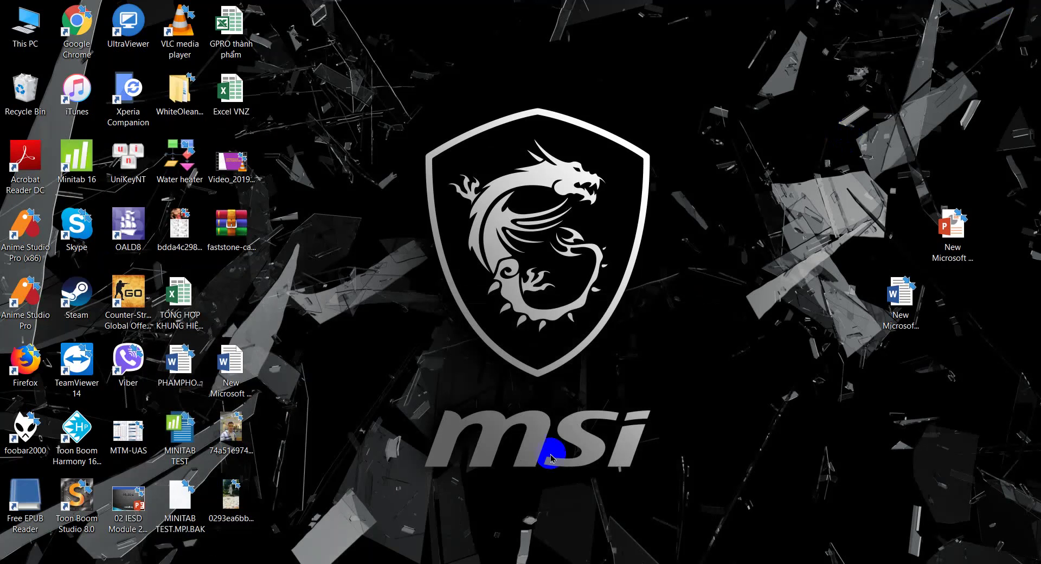
Restore HƯỚNG DẪN POWERPOINT v1 and go to slide 9, 2. KIỂM SOÁT NỘI DUNG.
{"action": "mouse_move", "coordinate": [287, 563]}
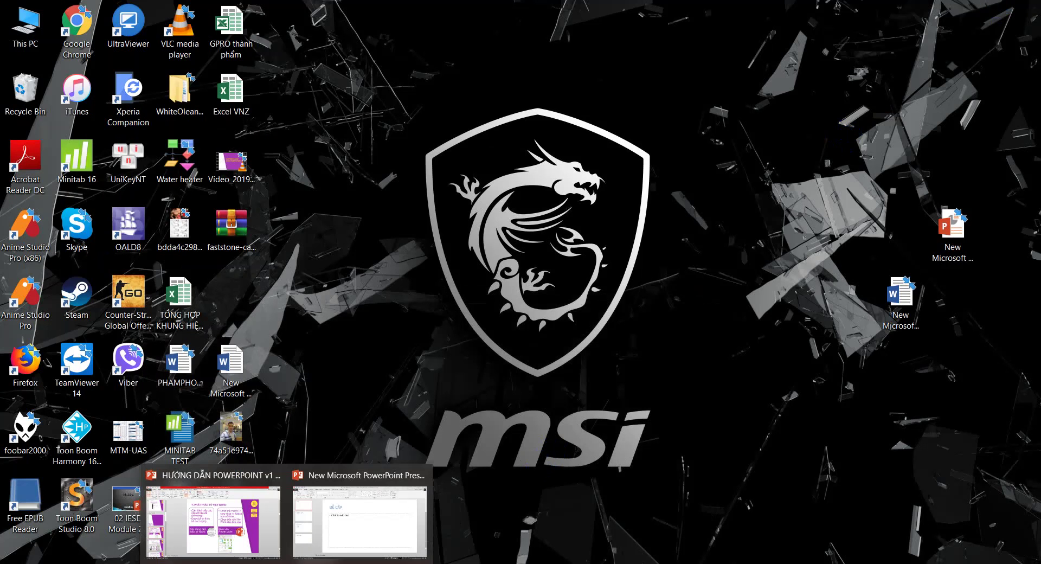
{"action": "left_click", "coordinate": [215, 535]}
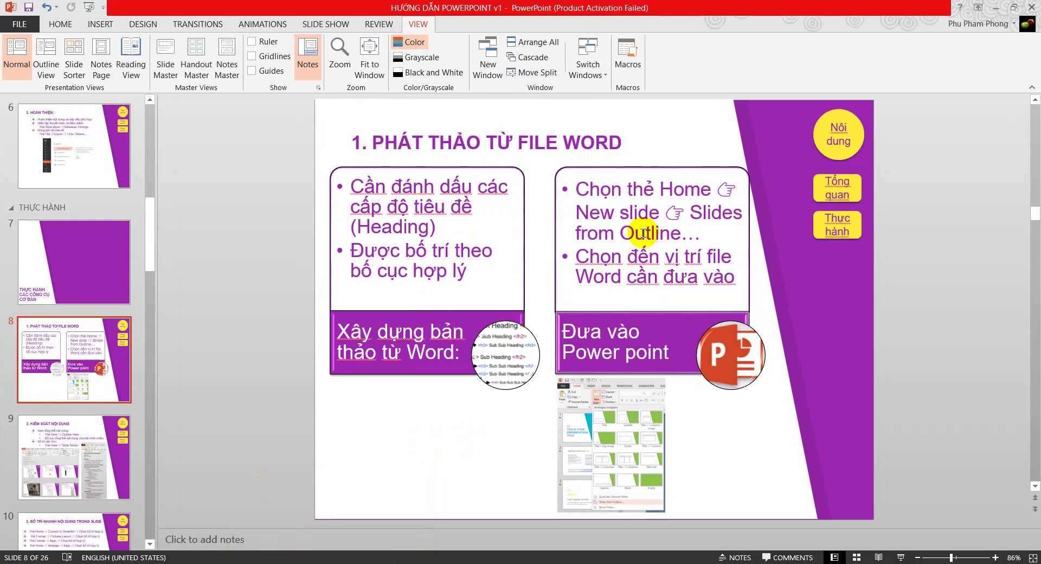
{"action": "left_click", "coordinate": [667, 283]}
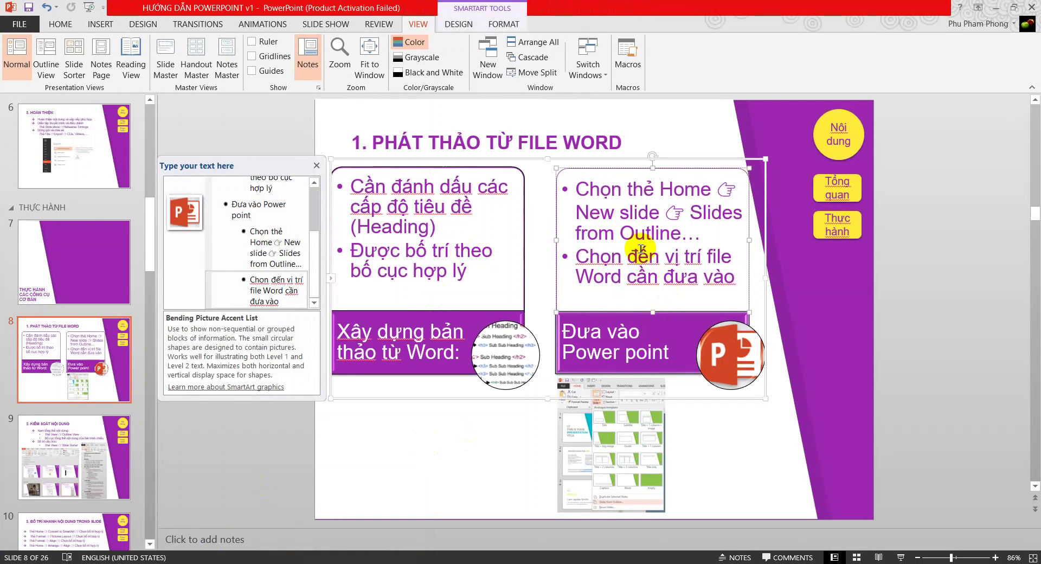
{"action": "left_click", "coordinate": [536, 132]}
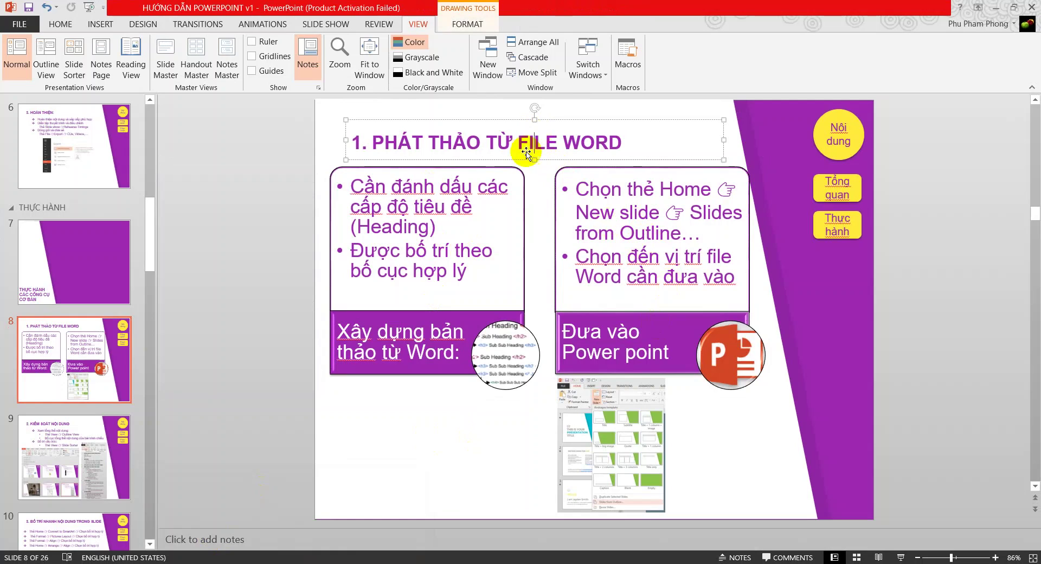
{"action": "left_click", "coordinate": [114, 453]}
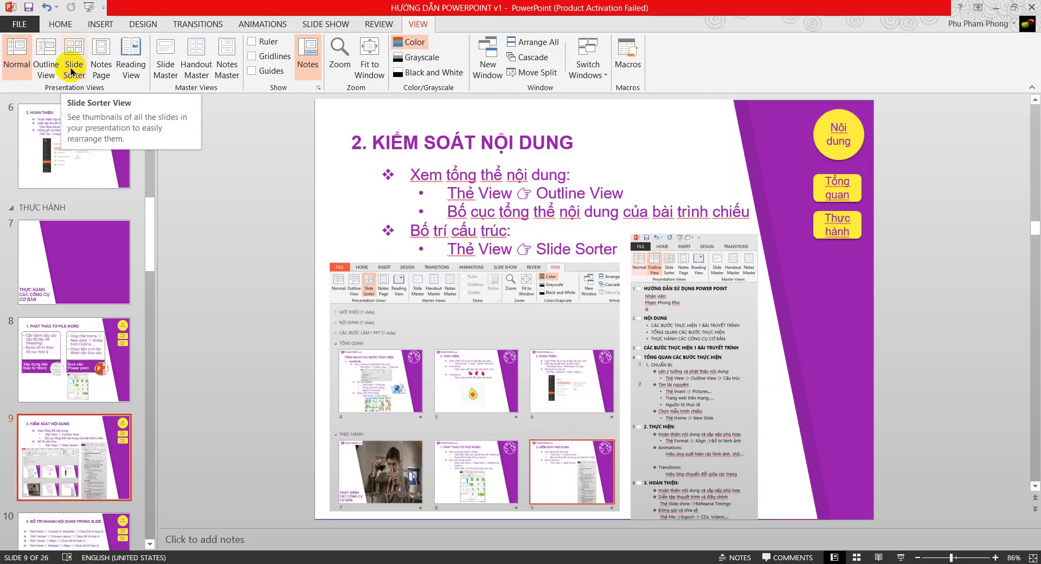
Switch to Slide Sorter, briefly open slide 25, and return to the grid.
{"action": "left_click", "coordinate": [72, 73]}
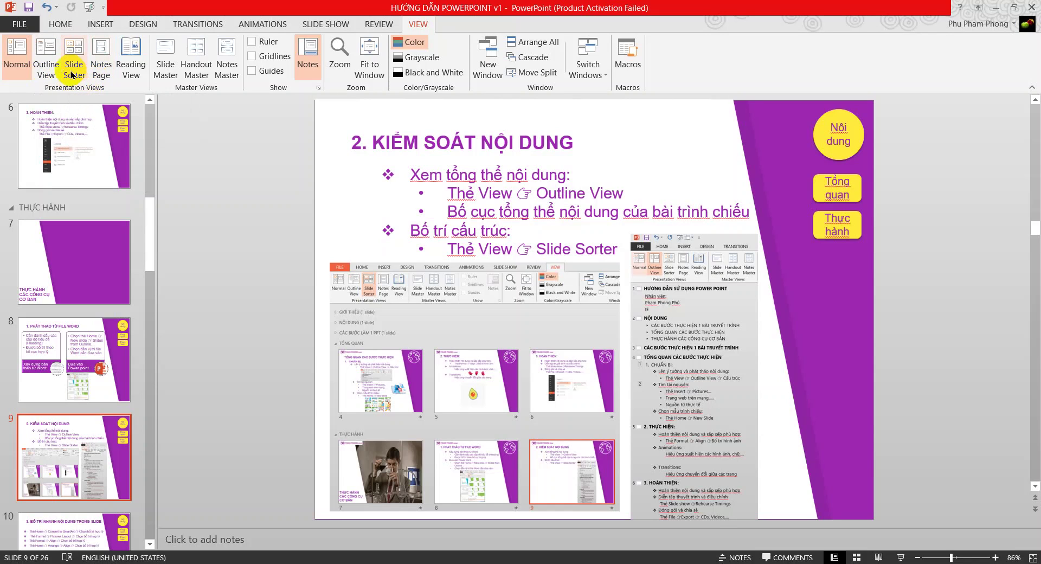
{"action": "left_click", "coordinate": [72, 74]}
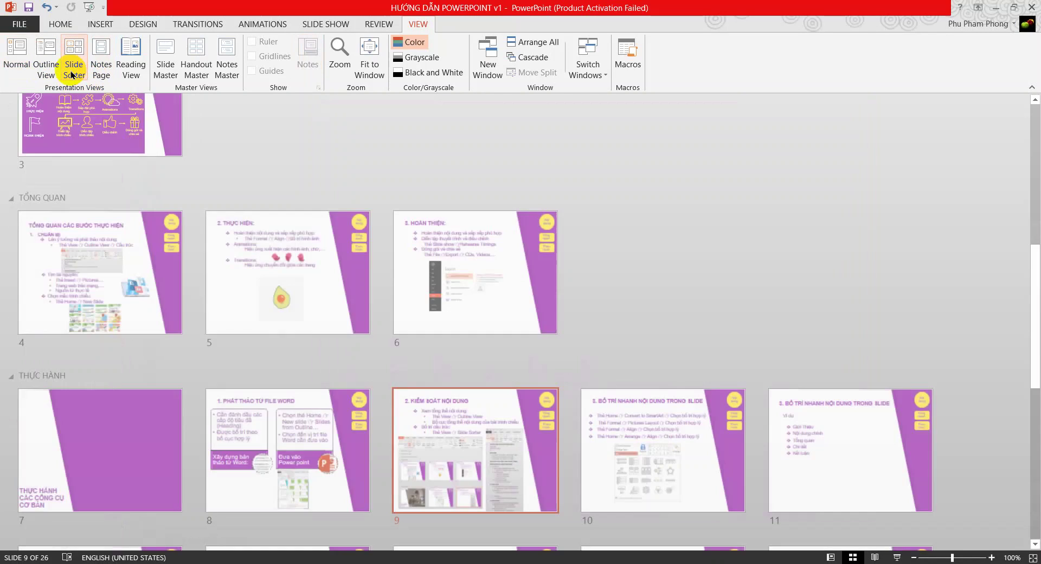
{"action": "scroll", "coordinate": [103, 256], "scroll_direction": "up", "scroll_amount": 5}
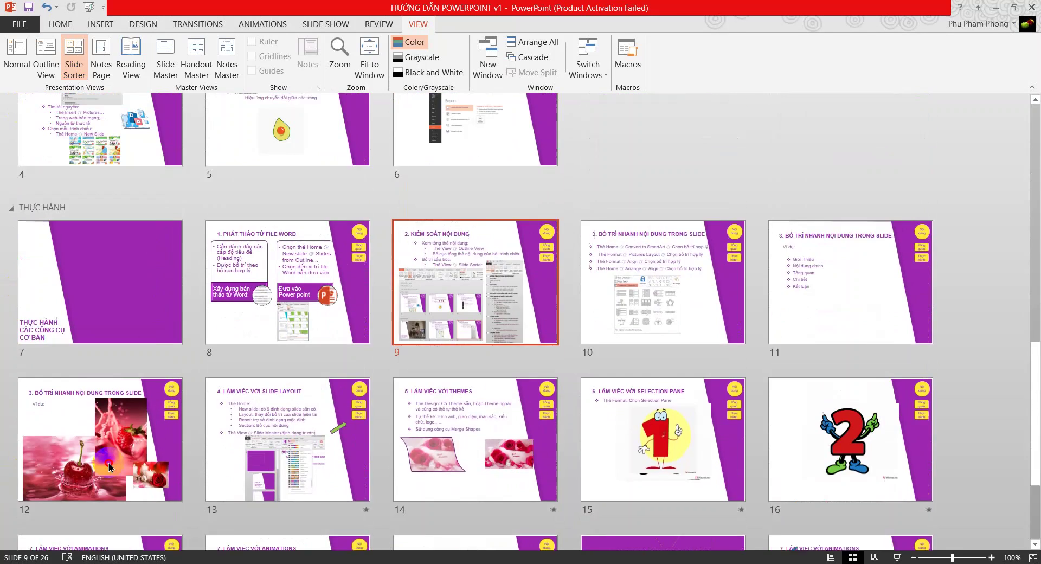
{"action": "double_click", "coordinate": [96, 480]}
{"action": "left_click", "coordinate": [96, 480]}
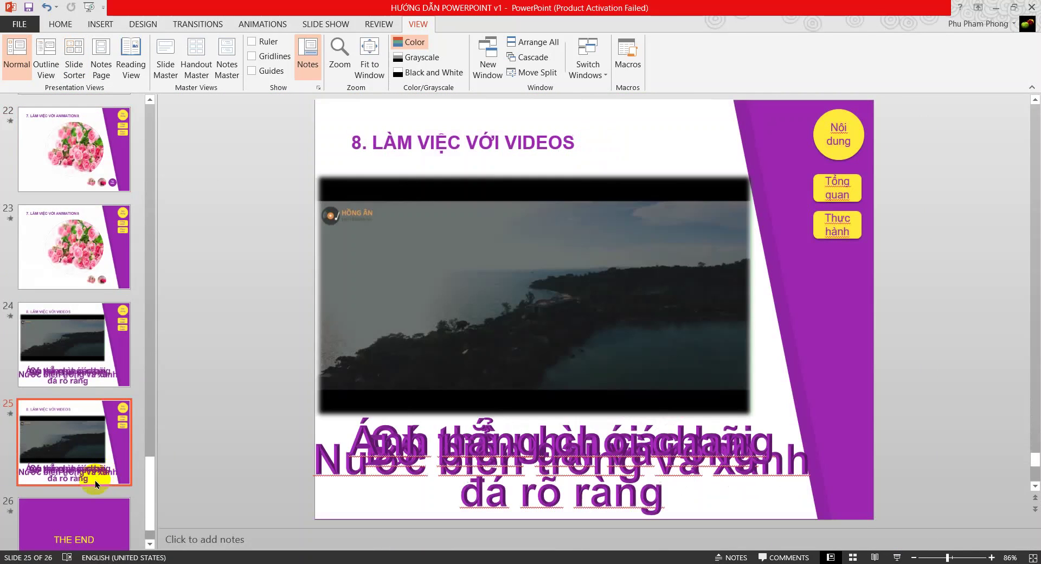
{"action": "left_click", "coordinate": [74, 53]}
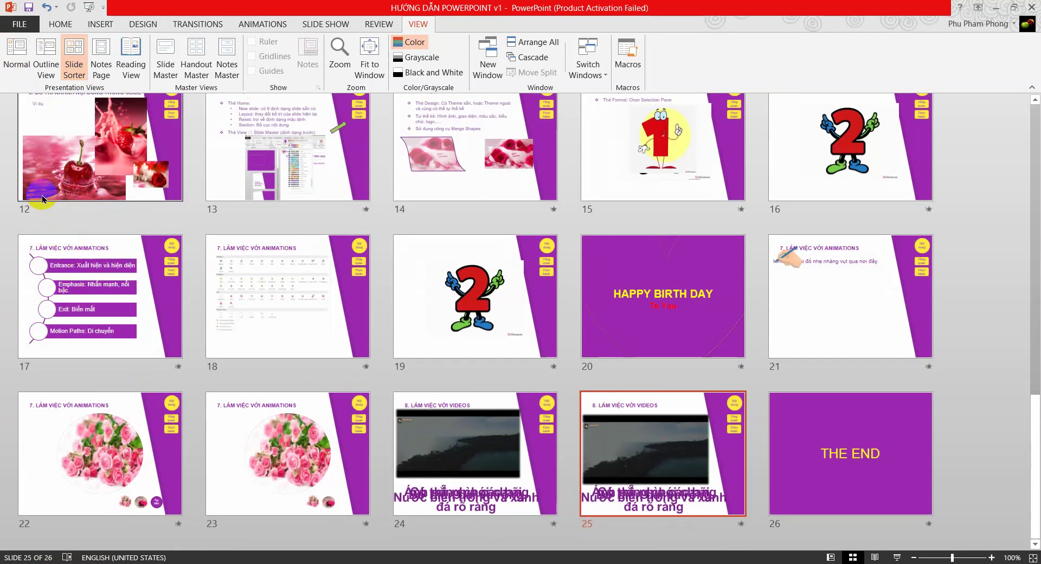
{"action": "scroll", "coordinate": [254, 215], "scroll_direction": "up", "scroll_amount": 5}
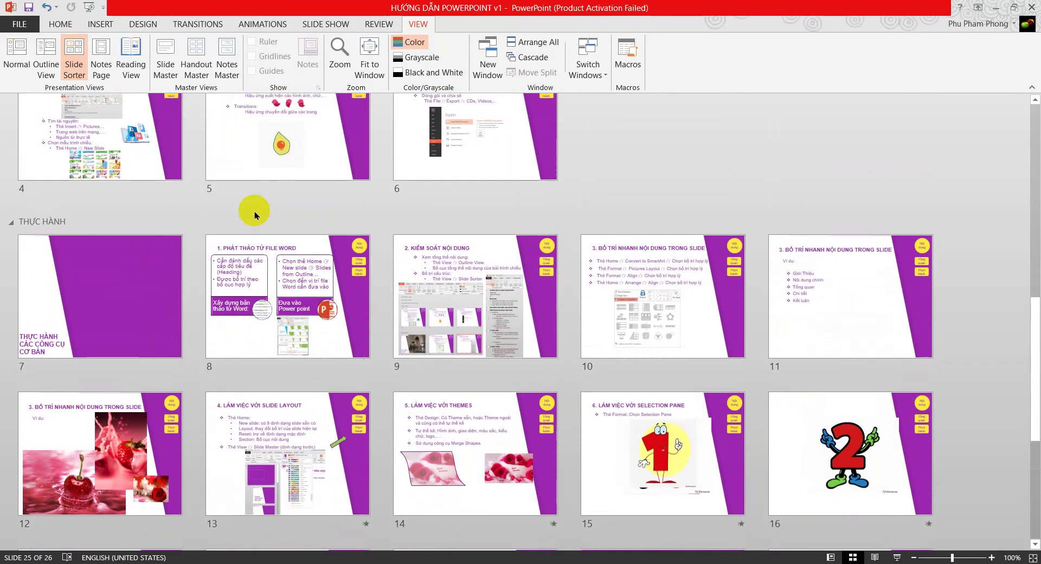
{"action": "scroll", "coordinate": [254, 215], "scroll_direction": "up", "scroll_amount": 3}
{"action": "scroll", "coordinate": [254, 215], "scroll_direction": "up", "scroll_amount": 3}
{"action": "scroll", "coordinate": [254, 214], "scroll_direction": "down", "scroll_amount": 3}
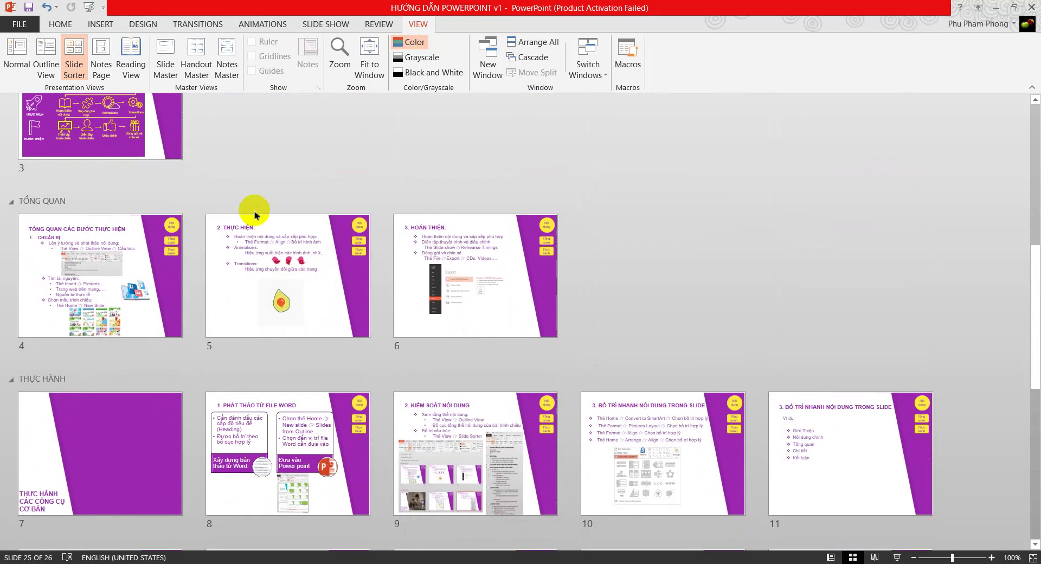
Collapse and re-expand the THỰC HÀNH and TỔNG QUAN sections, then select slide 9.
{"action": "left_click", "coordinate": [12, 381]}
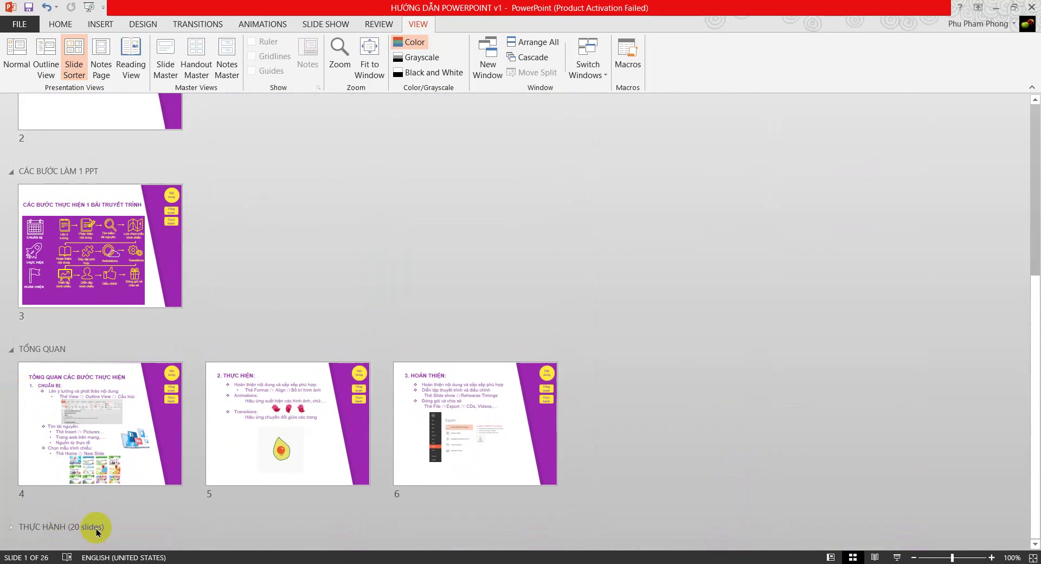
{"action": "left_click", "coordinate": [13, 530]}
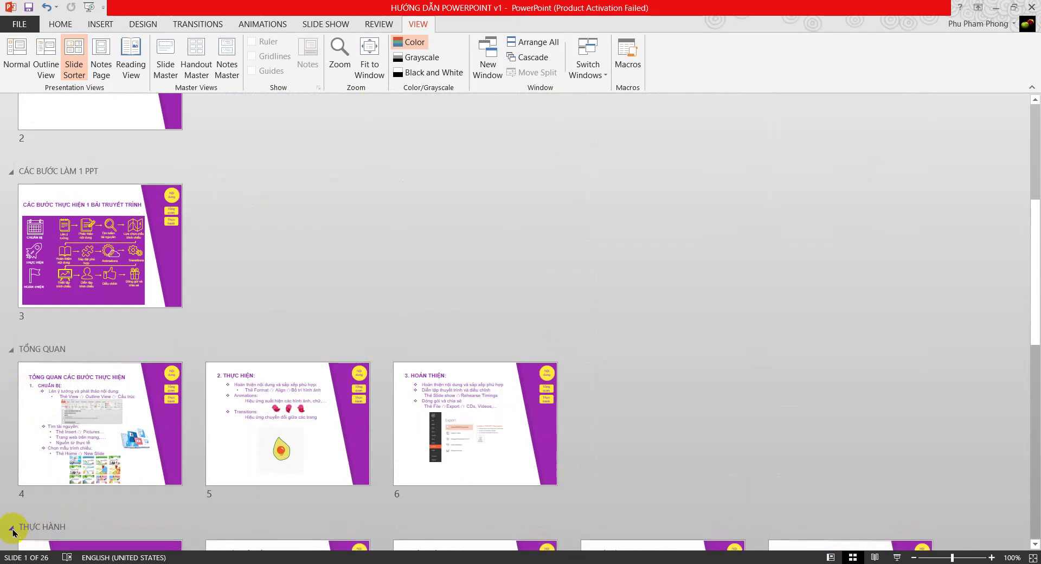
{"action": "left_click", "coordinate": [12, 350]}
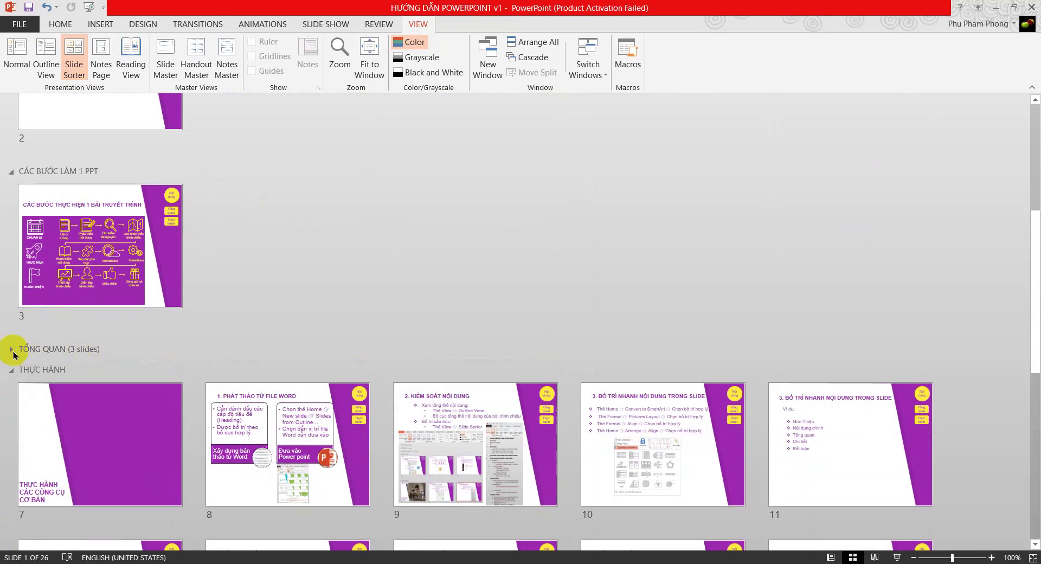
{"action": "left_click", "coordinate": [11, 350]}
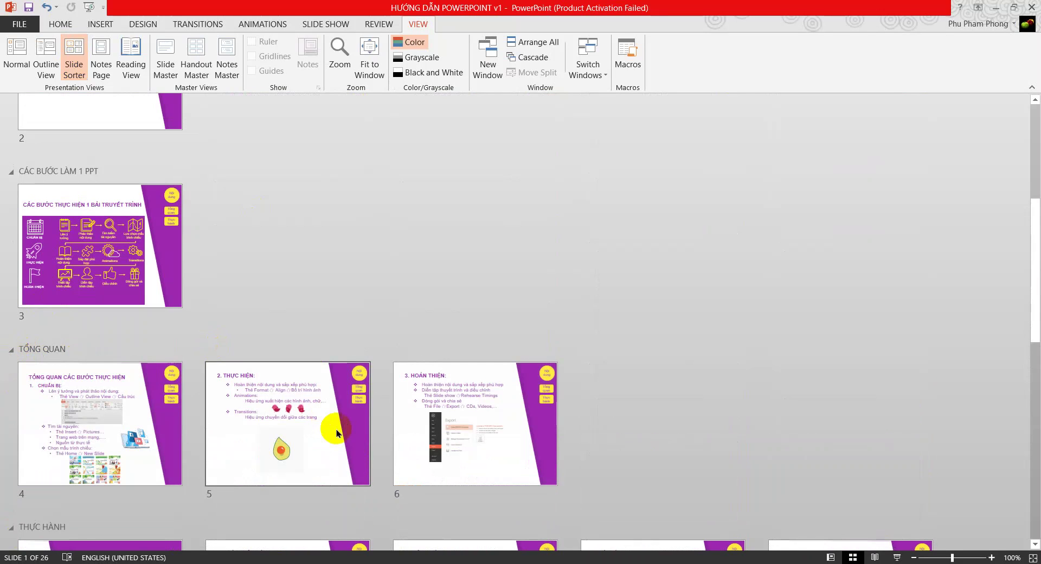
{"action": "scroll", "coordinate": [336, 428], "scroll_direction": "down", "scroll_amount": 10}
{"action": "scroll", "coordinate": [336, 431], "scroll_direction": "up", "scroll_amount": 4}
{"action": "scroll", "coordinate": [336, 431], "scroll_direction": "up", "scroll_amount": 7}
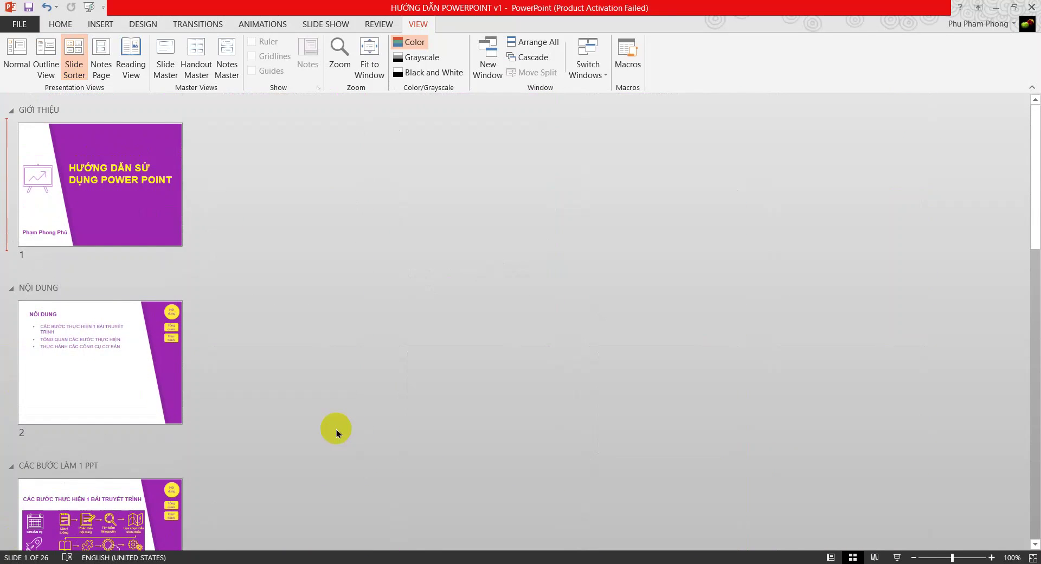
{"action": "scroll", "coordinate": [195, 411], "scroll_direction": "down", "scroll_amount": 5}
{"action": "scroll", "coordinate": [193, 414], "scroll_direction": "down", "scroll_amount": 3}
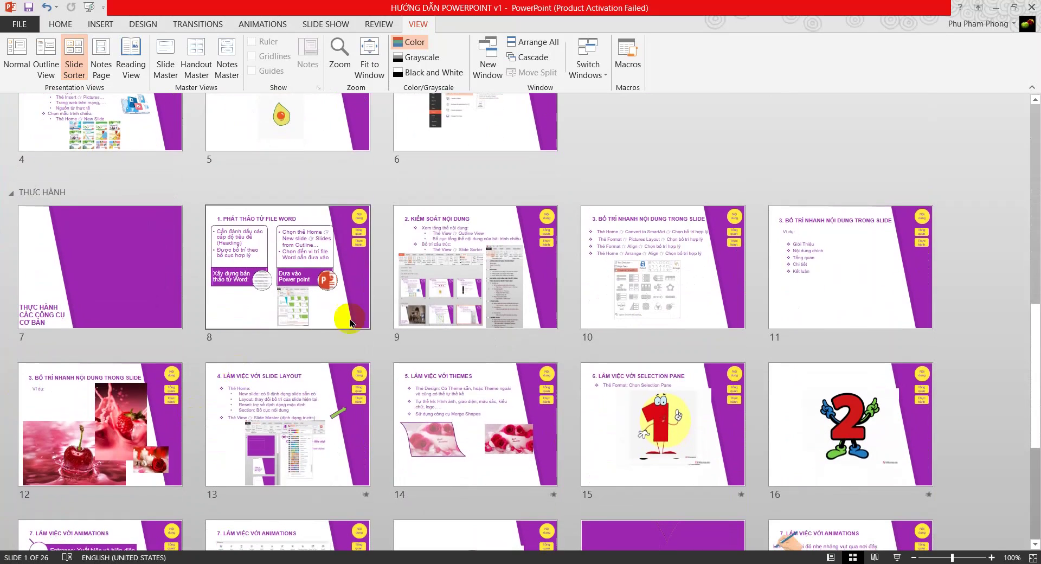
{"action": "left_click", "coordinate": [444, 313]}
Open slide 9 and switch to Outline View, scrolling through the outline text.
{"action": "double_click", "coordinate": [443, 313]}
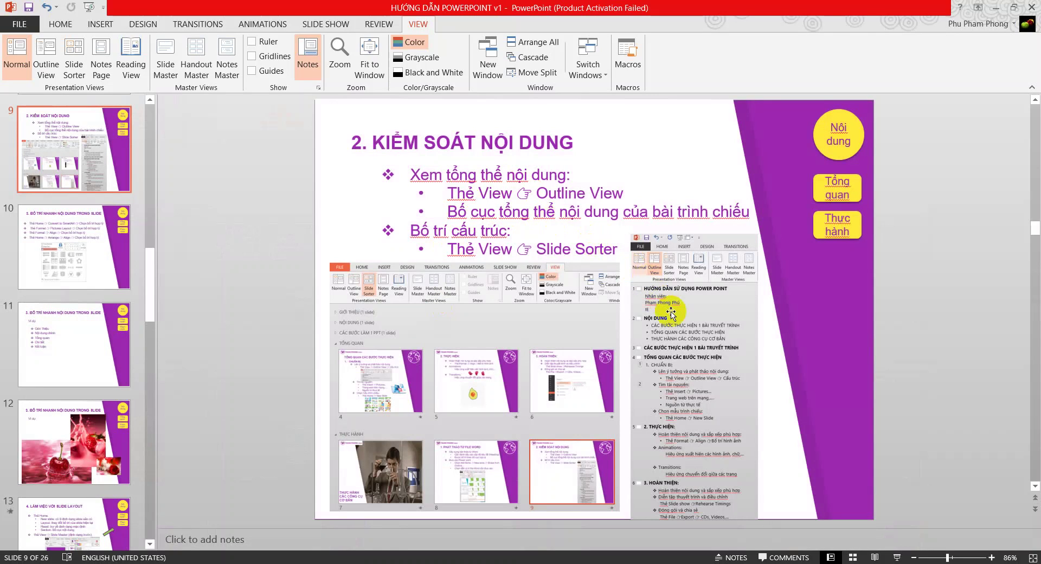
{"action": "left_click", "coordinate": [53, 66]}
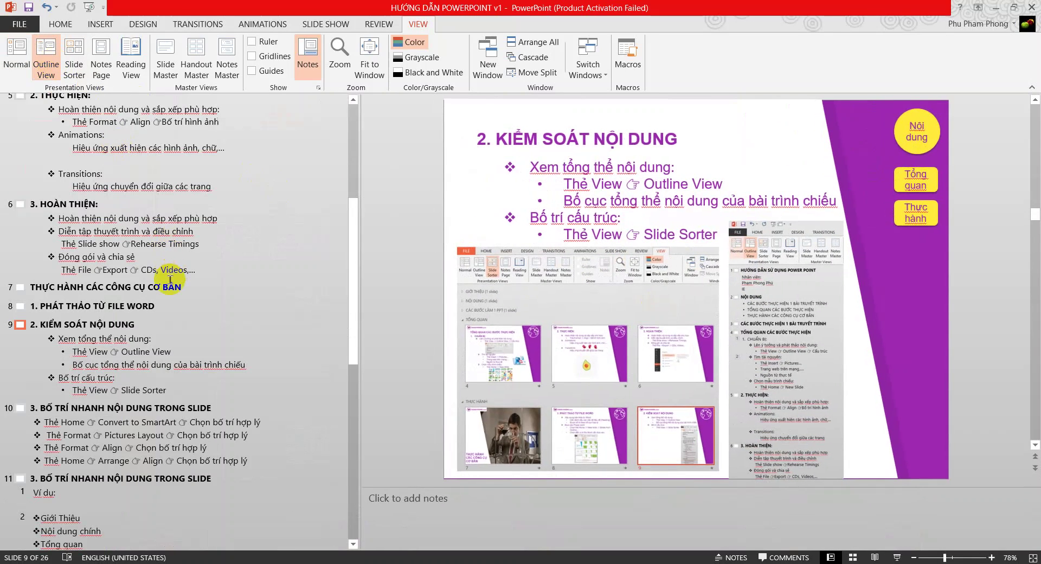
{"action": "scroll", "coordinate": [170, 281], "scroll_direction": "up", "scroll_amount": 6}
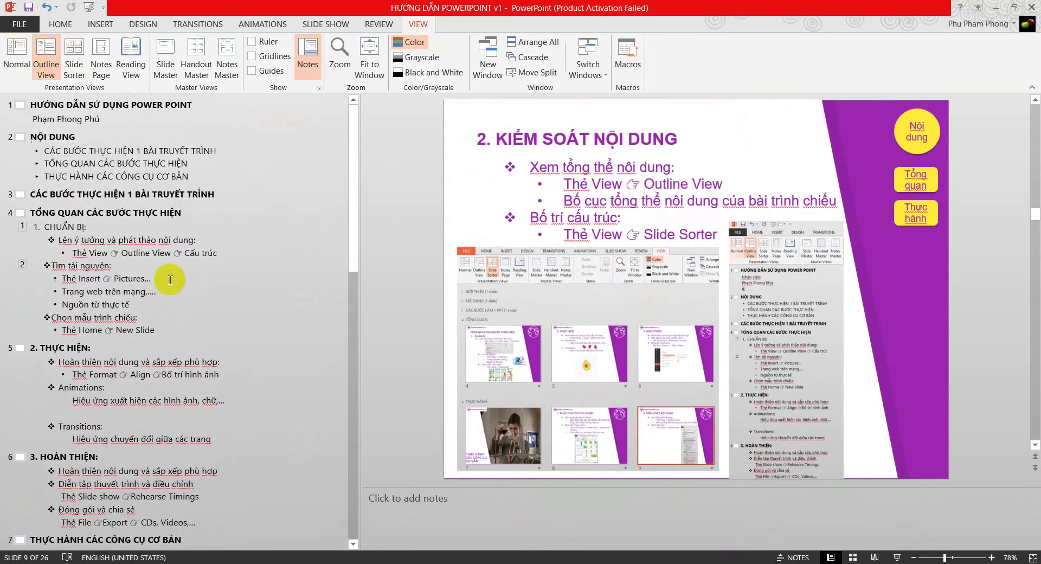
{"action": "scroll", "coordinate": [170, 280], "scroll_direction": "down", "scroll_amount": 2}
{"action": "scroll", "coordinate": [169, 281], "scroll_direction": "down", "scroll_amount": 3}
{"action": "scroll", "coordinate": [169, 280], "scroll_direction": "up", "scroll_amount": 3}
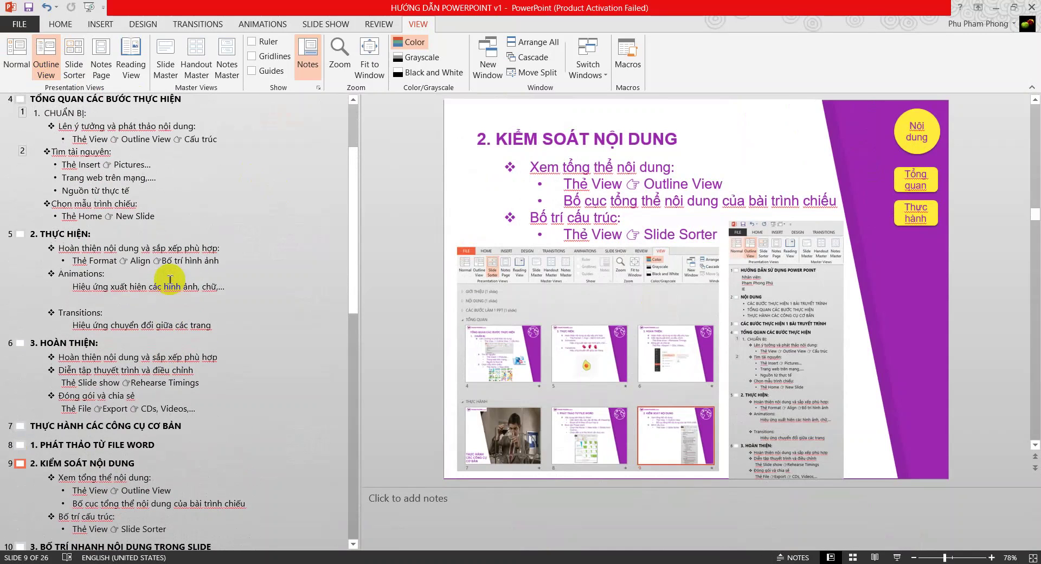
{"action": "scroll", "coordinate": [169, 280], "scroll_direction": "down", "scroll_amount": 5}
{"action": "scroll", "coordinate": [170, 280], "scroll_direction": "down", "scroll_amount": 2}
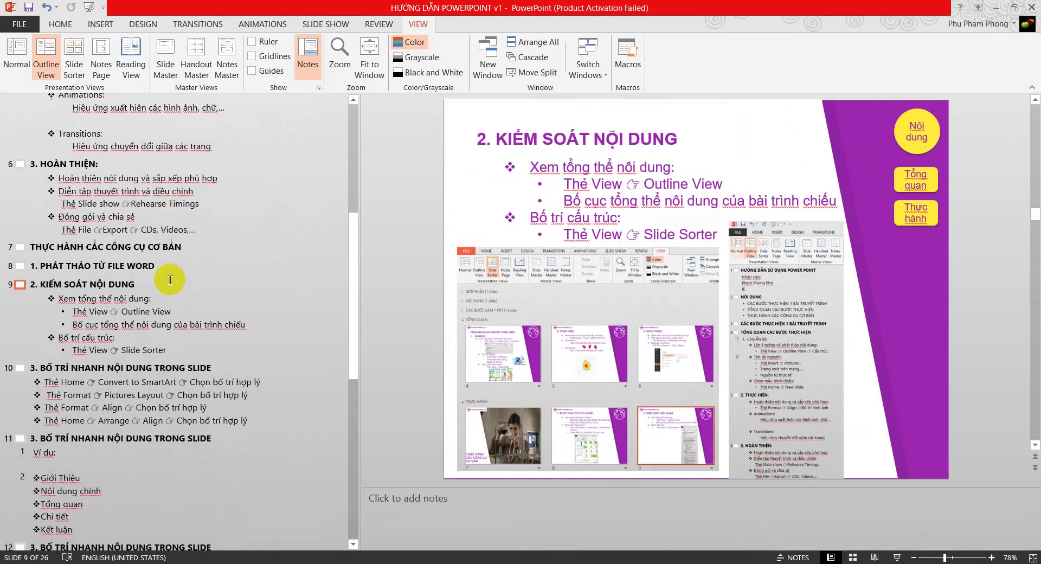
{"action": "scroll", "coordinate": [170, 280], "scroll_direction": "down", "scroll_amount": 2}
{"action": "scroll", "coordinate": [169, 281], "scroll_direction": "down", "scroll_amount": 5}
{"action": "scroll", "coordinate": [170, 280], "scroll_direction": "down", "scroll_amount": 10}
{"action": "scroll", "coordinate": [169, 280], "scroll_direction": "down", "scroll_amount": 1}
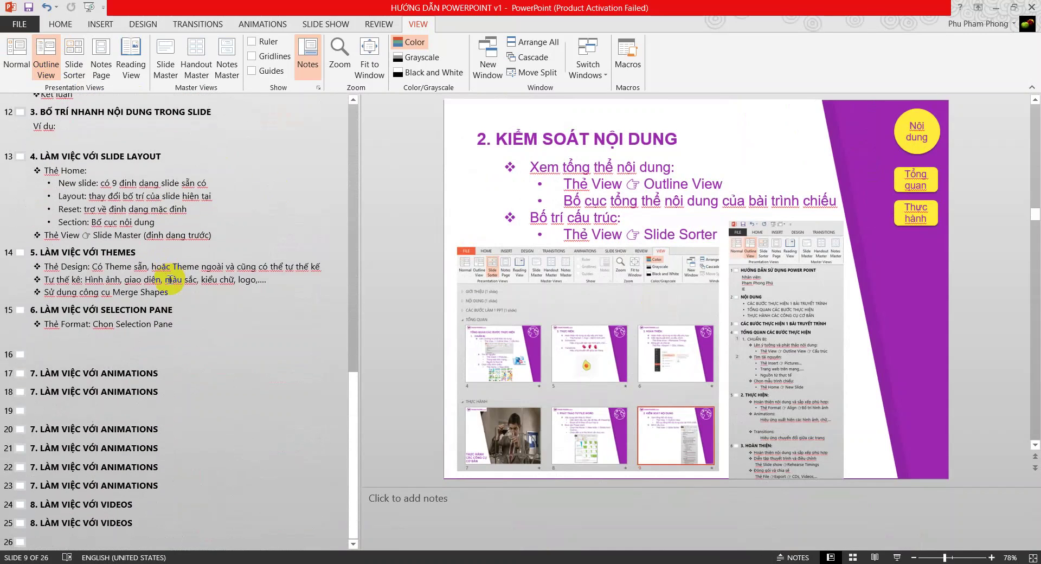
{"action": "scroll", "coordinate": [169, 280], "scroll_direction": "up", "scroll_amount": 2}
{"action": "scroll", "coordinate": [170, 280], "scroll_direction": "up", "scroll_amount": 3}
{"action": "scroll", "coordinate": [169, 280], "scroll_direction": "up", "scroll_amount": 6}
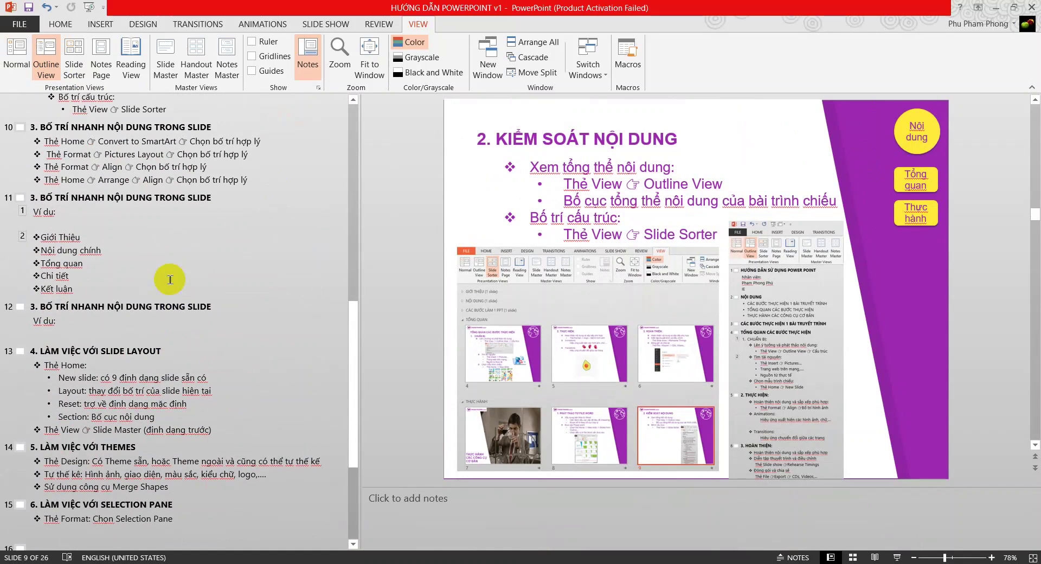
{"action": "scroll", "coordinate": [170, 280], "scroll_direction": "up", "scroll_amount": 4}
{"action": "scroll", "coordinate": [170, 281], "scroll_direction": "up", "scroll_amount": 1}
{"action": "scroll", "coordinate": [169, 281], "scroll_direction": "up", "scroll_amount": 3}
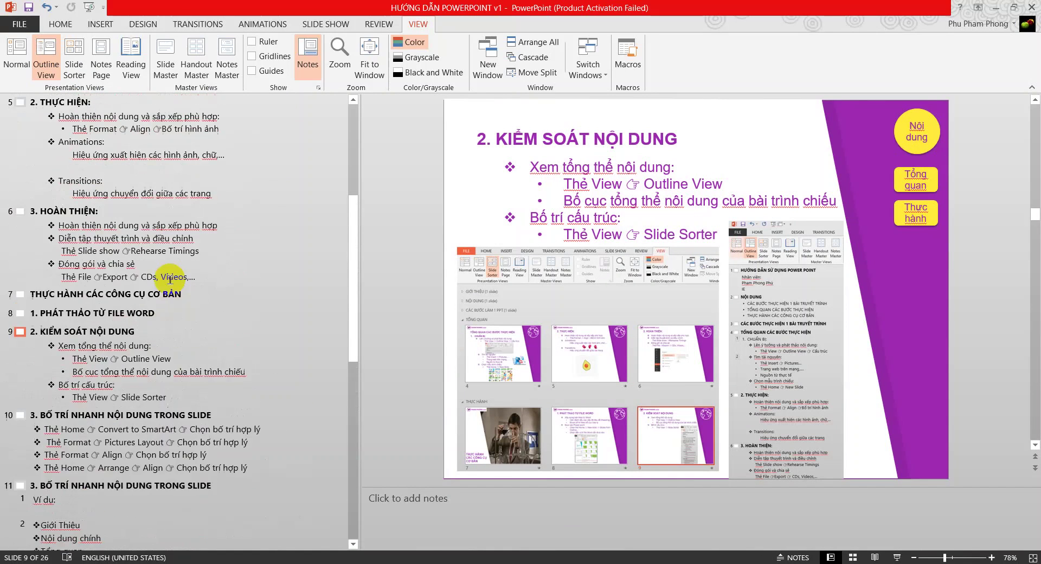
{"action": "scroll", "coordinate": [170, 280], "scroll_direction": "up", "scroll_amount": 5}
{"action": "scroll", "coordinate": [170, 280], "scroll_direction": "up", "scroll_amount": 5}
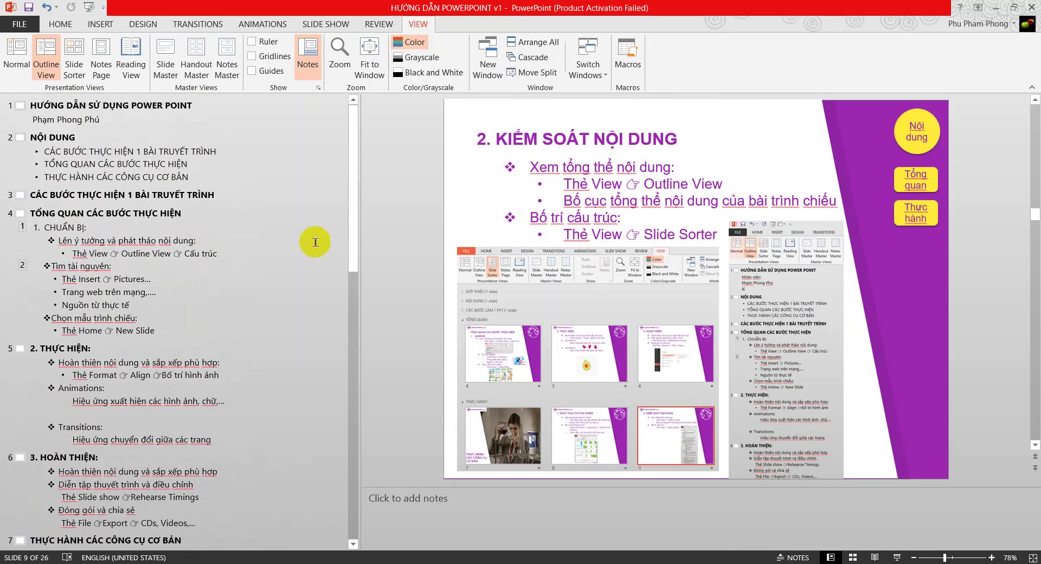
Select slide 9's body text and title, deselect, then move to slide 10.
{"action": "left_click", "coordinate": [755, 163]}
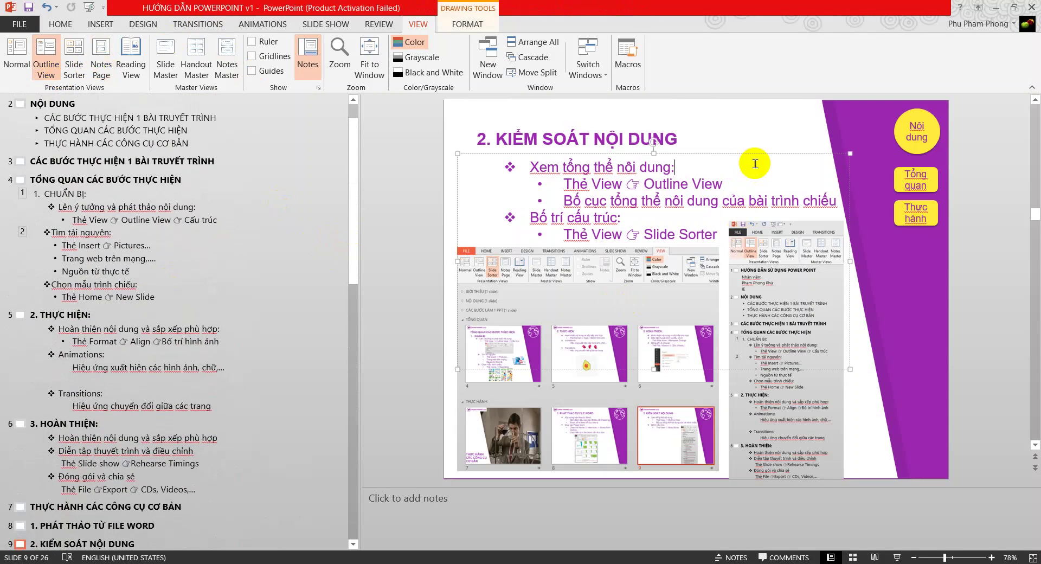
{"action": "left_click", "coordinate": [756, 136]}
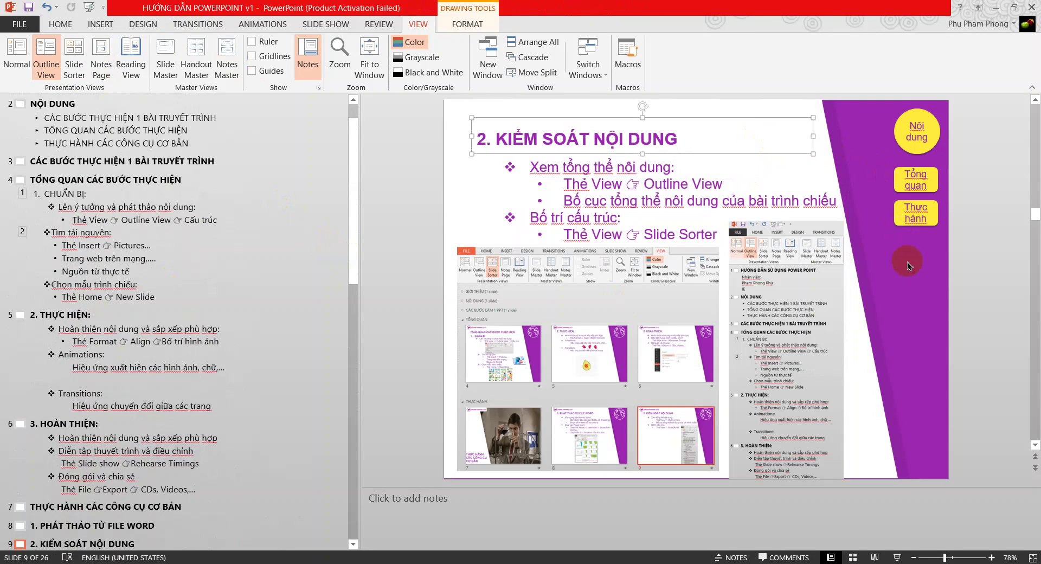
{"action": "left_click", "coordinate": [911, 304]}
{"action": "scroll", "coordinate": [910, 304], "scroll_direction": "down", "scroll_amount": 1}
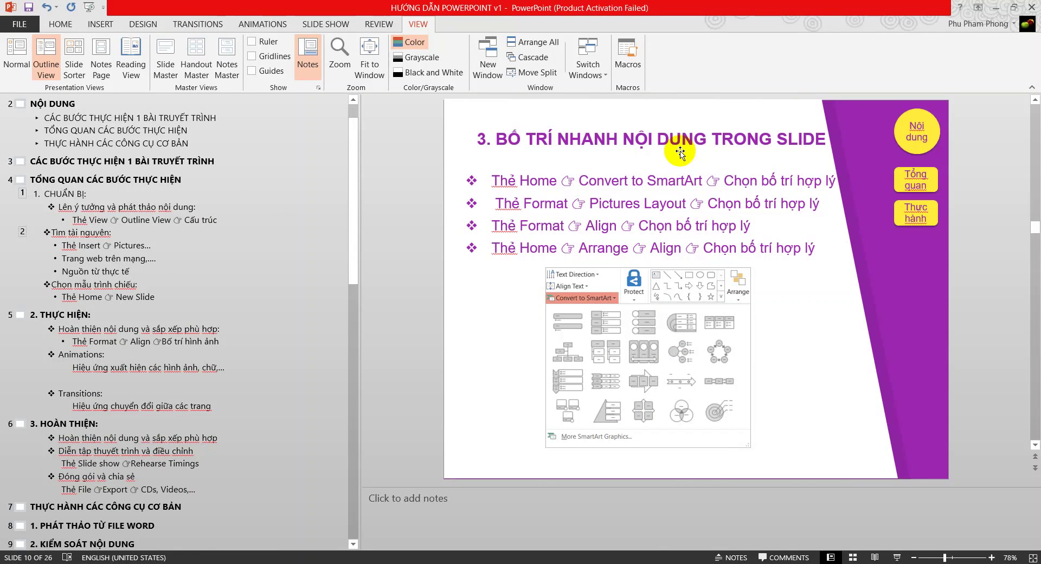
In Normal view, open slide 11 and select its five-bullet Ví dụ: list.
{"action": "left_click", "coordinate": [15, 55]}
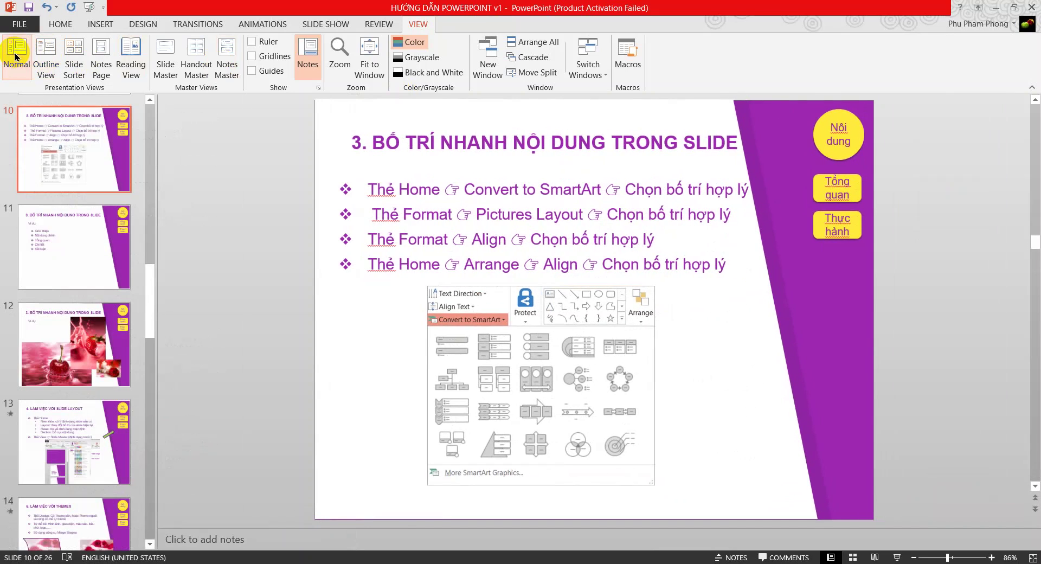
{"action": "left_click", "coordinate": [68, 274]}
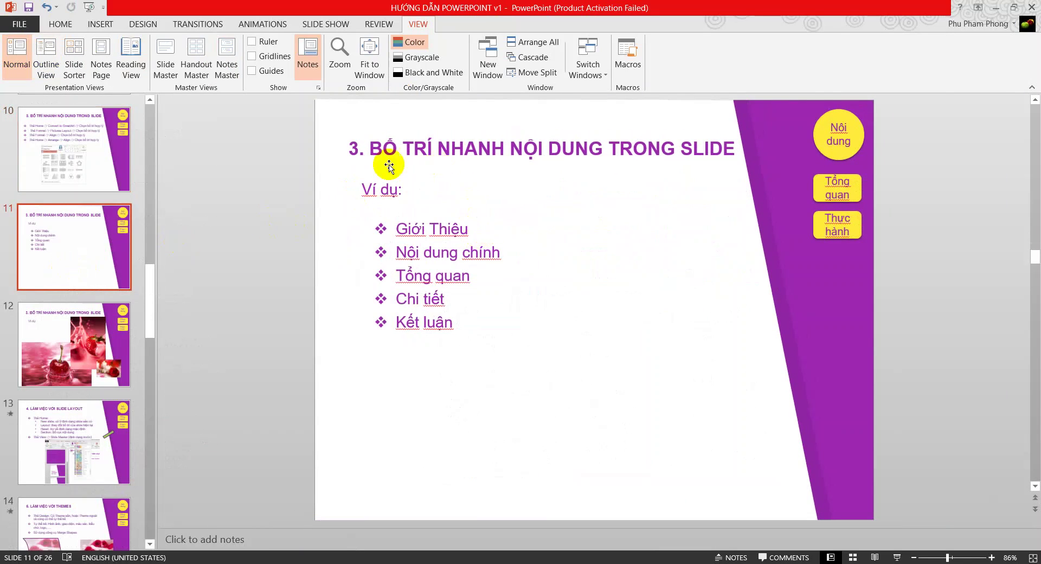
{"action": "left_click", "coordinate": [426, 222]}
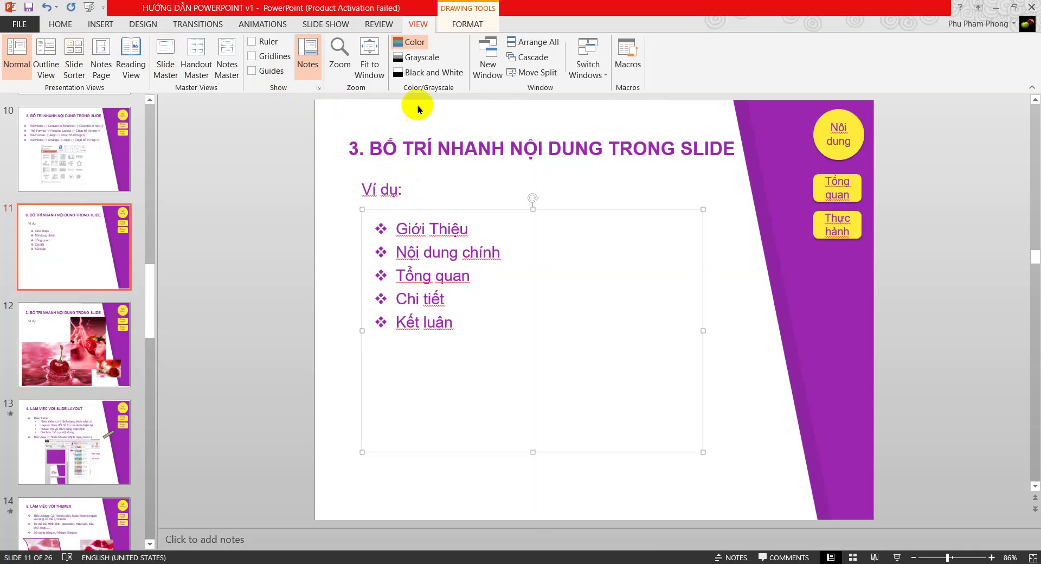
{"action": "left_click", "coordinate": [476, 31]}
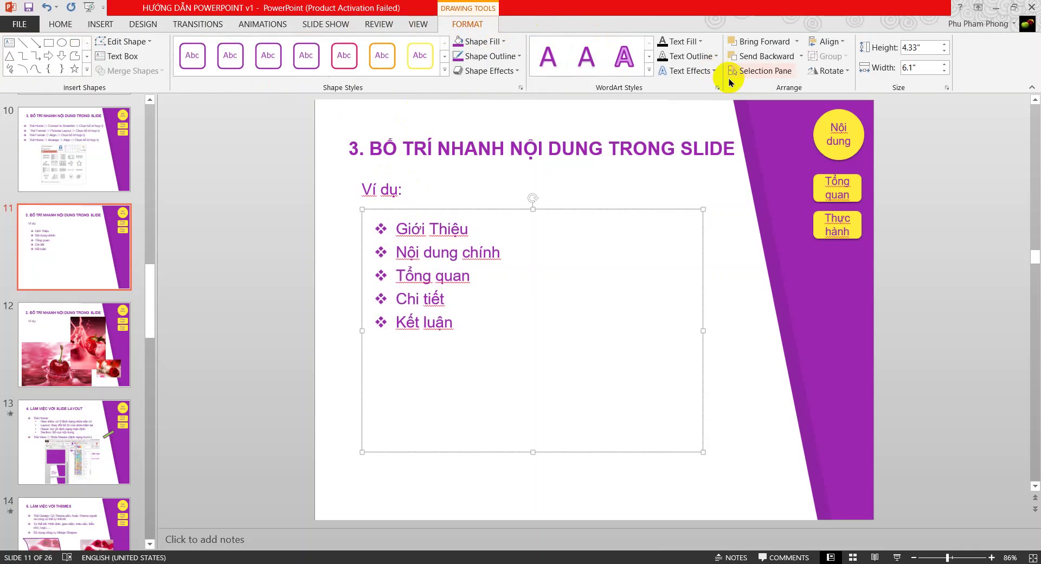
{"action": "left_click", "coordinate": [65, 24]}
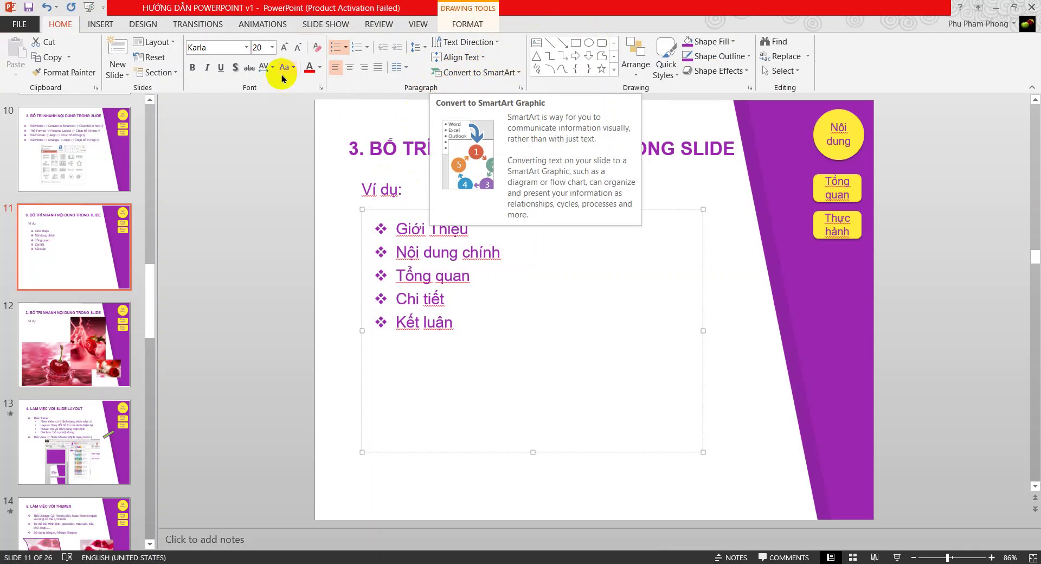
Convert slide 11's 'Ví dụ:' list to a Vertical Picture Accent List and check its five entries.
{"action": "left_click", "coordinate": [496, 75]}
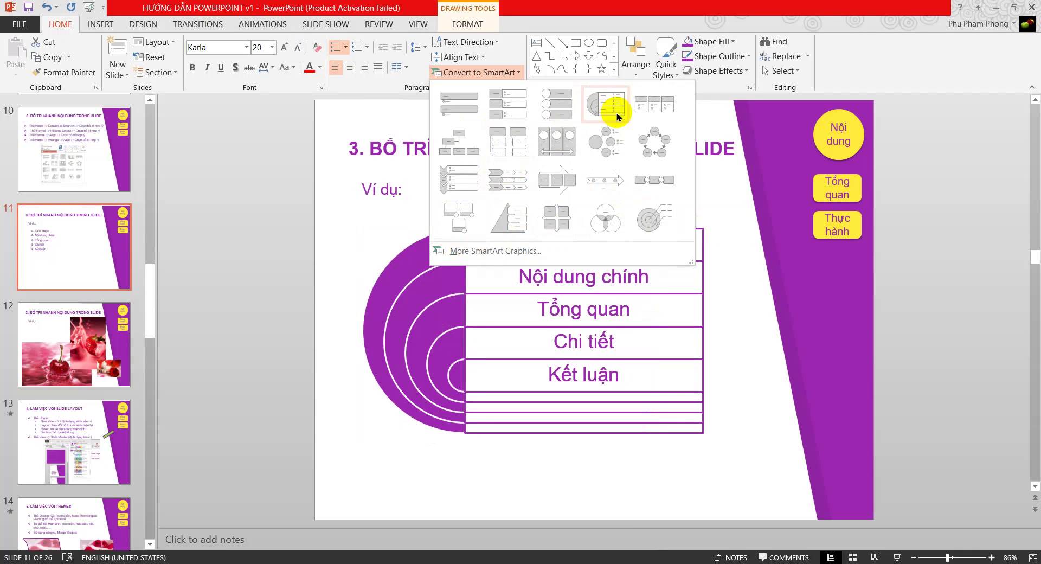
{"action": "left_click", "coordinate": [541, 116]}
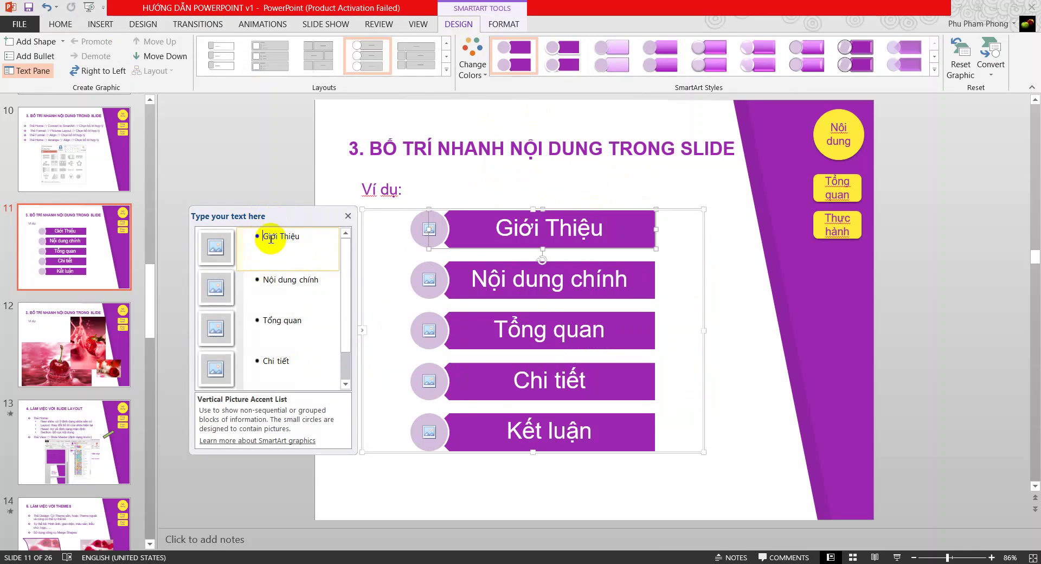
{"action": "left_click_drag", "start_coordinate": [270, 236], "coordinate": [306, 236]}
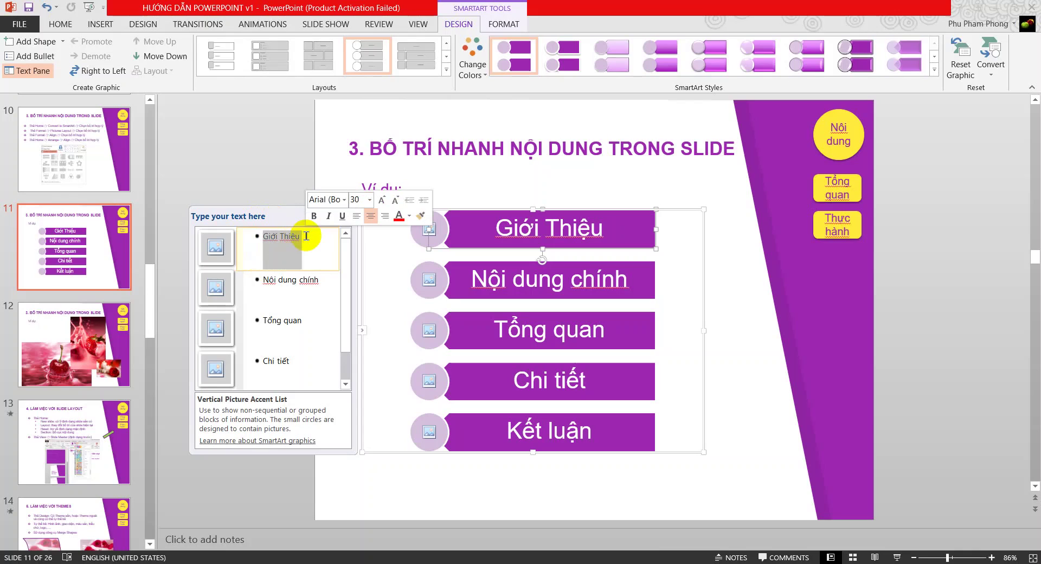
{"action": "left_click", "coordinate": [290, 280]}
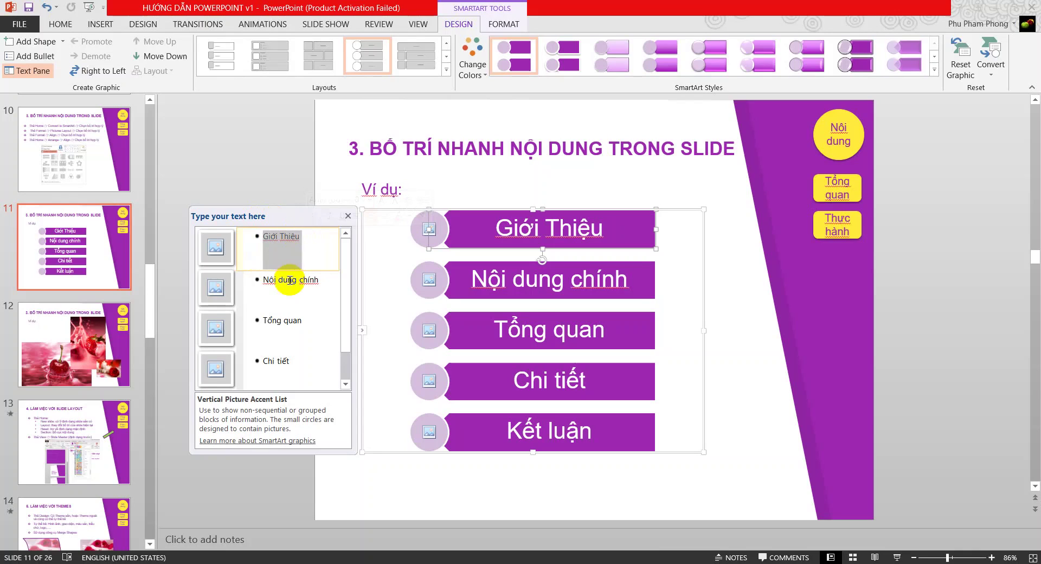
{"action": "left_click", "coordinate": [283, 324]}
{"action": "scroll", "coordinate": [288, 333], "scroll_direction": "down", "scroll_amount": 1}
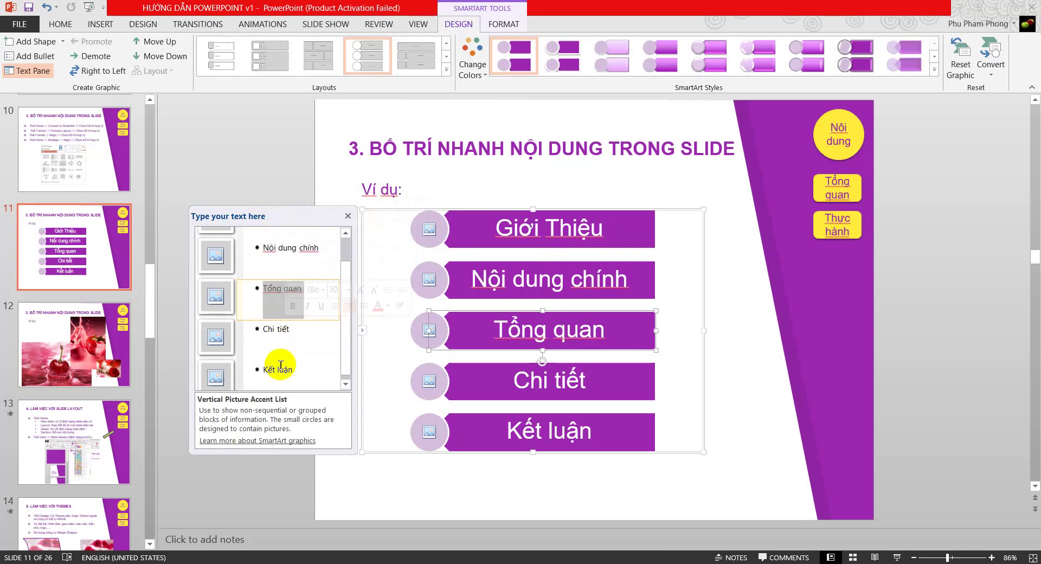
{"action": "left_click", "coordinate": [274, 324]}
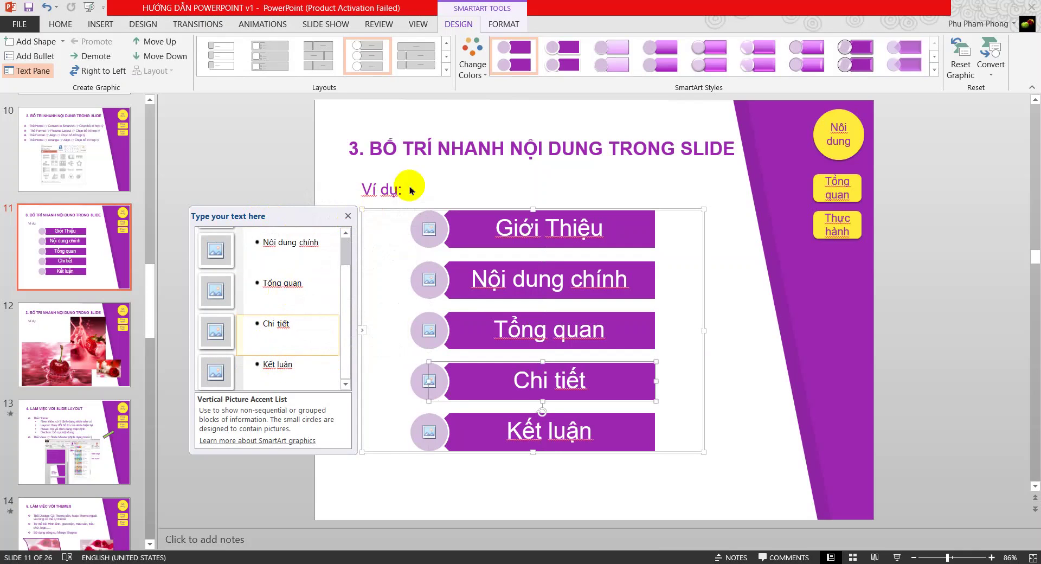
{"action": "left_click", "coordinate": [470, 190]}
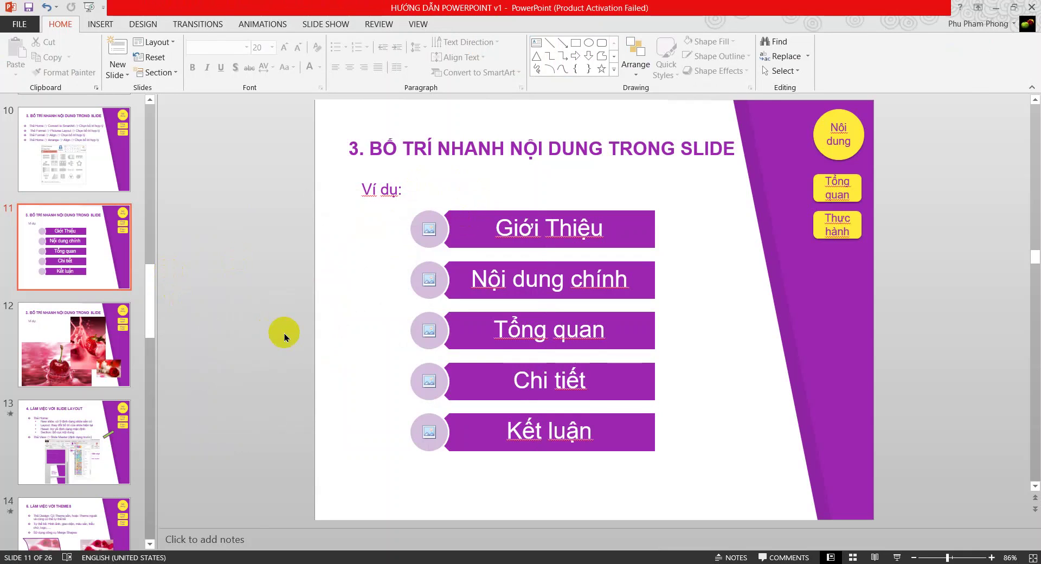
Try aligning the strawberry picture on slide 12 left, right, then centred on the slide.
{"action": "scroll", "coordinate": [285, 336], "scroll_direction": "down", "scroll_amount": 1}
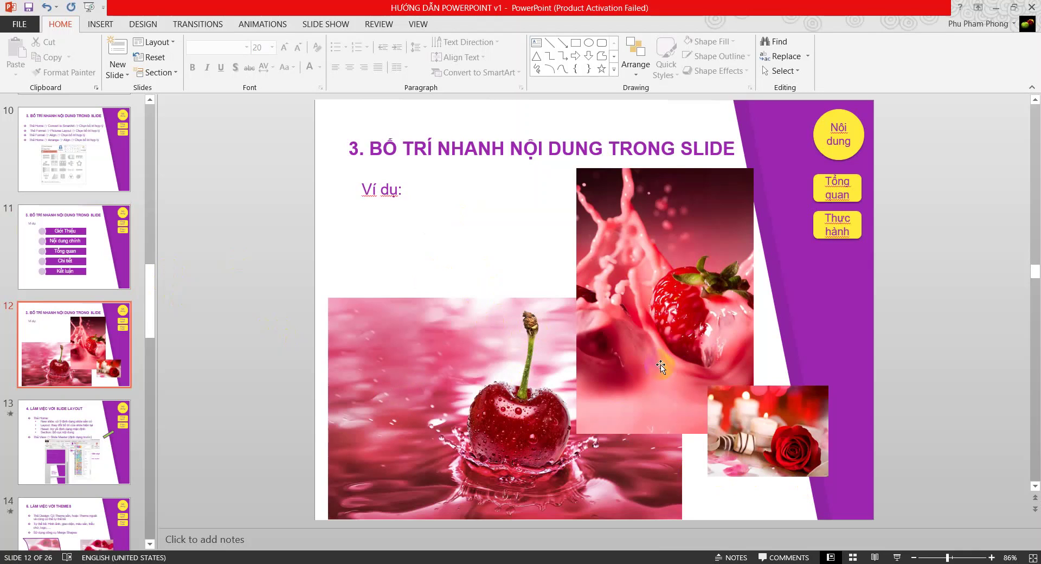
{"action": "left_click", "coordinate": [646, 307]}
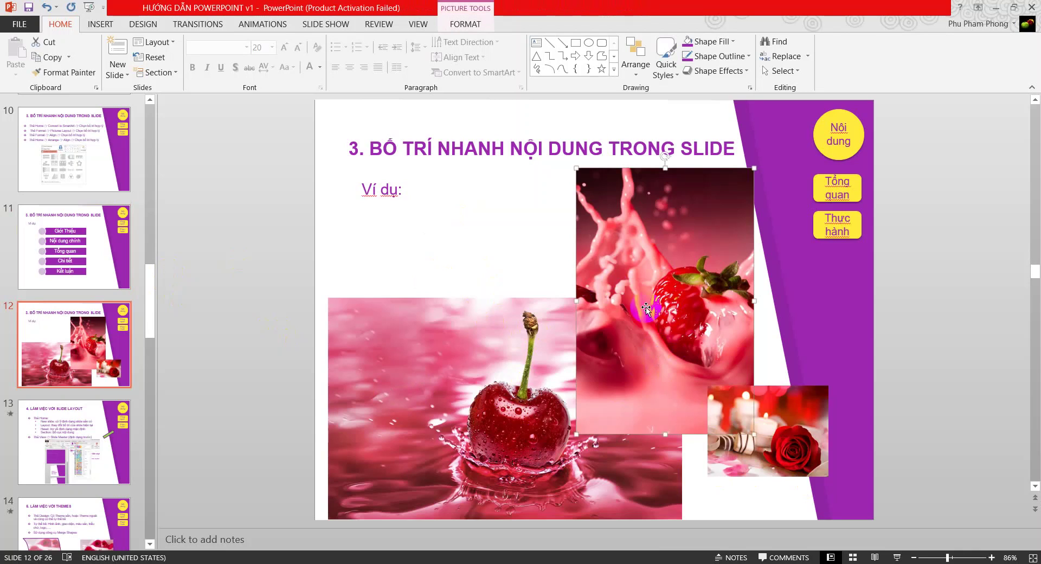
{"action": "left_click", "coordinate": [638, 72]}
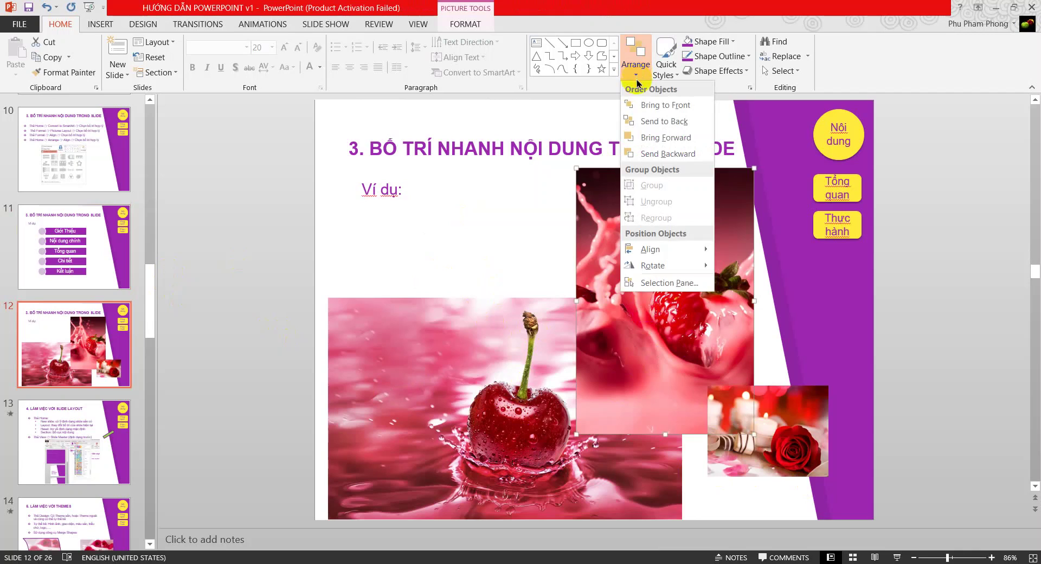
{"action": "mouse_move", "coordinate": [651, 249]}
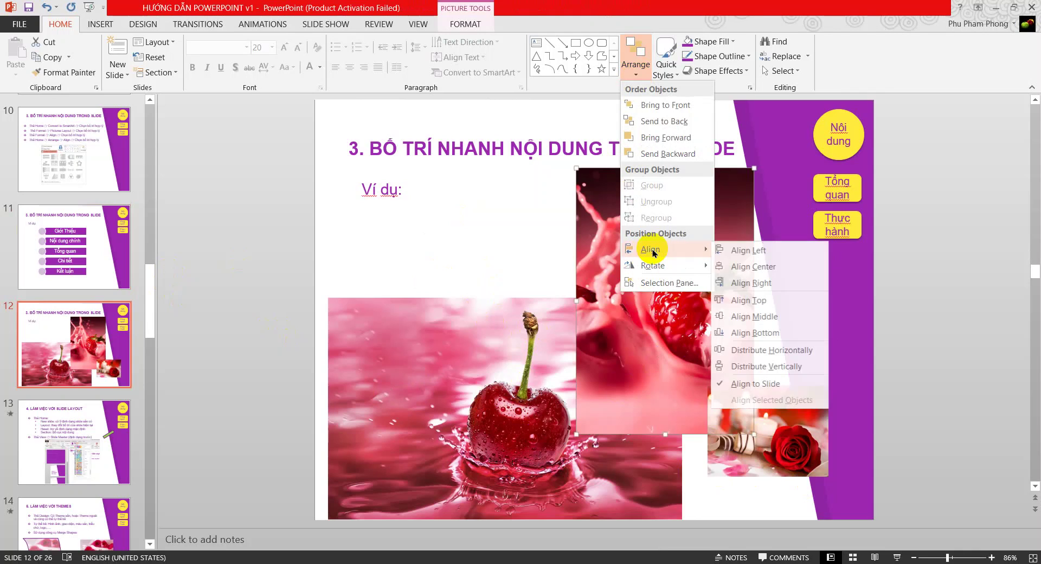
{"action": "left_click", "coordinate": [750, 258]}
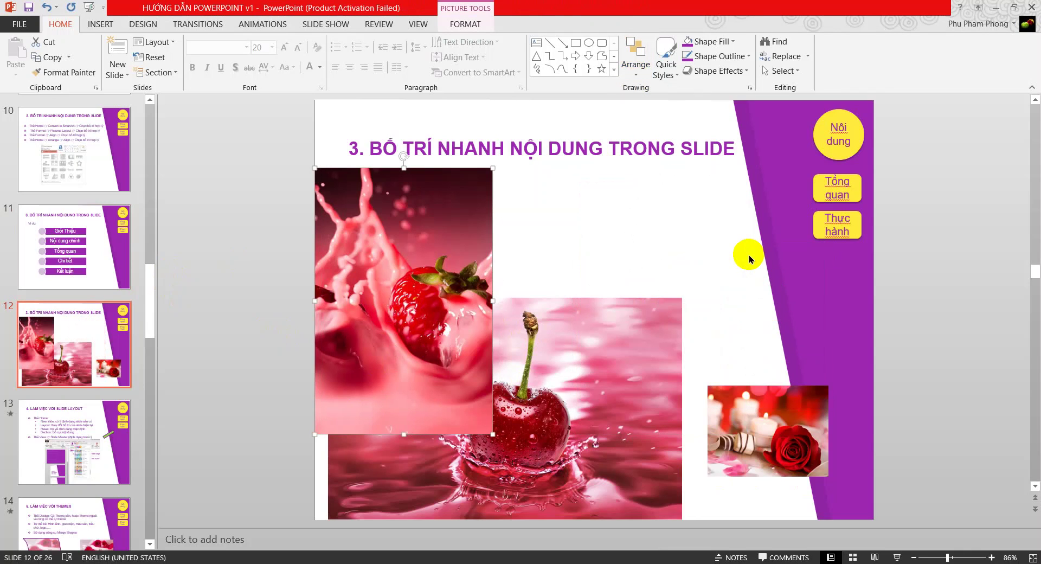
{"action": "left_click", "coordinate": [643, 68]}
{"action": "mouse_move", "coordinate": [650, 249]}
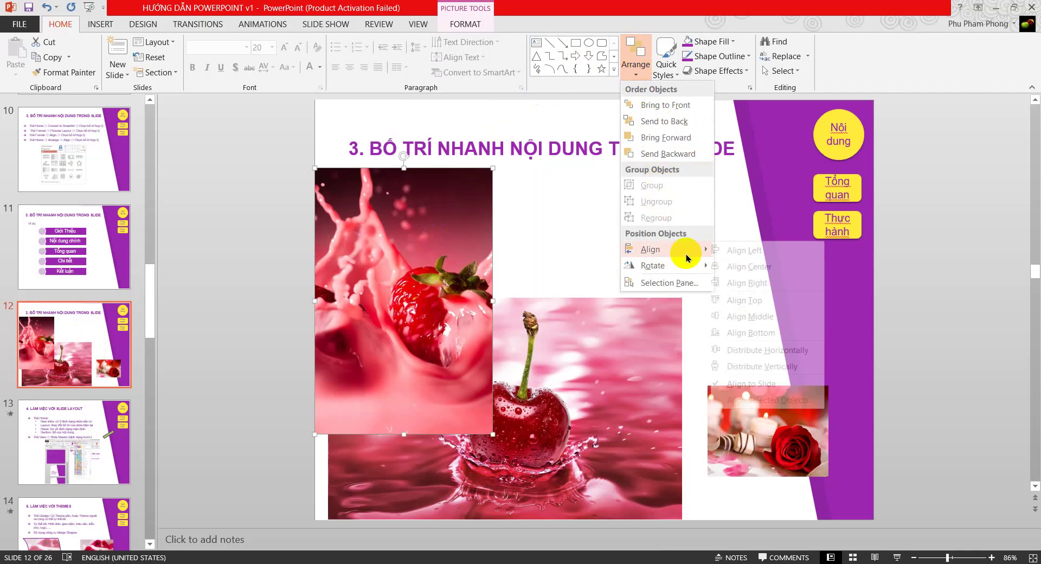
{"action": "left_click", "coordinate": [760, 288]}
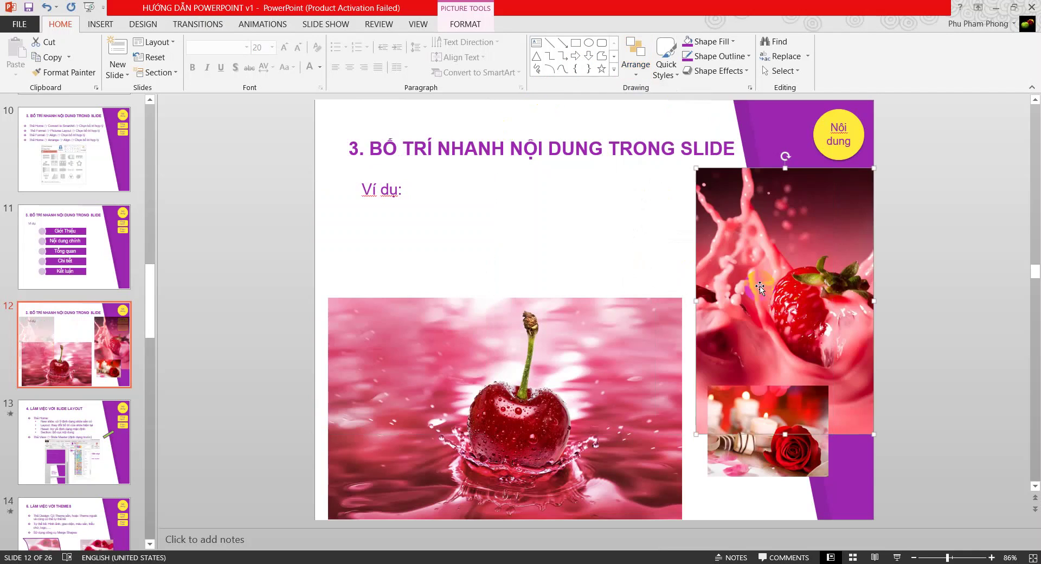
{"action": "left_click", "coordinate": [631, 60]}
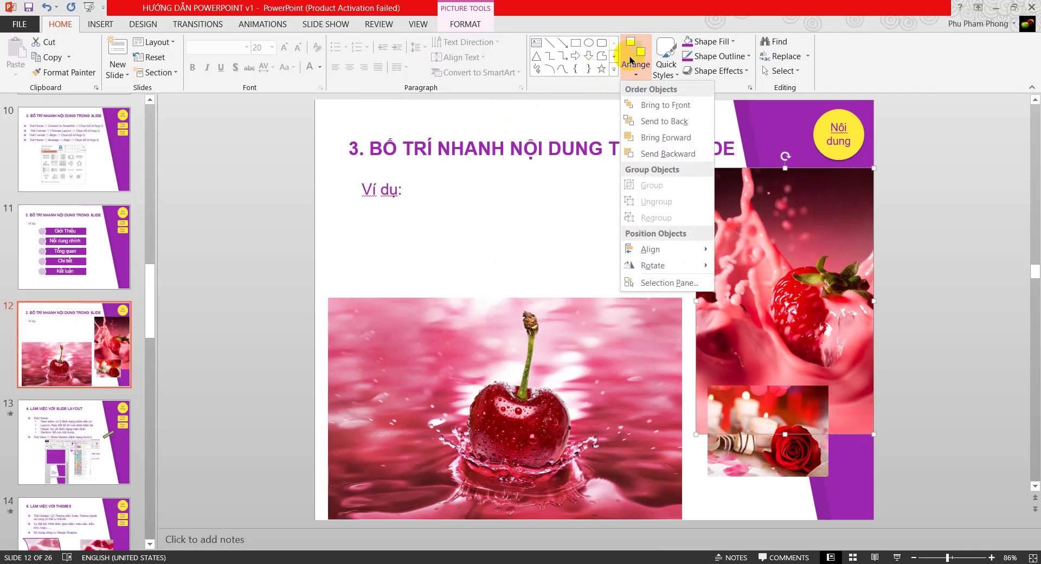
{"action": "left_click", "coordinate": [649, 251]}
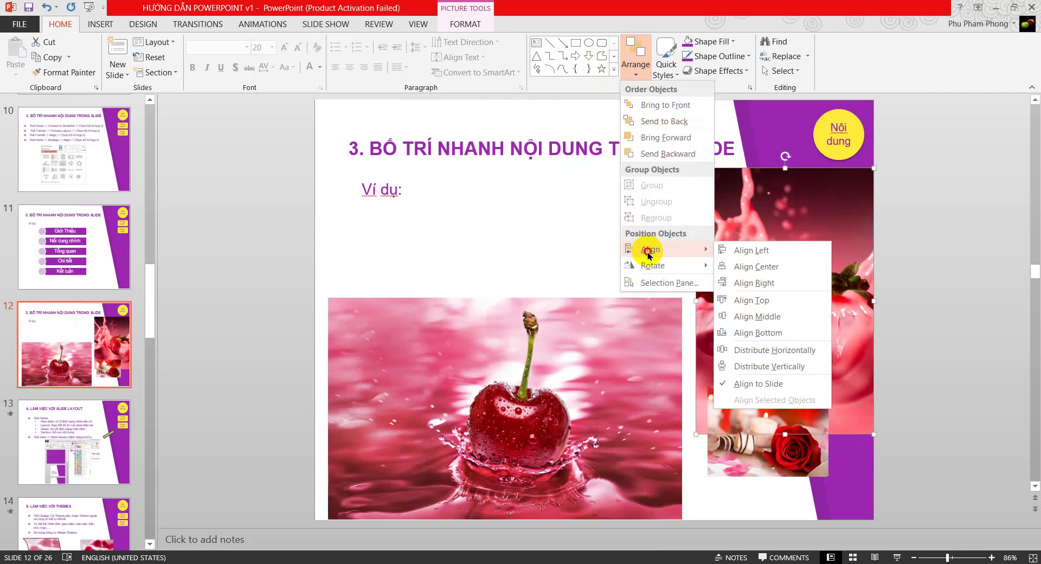
{"action": "left_click", "coordinate": [764, 266]}
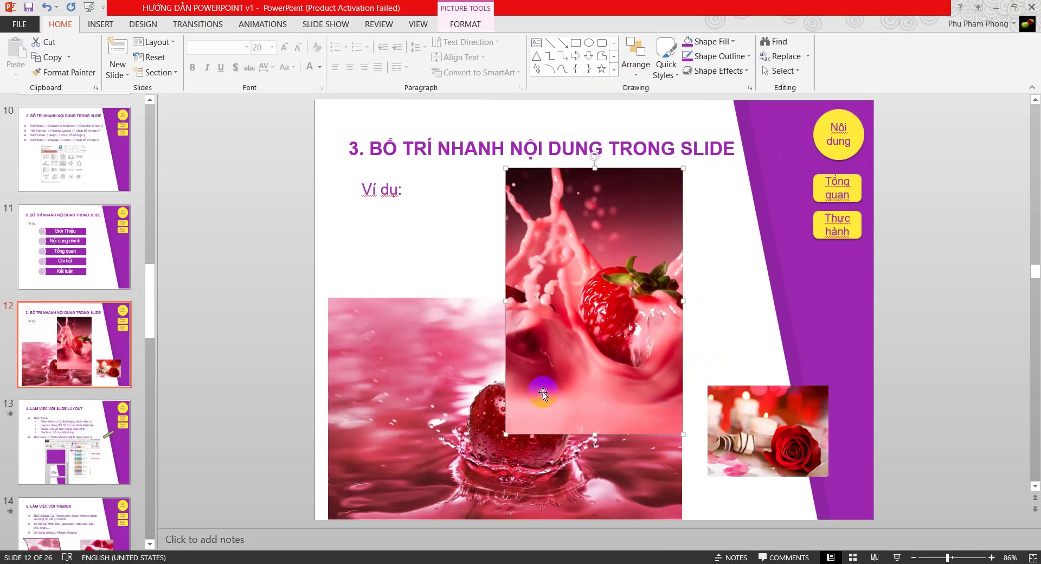
{"action": "left_click", "coordinate": [577, 302]}
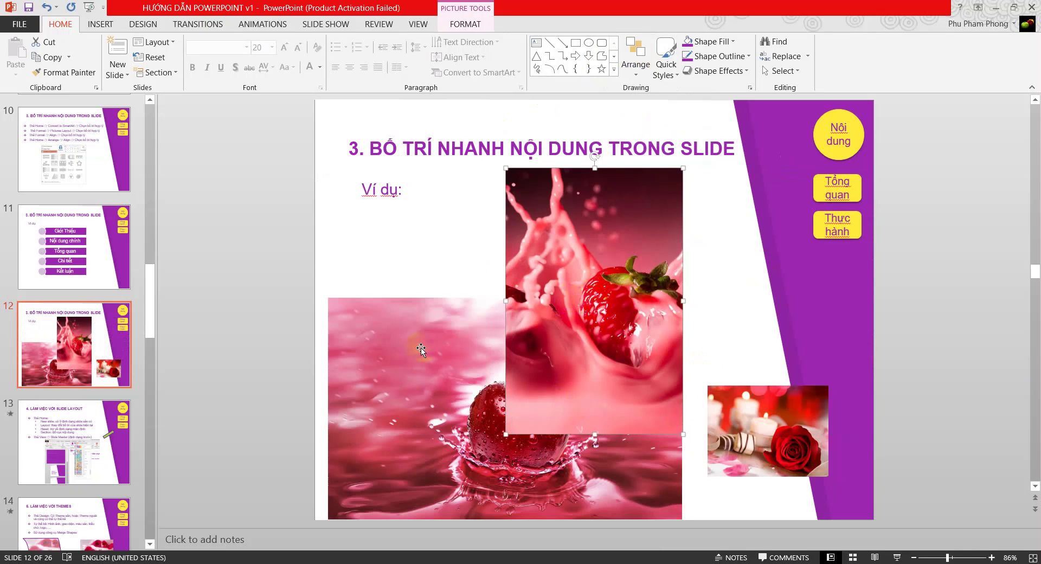
Align the bottom-left splash picture and the strawberry picture along their right edges.
{"action": "left_click", "coordinate": [388, 369]}
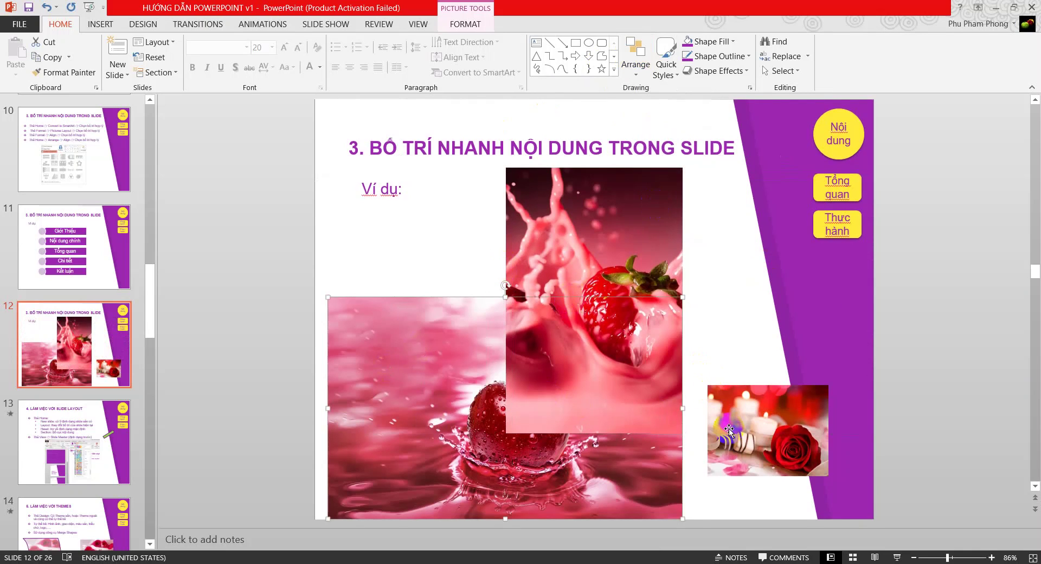
{"action": "left_click", "coordinate": [622, 265]}
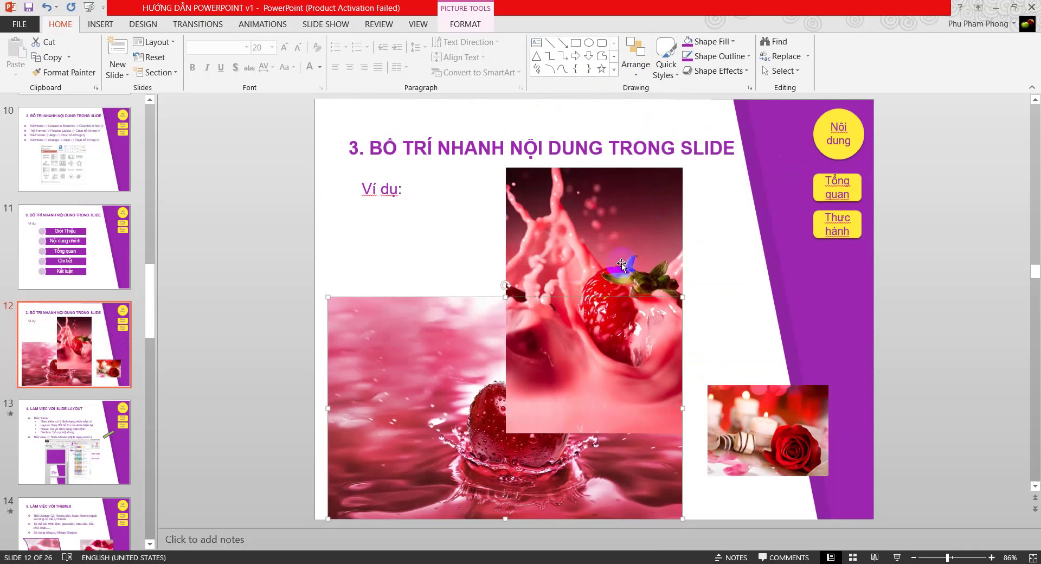
{"action": "left_click", "coordinate": [635, 61]}
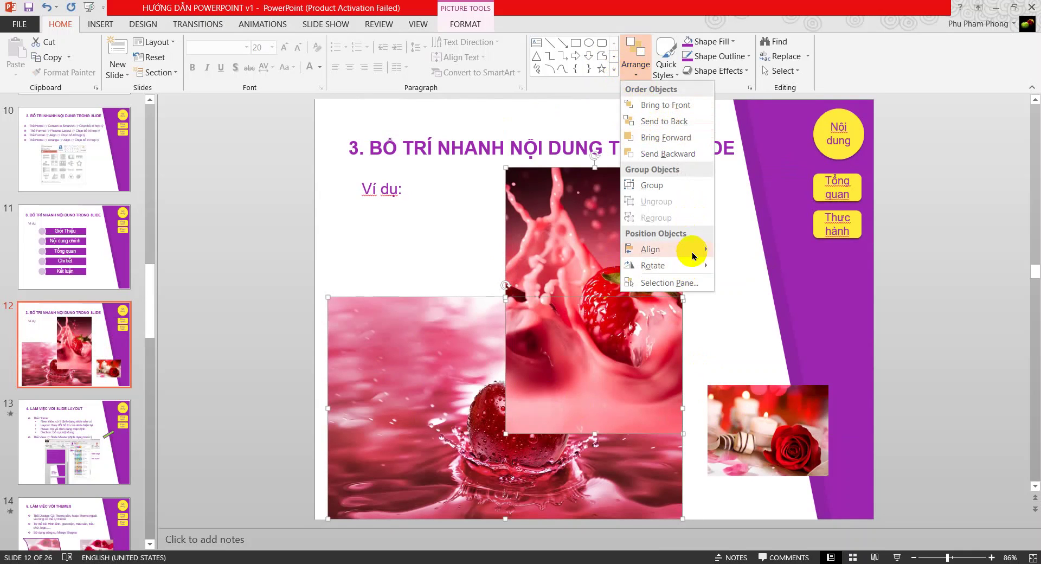
{"action": "mouse_move", "coordinate": [697, 249]}
{"action": "left_click", "coordinate": [752, 281]}
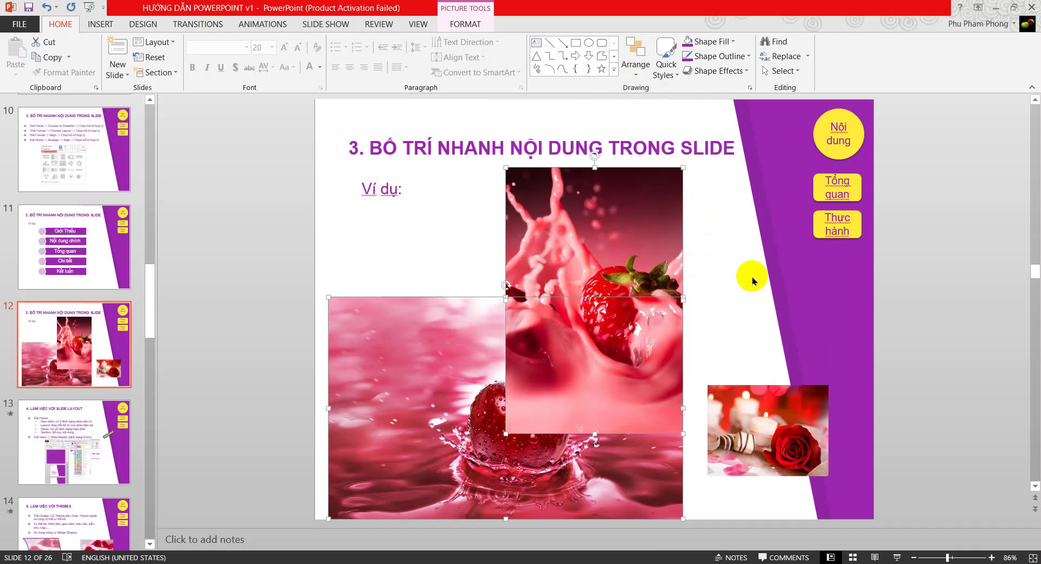
{"action": "left_click", "coordinate": [719, 293]}
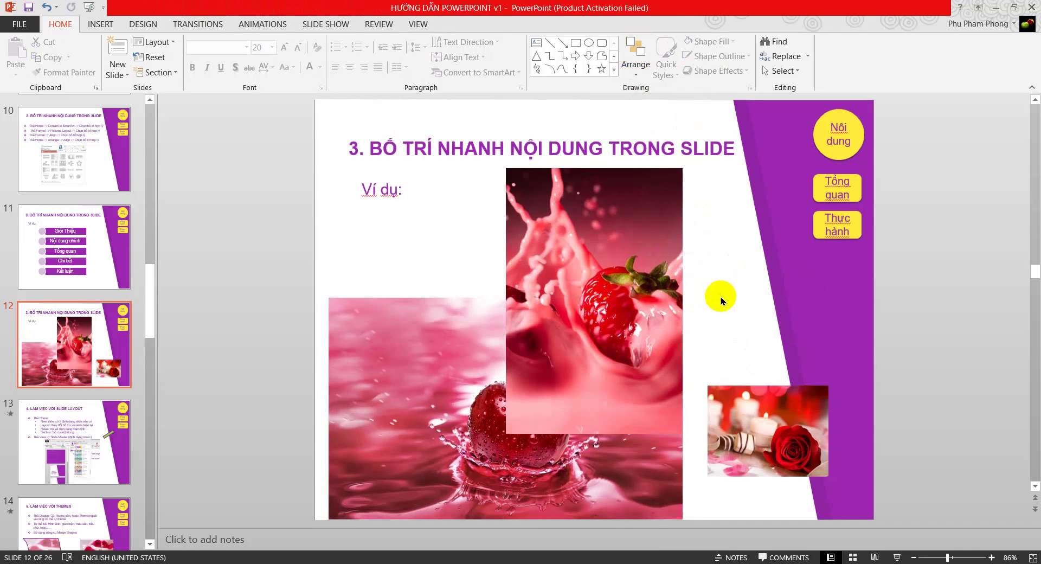
Select all three pictures together and show the Picture Tools Format options.
{"action": "left_click", "coordinate": [616, 276]}
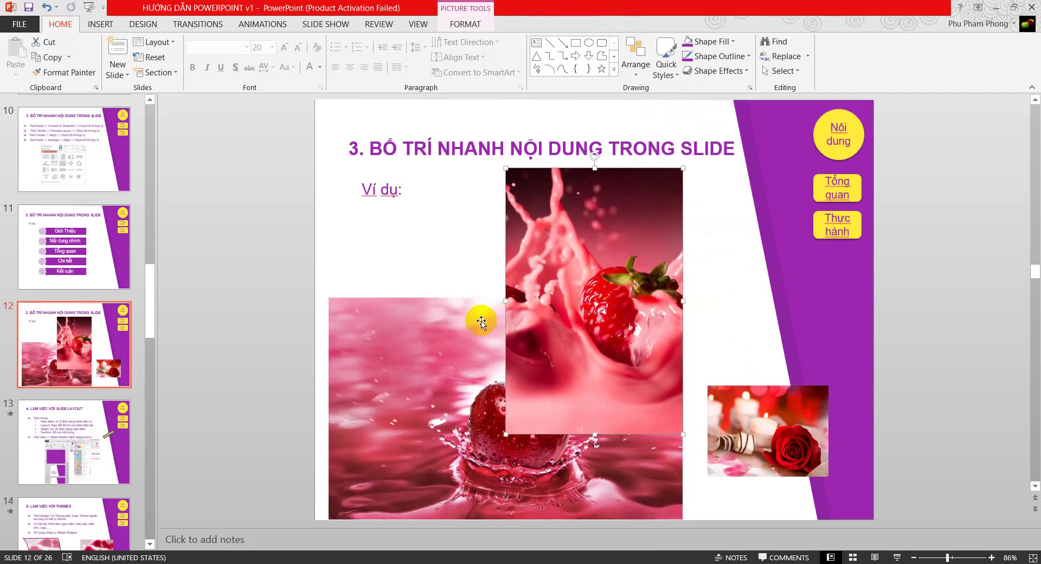
{"action": "left_click", "coordinate": [449, 392]}
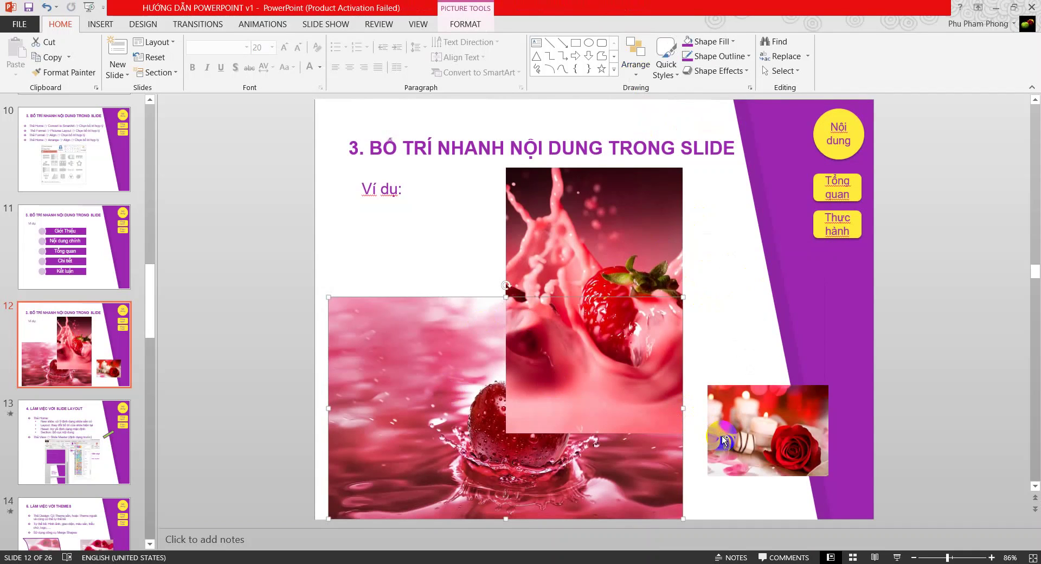
{"action": "left_click", "coordinate": [721, 435], "text": "shift"}
{"action": "left_click", "coordinate": [591, 246], "text": "shift"}
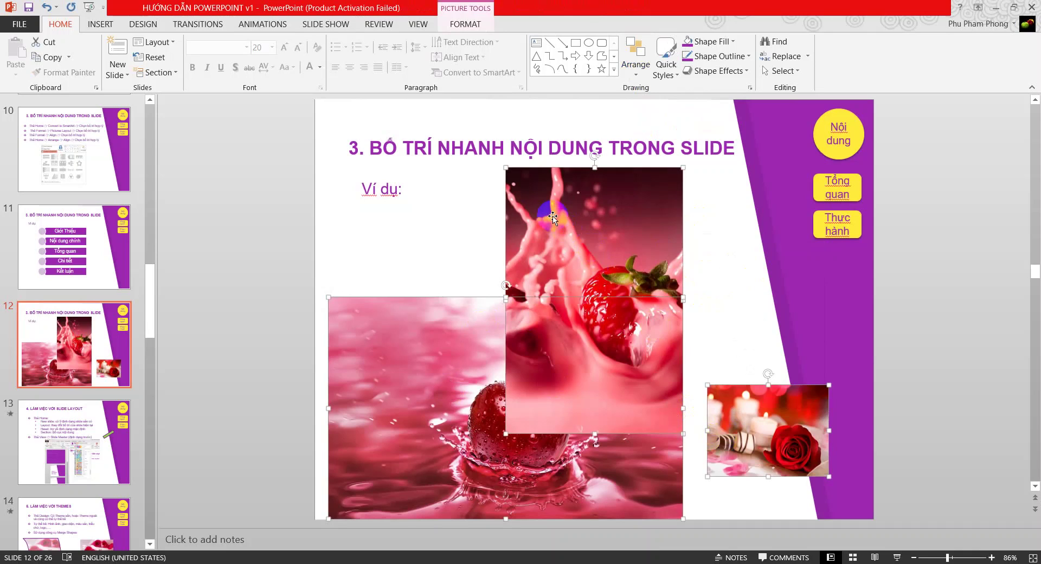
{"action": "left_click", "coordinate": [457, 26]}
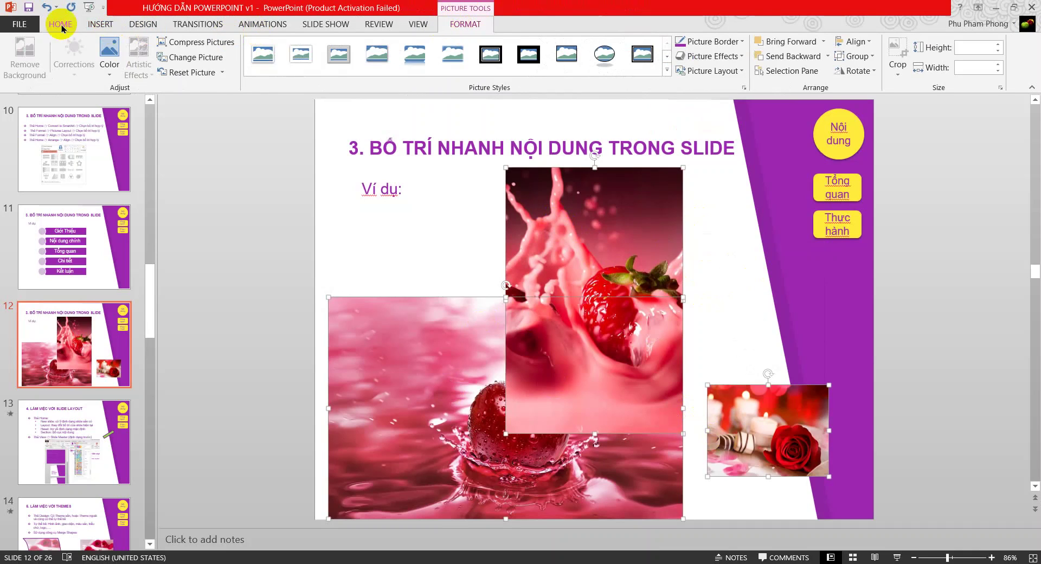
{"action": "left_click", "coordinate": [54, 27]}
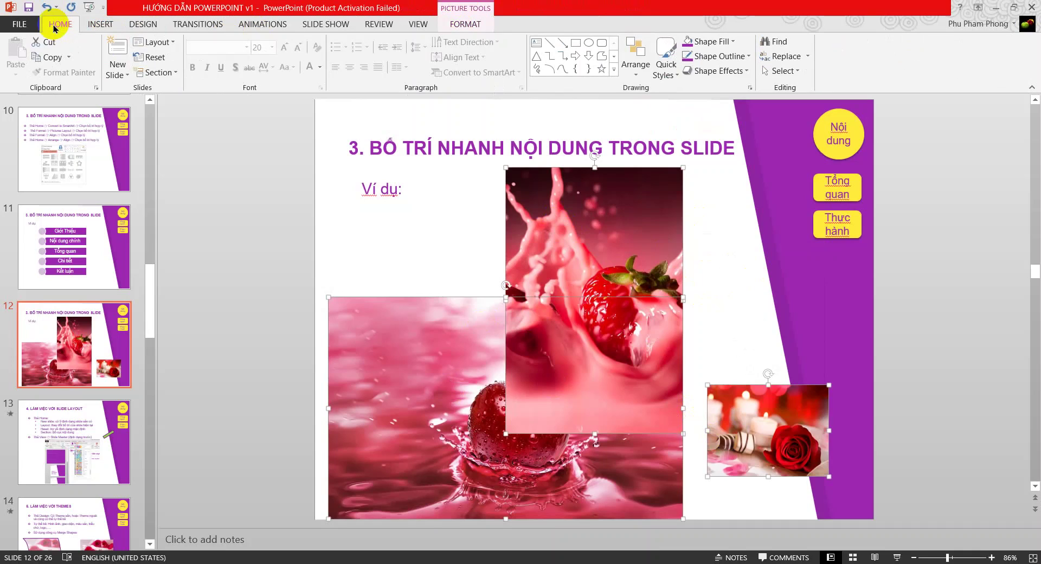
{"action": "left_click", "coordinate": [459, 27]}
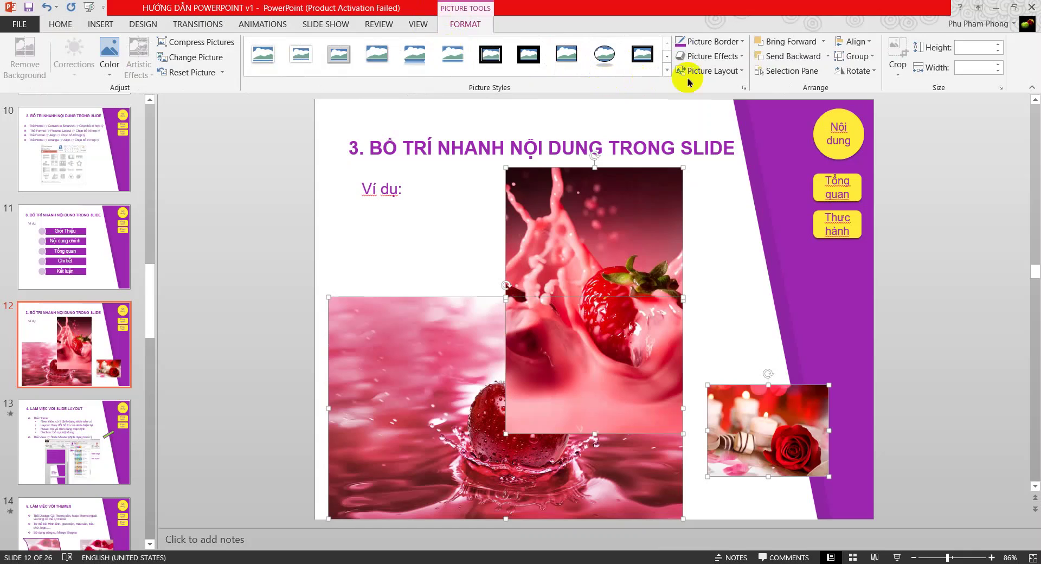
{"action": "left_click", "coordinate": [736, 77]}
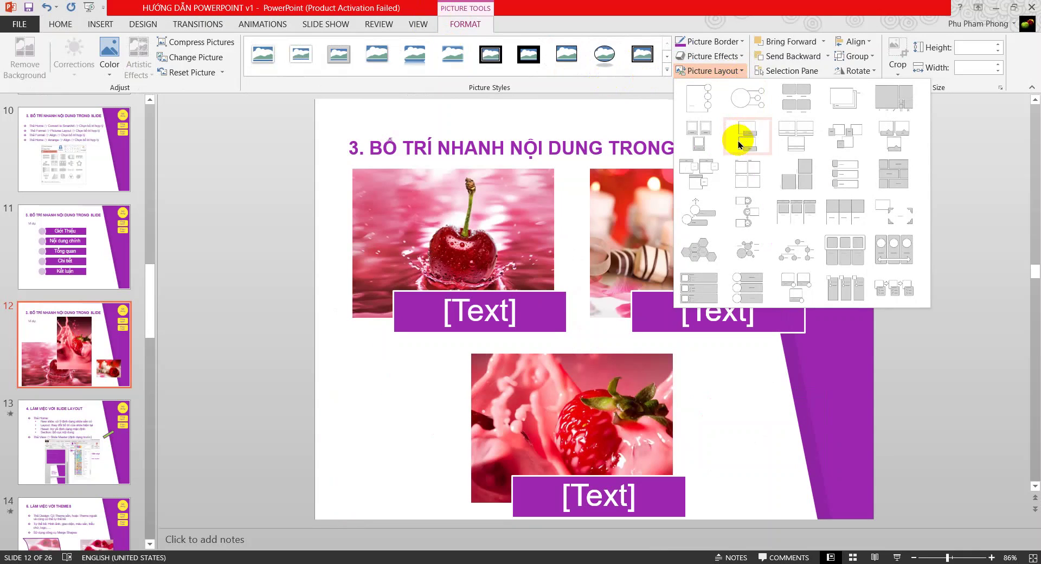
{"action": "left_click", "coordinate": [694, 216]}
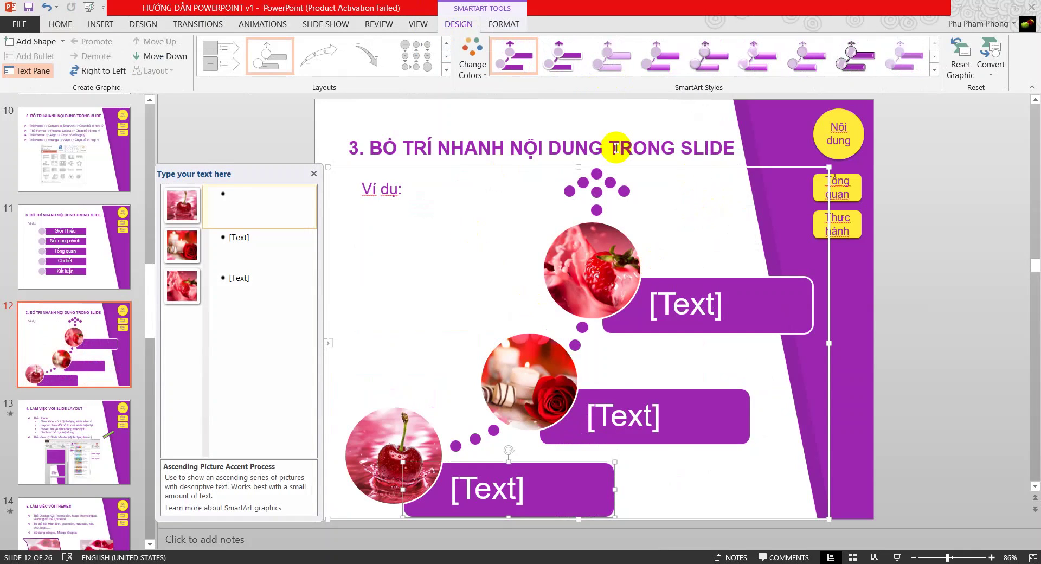
{"action": "key", "text": "ctrl+z"}
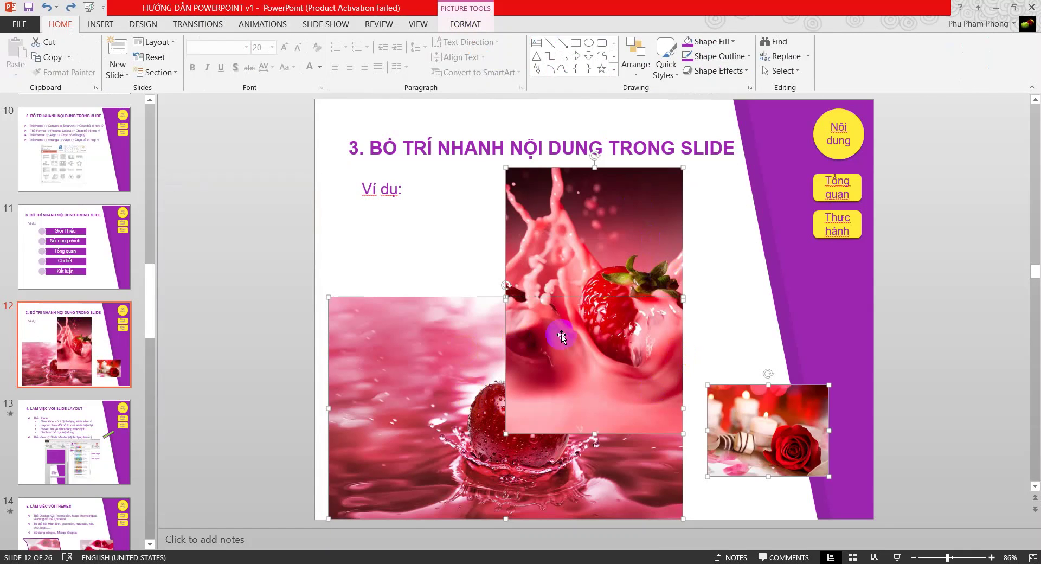
Select the three pictures on slide 12 and show the Picture Tools Format options.
{"action": "left_click", "coordinate": [399, 266]}
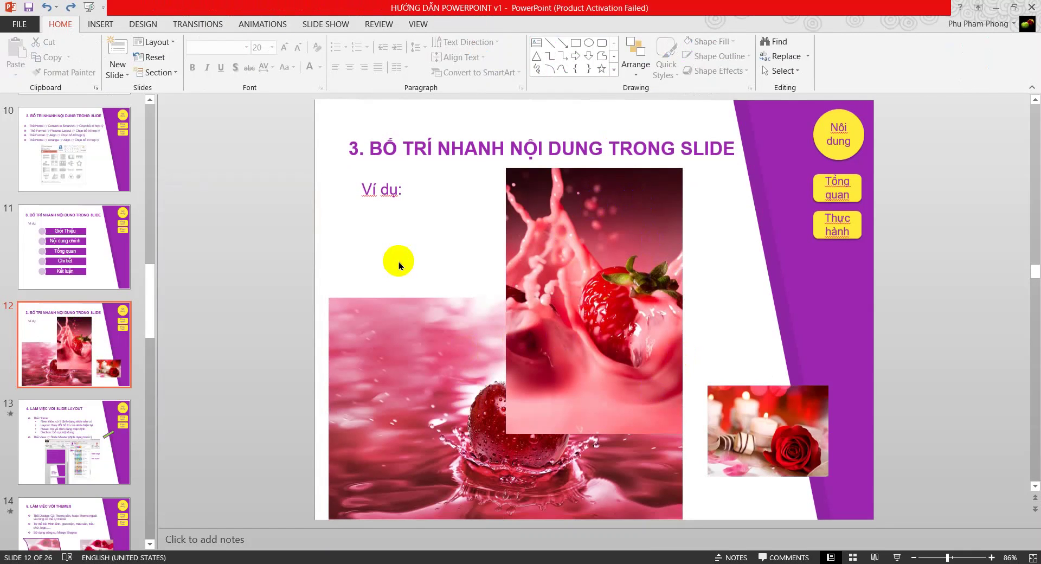
{"action": "left_click", "coordinate": [412, 353]}
{"action": "left_click", "coordinate": [558, 286], "text": "shift"}
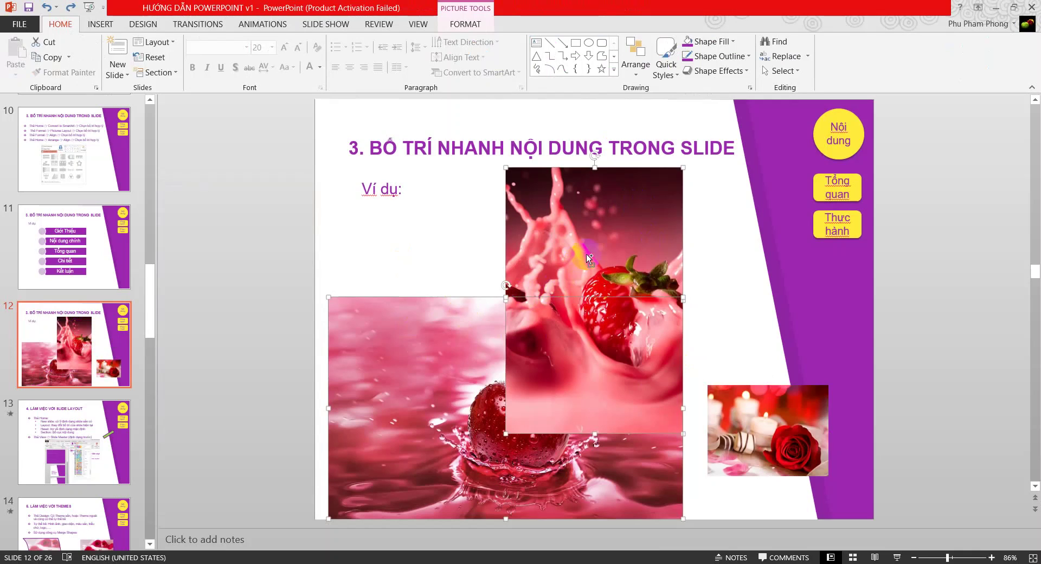
{"action": "left_click", "coordinate": [732, 394], "text": "shift"}
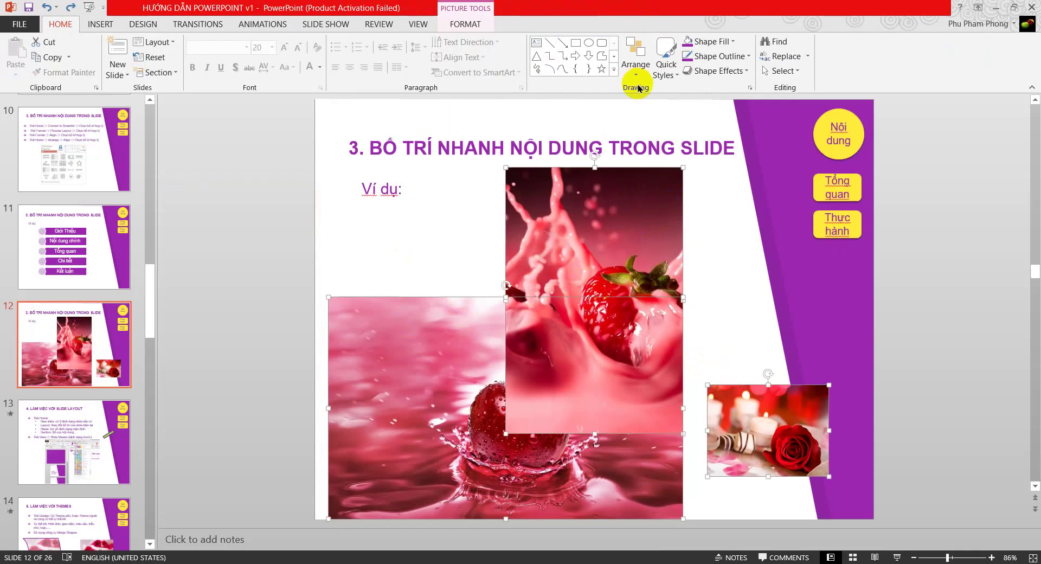
{"action": "left_click", "coordinate": [471, 25]}
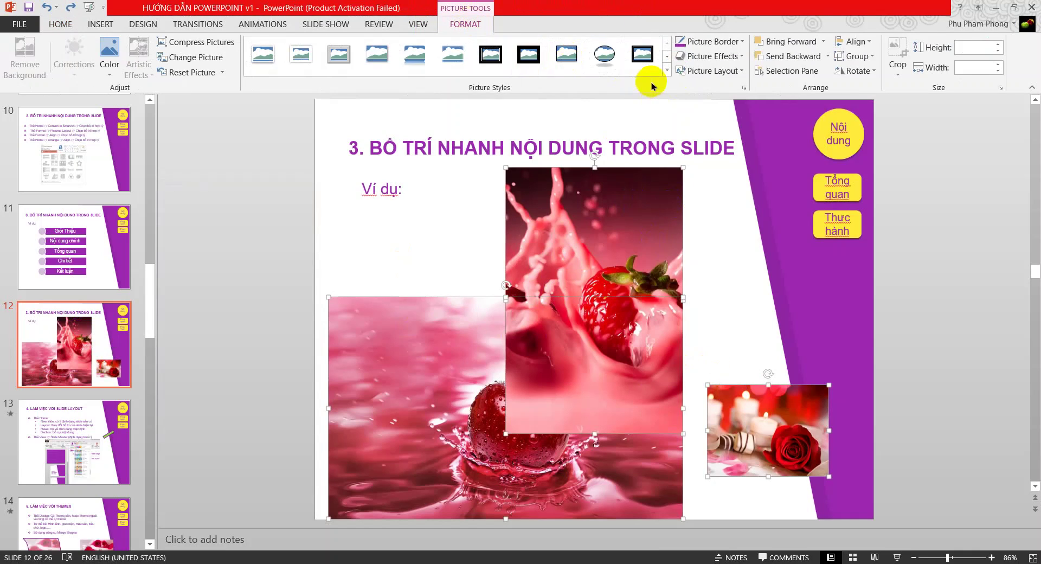
Apply the Hexagon Cluster picture layout, then go to slide 13.
{"action": "left_click", "coordinate": [694, 71]}
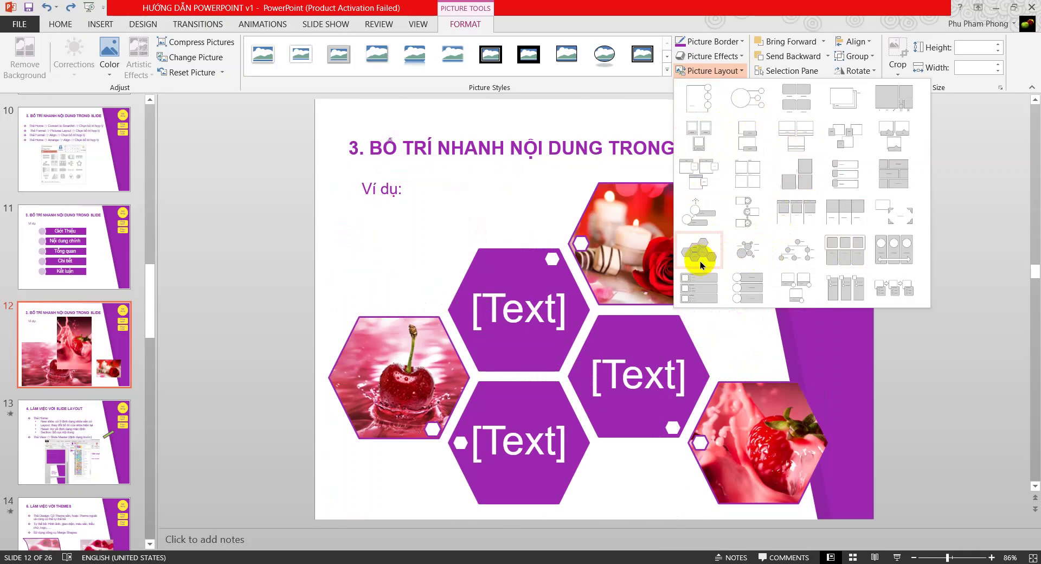
{"action": "left_click", "coordinate": [700, 257]}
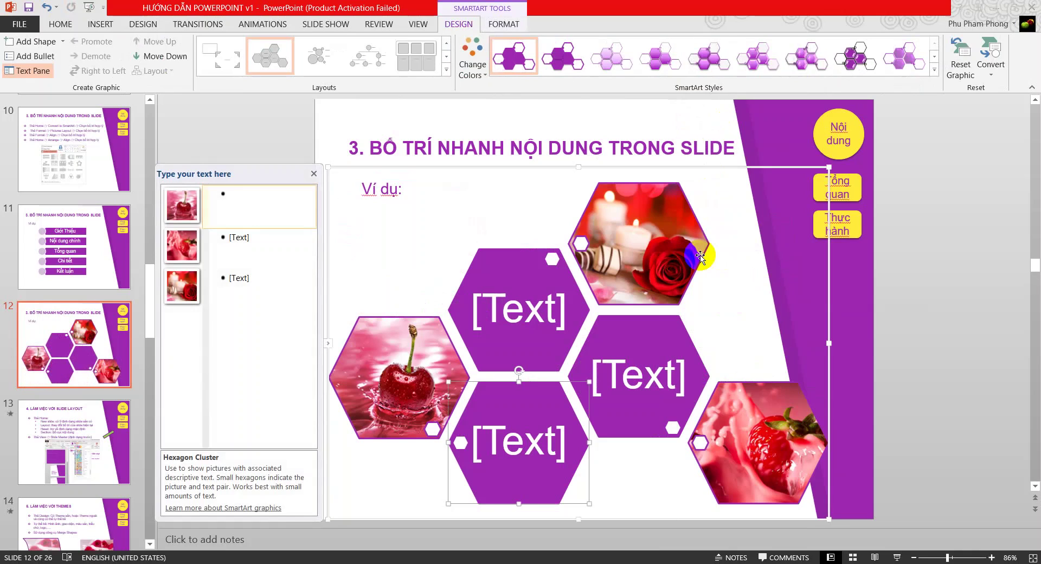
{"action": "left_click", "coordinate": [525, 330]}
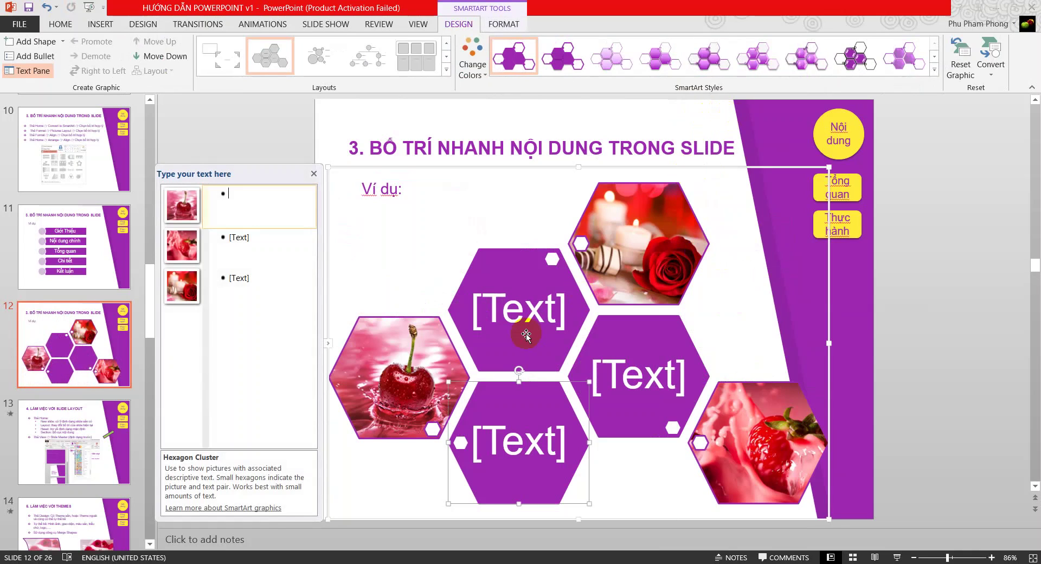
{"action": "left_click", "coordinate": [639, 395]}
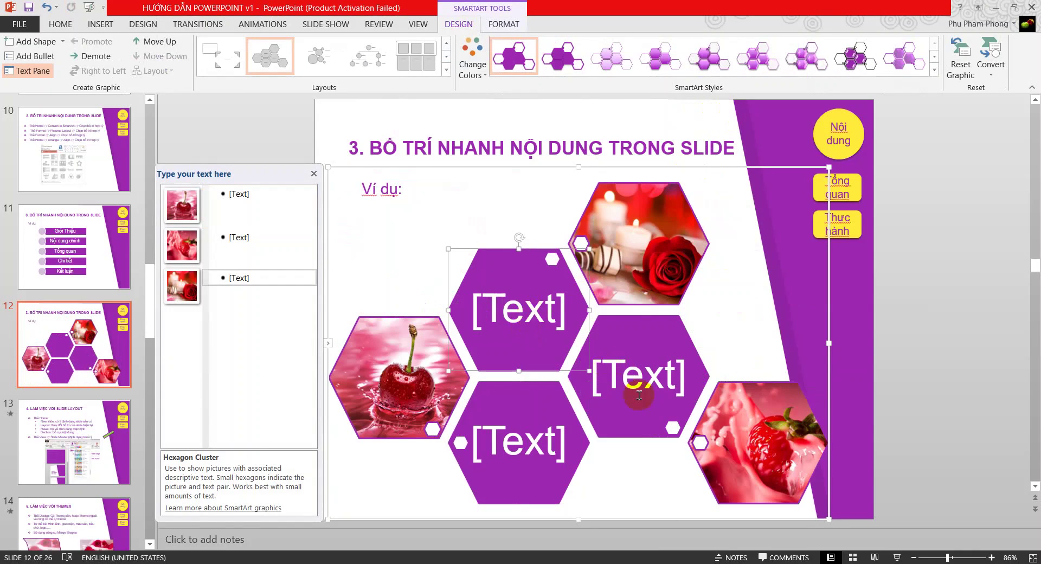
{"action": "left_click", "coordinate": [563, 112]}
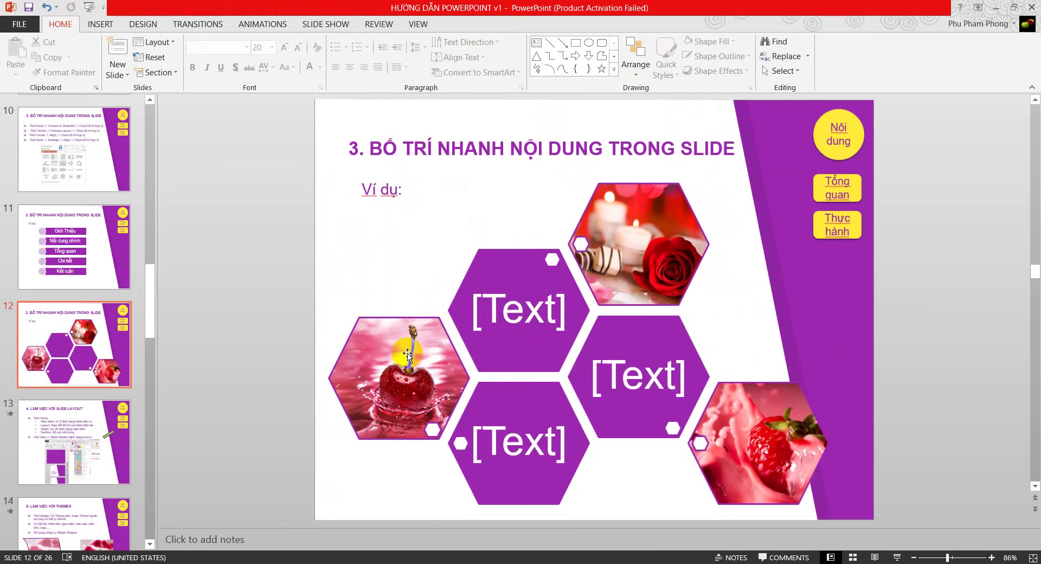
{"action": "left_click", "coordinate": [86, 407]}
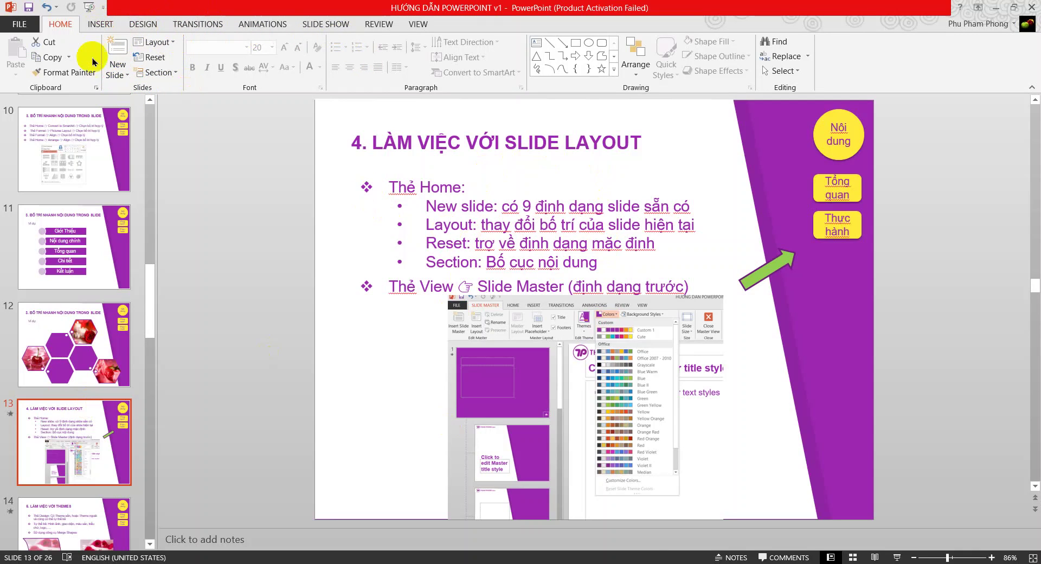
{"action": "left_click", "coordinate": [124, 74]}
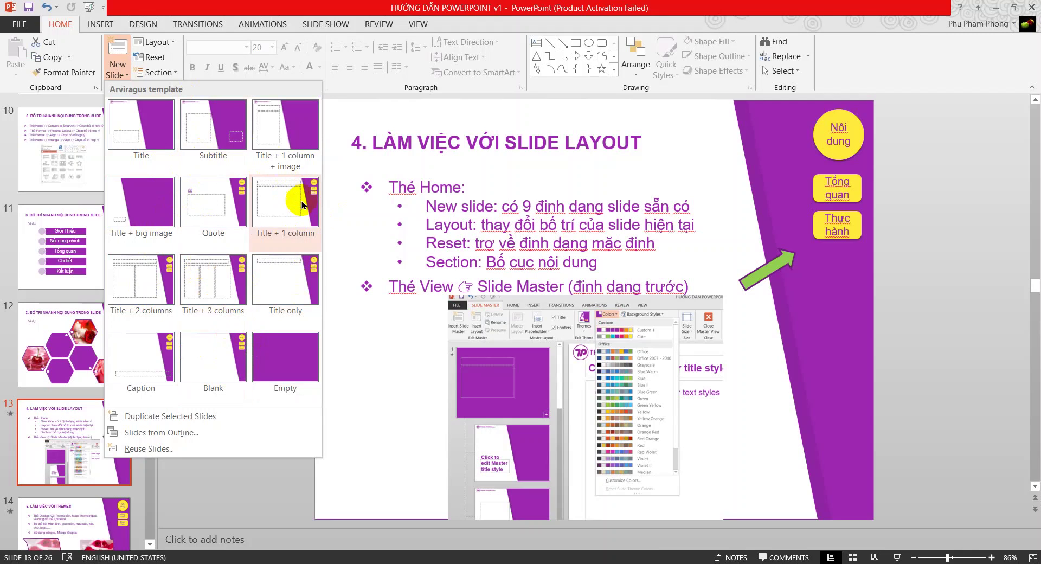
{"action": "left_click", "coordinate": [170, 43]}
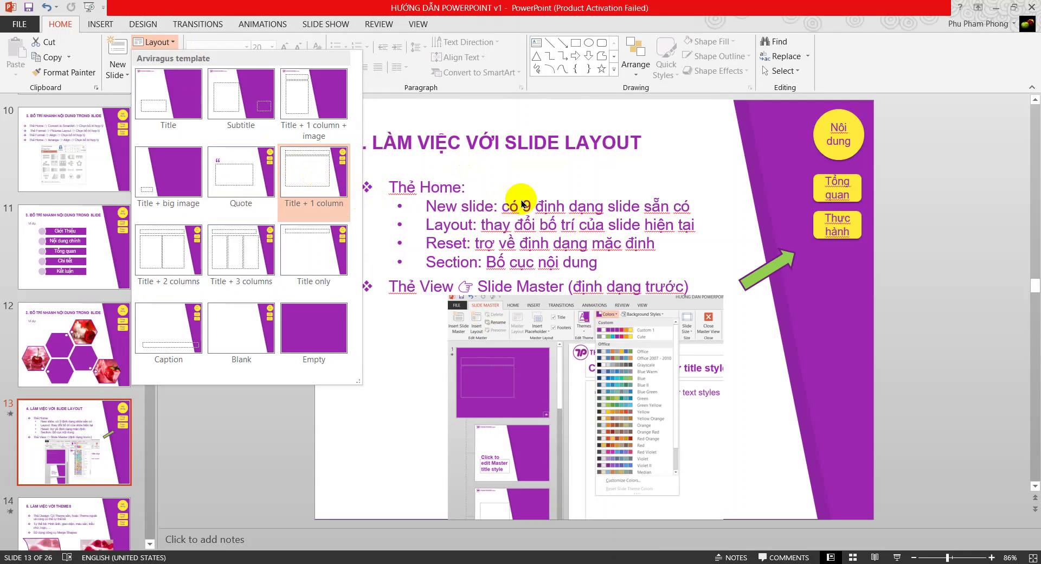
{"action": "left_click", "coordinate": [297, 92]}
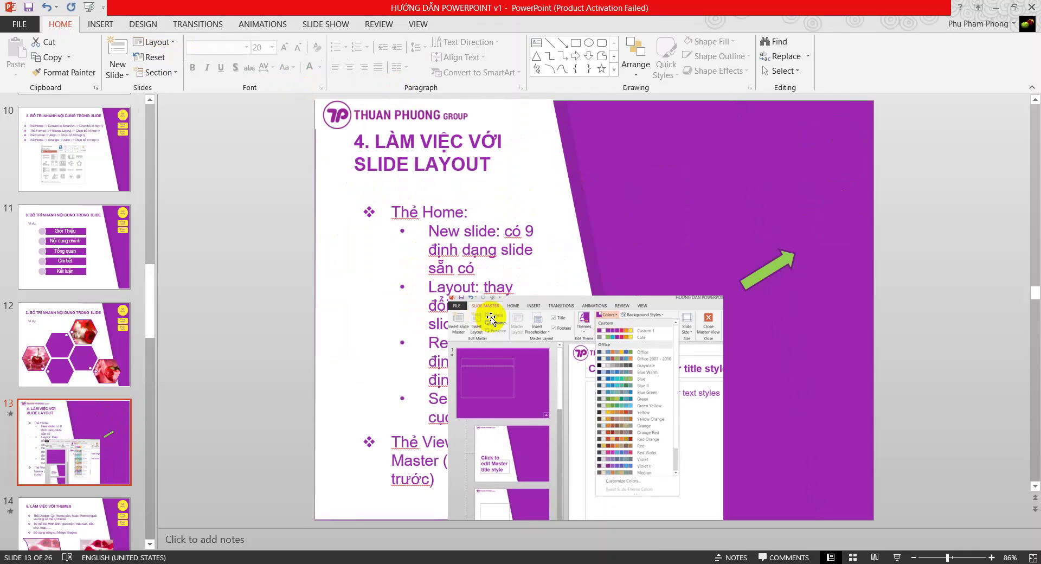
{"action": "left_click", "coordinate": [167, 41]}
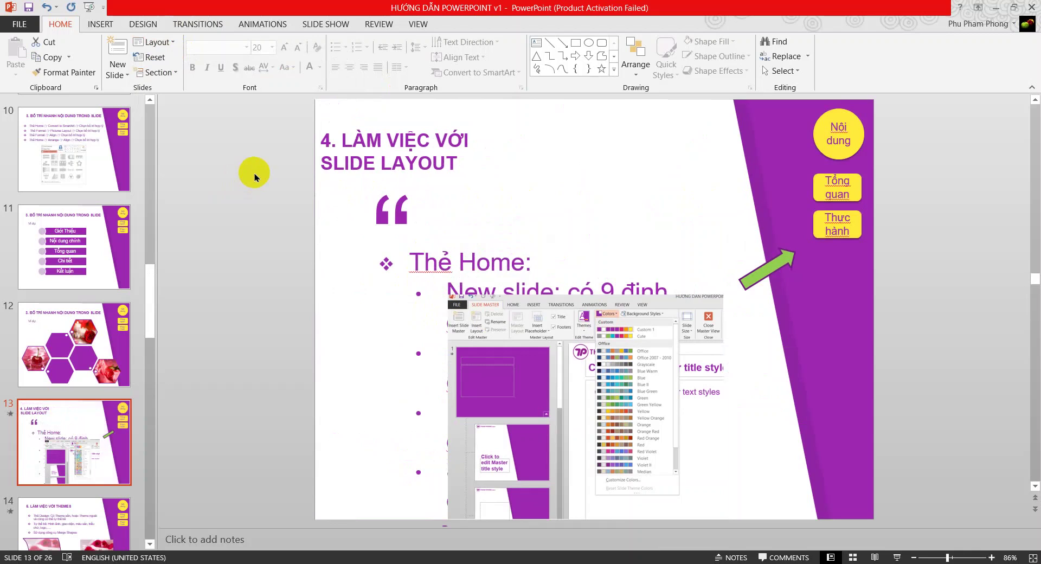
{"action": "key", "text": "ctrl+z"}
{"action": "key", "text": "ctrl+z"}
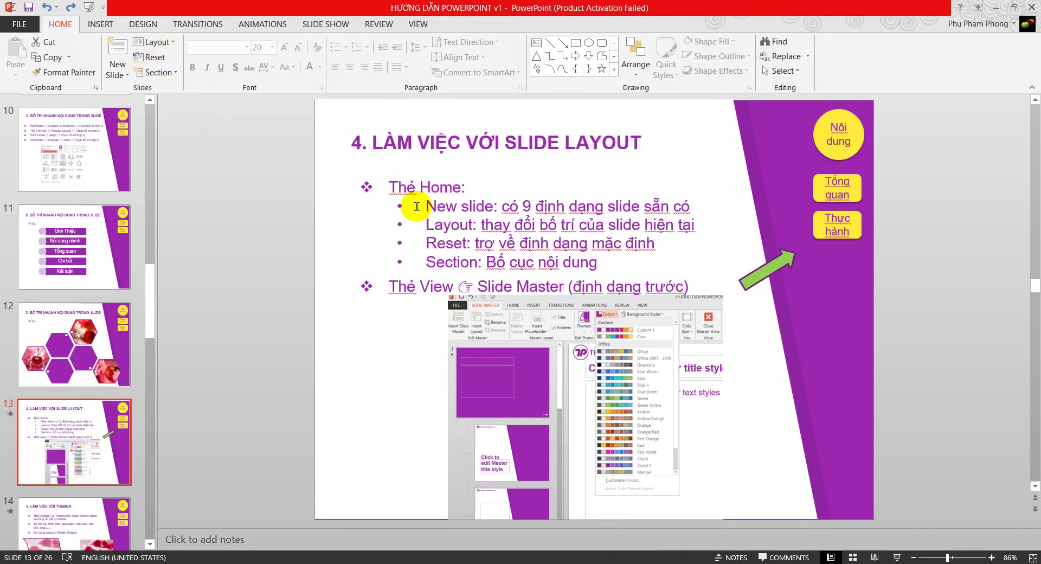
Move slide 13's title, colour body text red, then Reset the slide to its layout defaults.
{"action": "left_click", "coordinate": [480, 146]}
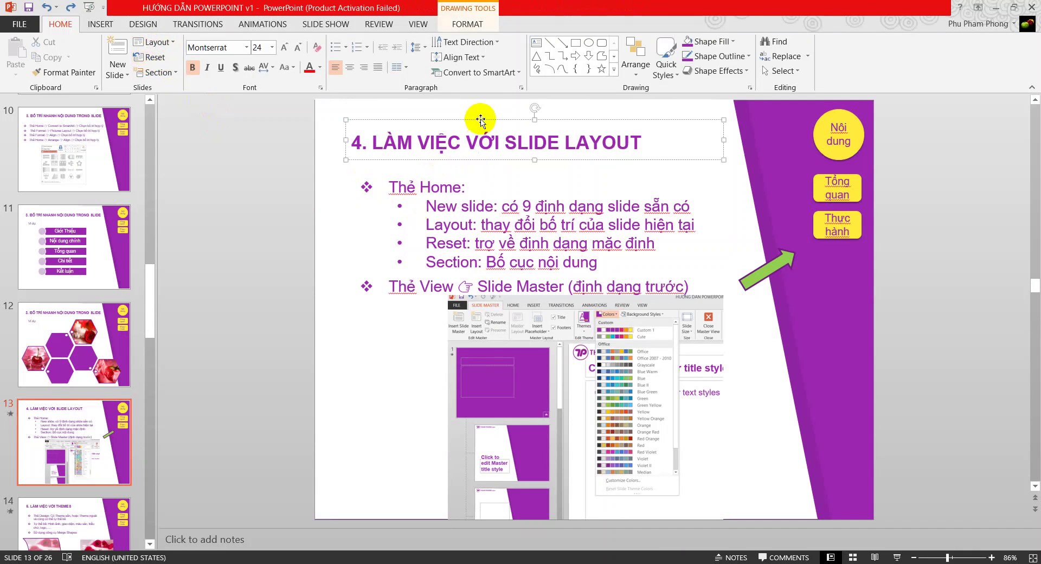
{"action": "left_click_drag", "start_coordinate": [481, 118], "coordinate": [744, 145]}
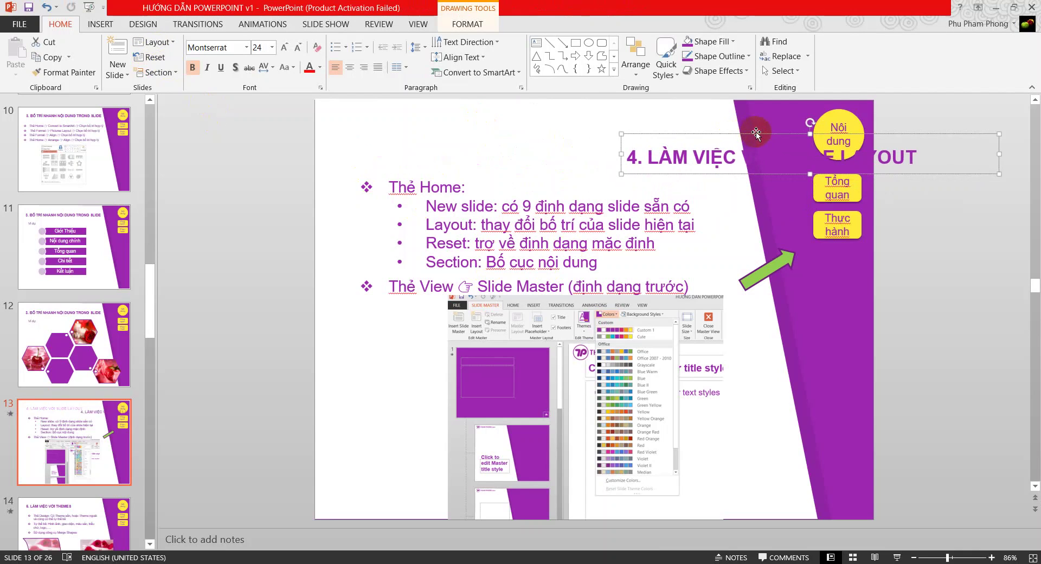
{"action": "left_click", "coordinate": [498, 210]}
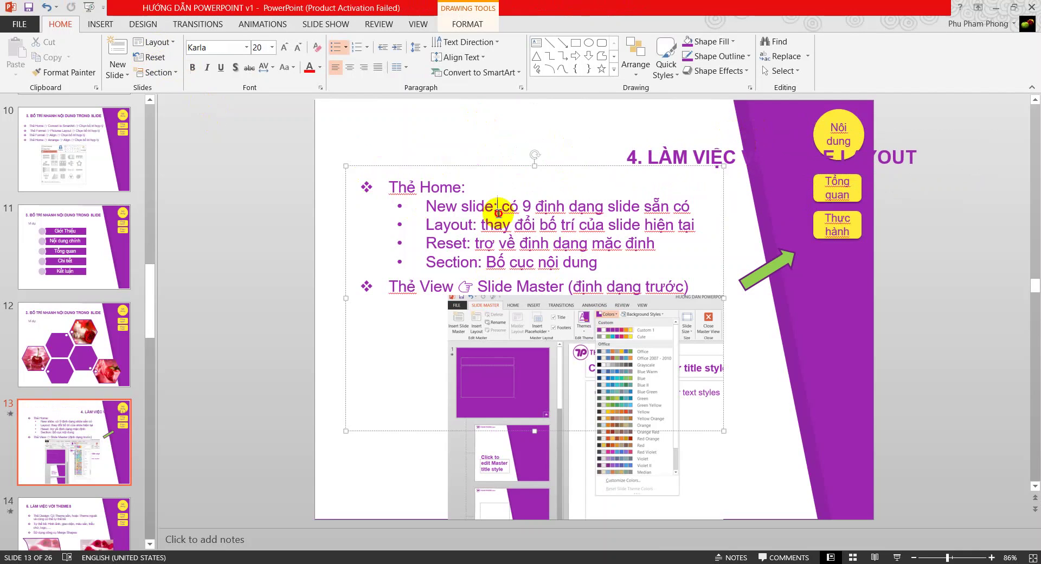
{"action": "left_click_drag", "start_coordinate": [497, 211], "coordinate": [395, 186]}
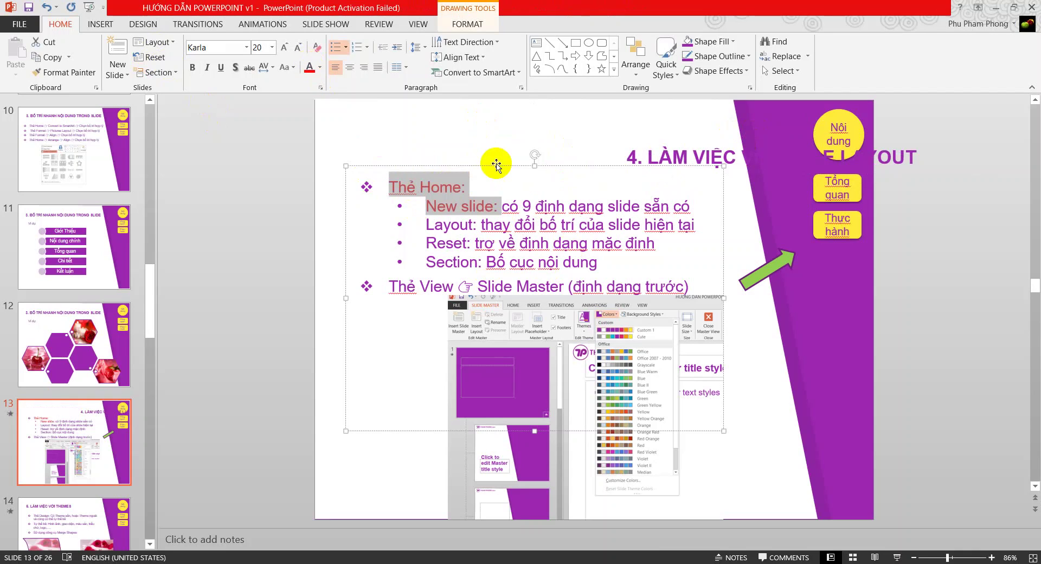
{"action": "left_click", "coordinate": [448, 141]}
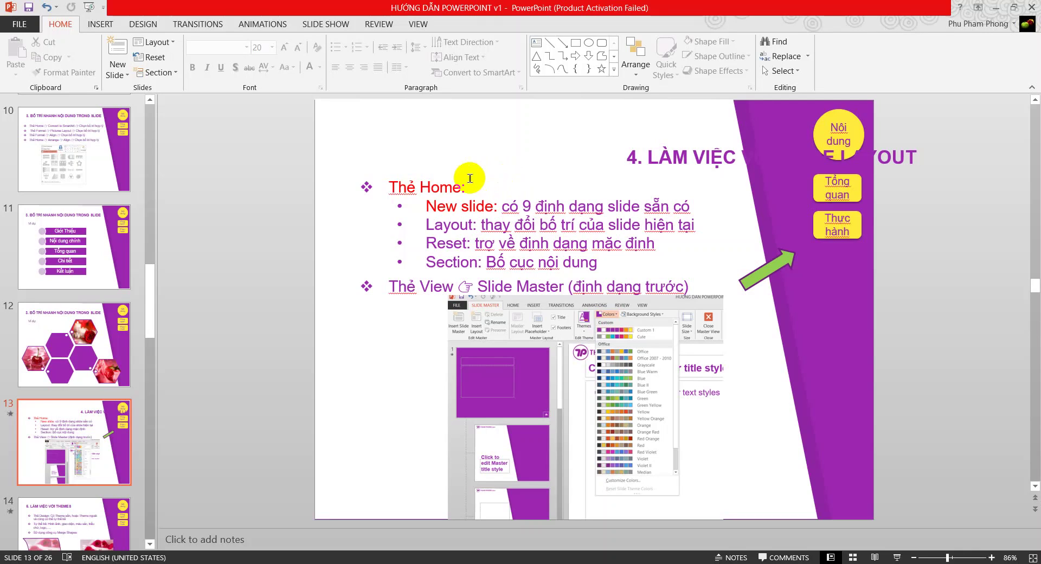
{"action": "left_click", "coordinate": [145, 58]}
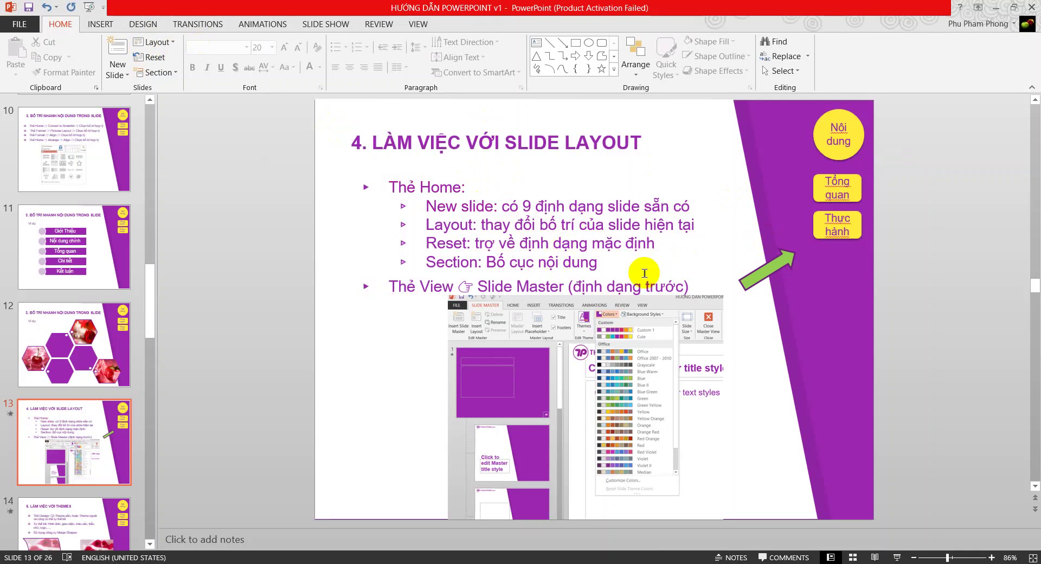
{"action": "left_click", "coordinate": [586, 286]}
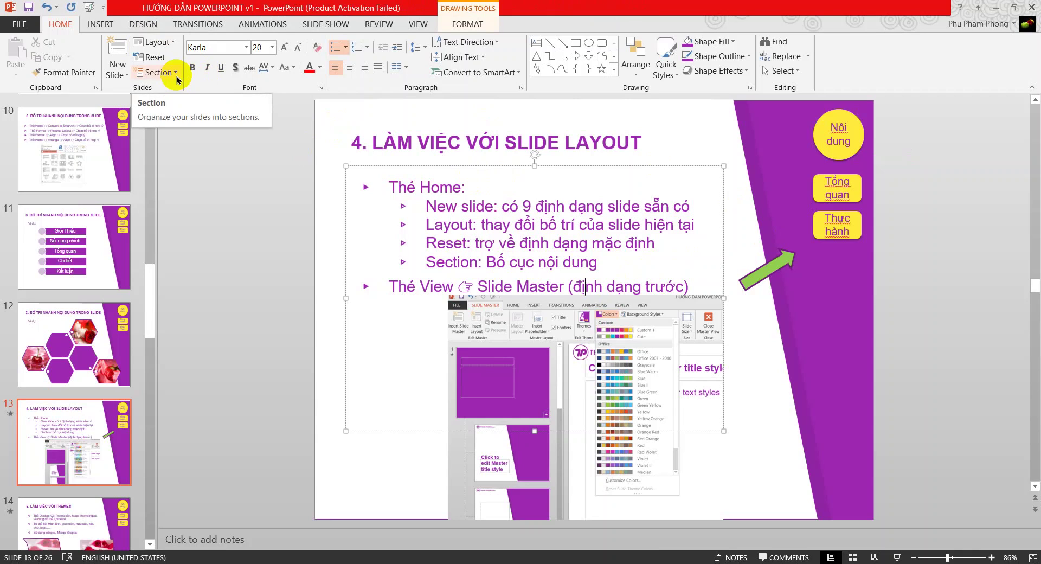
{"action": "left_click", "coordinate": [150, 319]}
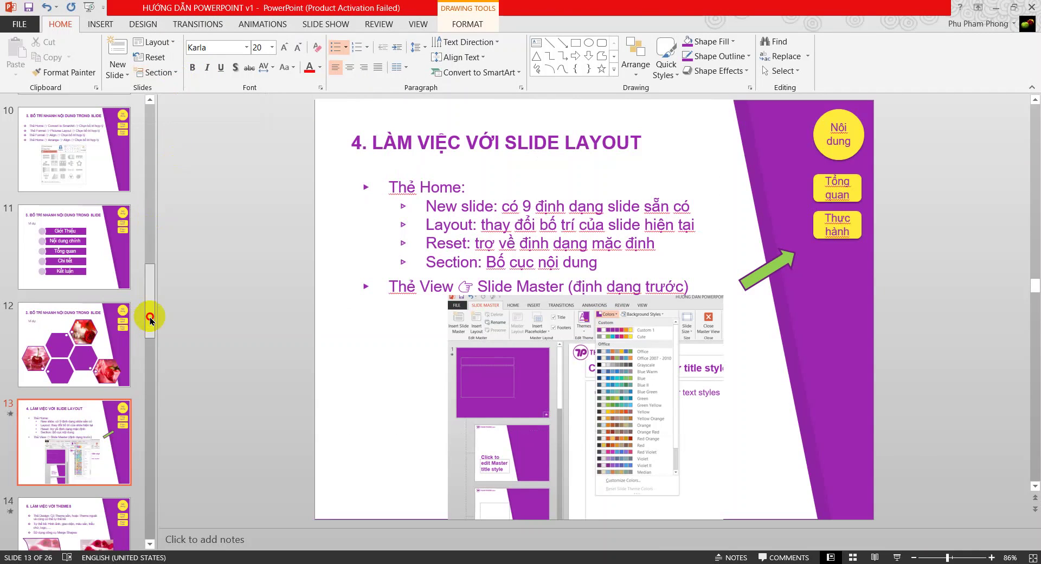
{"action": "mouse_move", "coordinate": [150, 319]}
{"action": "left_mouse_down"}
{"action": "mouse_move", "coordinate": [150, 411]}
{"action": "mouse_move", "coordinate": [145, 237]}
{"action": "left_mouse_up"}
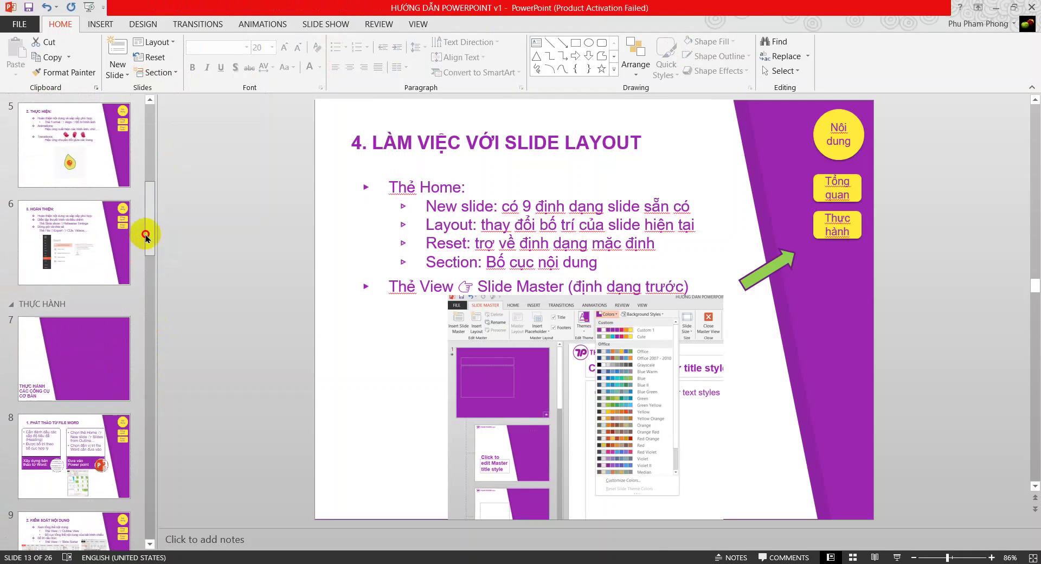
{"action": "left_click", "coordinate": [12, 306]}
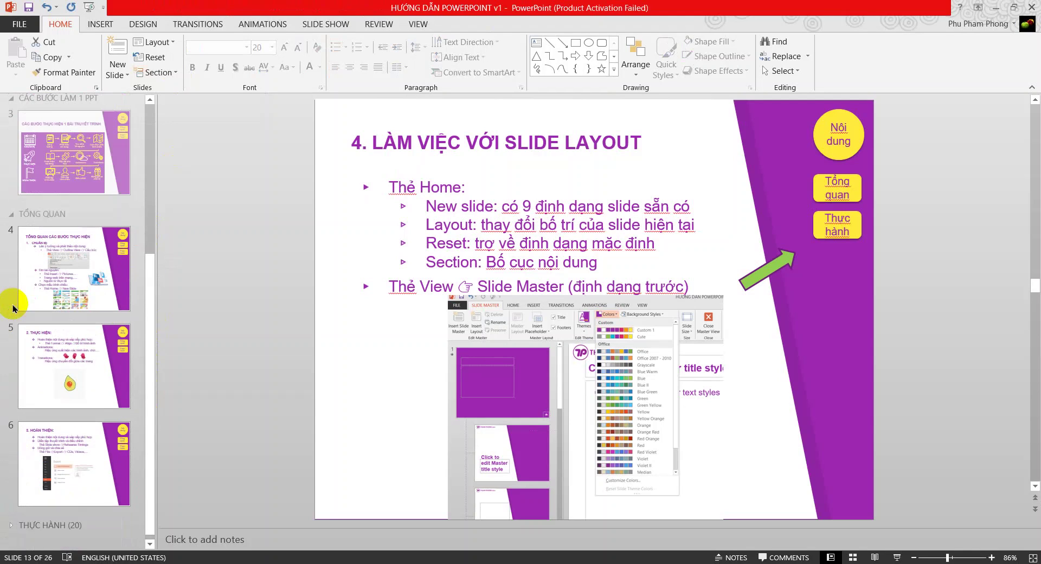
{"action": "left_click", "coordinate": [11, 530]}
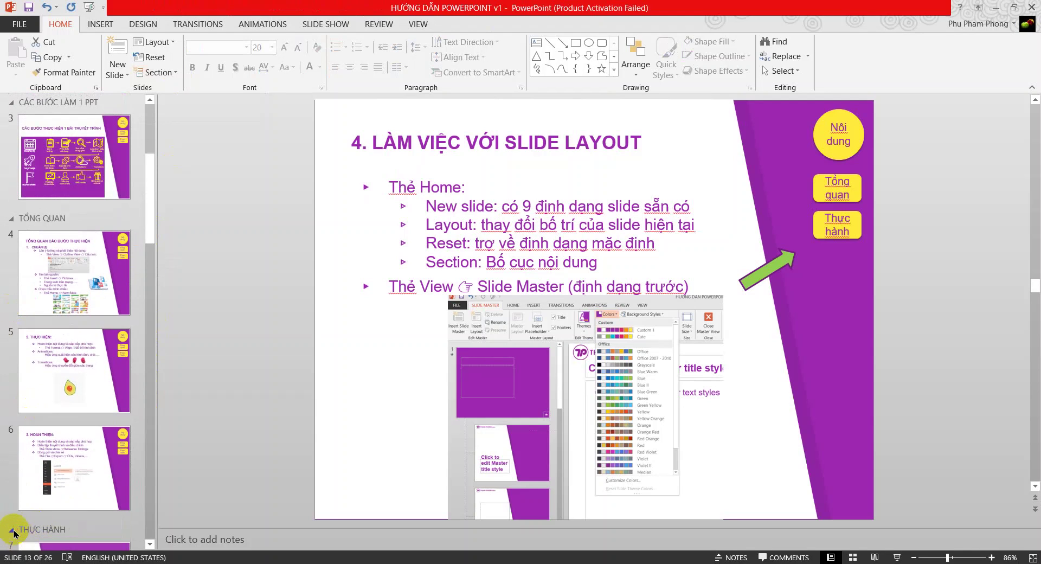
{"action": "left_click", "coordinate": [10, 219]}
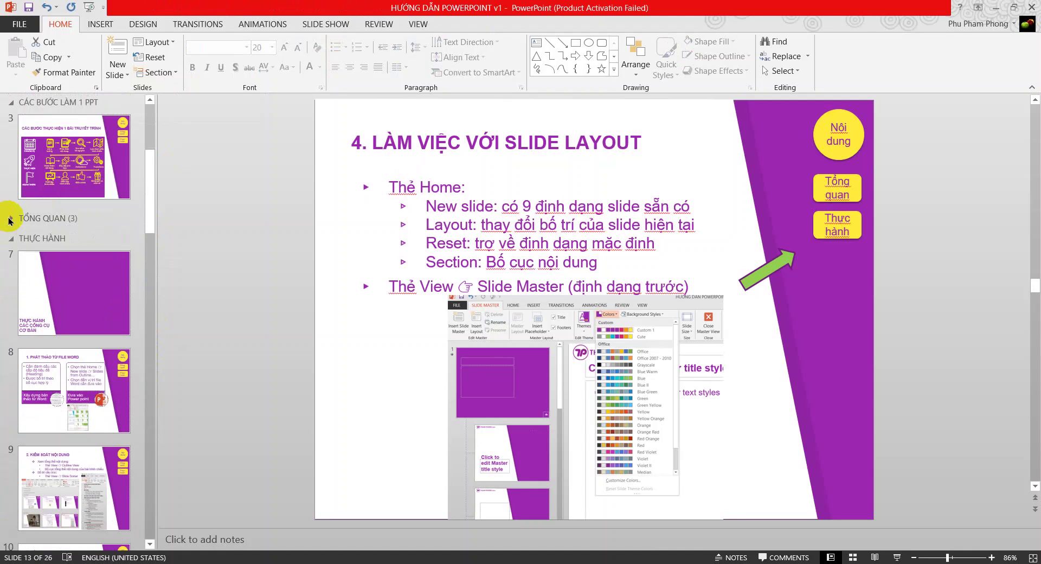
{"action": "left_click", "coordinate": [9, 220]}
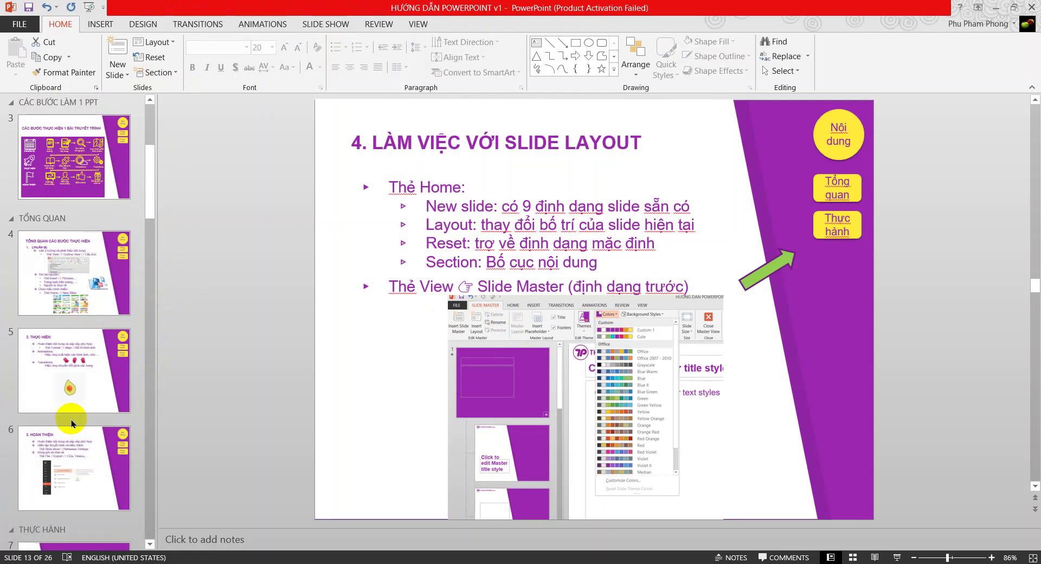
Add a new Untitled Section starting at slide 5, collapsing and expanding it once.
{"action": "left_click", "coordinate": [50, 394]}
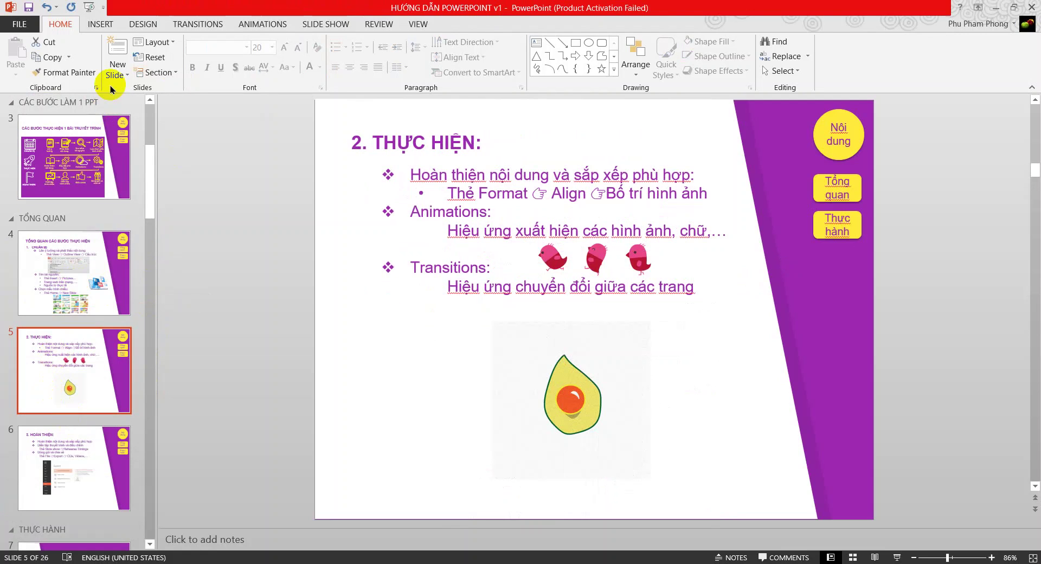
{"action": "left_click", "coordinate": [180, 75]}
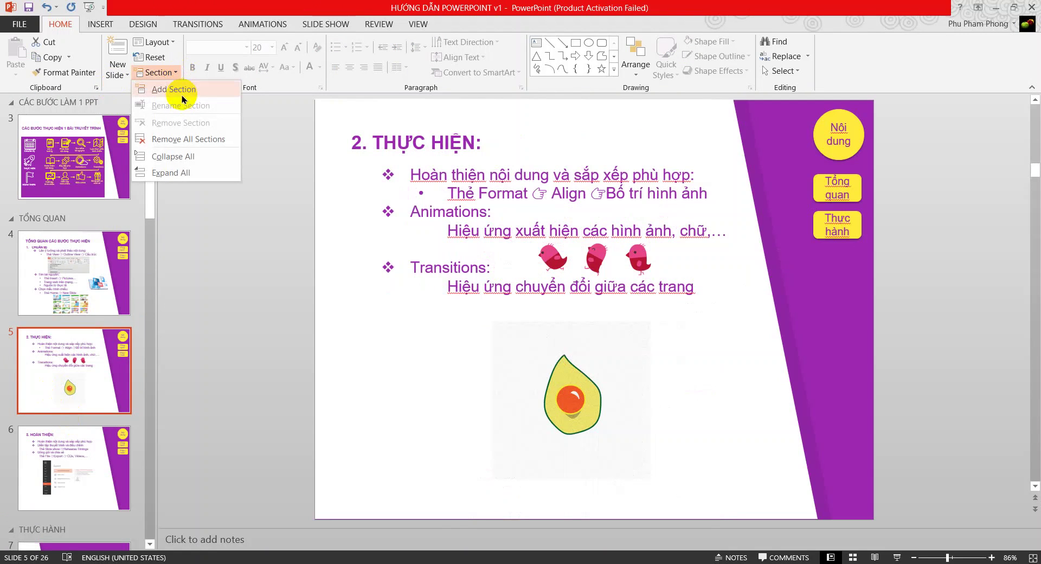
{"action": "left_click", "coordinate": [184, 90]}
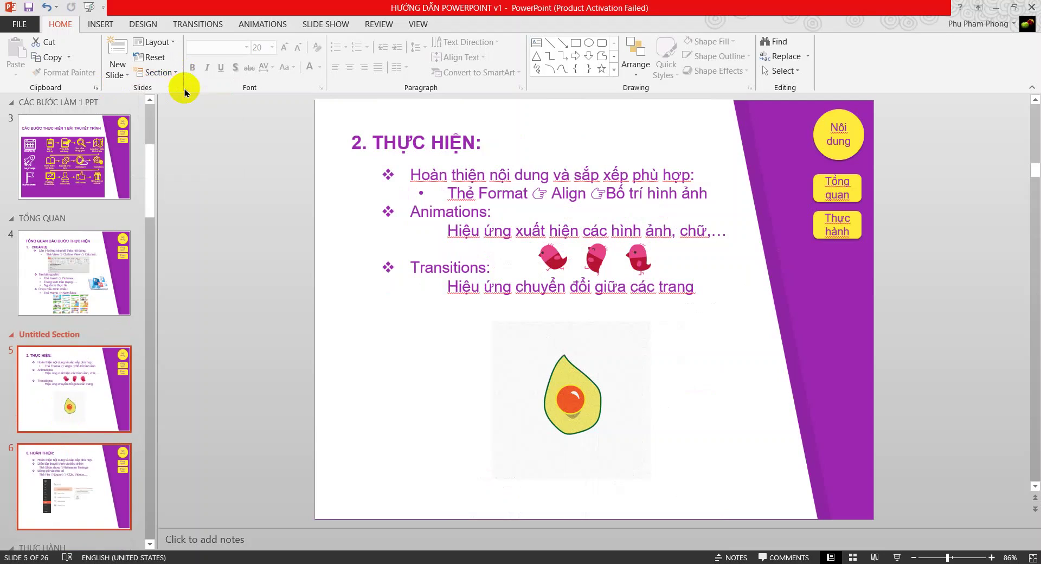
{"action": "double_click", "coordinate": [50, 338]}
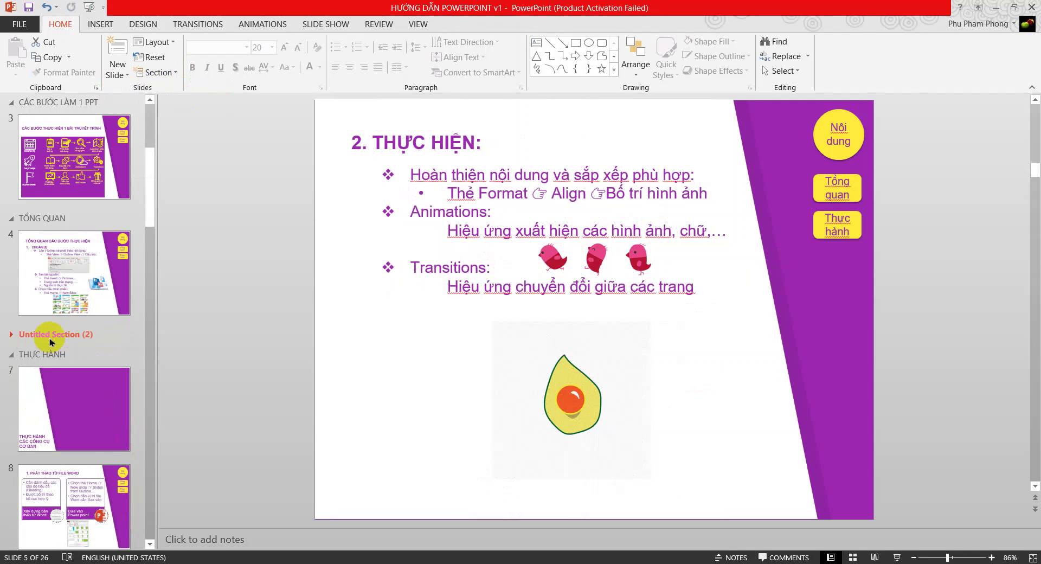
{"action": "double_click", "coordinate": [50, 337]}
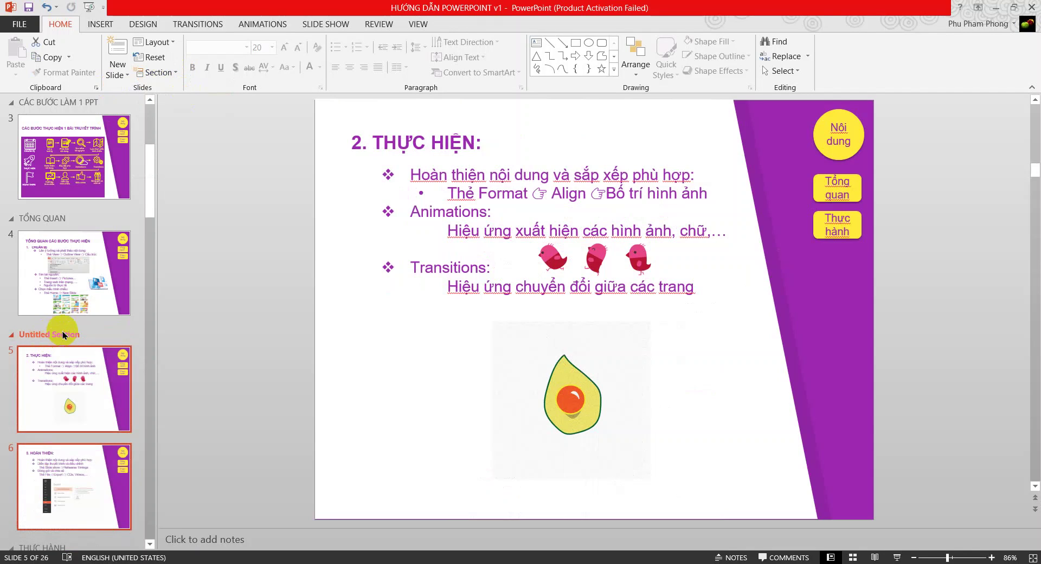
Cancel renaming the Untitled Section, then remove it so its slides rejoin TỔNG QUAN.
{"action": "right_click", "coordinate": [63, 334]}
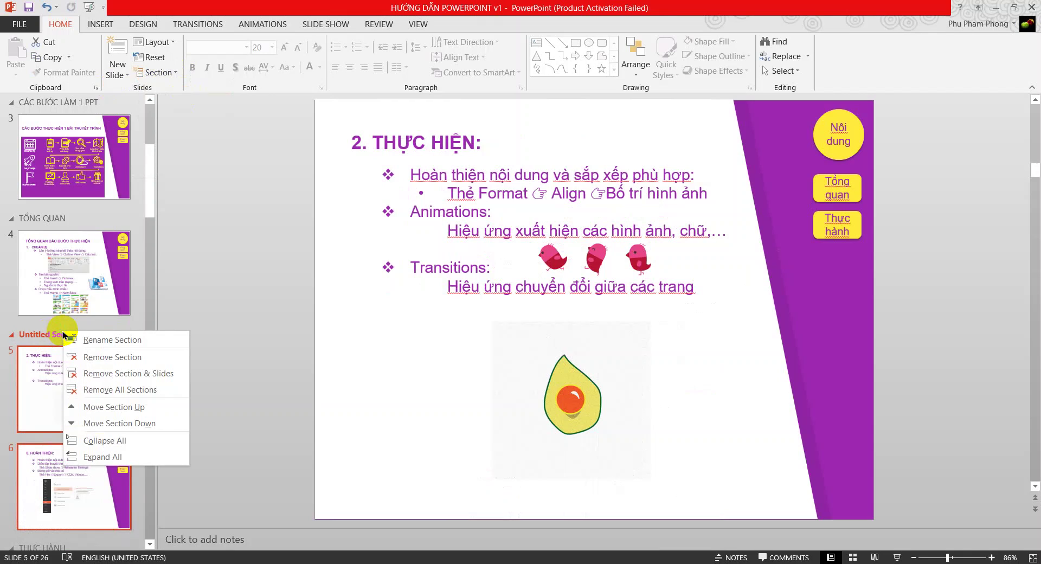
{"action": "left_click", "coordinate": [109, 340]}
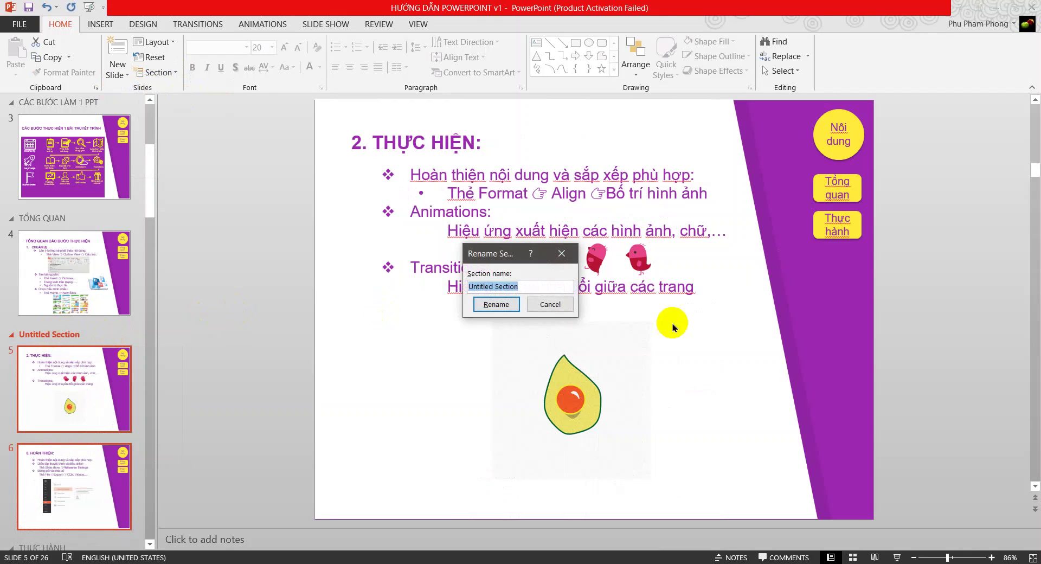
{"action": "left_click", "coordinate": [543, 305]}
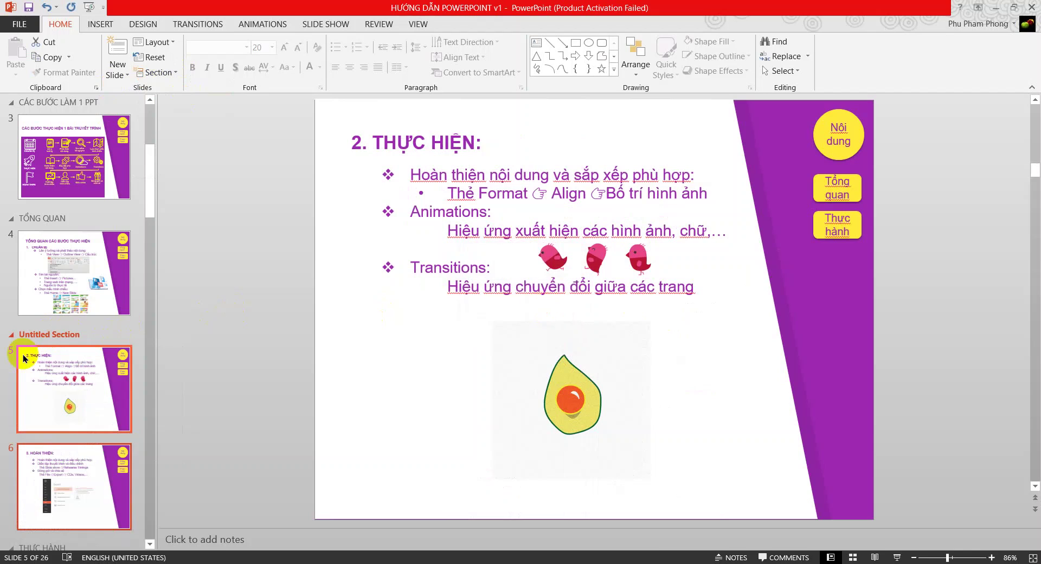
{"action": "right_click", "coordinate": [40, 333]}
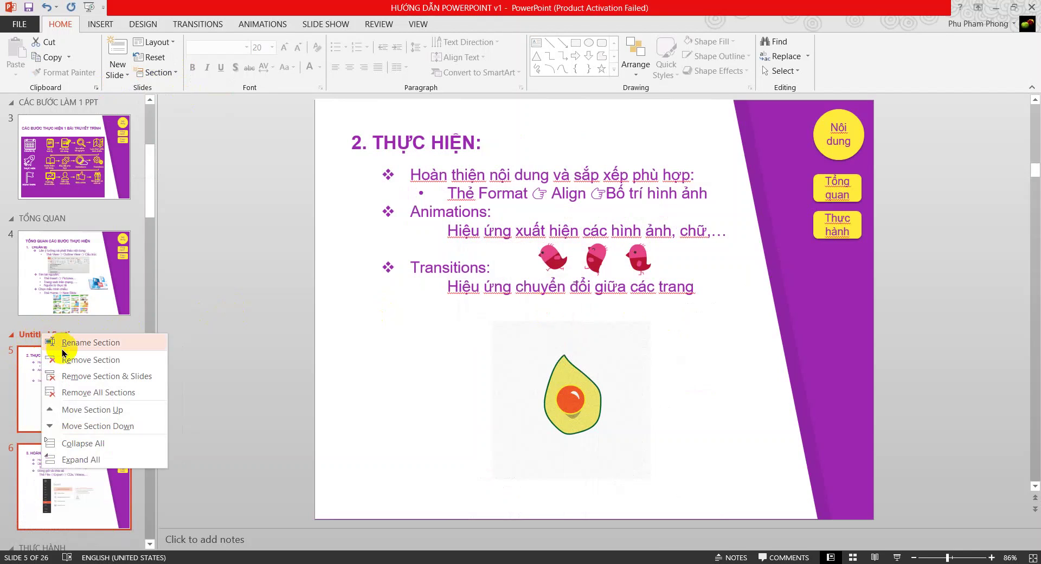
{"action": "left_click", "coordinate": [85, 362]}
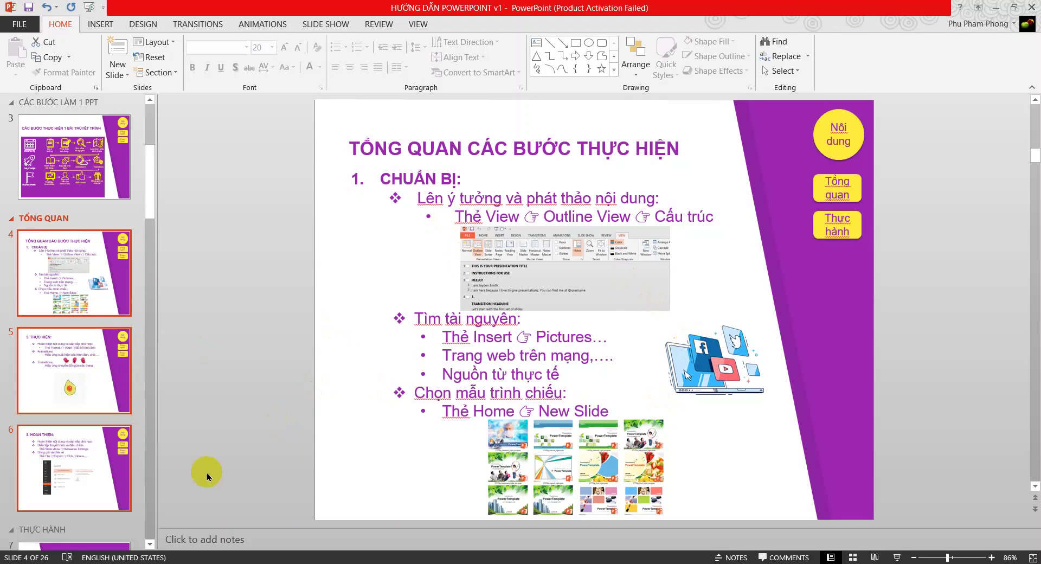
Scroll the slide pane down to slide 13 and show the View options.
{"action": "left_click", "coordinate": [105, 476]}
{"action": "scroll", "coordinate": [105, 476], "scroll_direction": "down", "scroll_amount": 3}
{"action": "scroll", "coordinate": [105, 475], "scroll_direction": "down", "scroll_amount": 3}
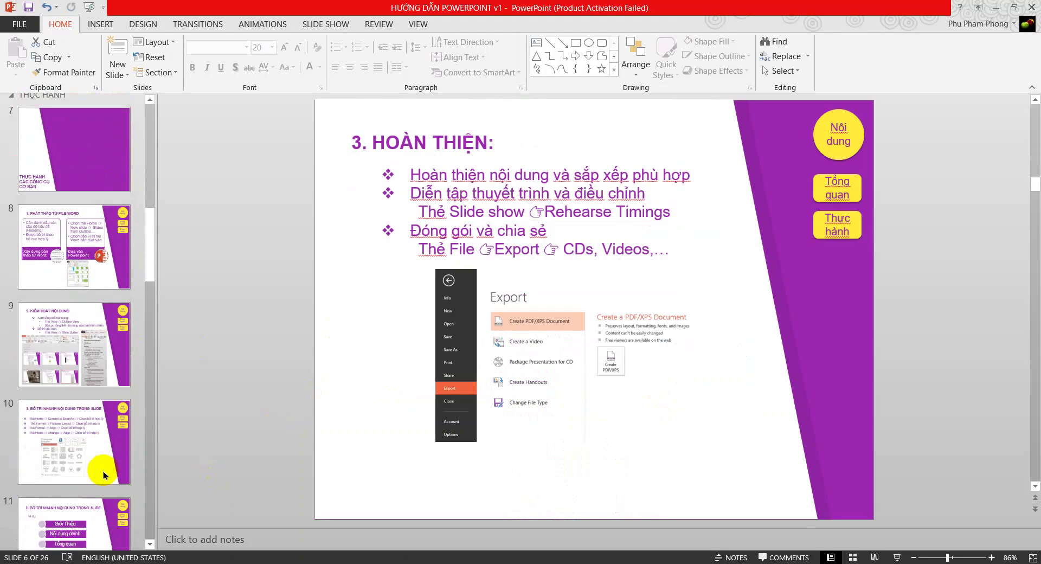
{"action": "scroll", "coordinate": [105, 475], "scroll_direction": "down", "scroll_amount": 3}
{"action": "scroll", "coordinate": [105, 475], "scroll_direction": "down", "scroll_amount": 3}
{"action": "scroll", "coordinate": [106, 475], "scroll_direction": "down", "scroll_amount": 1}
{"action": "left_click", "coordinate": [103, 476]}
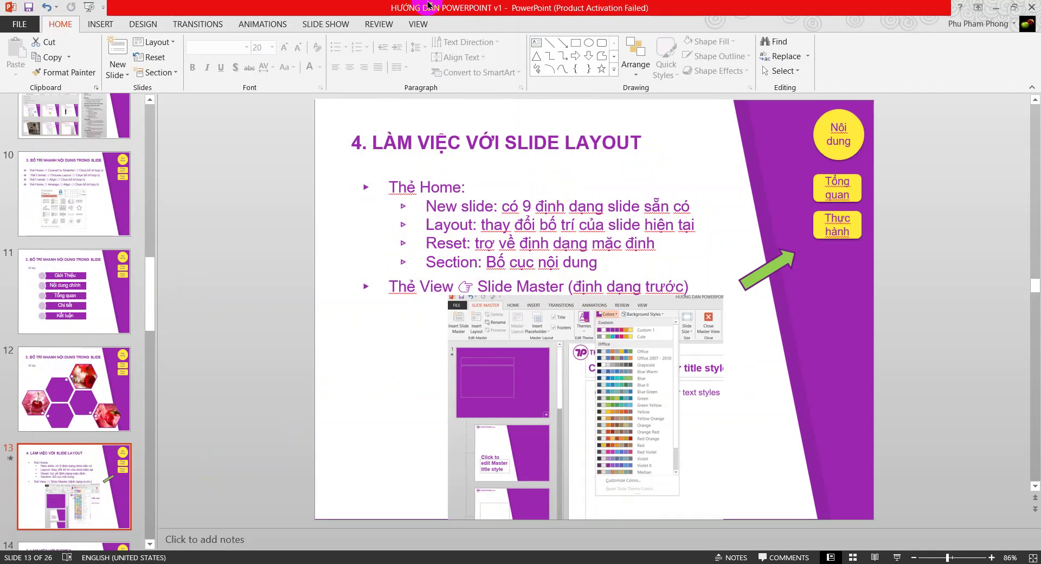
{"action": "left_click", "coordinate": [411, 27]}
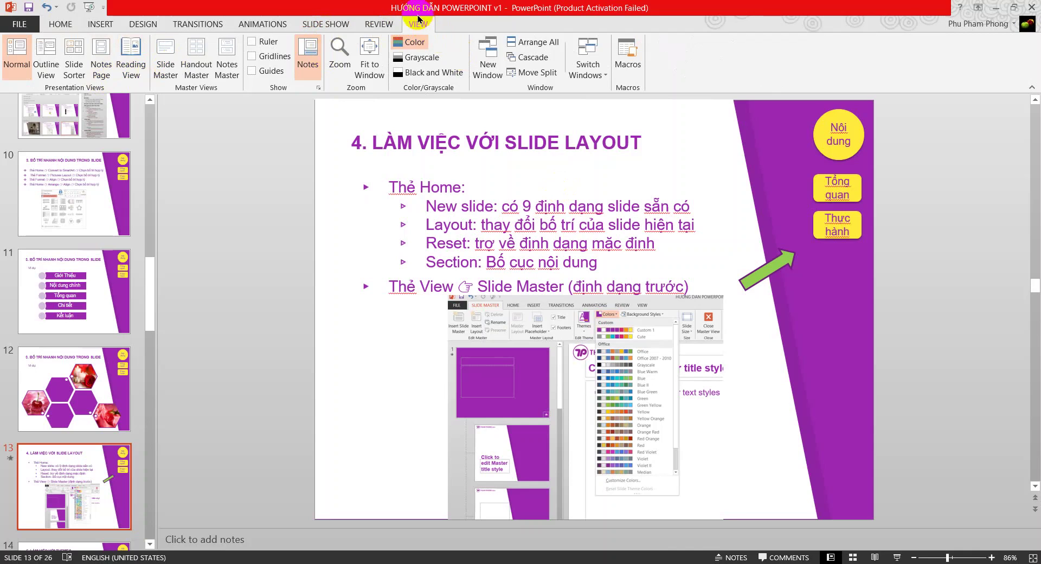
Enter Slide Master view and browse the Two Content, Title Slide and Title and Content layouts.
{"action": "left_click", "coordinate": [169, 62]}
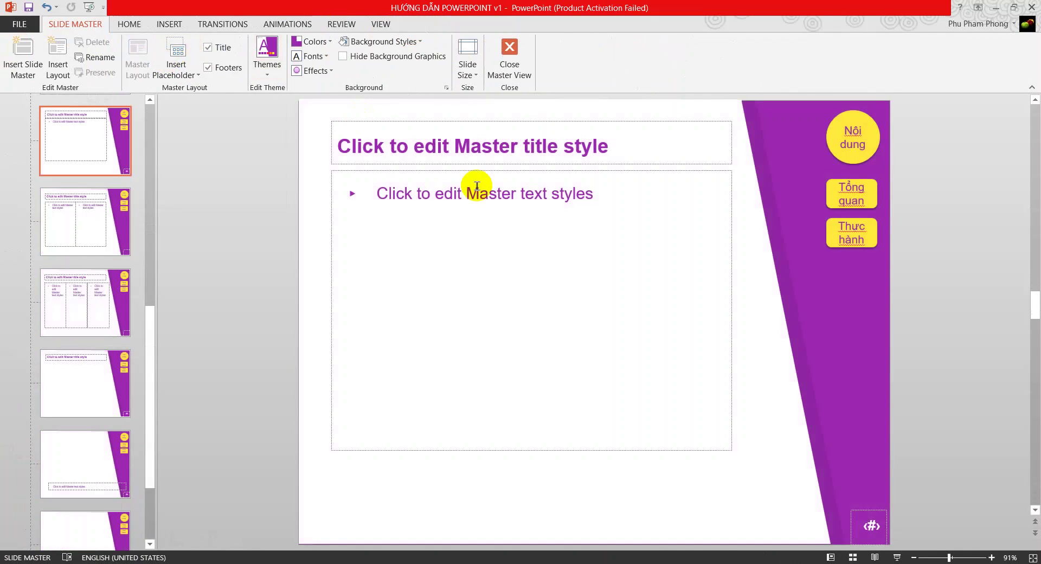
{"action": "left_click", "coordinate": [82, 209]}
{"action": "scroll", "coordinate": [87, 390], "scroll_direction": "down", "scroll_amount": 3}
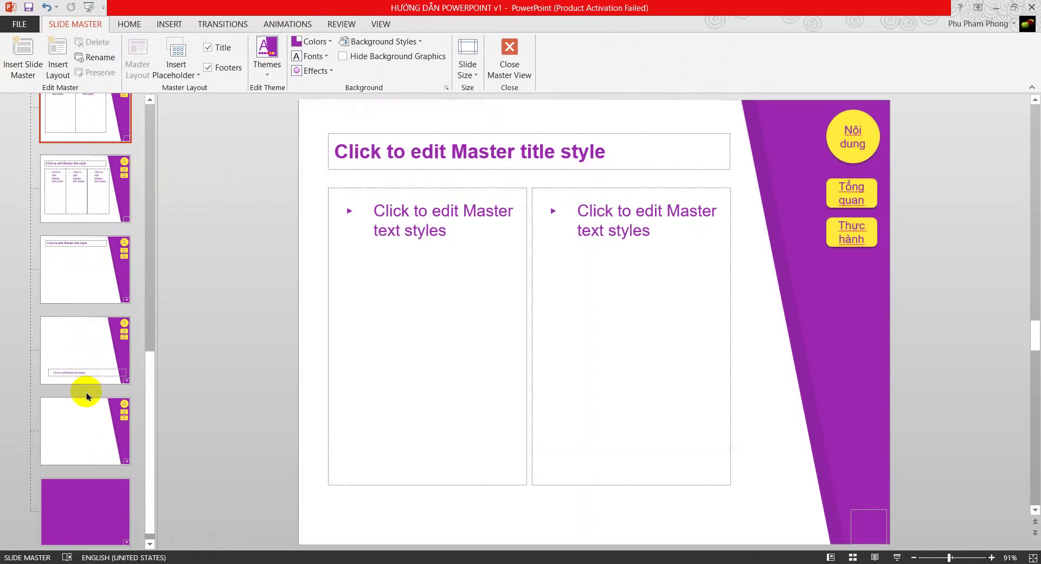
{"action": "scroll", "coordinate": [86, 393], "scroll_direction": "up", "scroll_amount": 10}
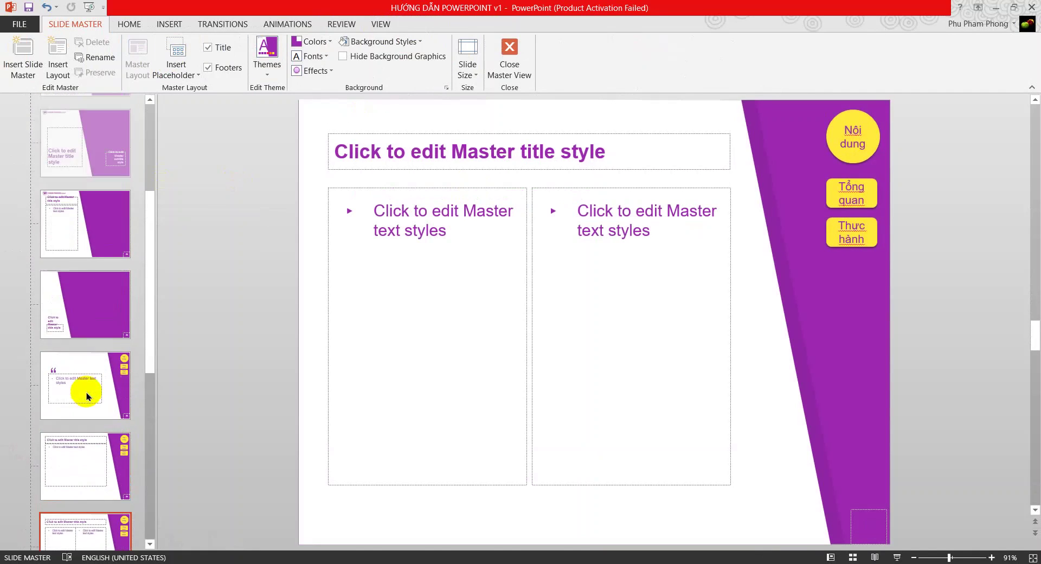
{"action": "left_click", "coordinate": [64, 202]}
{"action": "left_click", "coordinate": [76, 129]}
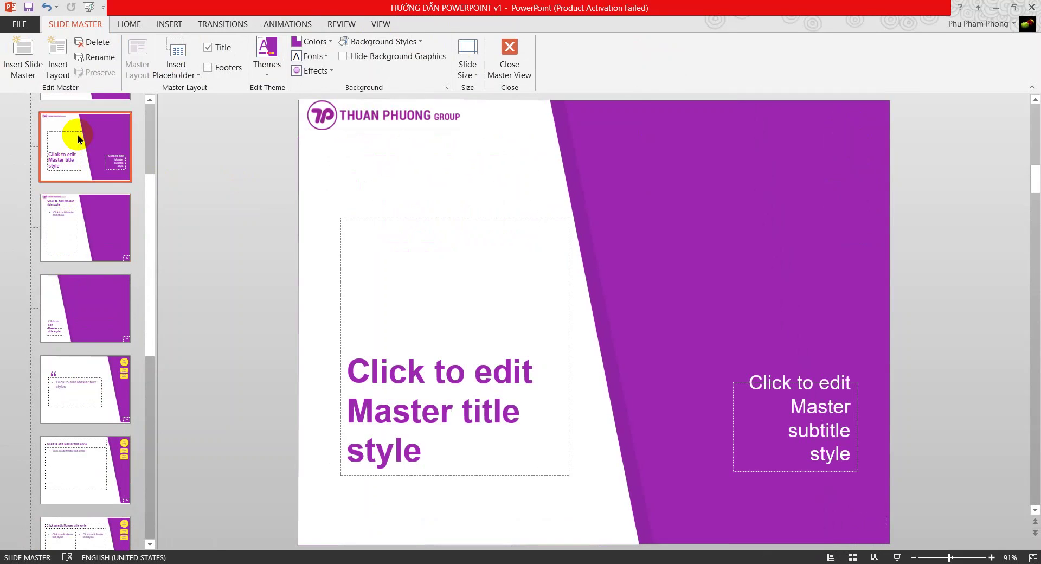
{"action": "left_click", "coordinate": [87, 233]}
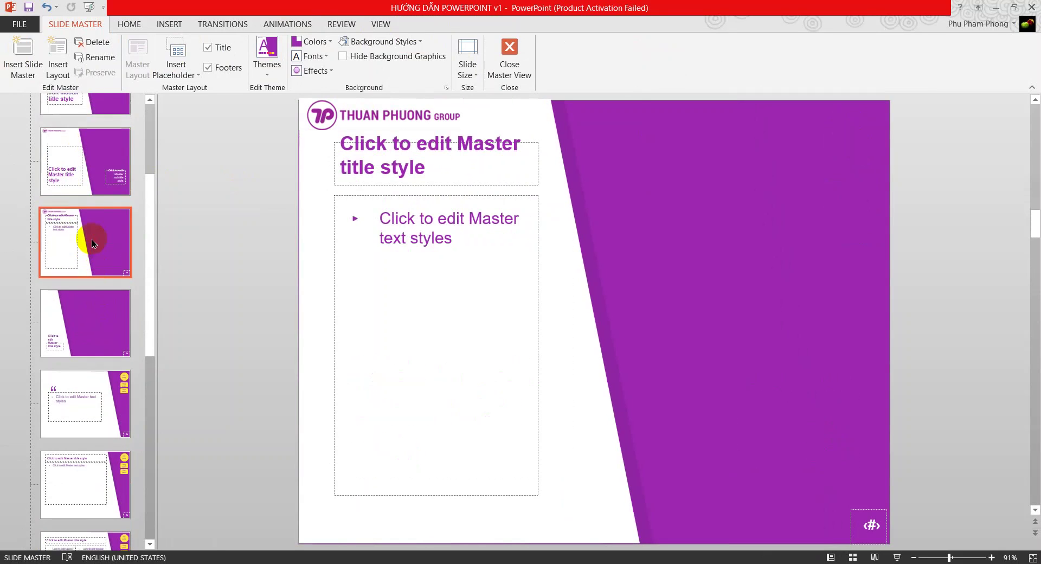
{"action": "scroll", "coordinate": [93, 243], "scroll_direction": "up", "scroll_amount": 3}
{"action": "left_click_drag", "start_coordinate": [92, 242], "coordinate": [92, 239]}
{"action": "scroll", "coordinate": [92, 239], "scroll_direction": "down", "scroll_amount": 3}
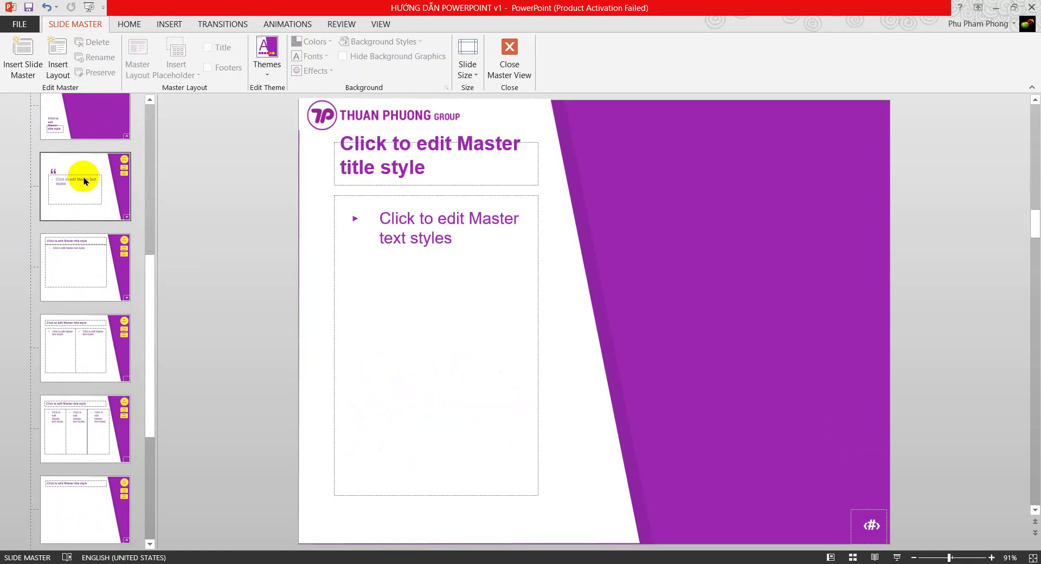
Step through the quote and Two Content layouts to the three-content layout with navigation buttons.
{"action": "left_click", "coordinate": [82, 179]}
{"action": "left_click", "coordinate": [88, 255]}
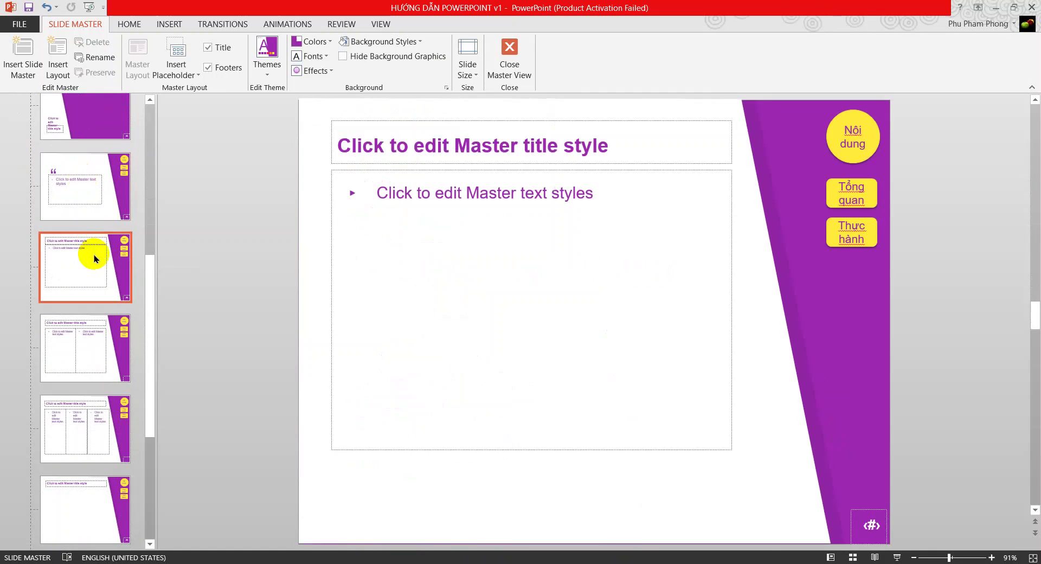
{"action": "left_click", "coordinate": [85, 332]}
{"action": "left_click", "coordinate": [83, 422]}
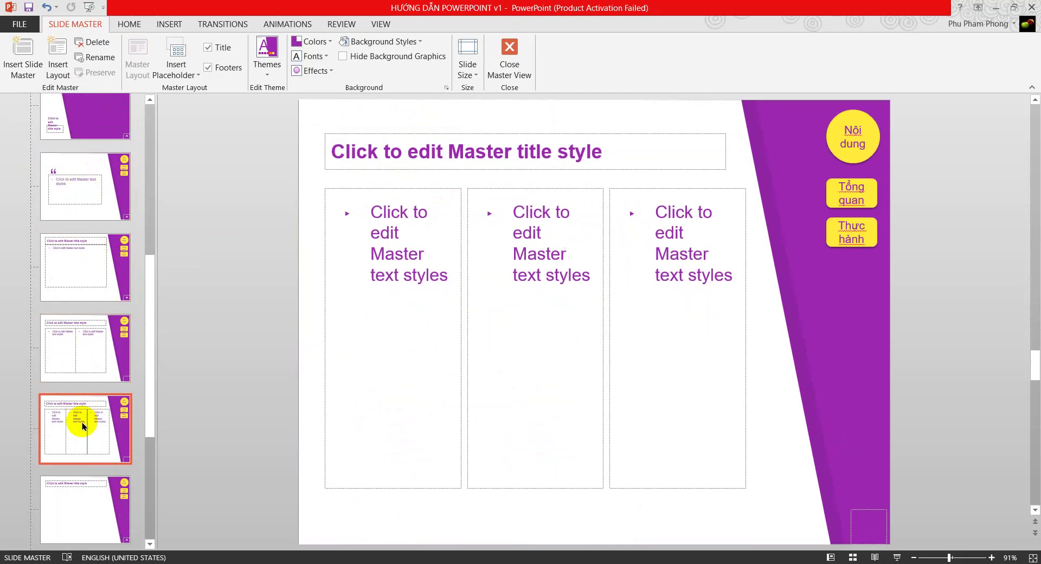
{"action": "scroll", "coordinate": [83, 426], "scroll_direction": "down", "scroll_amount": 3}
{"action": "scroll", "coordinate": [83, 426], "scroll_direction": "up", "scroll_amount": 1}
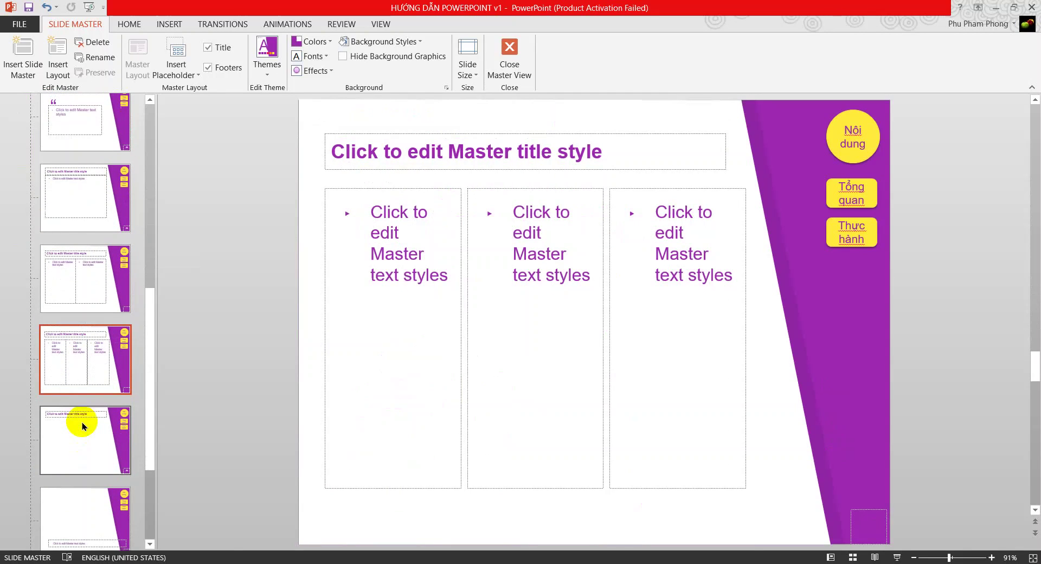
{"action": "left_click", "coordinate": [797, 207]}
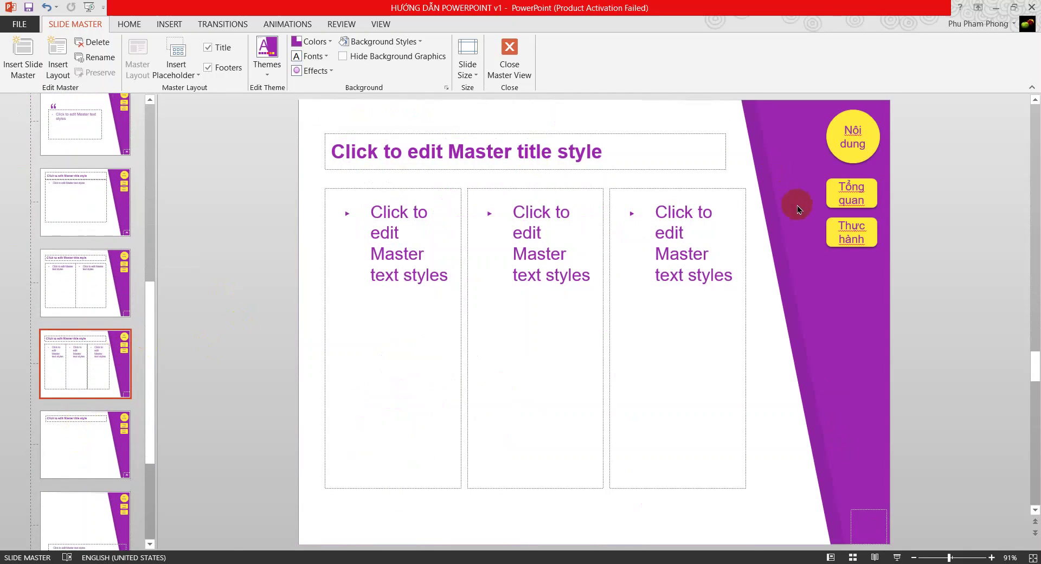
Reposition the Thực hành button beneath Tổng quan on the three-content layout, undoing one misplaced move.
{"action": "left_click", "coordinate": [828, 222]}
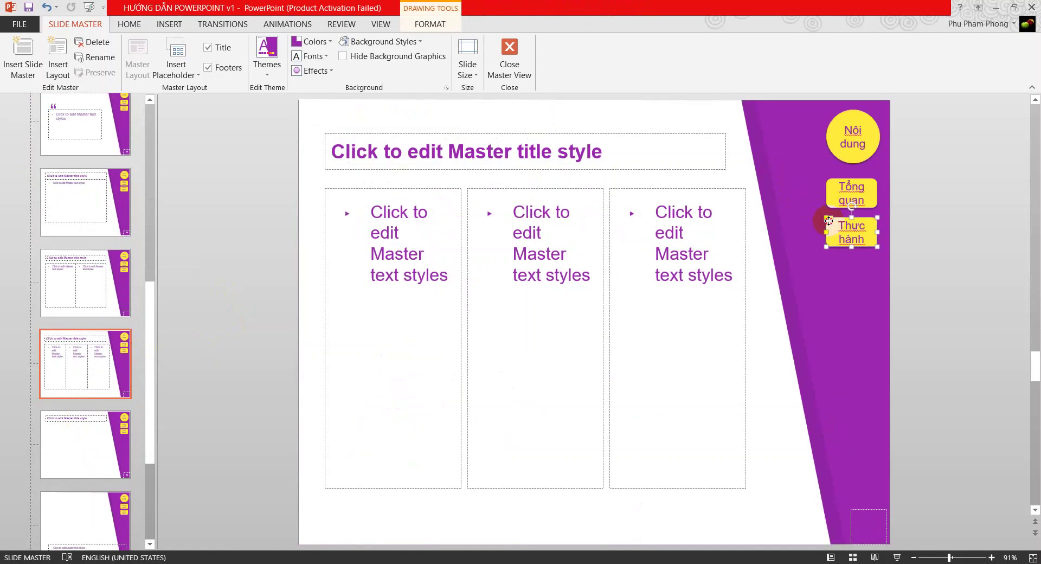
{"action": "mouse_move", "coordinate": [828, 221]}
{"action": "left_mouse_down"}
{"action": "mouse_move", "coordinate": [805, 288]}
{"action": "mouse_move", "coordinate": [845, 227]}
{"action": "left_mouse_up"}
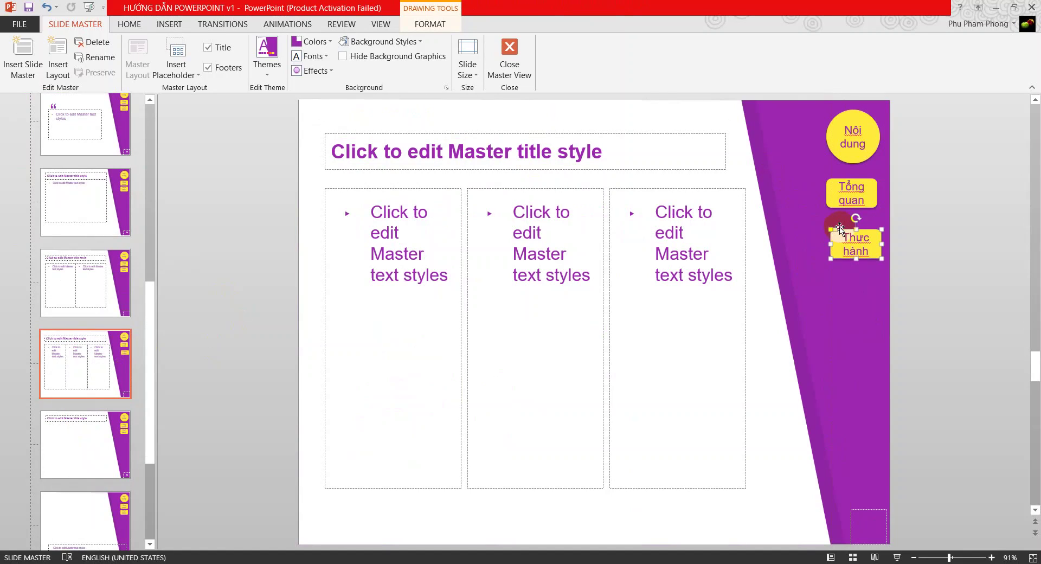
{"action": "left_click_drag", "start_coordinate": [844, 229], "coordinate": [833, 236]}
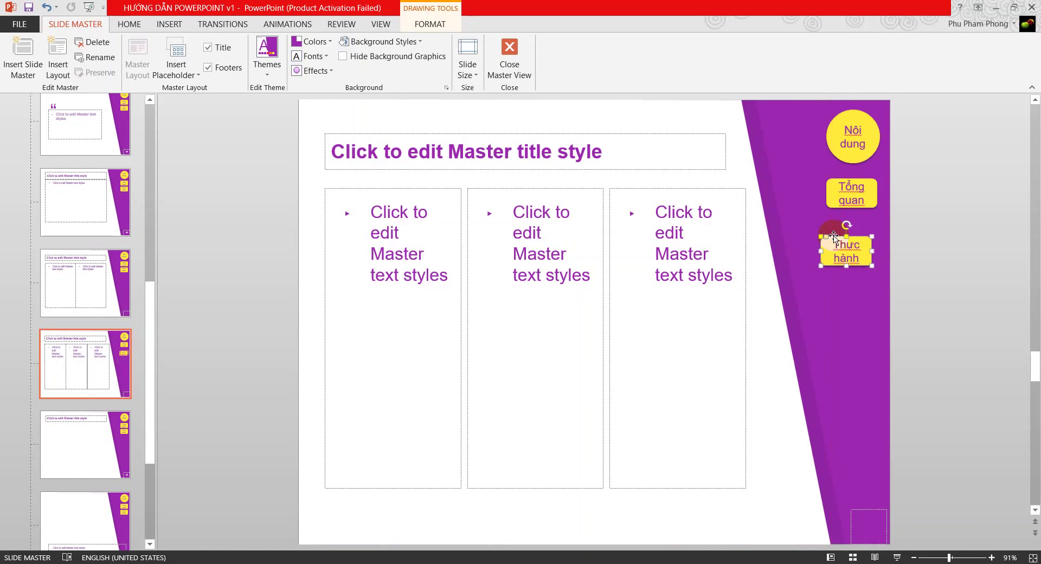
{"action": "key", "text": "ctrl+z"}
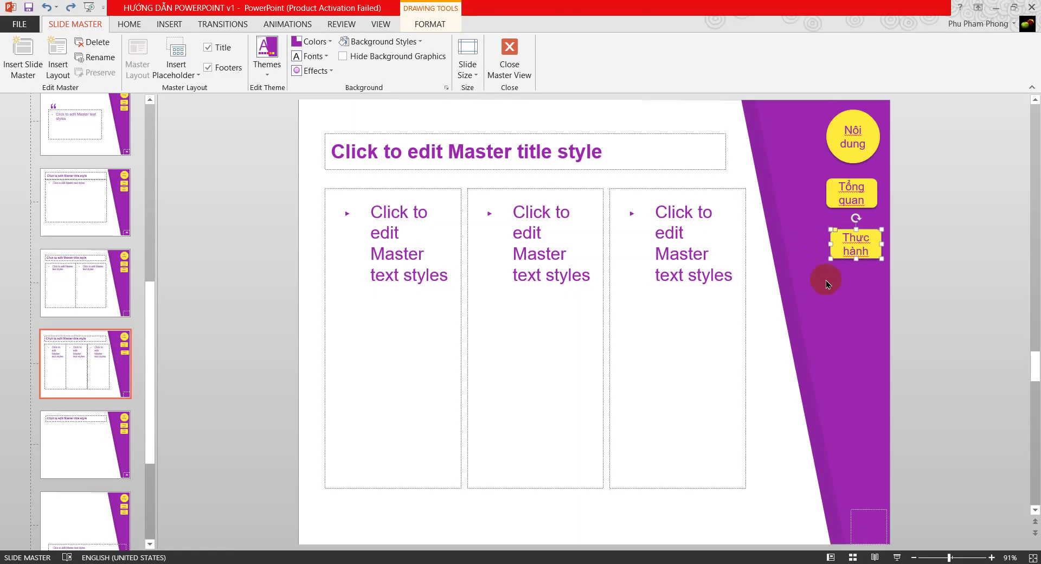
{"action": "left_click", "coordinate": [842, 287]}
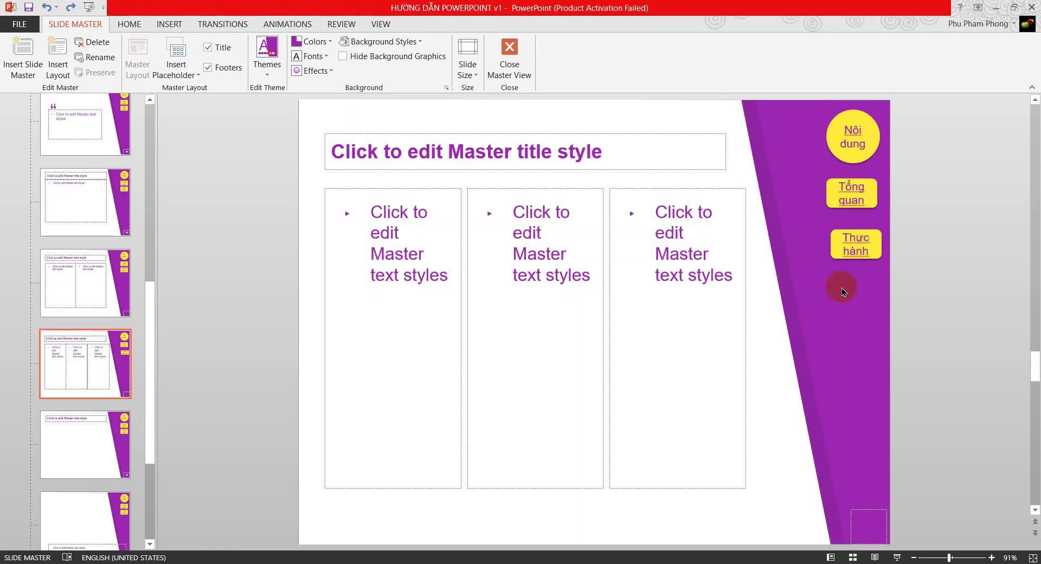
{"action": "mouse_move", "coordinate": [836, 239]}
{"action": "left_mouse_down"}
{"action": "mouse_move", "coordinate": [837, 267]}
{"action": "mouse_move", "coordinate": [833, 250]}
{"action": "left_mouse_up"}
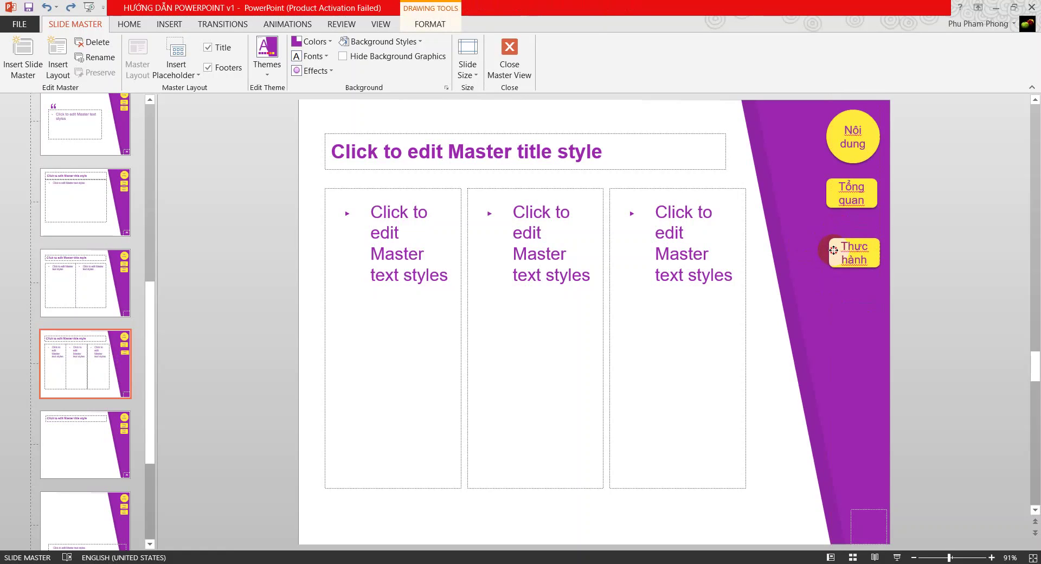
{"action": "left_click_drag", "start_coordinate": [834, 250], "coordinate": [837, 253]}
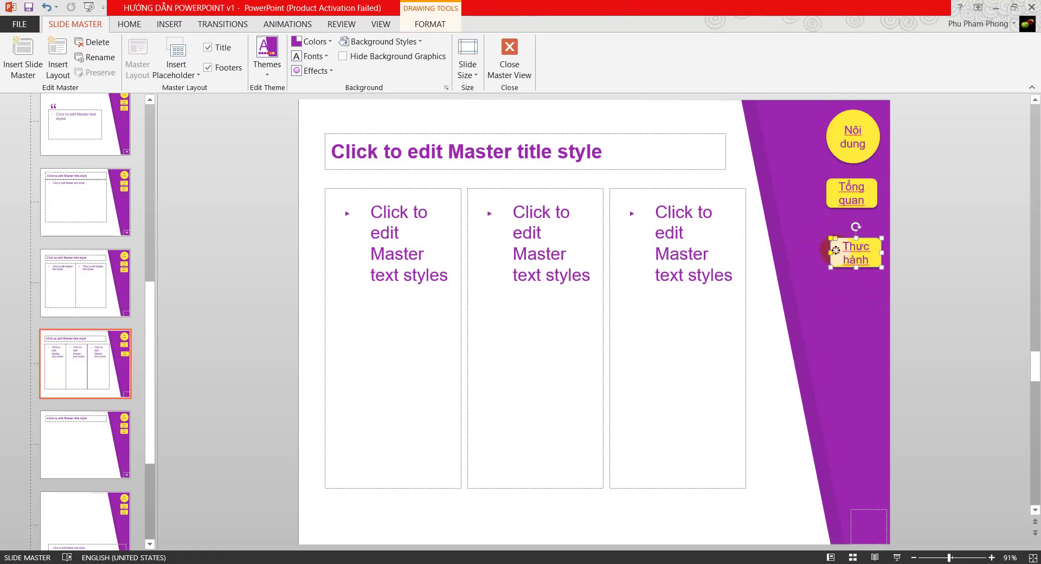
{"action": "left_click_drag", "start_coordinate": [836, 250], "coordinate": [834, 246]}
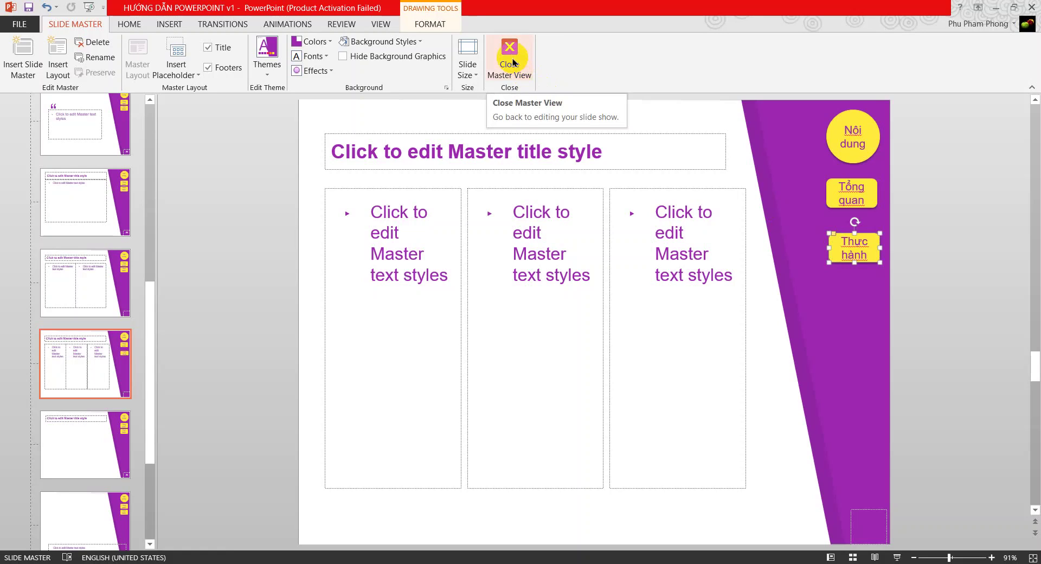
{"action": "left_click", "coordinate": [510, 134]}
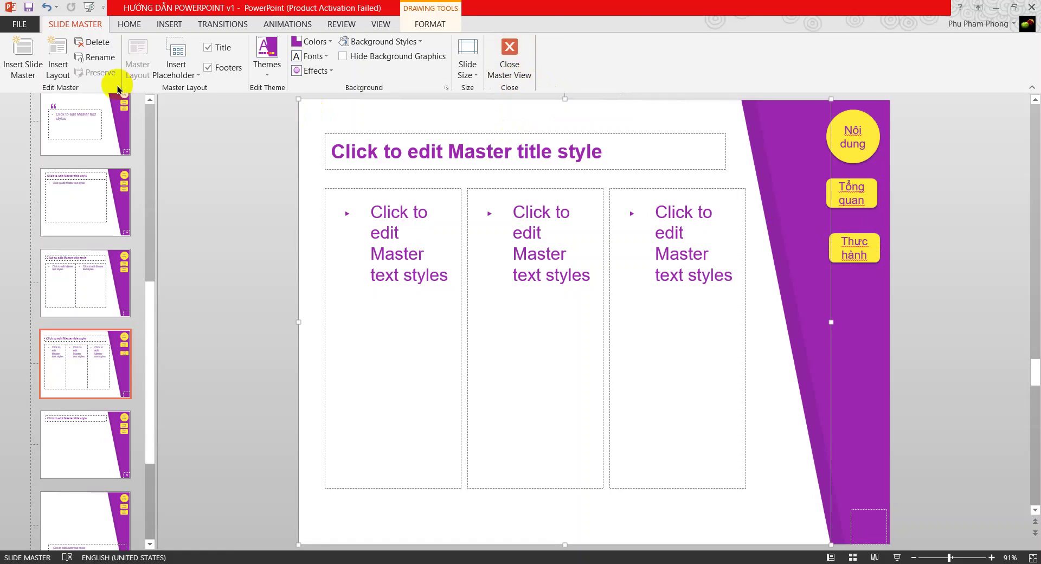
Review the quote, Title Slide and Title and Content layouts, then close Master View.
{"action": "left_click", "coordinate": [97, 109]}
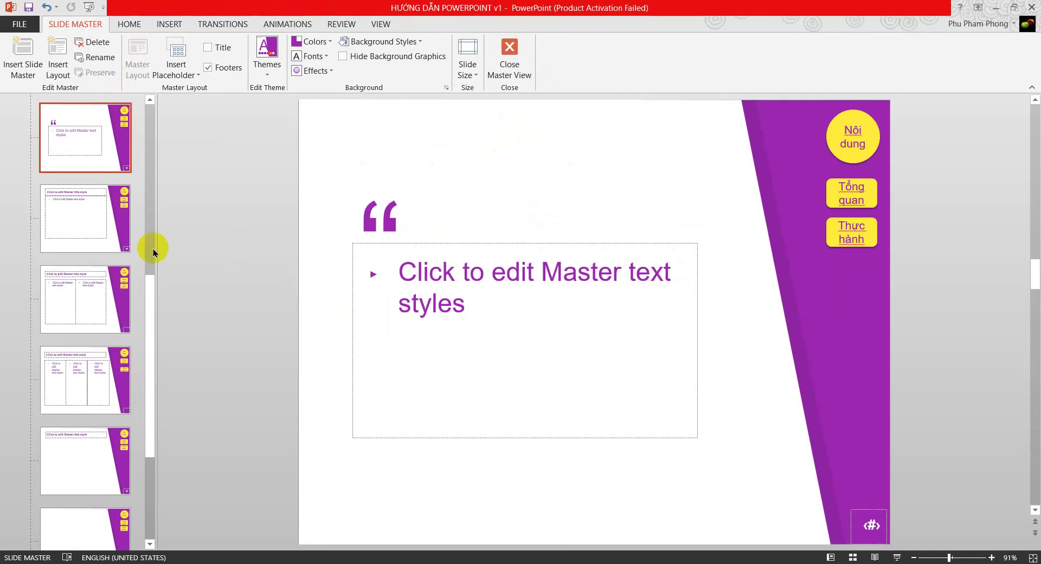
{"action": "scroll", "coordinate": [47, 198], "scroll_direction": "up", "scroll_amount": 1}
{"action": "scroll", "coordinate": [47, 199], "scroll_direction": "up", "scroll_amount": 2}
{"action": "scroll", "coordinate": [47, 199], "scroll_direction": "up", "scroll_amount": 1}
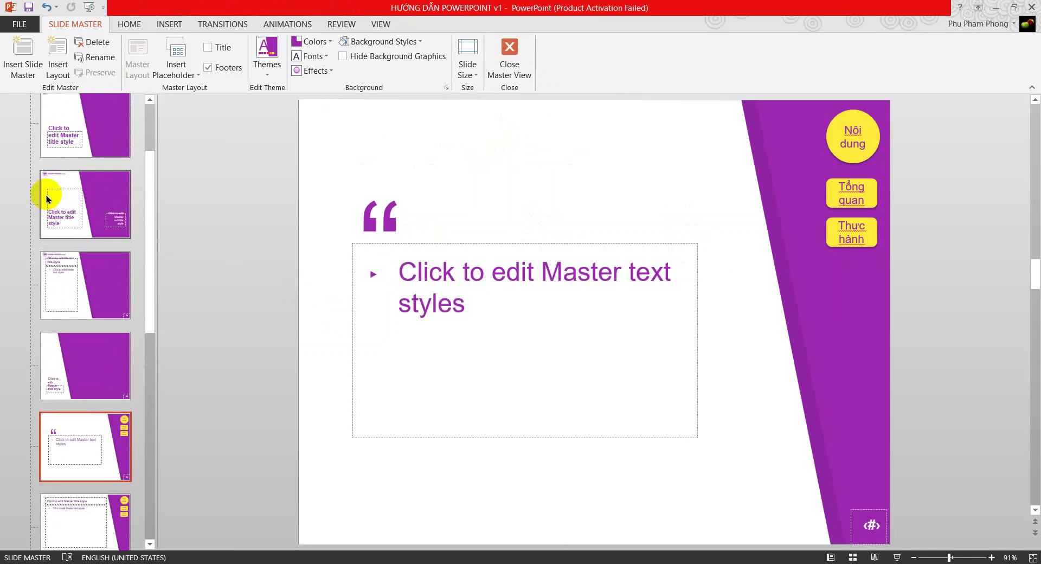
{"action": "left_click", "coordinate": [42, 192]}
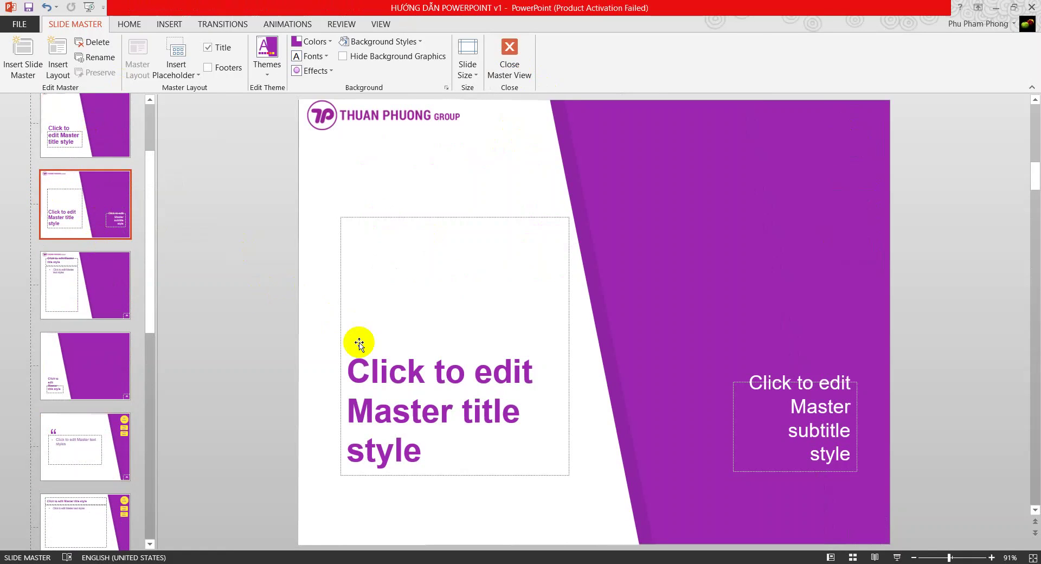
{"action": "left_click", "coordinate": [97, 303]}
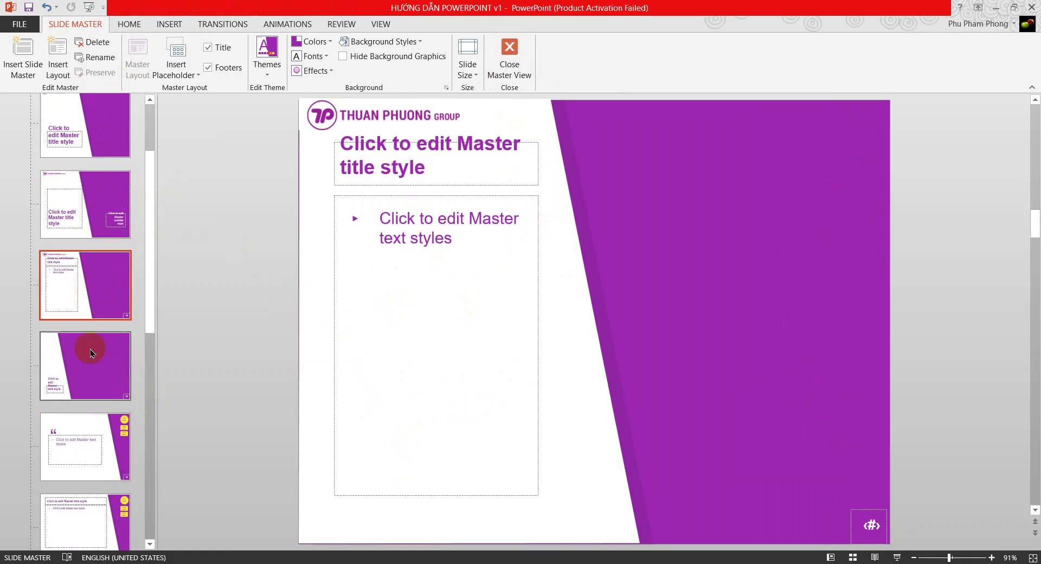
{"action": "left_click", "coordinate": [93, 376]}
{"action": "left_click", "coordinate": [510, 60]}
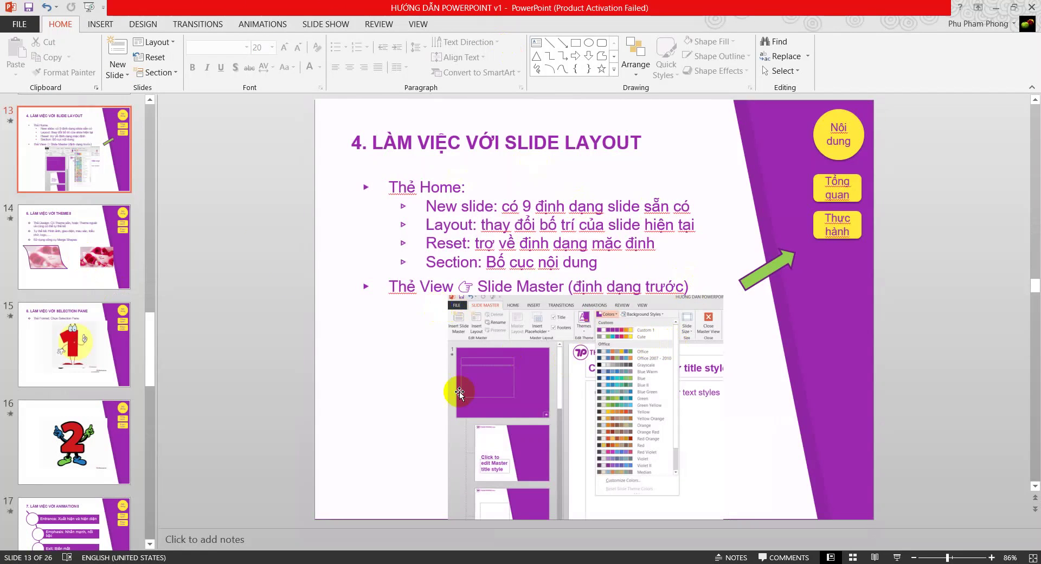
Switch back to Slide Master view and open the theme Colors list.
{"action": "left_click", "coordinate": [419, 23]}
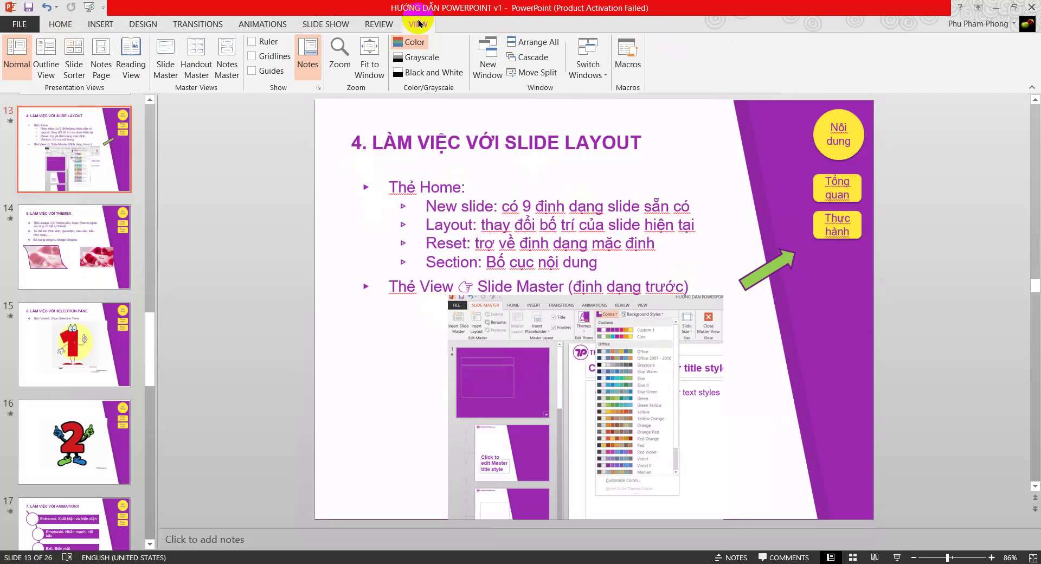
{"action": "left_click", "coordinate": [165, 60]}
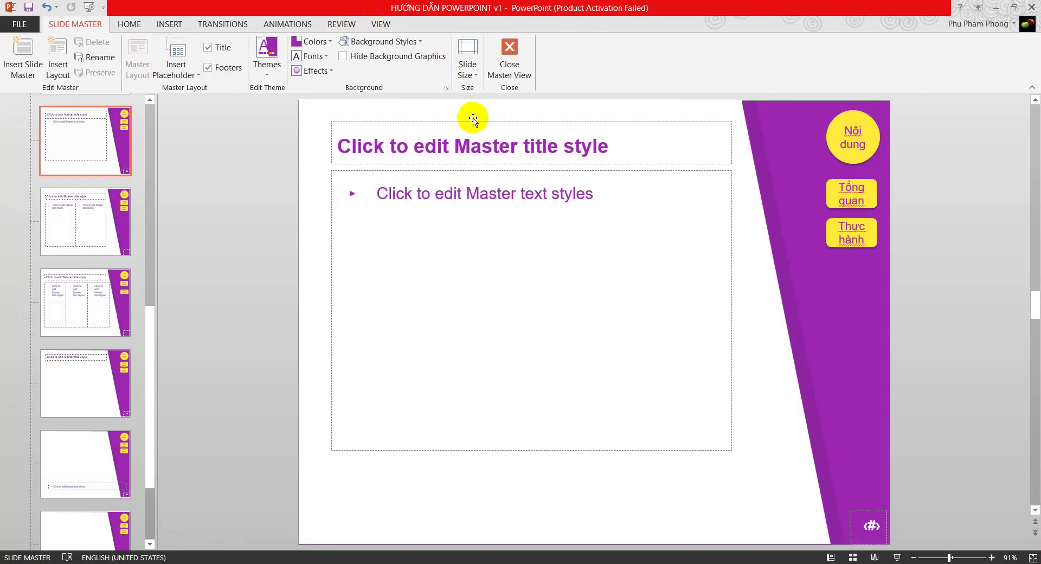
{"action": "left_click", "coordinate": [317, 41]}
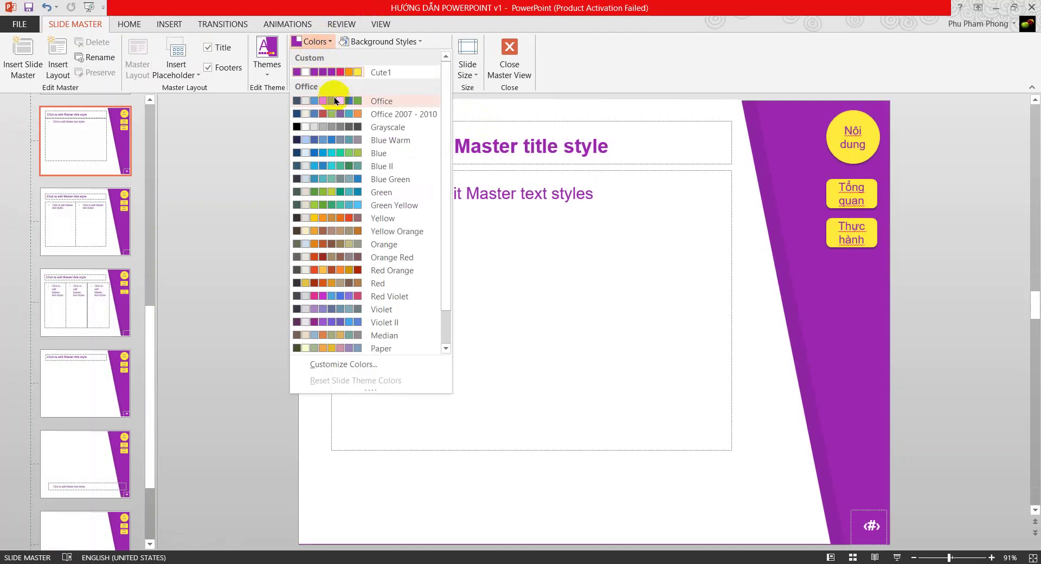
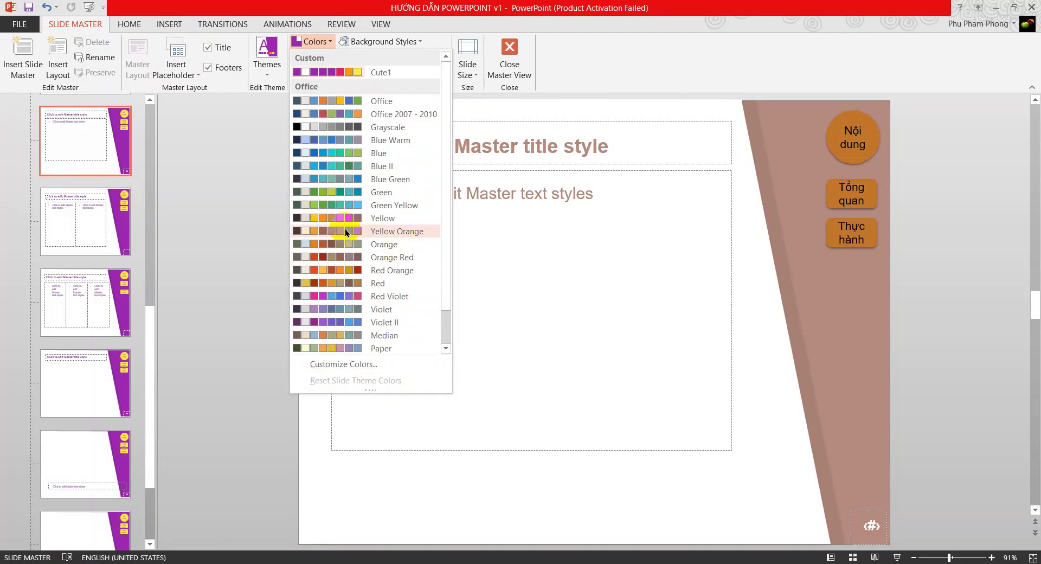
Apply the Green colour scheme to the slide master, glancing at Themes without changing it.
{"action": "left_click", "coordinate": [342, 193]}
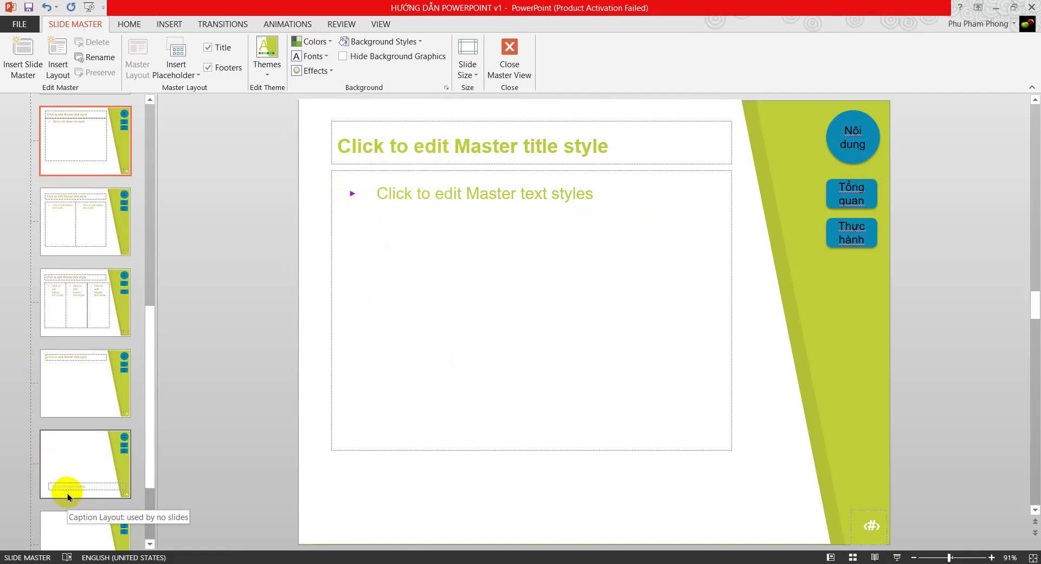
{"action": "scroll", "coordinate": [69, 493], "scroll_direction": "down", "scroll_amount": 2}
{"action": "scroll", "coordinate": [69, 493], "scroll_direction": "up", "scroll_amount": 3}
{"action": "scroll", "coordinate": [69, 491], "scroll_direction": "up", "scroll_amount": 2}
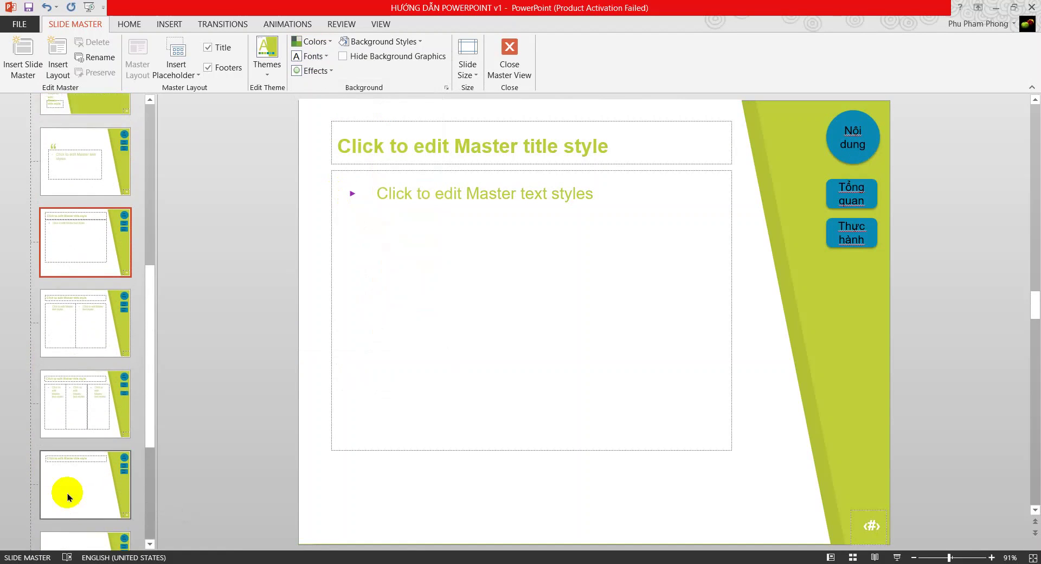
{"action": "left_click", "coordinate": [273, 76]}
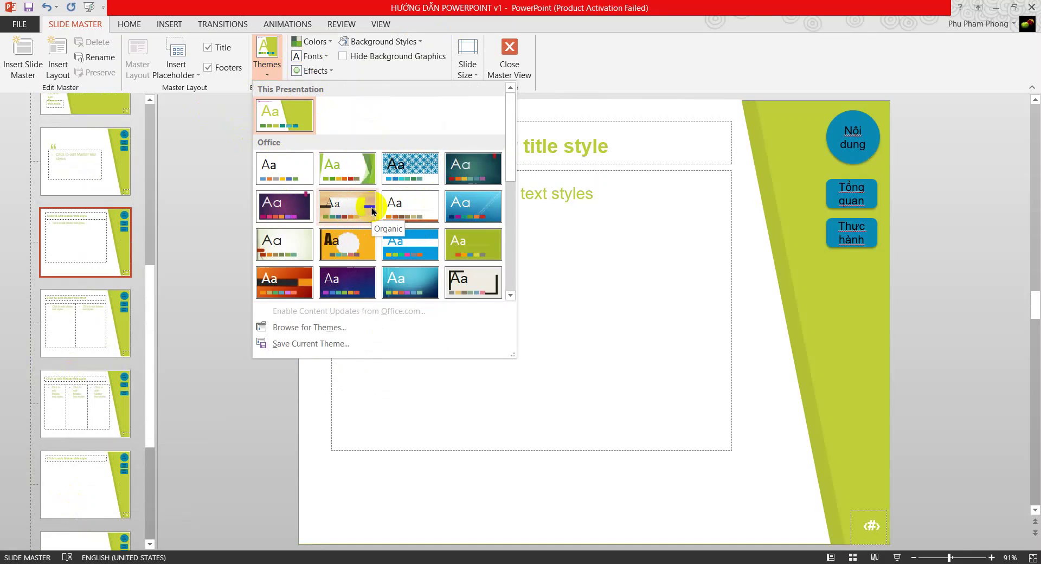
{"action": "left_click", "coordinate": [403, 9]}
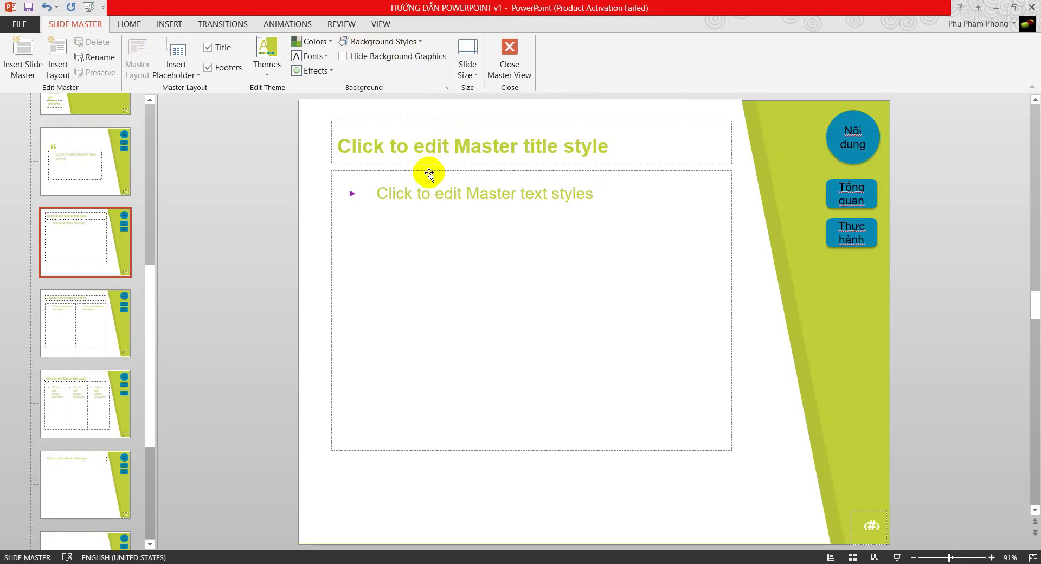
Draw a Content placeholder on the layout, then delete it.
{"action": "left_click", "coordinate": [184, 72]}
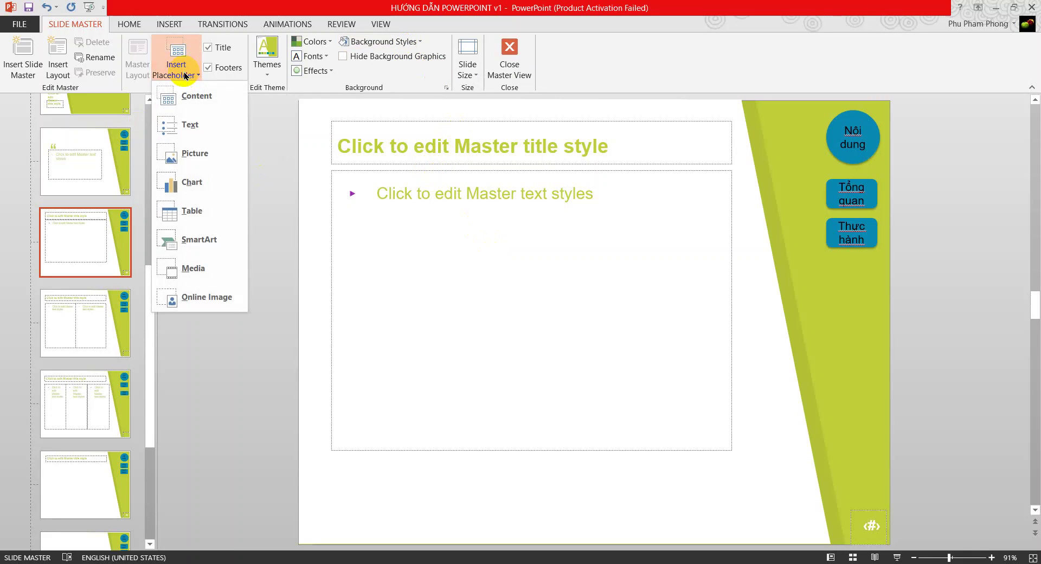
{"action": "left_click", "coordinate": [209, 101]}
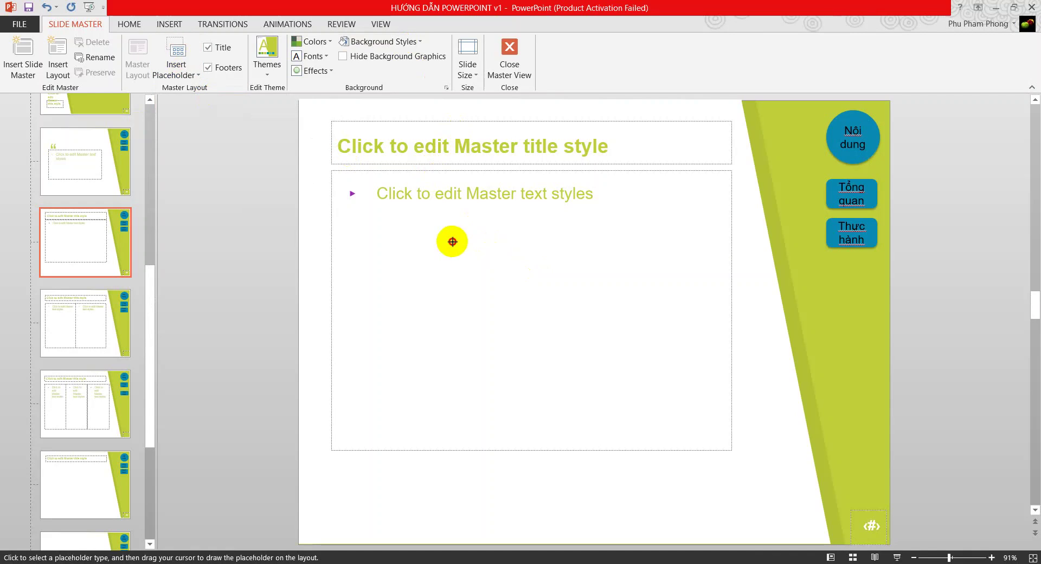
{"action": "left_click_drag", "start_coordinate": [452, 241], "coordinate": [613, 389]}
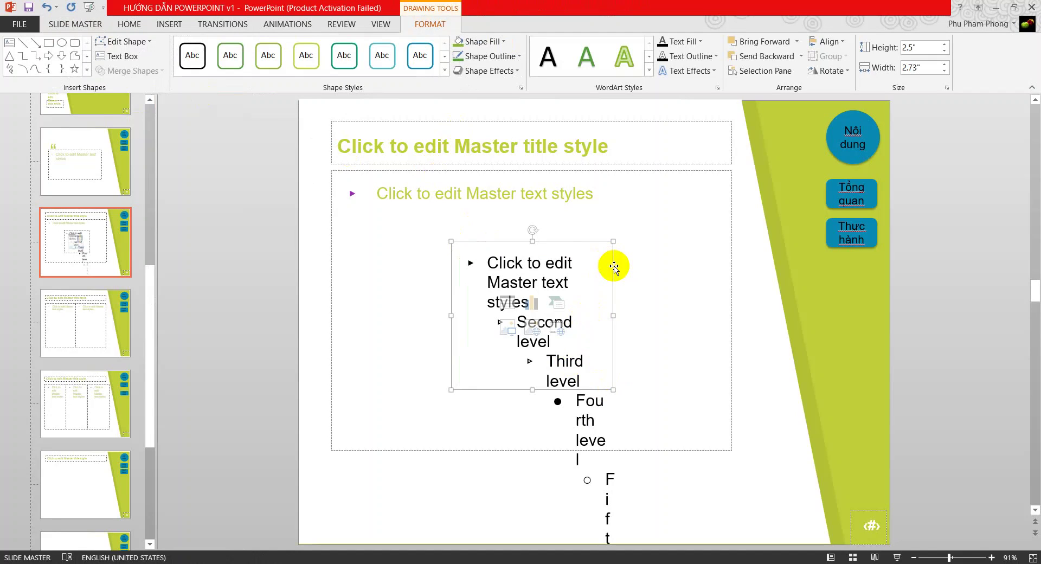
{"action": "key", "text": "Delete"}
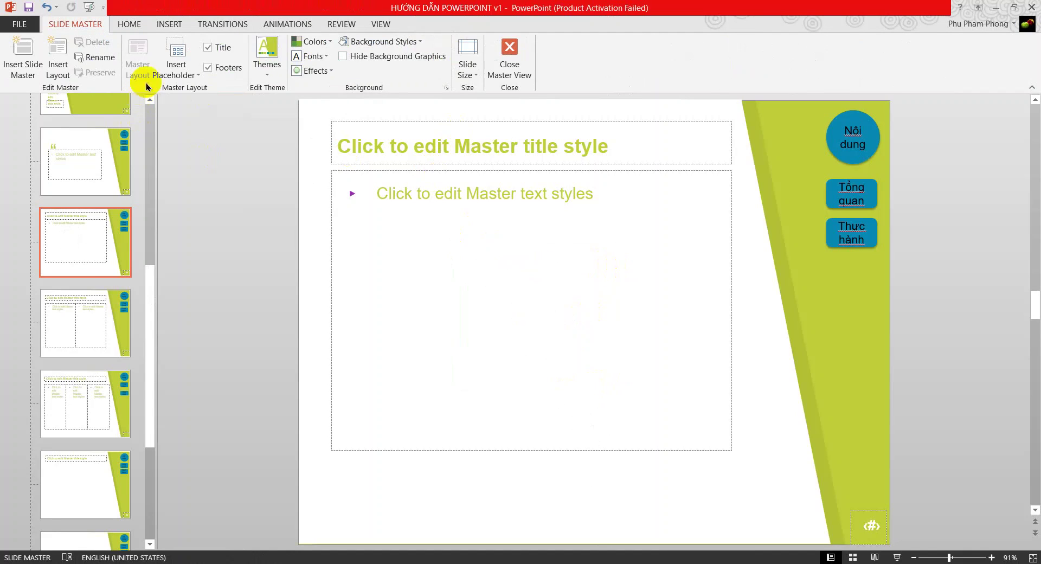
Draw a Picture placeholder, delete it, and close Master View.
{"action": "left_click", "coordinate": [181, 77]}
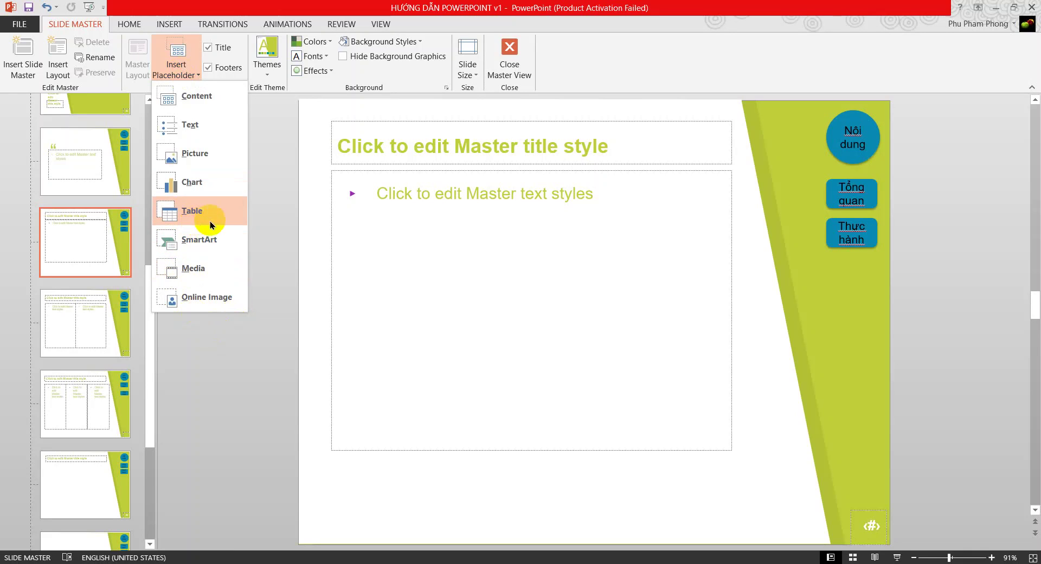
{"action": "left_click", "coordinate": [196, 154]}
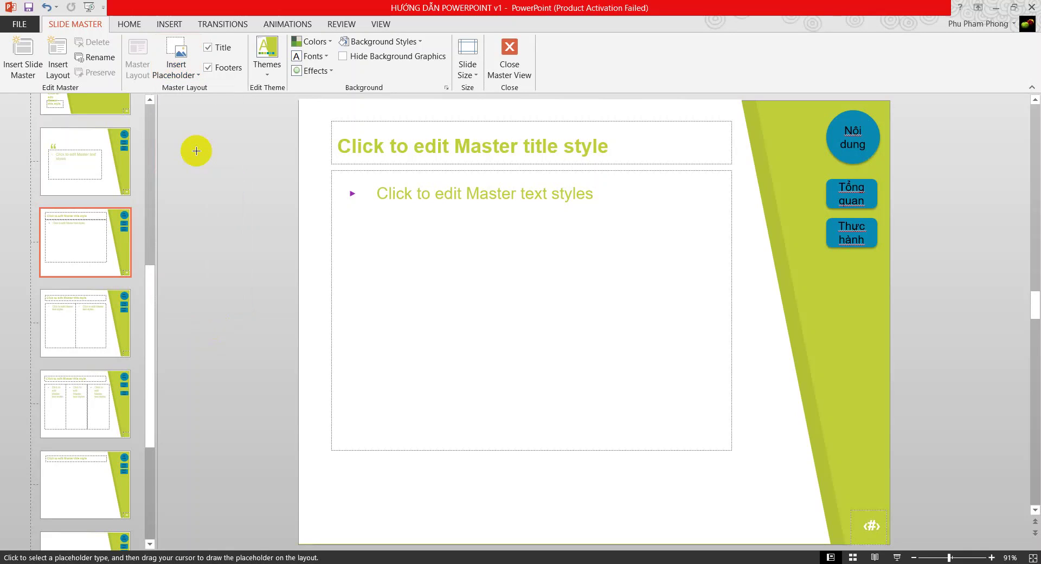
{"action": "left_click_drag", "start_coordinate": [435, 247], "coordinate": [630, 450]}
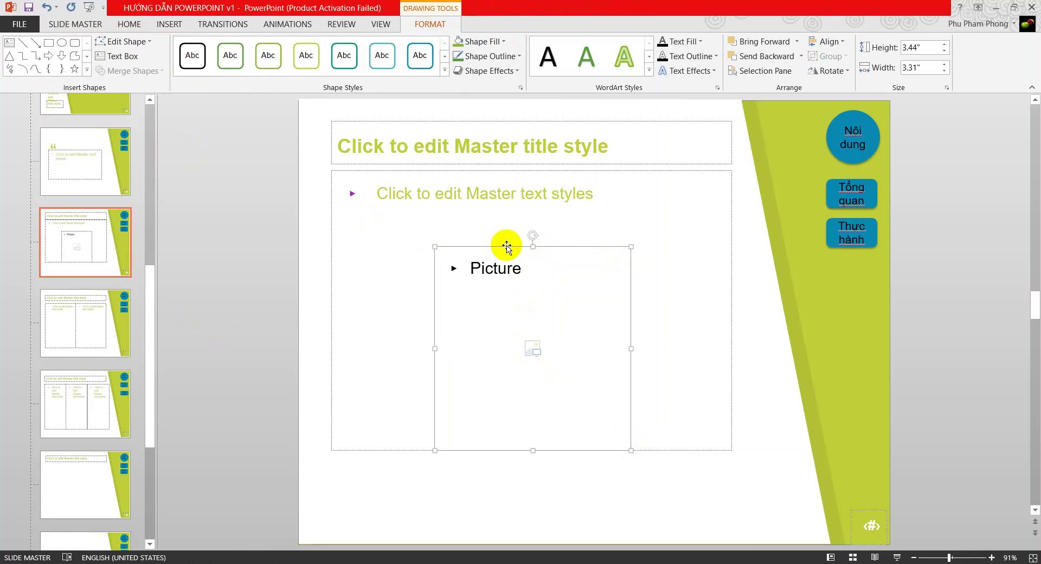
{"action": "key", "text": "Delete"}
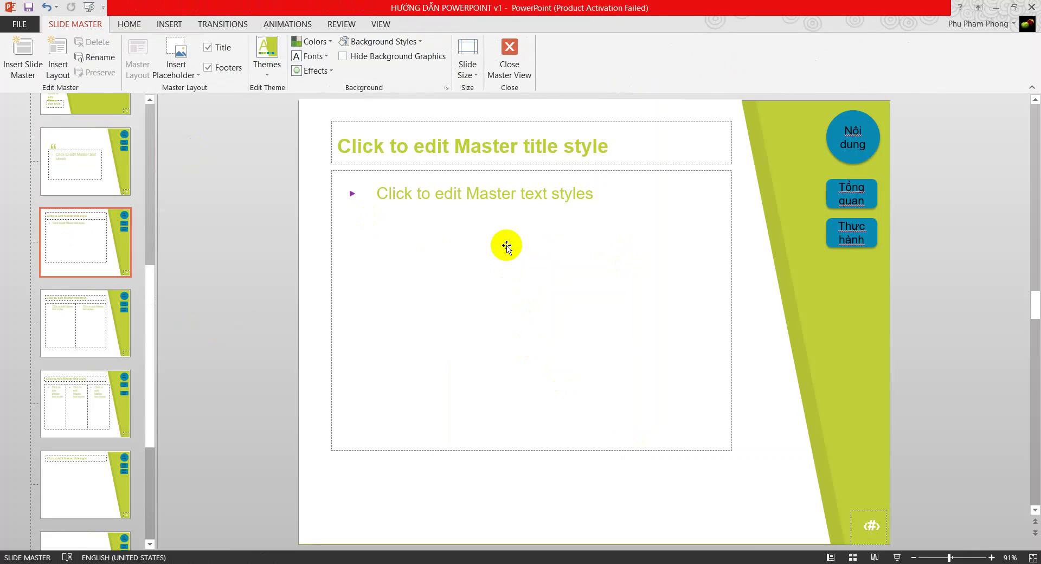
{"action": "left_click", "coordinate": [510, 56]}
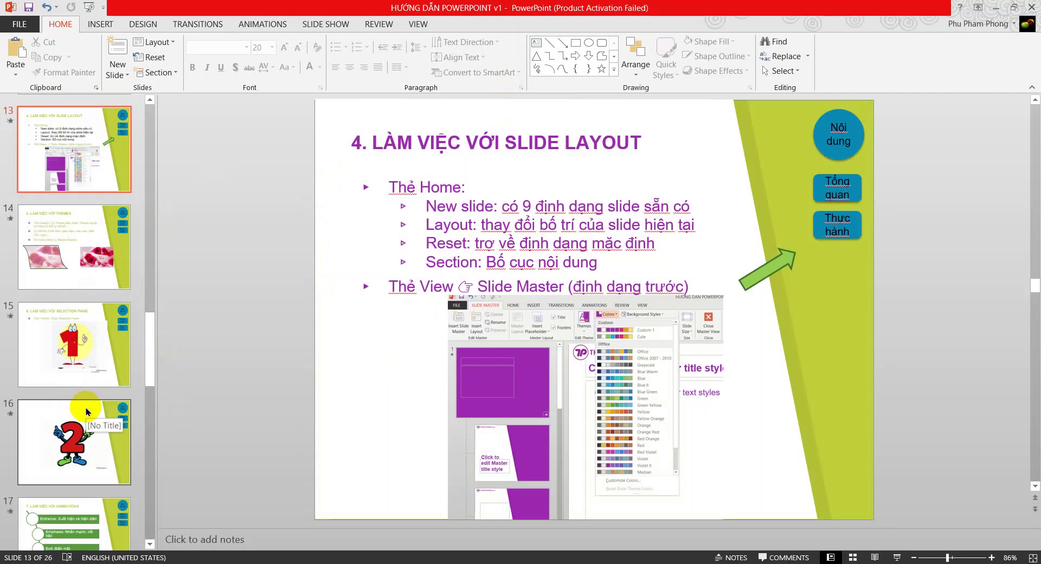
Undo the Green colour scheme to bring back the purple and yellow colours.
{"action": "scroll", "coordinate": [81, 423], "scroll_direction": "down", "scroll_amount": 2}
{"action": "scroll", "coordinate": [87, 412], "scroll_direction": "down", "scroll_amount": 2}
{"action": "scroll", "coordinate": [87, 411], "scroll_direction": "up", "scroll_amount": 2}
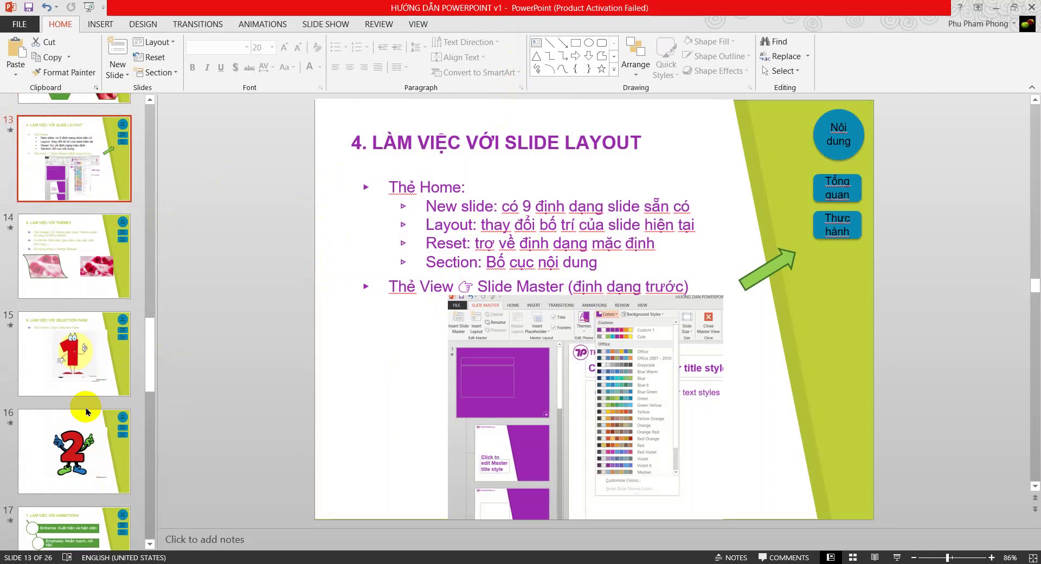
{"action": "scroll", "coordinate": [87, 411], "scroll_direction": "down", "scroll_amount": 2}
{"action": "scroll", "coordinate": [86, 411], "scroll_direction": "down", "scroll_amount": 2}
{"action": "scroll", "coordinate": [87, 411], "scroll_direction": "down", "scroll_amount": 4}
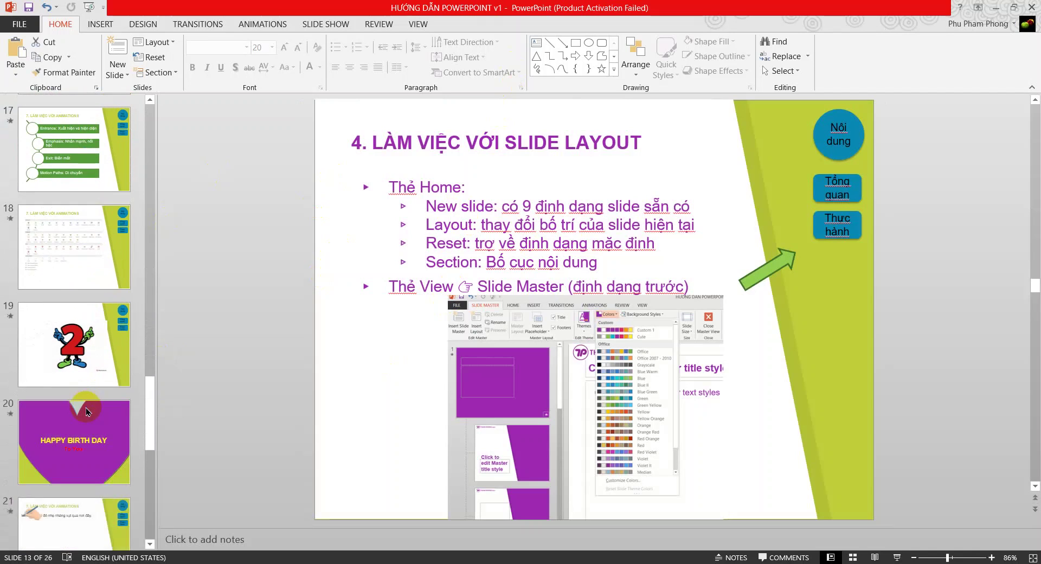
{"action": "scroll", "coordinate": [86, 411], "scroll_direction": "down", "scroll_amount": 3}
{"action": "scroll", "coordinate": [87, 411], "scroll_direction": "up", "scroll_amount": 5}
{"action": "scroll", "coordinate": [87, 411], "scroll_direction": "up", "scroll_amount": 5}
{"action": "scroll", "coordinate": [86, 411], "scroll_direction": "up", "scroll_amount": 3}
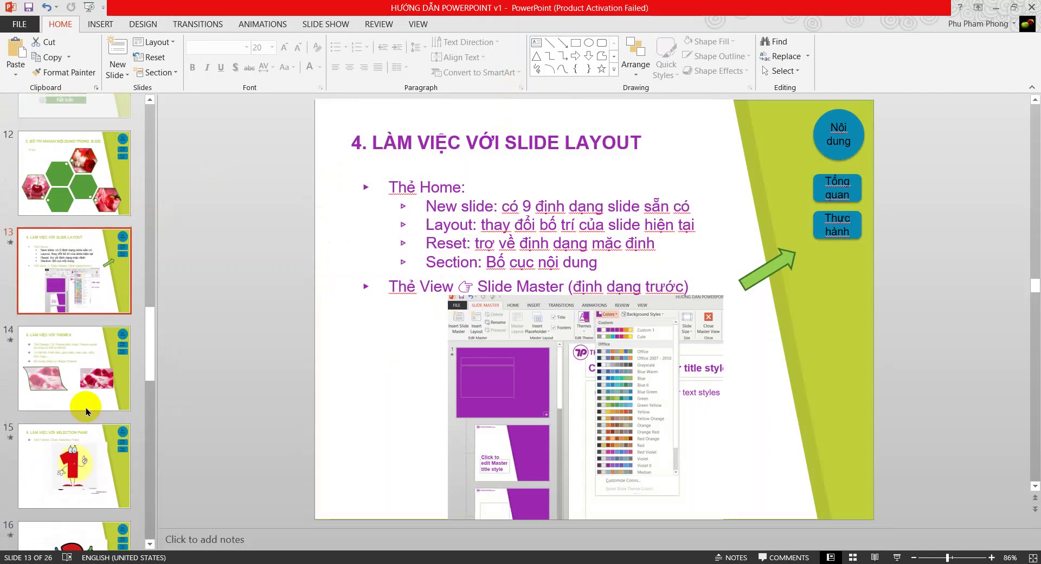
{"action": "scroll", "coordinate": [87, 411], "scroll_direction": "up", "scroll_amount": 1}
{"action": "scroll", "coordinate": [86, 411], "scroll_direction": "up", "scroll_amount": 2}
{"action": "scroll", "coordinate": [87, 411], "scroll_direction": "up", "scroll_amount": 4}
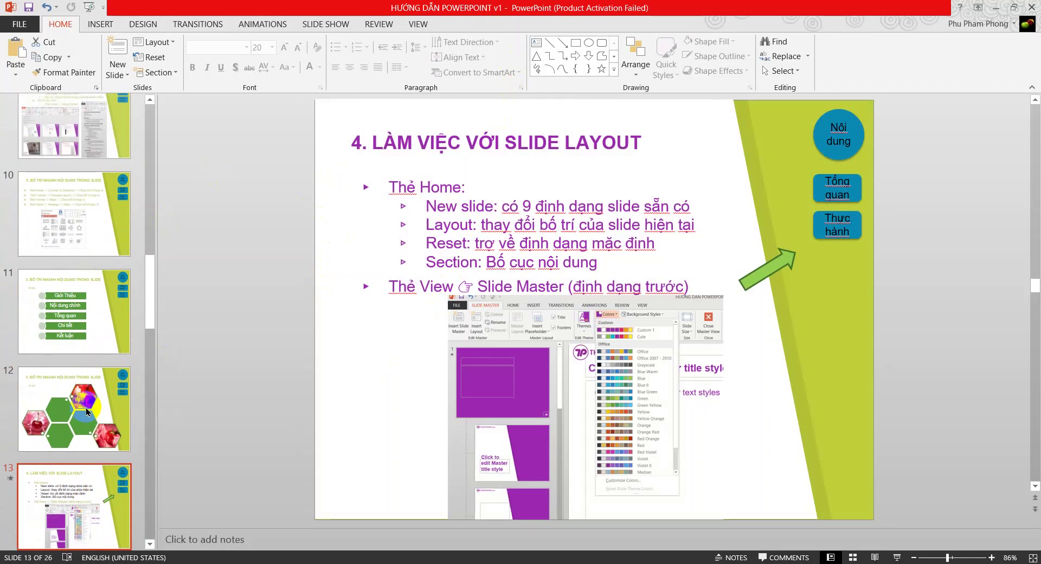
{"action": "scroll", "coordinate": [87, 411], "scroll_direction": "up", "scroll_amount": 2}
{"action": "key", "text": "alt+w"}
{"action": "key", "text": "m"}
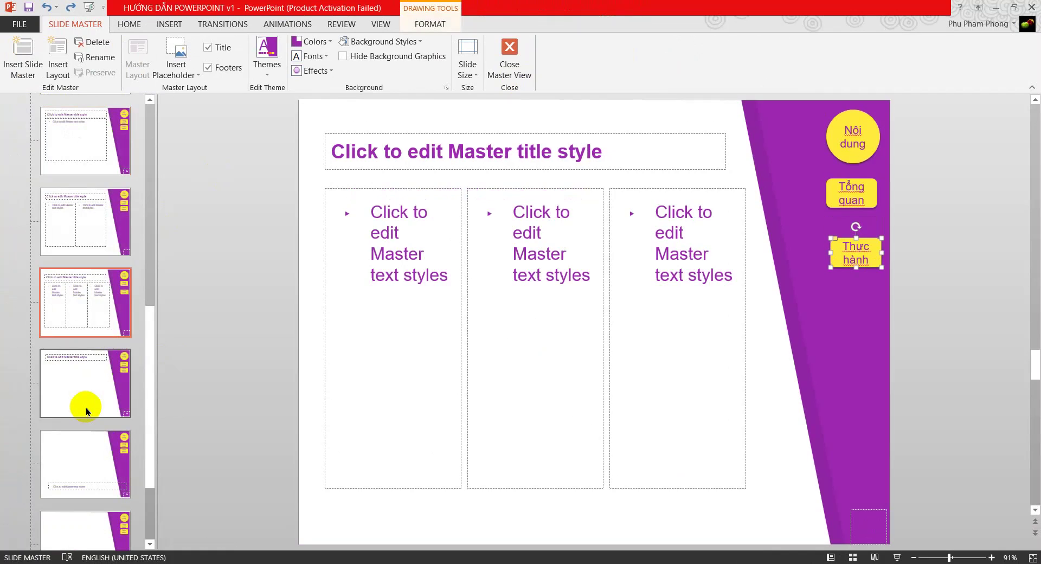
Close Master View and go to slide 14, '5. LÀM VIỆC VỚI THEMES'.
{"action": "left_click", "coordinate": [500, 54]}
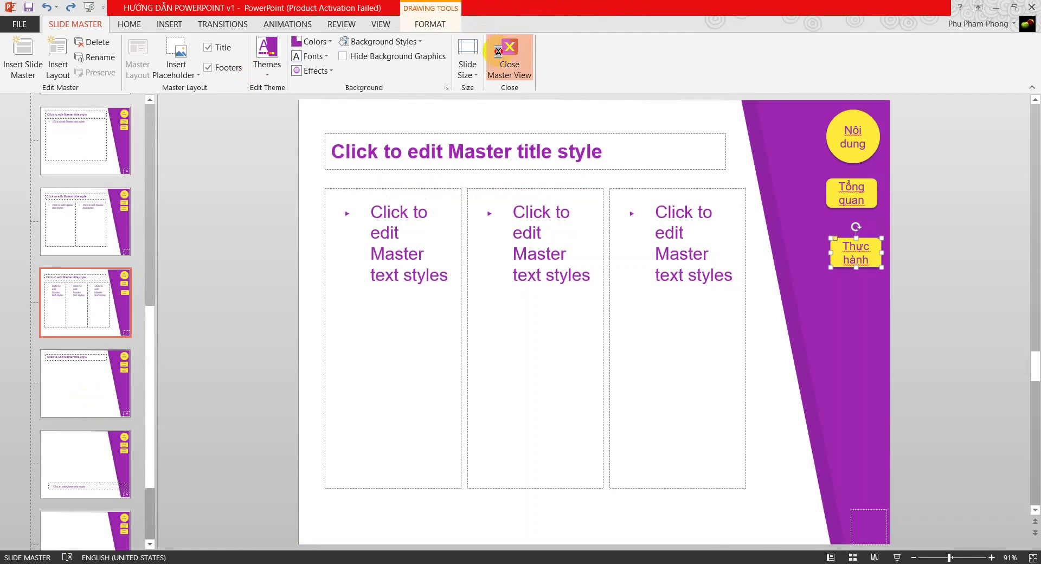
{"action": "left_click", "coordinate": [364, 331]}
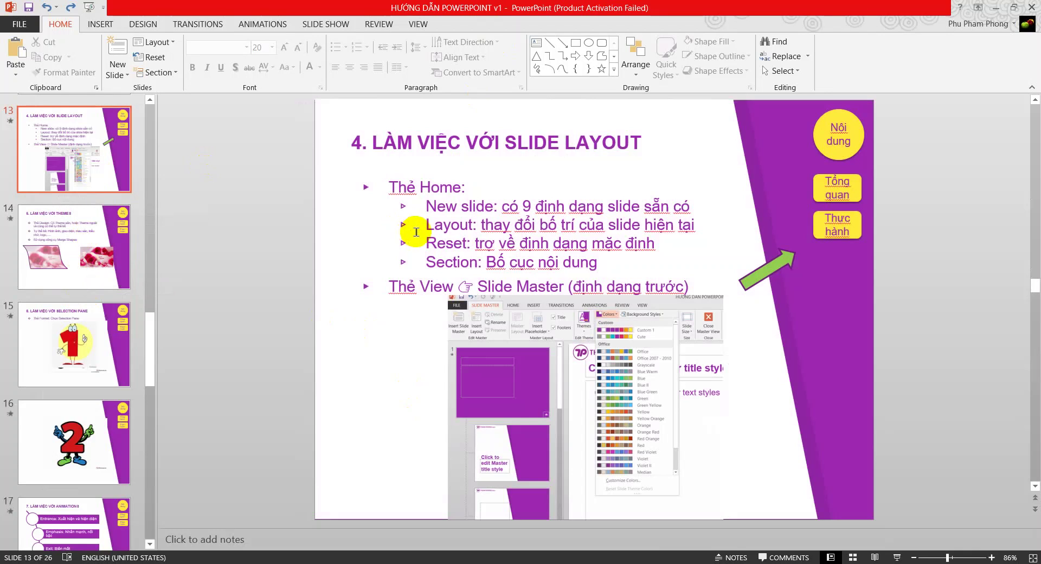
{"action": "left_click", "coordinate": [100, 237]}
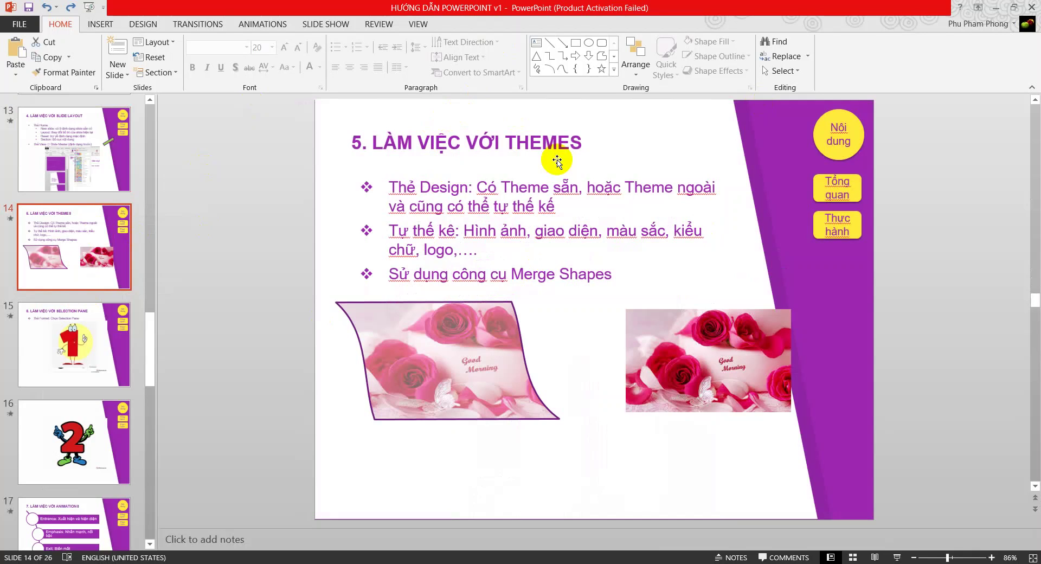
Lower the curved rose picture slightly and move the right rose picture to the bottom-right corner.
{"action": "left_click", "coordinate": [454, 316]}
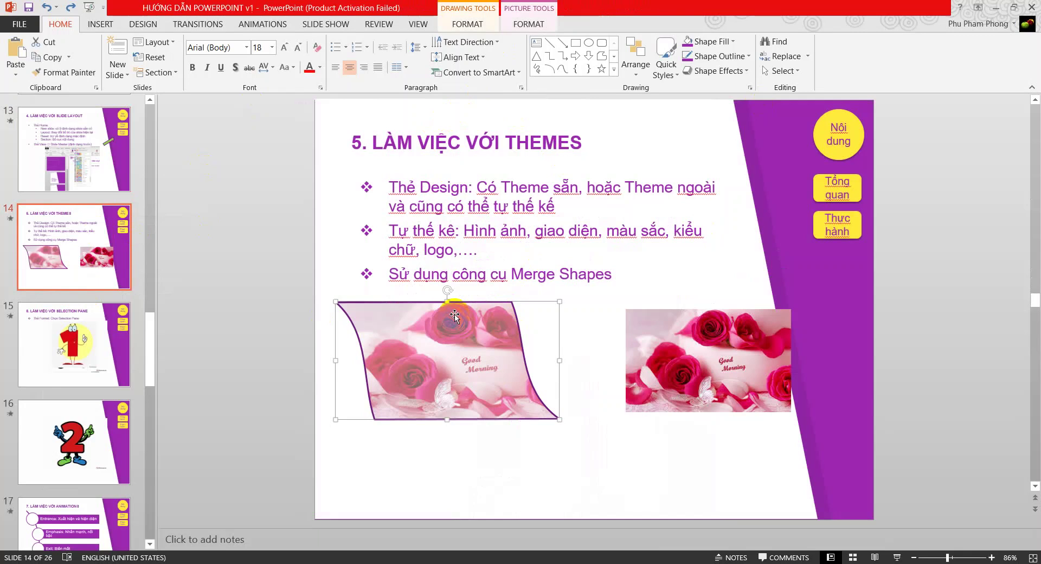
{"action": "left_click_drag", "start_coordinate": [455, 316], "coordinate": [452, 318]}
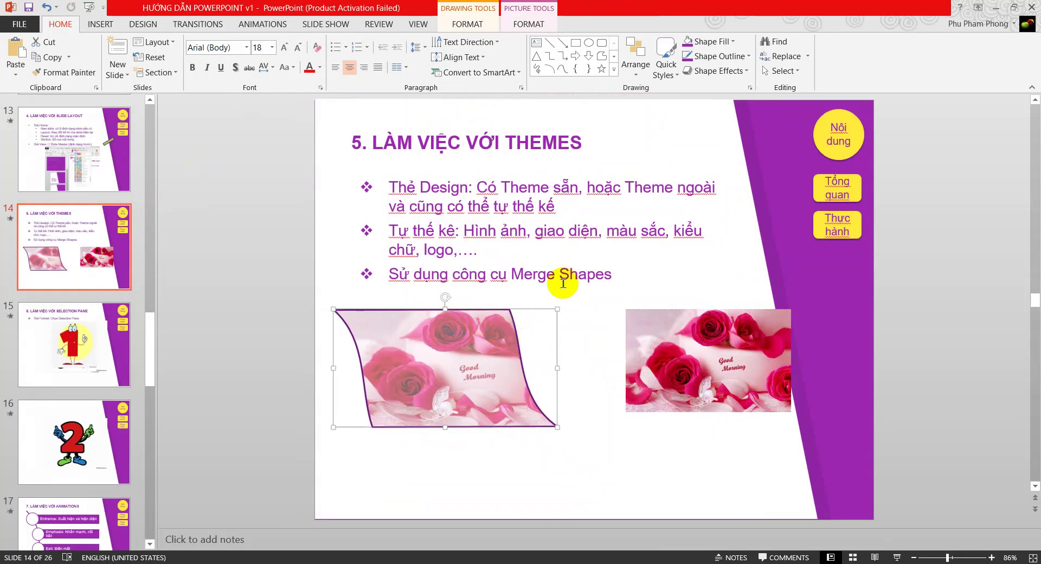
{"action": "left_click", "coordinate": [610, 301]}
{"action": "left_click", "coordinate": [675, 371]}
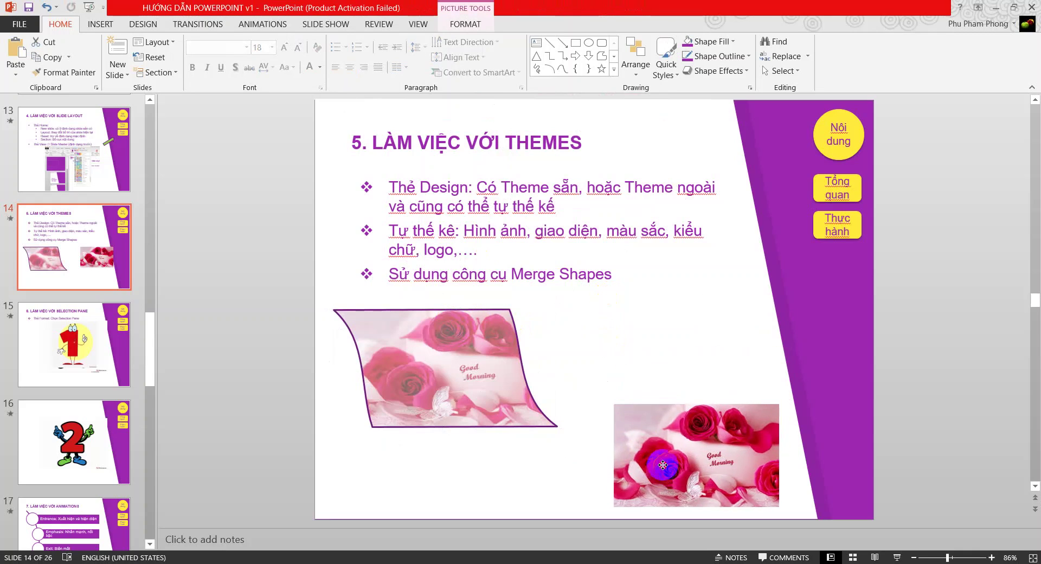
{"action": "left_click_drag", "start_coordinate": [675, 371], "coordinate": [677, 465]}
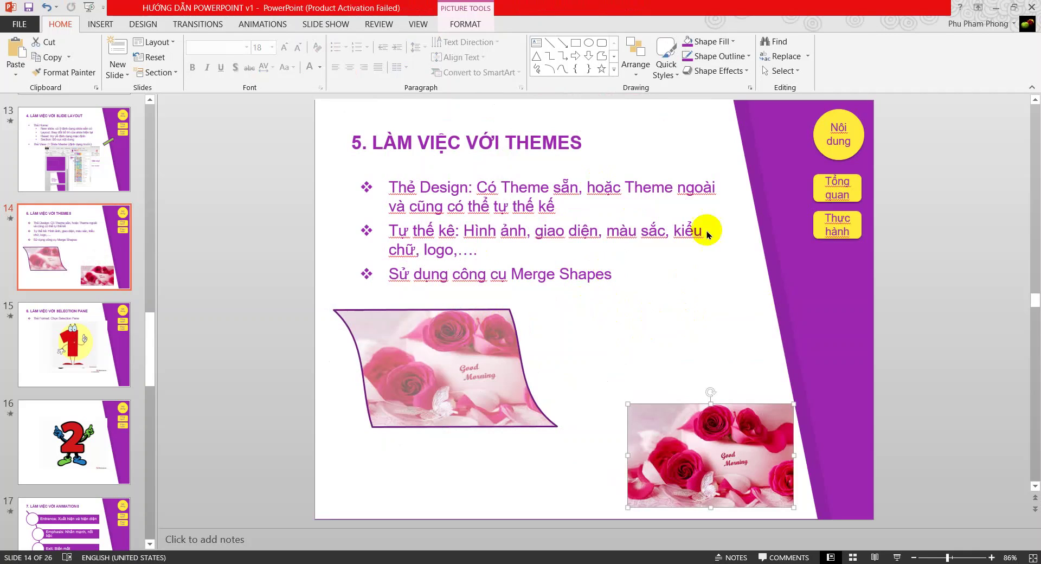
Try to select the side navigation buttons with a selection box.
{"action": "left_click", "coordinate": [855, 235]}
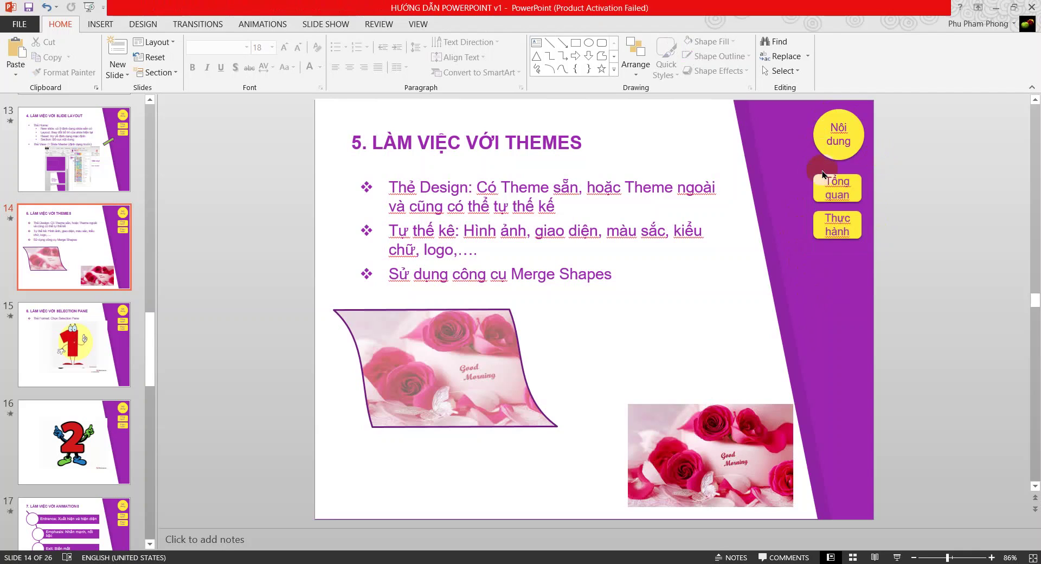
{"action": "left_click_drag", "start_coordinate": [805, 157], "coordinate": [913, 332]}
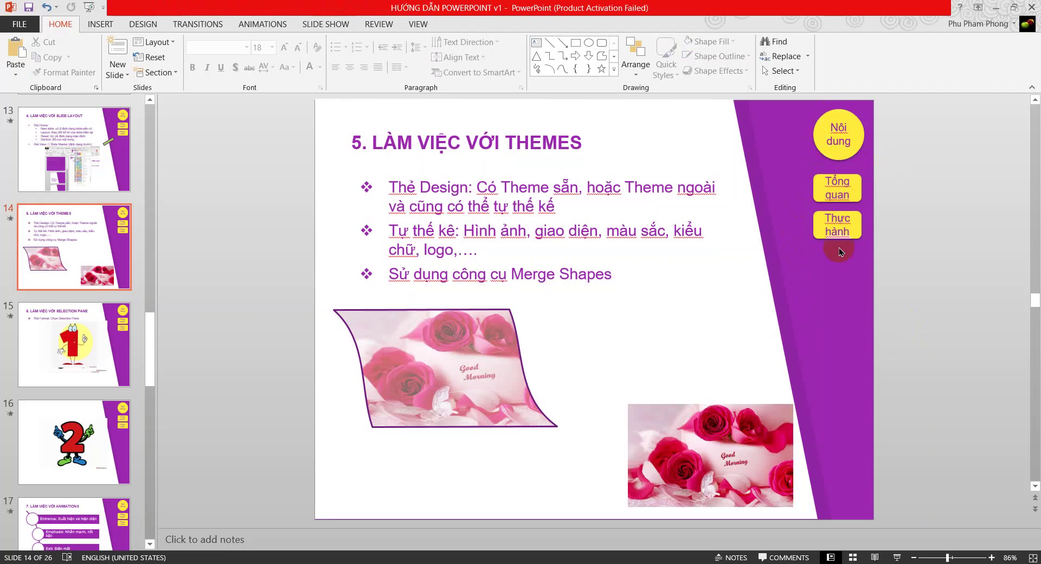
{"action": "mouse_move", "coordinate": [858, 270]}
{"action": "left_mouse_down"}
{"action": "mouse_move", "coordinate": [814, 167]}
{"action": "mouse_move", "coordinate": [894, 263]}
{"action": "left_mouse_up"}
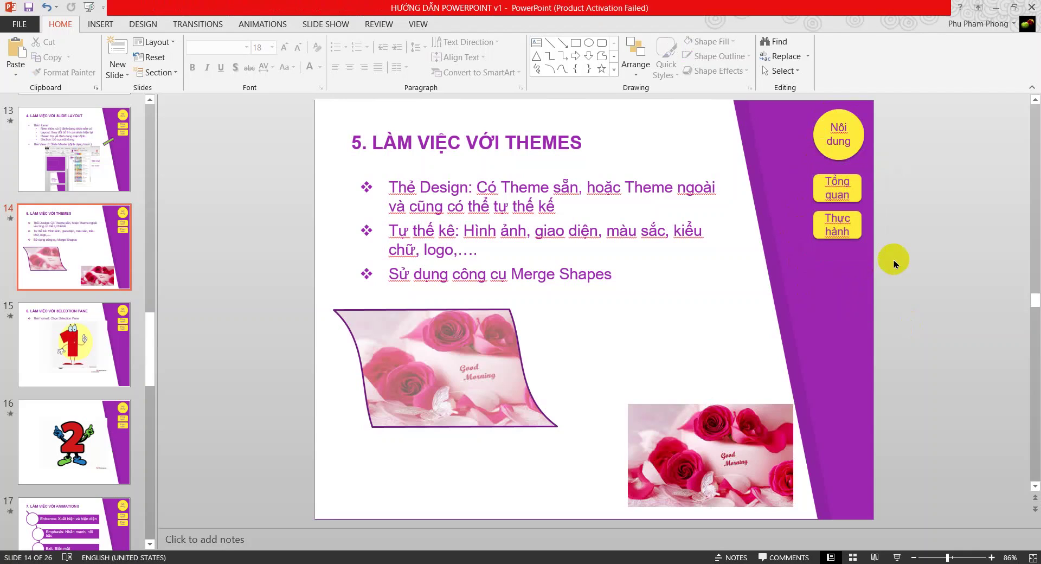
{"action": "right_click", "coordinate": [69, 242]}
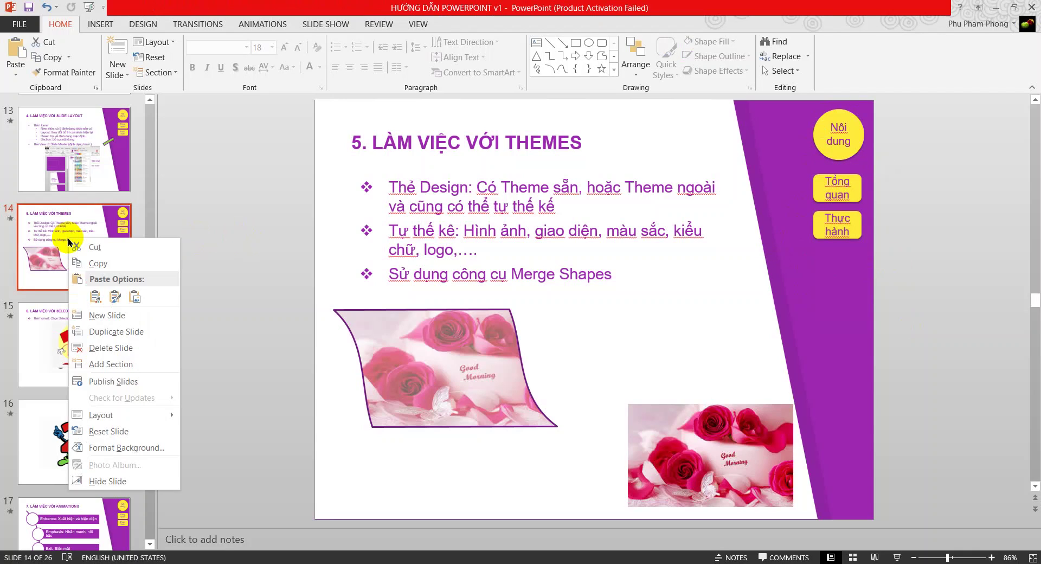
{"action": "left_click", "coordinate": [104, 313]}
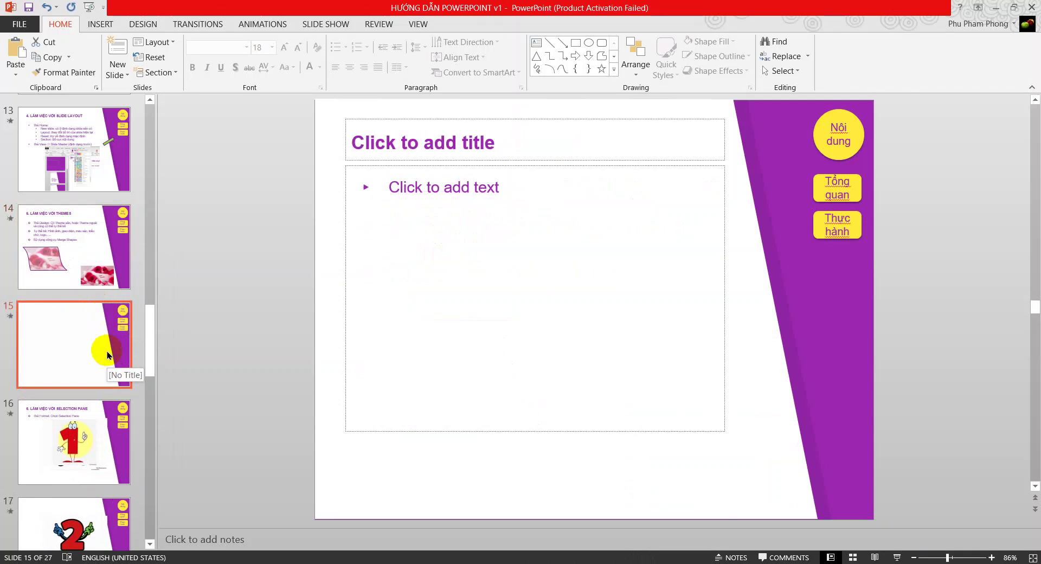
{"action": "left_click", "coordinate": [785, 190]}
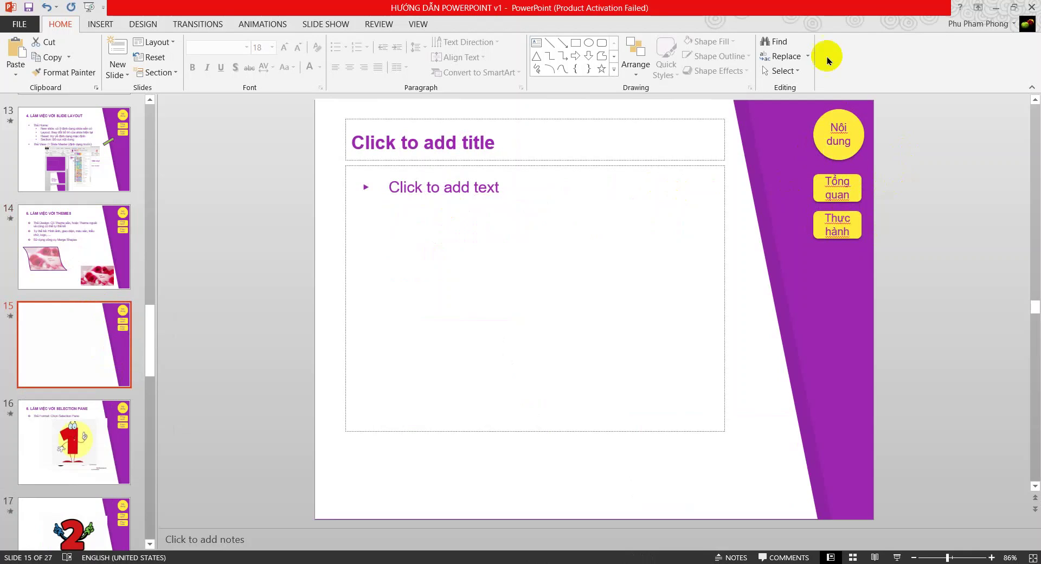
{"action": "left_click", "coordinate": [858, 142]}
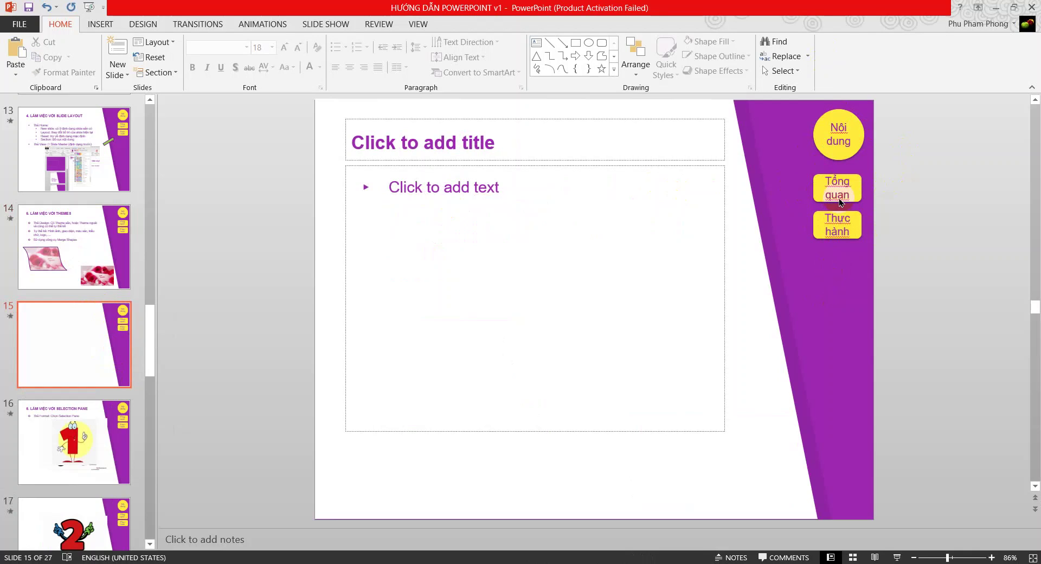
{"action": "key", "text": "ctrl+z"}
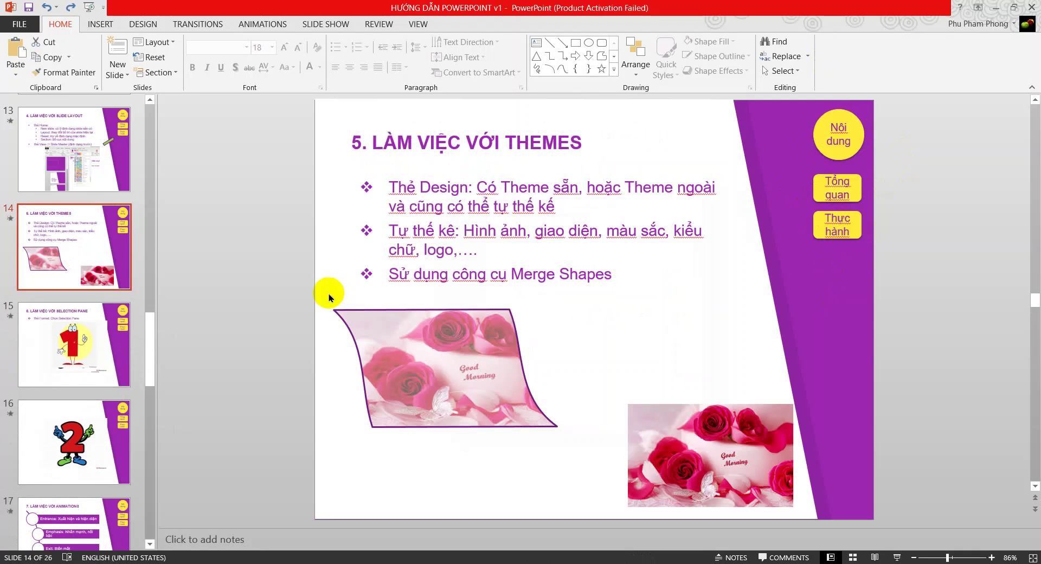
On slide 14, move the curved rose shape down to the lower-left corner.
{"action": "left_click", "coordinate": [56, 251]}
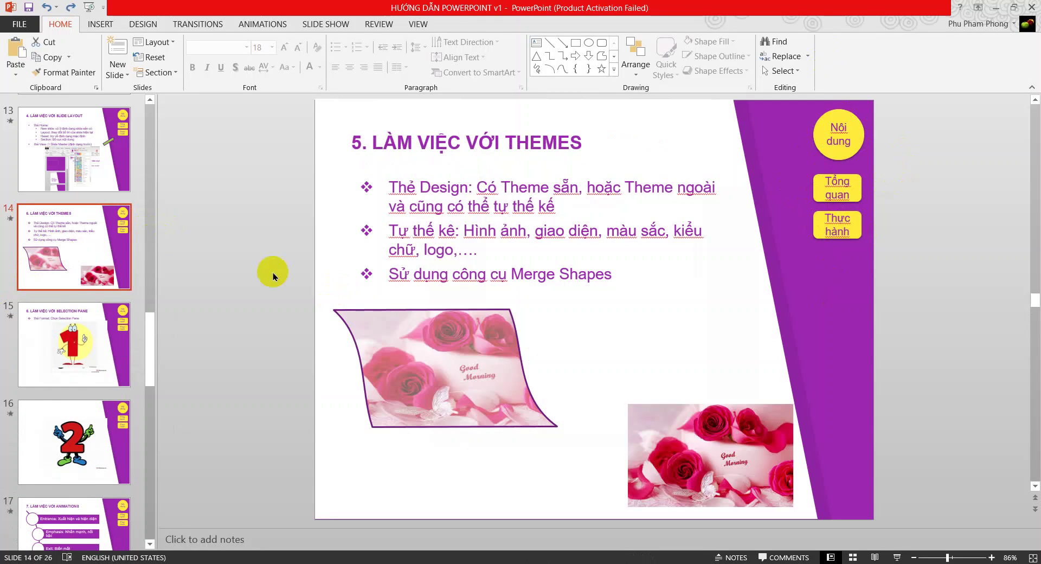
{"action": "left_click", "coordinate": [665, 410]}
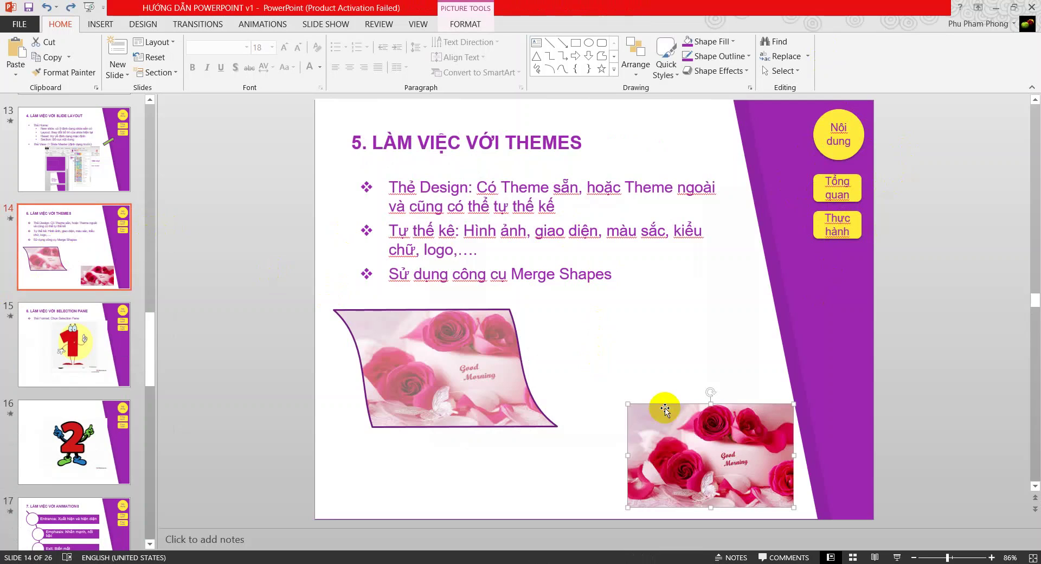
{"action": "left_click", "coordinate": [498, 340]}
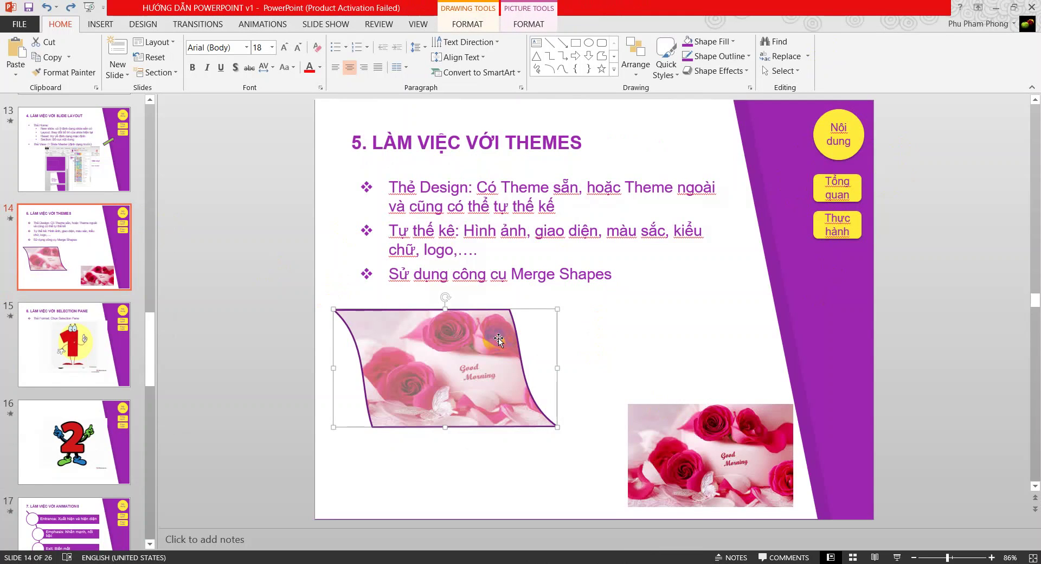
{"action": "left_click_drag", "start_coordinate": [498, 340], "coordinate": [488, 432]}
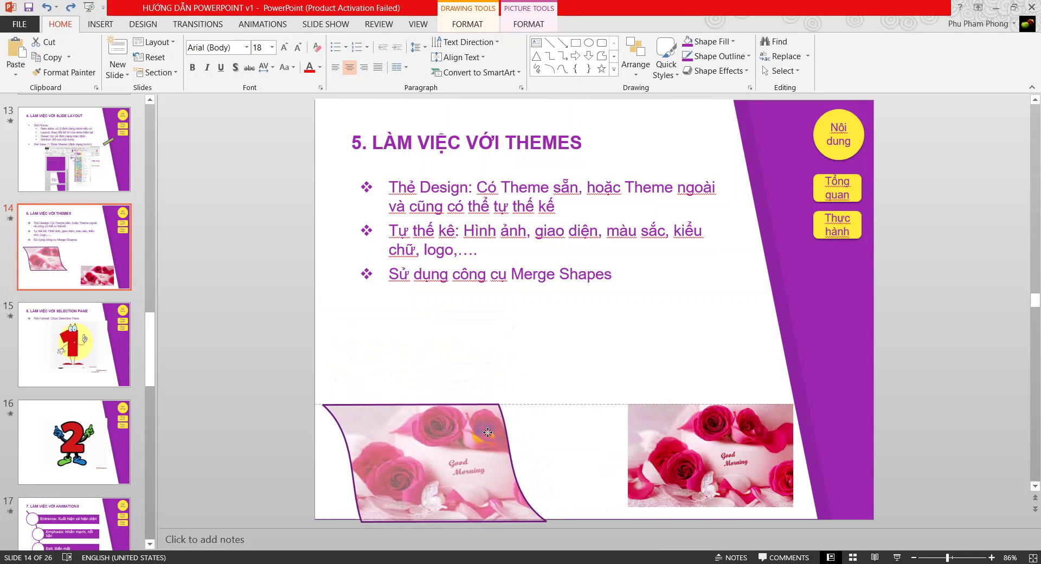
{"action": "left_click_drag", "start_coordinate": [487, 432], "coordinate": [486, 423]}
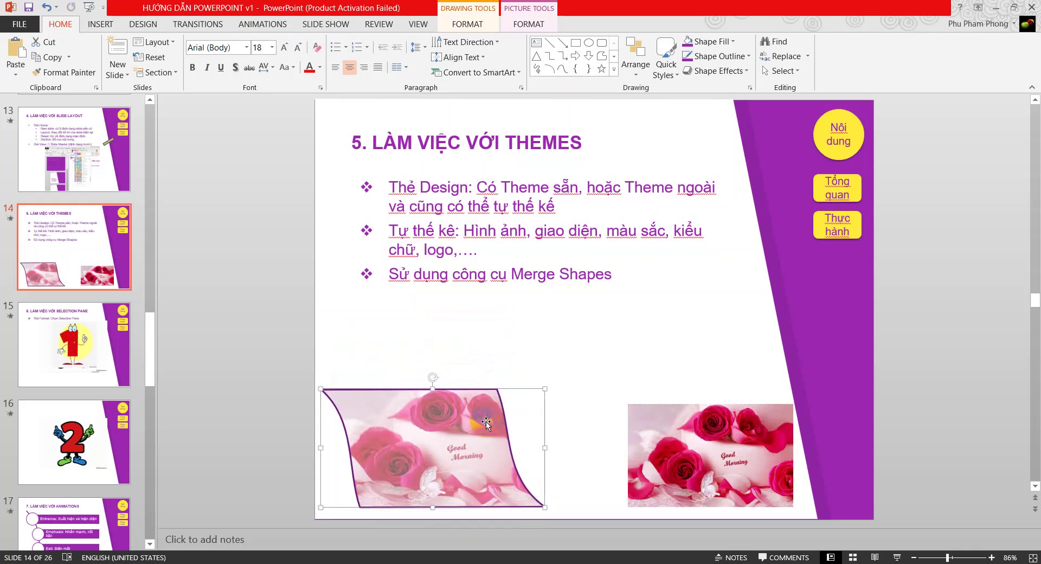
{"action": "left_click", "coordinate": [569, 359]}
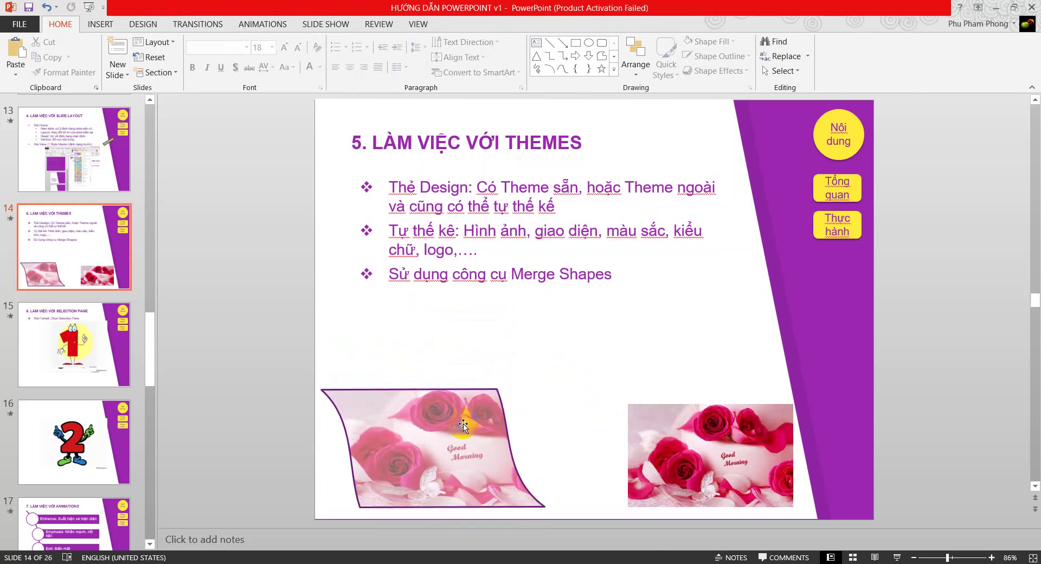
Shift the rose photo up and left, just below the bullets.
{"action": "left_click_drag", "start_coordinate": [725, 471], "coordinate": [695, 383]}
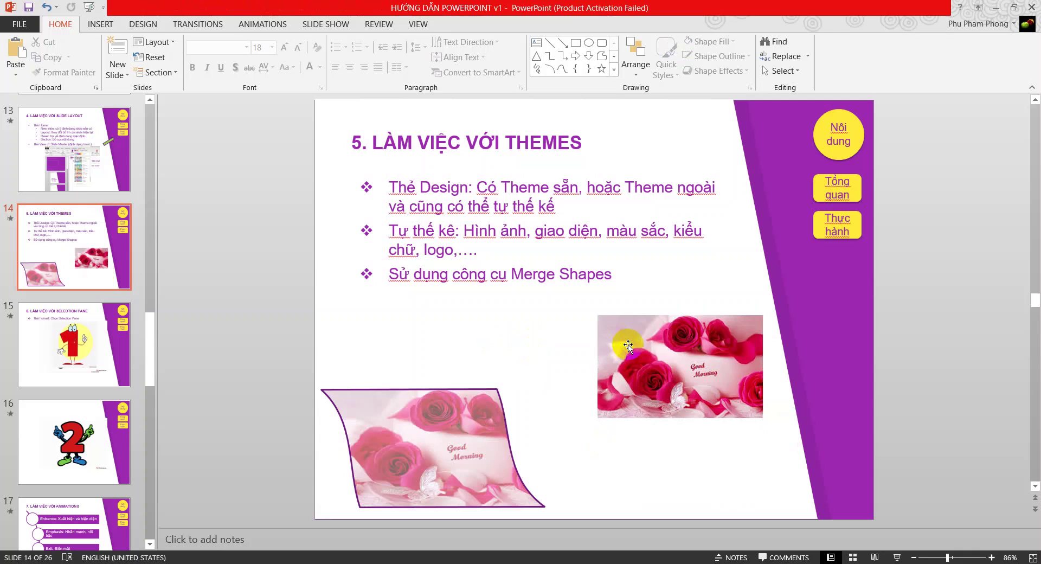
{"action": "left_click", "coordinate": [100, 24]}
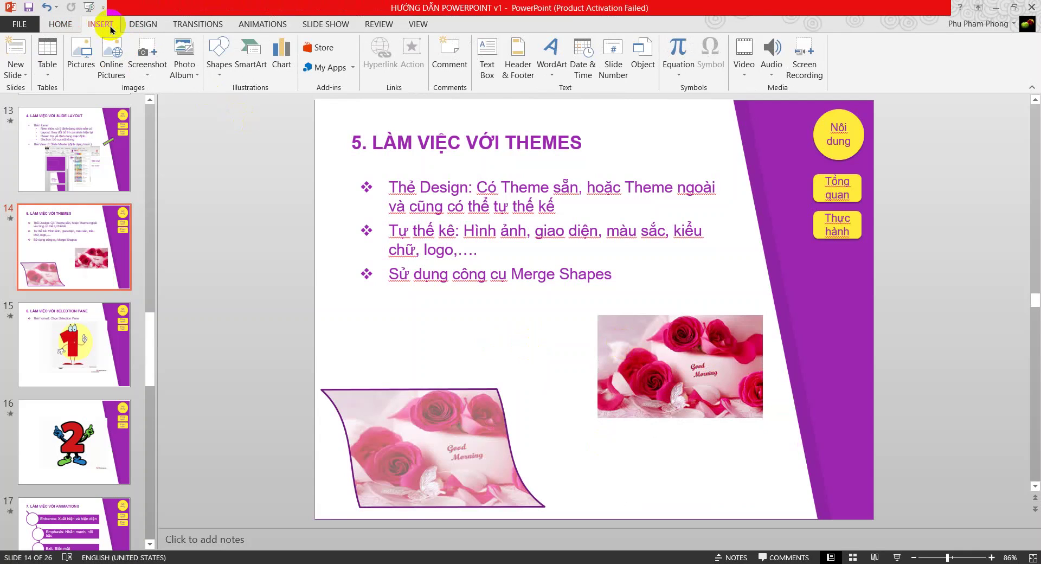
{"action": "left_click", "coordinate": [216, 65]}
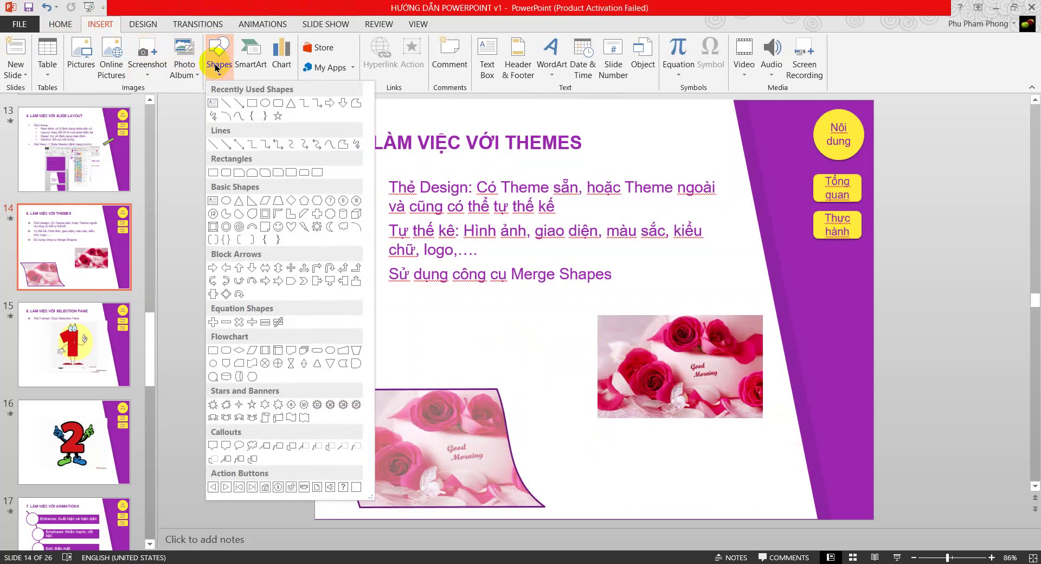
Draw a rectangle over the curved rose shape on slide 14.
{"action": "left_click", "coordinate": [254, 103]}
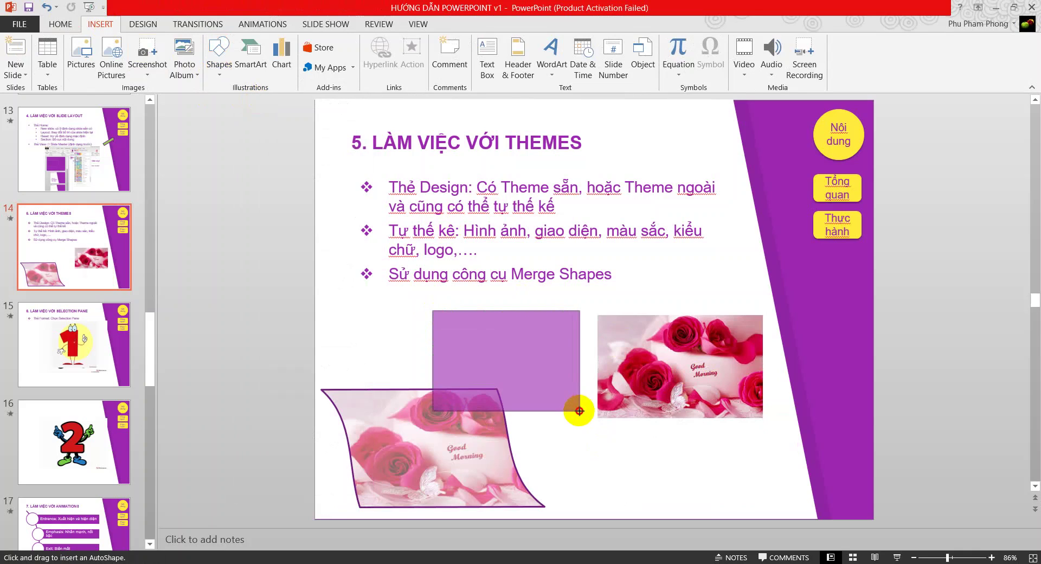
{"action": "left_click_drag", "start_coordinate": [433, 311], "coordinate": [580, 410]}
{"action": "left_click", "coordinate": [695, 365]}
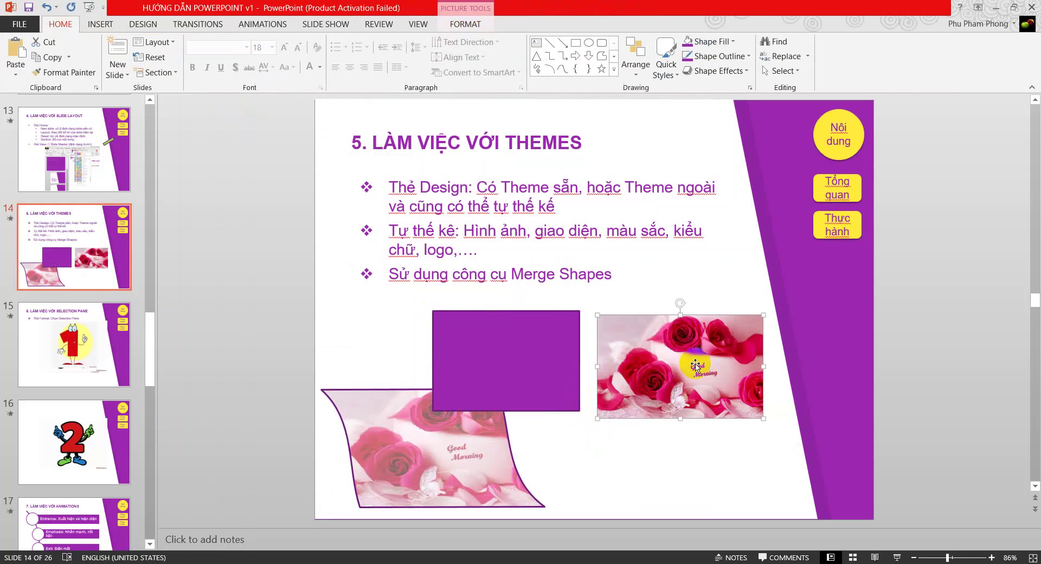
{"action": "left_click", "coordinate": [473, 330]}
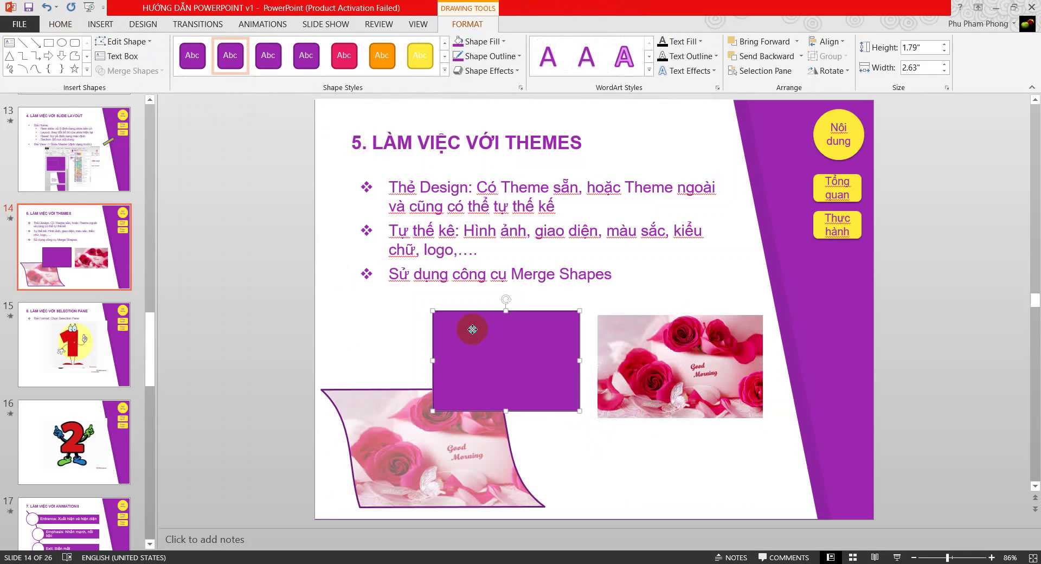
Open Format Shape for the rectangle and expand its Fill settings under Fill & Line.
{"action": "right_click", "coordinate": [473, 330]}
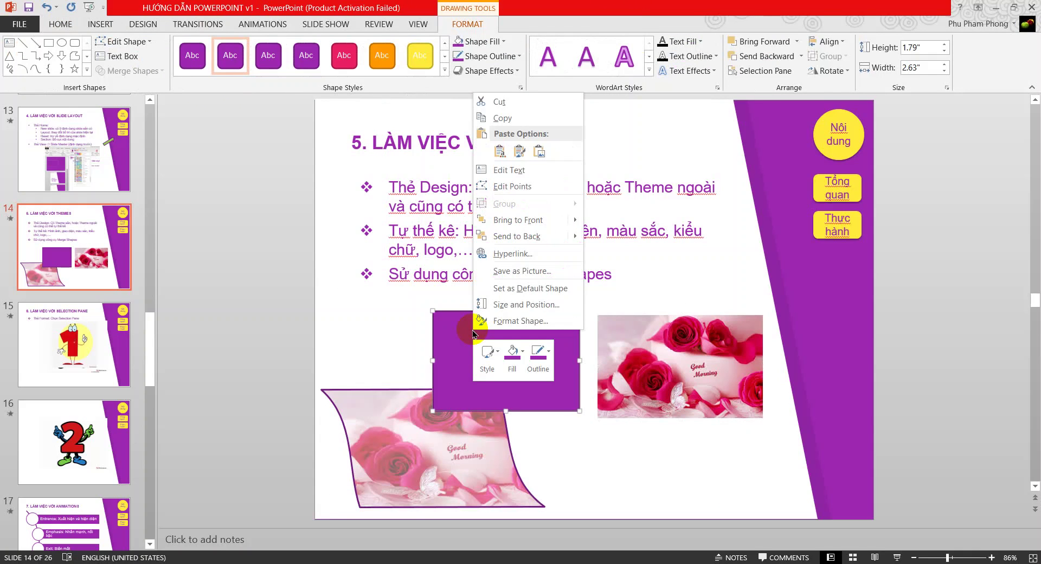
{"action": "left_click", "coordinate": [513, 317]}
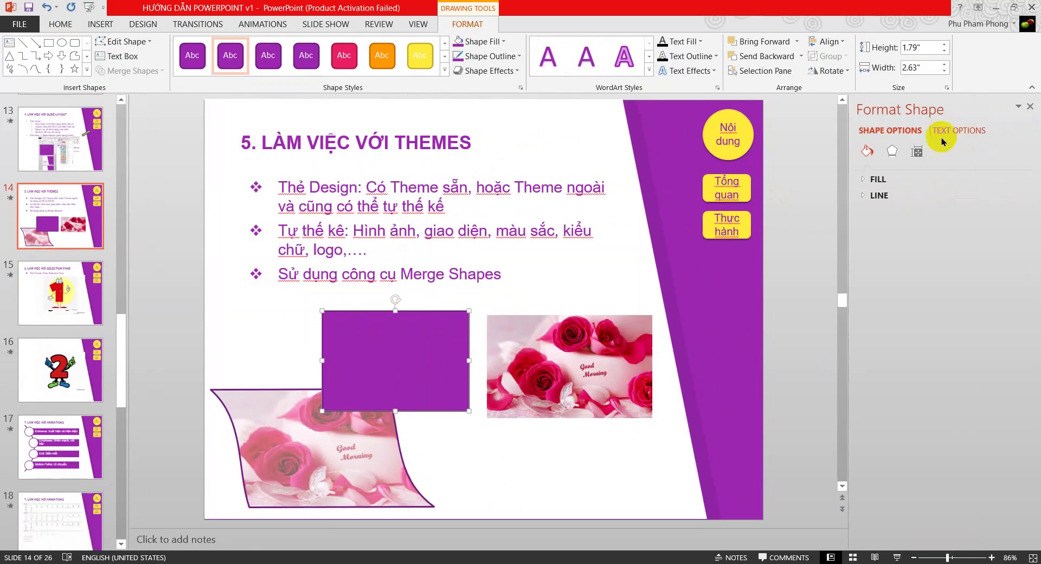
{"action": "left_click", "coordinate": [917, 156]}
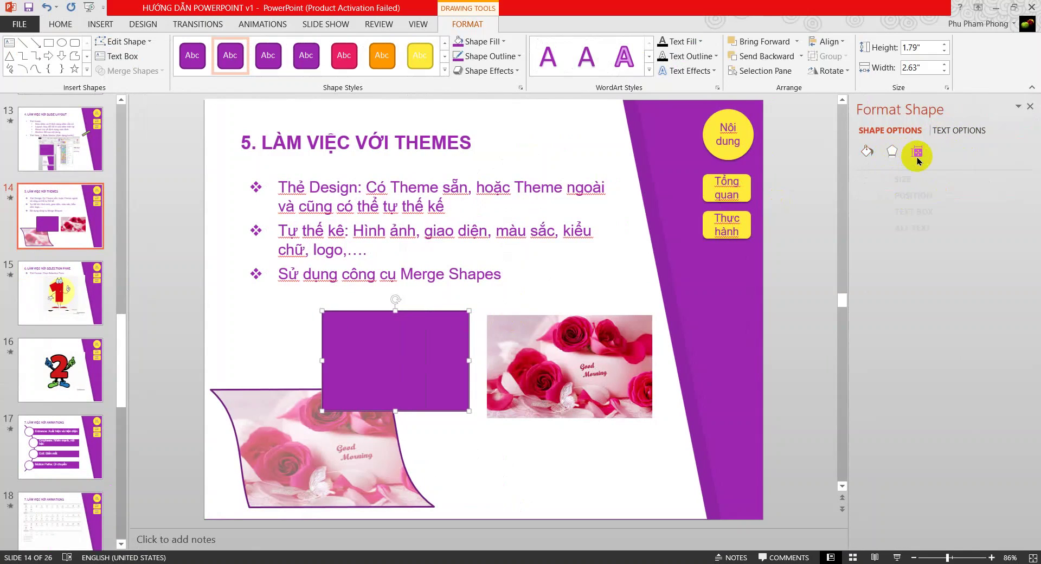
{"action": "left_click", "coordinate": [895, 154]}
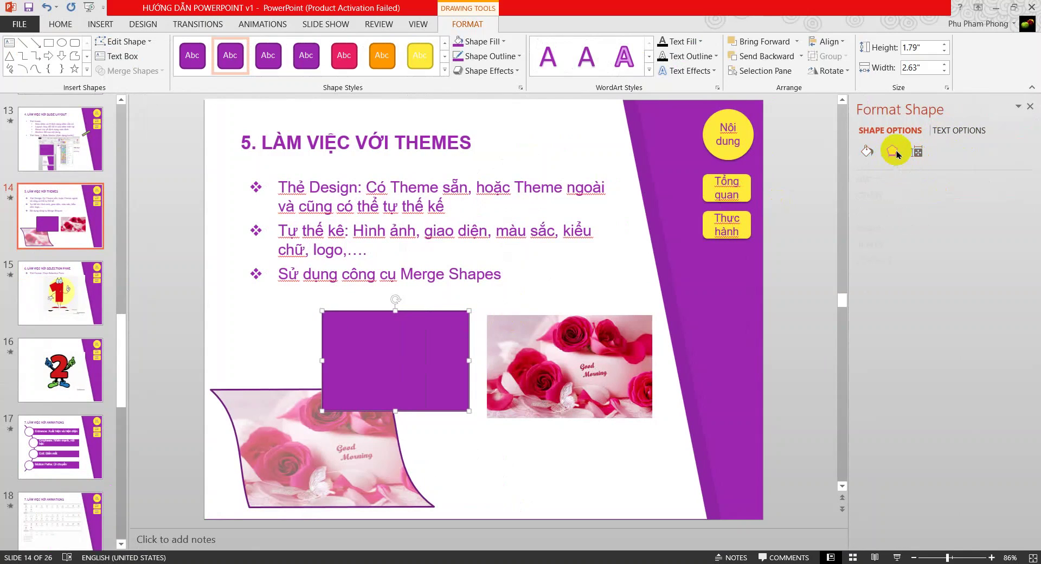
{"action": "left_click", "coordinate": [867, 152]}
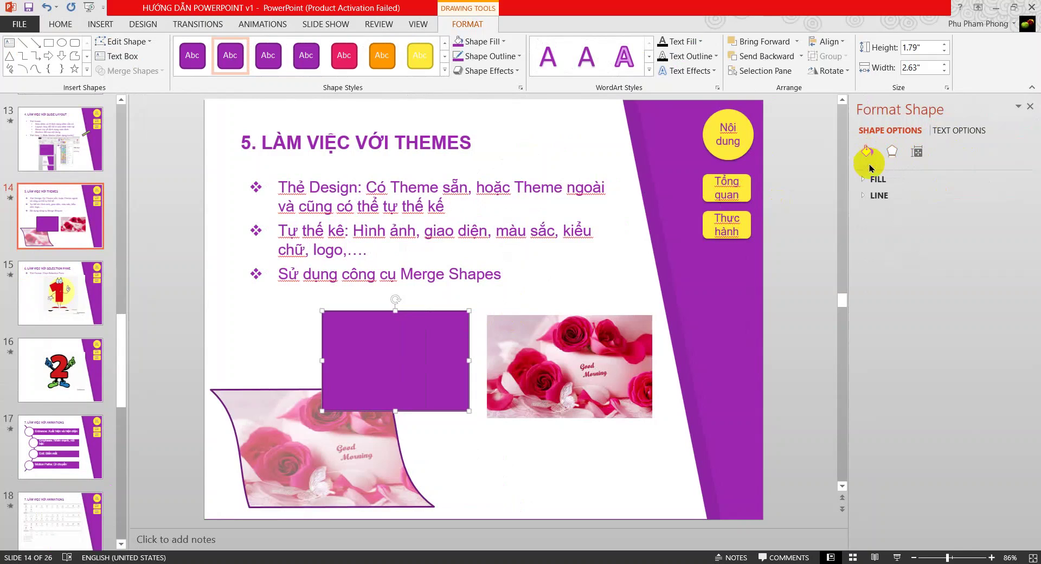
{"action": "left_click", "coordinate": [863, 181]}
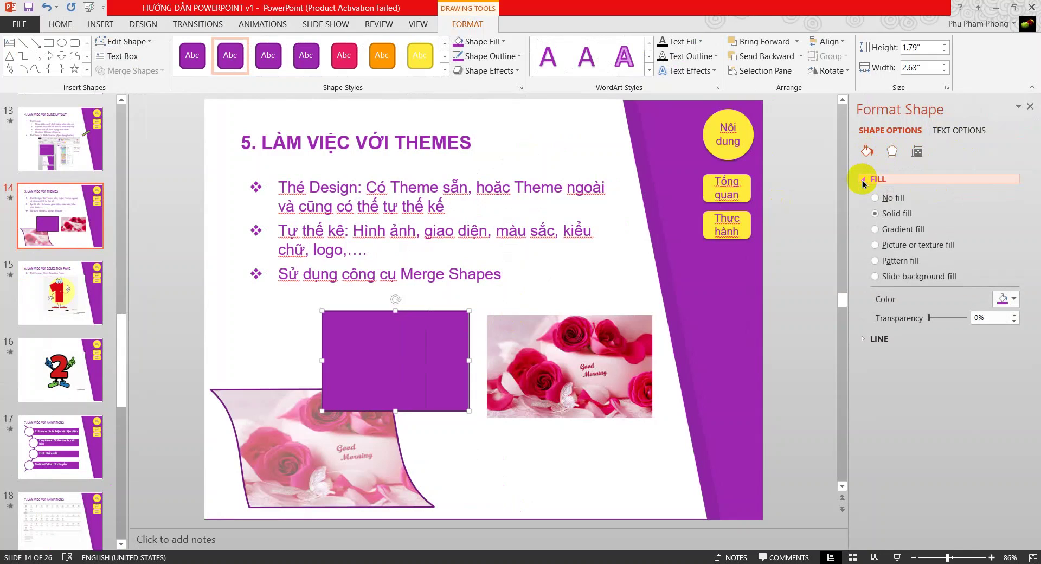
Copy the rose photo and apply it as the rectangle's picture fill from the Clipboard.
{"action": "left_click", "coordinate": [574, 380]}
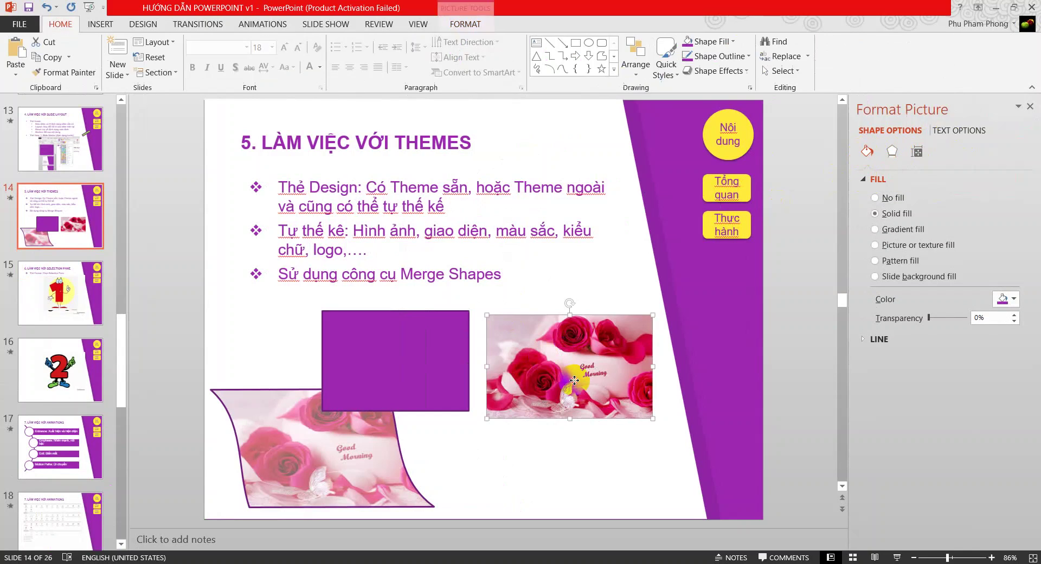
{"action": "right_click", "coordinate": [605, 367]}
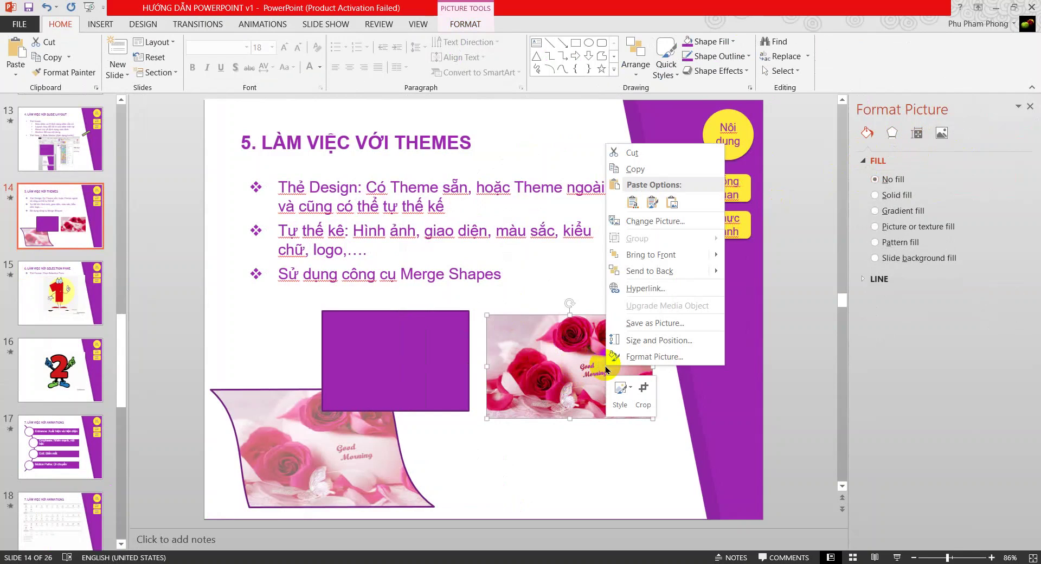
{"action": "left_click", "coordinate": [629, 172]}
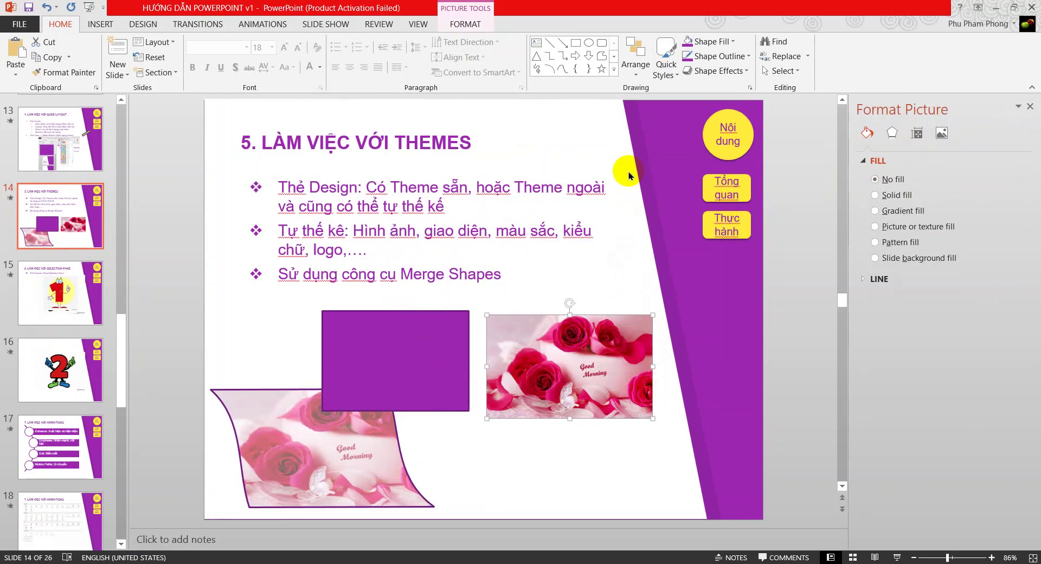
{"action": "left_click", "coordinate": [408, 374]}
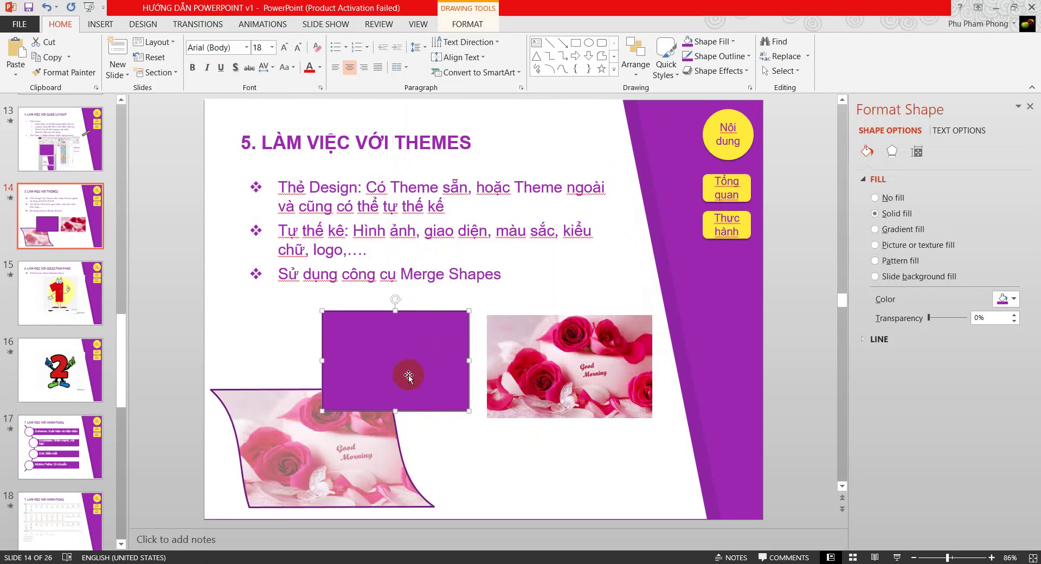
{"action": "left_click", "coordinate": [889, 247]}
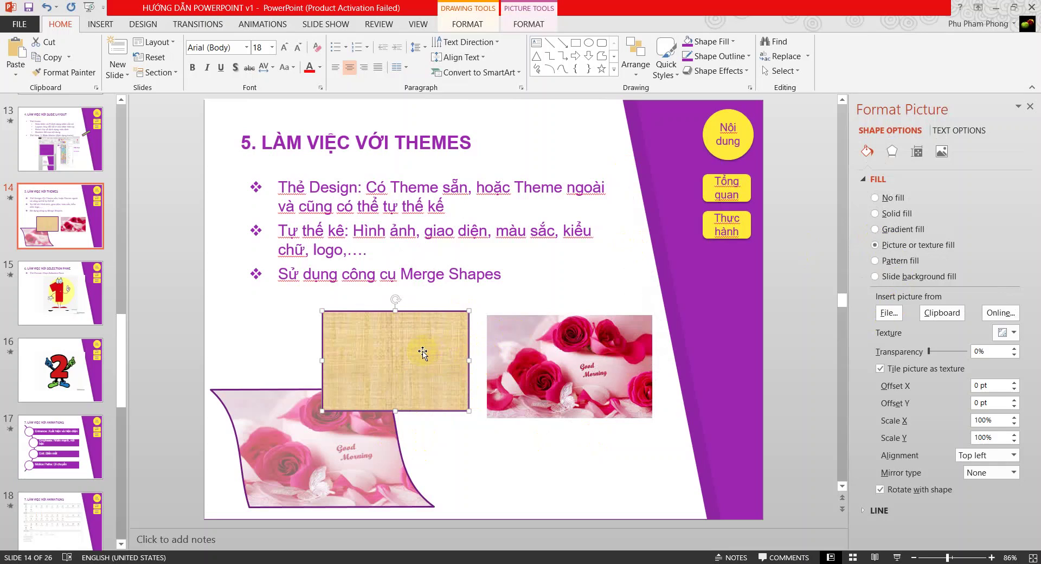
{"action": "left_click", "coordinate": [940, 314]}
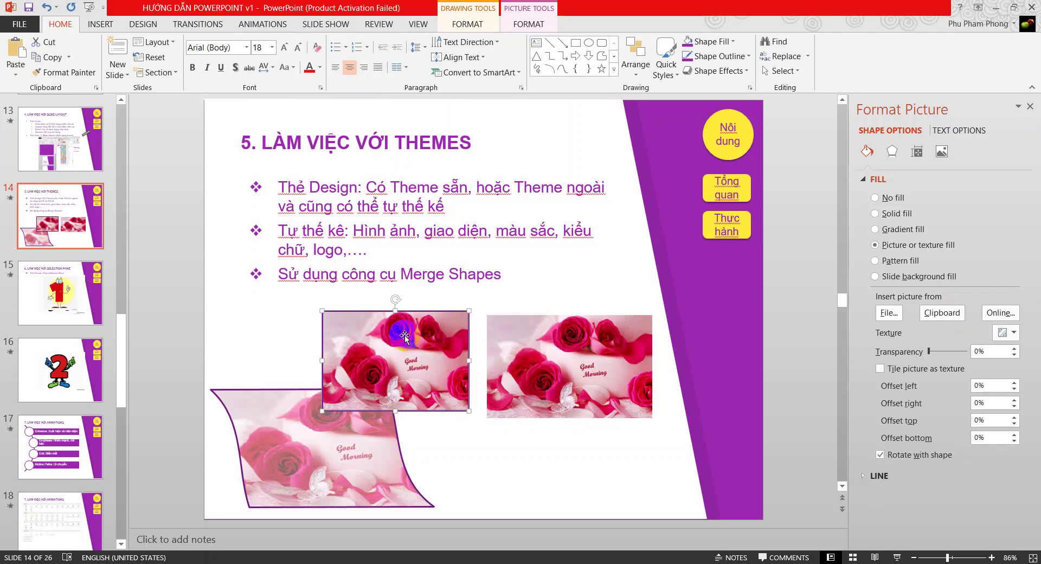
Move the rose photo to the upper right and shift the rose-filled rectangle right.
{"action": "left_click_drag", "start_coordinate": [529, 365], "coordinate": [662, 290]}
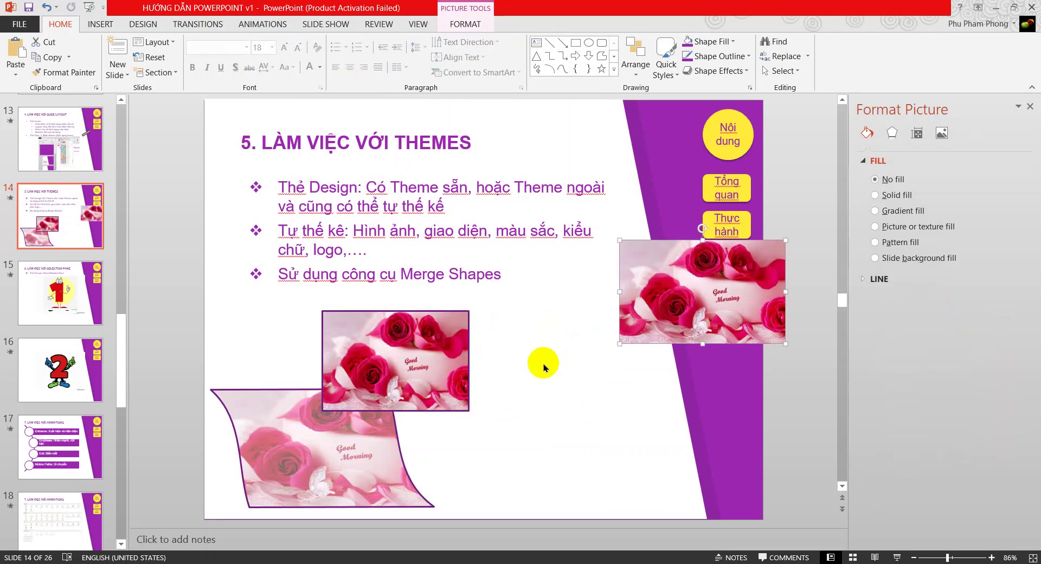
{"action": "mouse_move", "coordinate": [384, 365]}
{"action": "left_mouse_down"}
{"action": "mouse_move", "coordinate": [486, 371]}
{"action": "mouse_move", "coordinate": [513, 393]}
{"action": "left_mouse_up"}
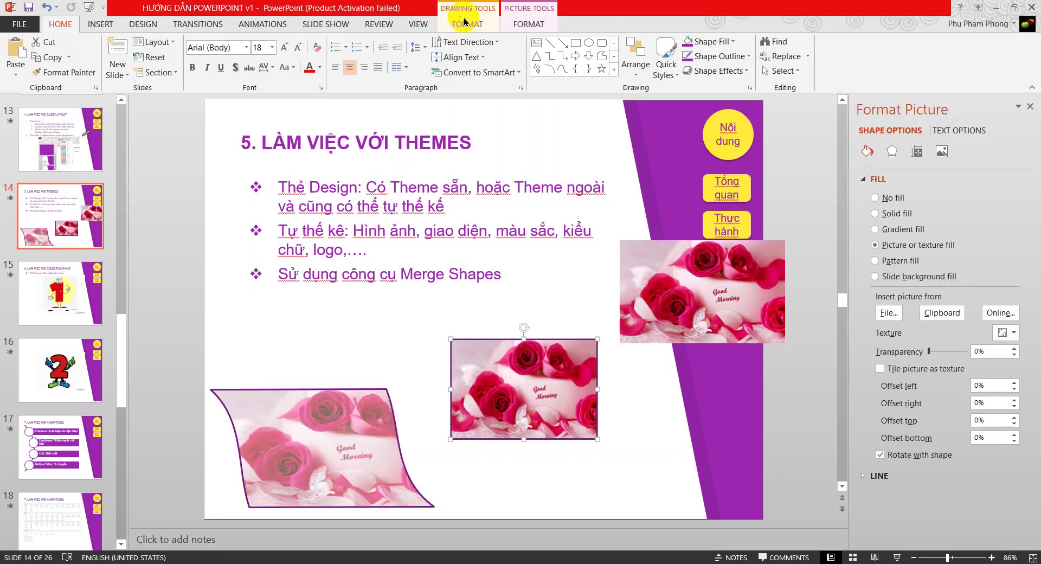
{"action": "left_click", "coordinate": [468, 25]}
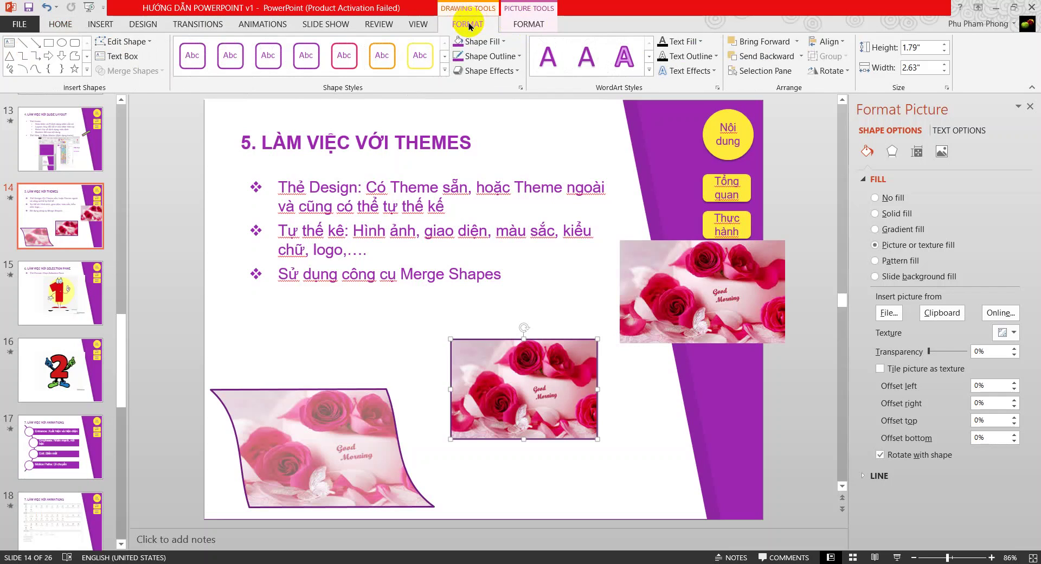
{"action": "left_click", "coordinate": [534, 27]}
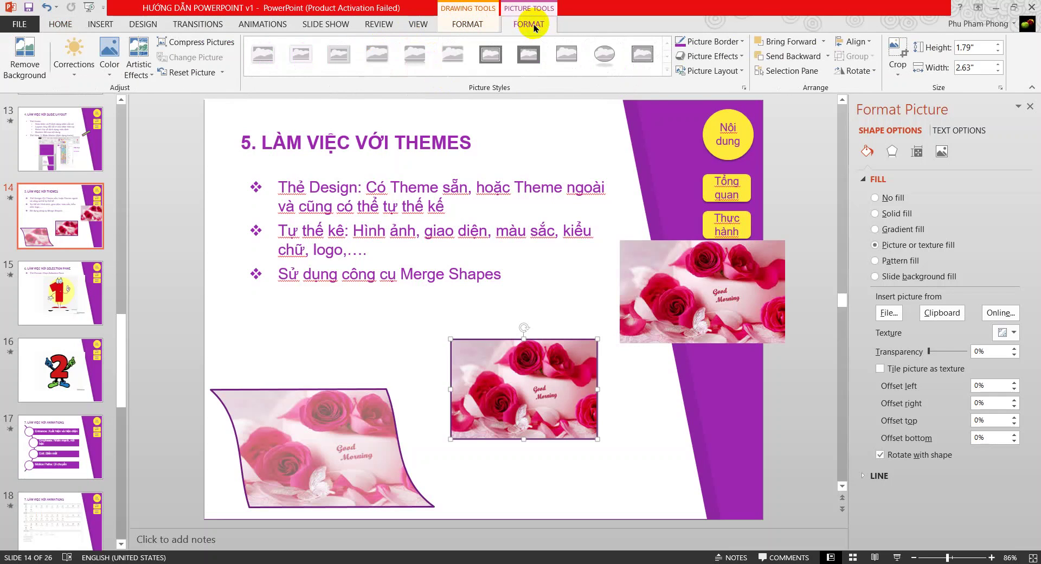
{"action": "left_click", "coordinate": [456, 26]}
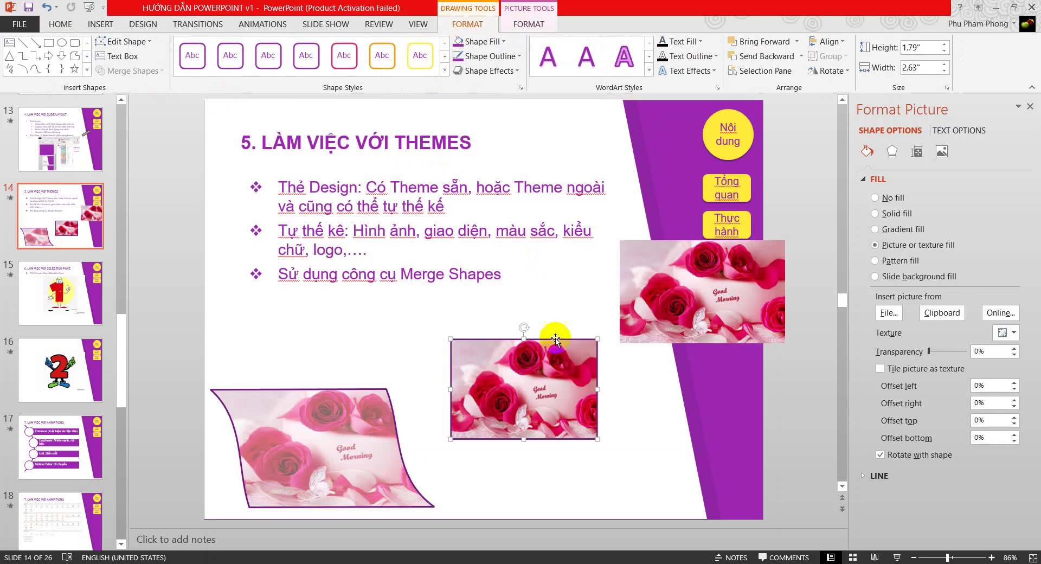
With Edit Points, drag the rectangle's vertices to bend its top, left and bottom edges into waves.
{"action": "left_click", "coordinate": [139, 42]}
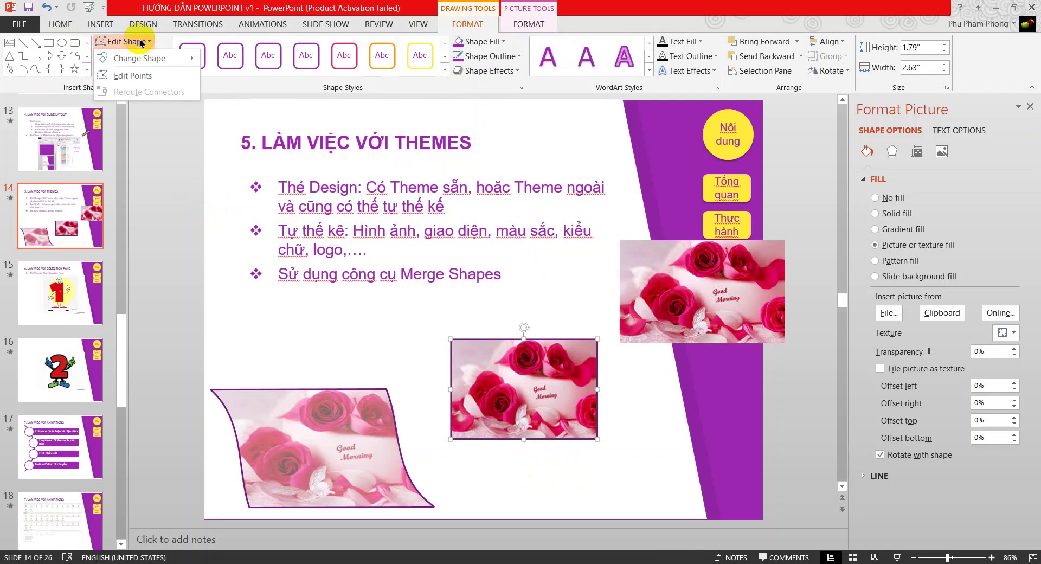
{"action": "left_click", "coordinate": [146, 76]}
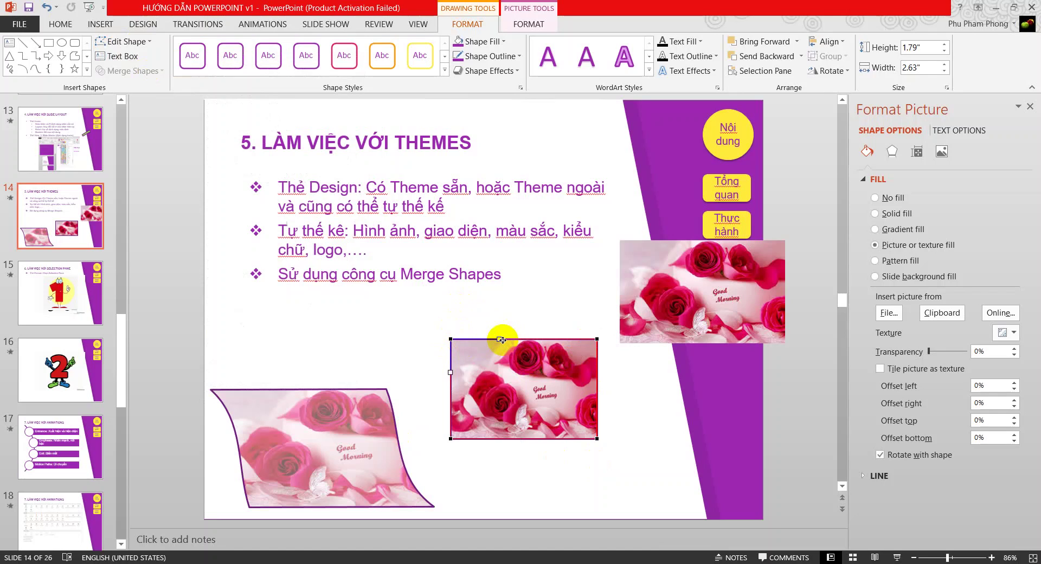
{"action": "left_click_drag", "start_coordinate": [501, 340], "coordinate": [504, 380]}
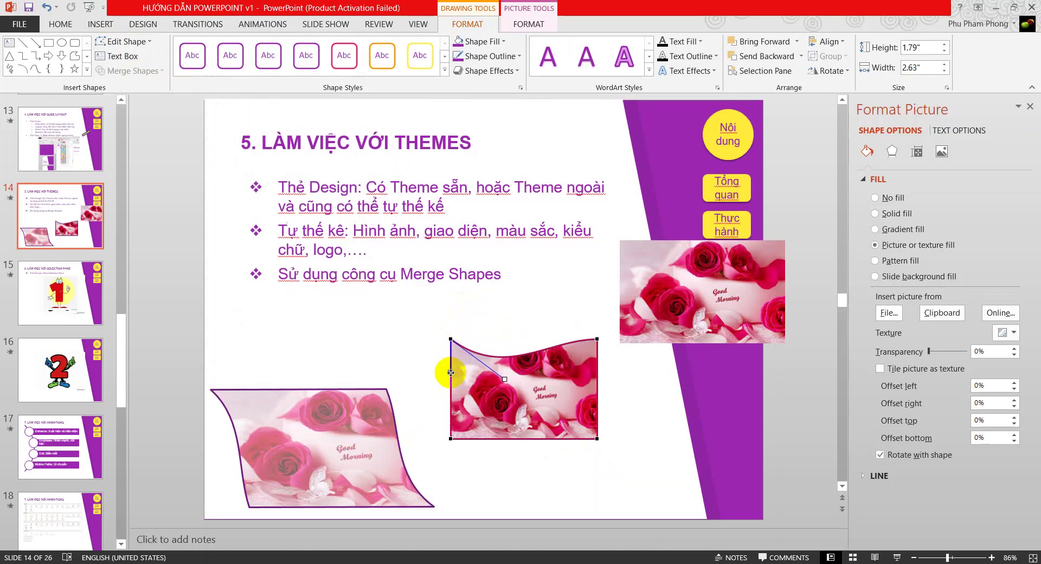
{"action": "left_click_drag", "start_coordinate": [448, 375], "coordinate": [464, 372]}
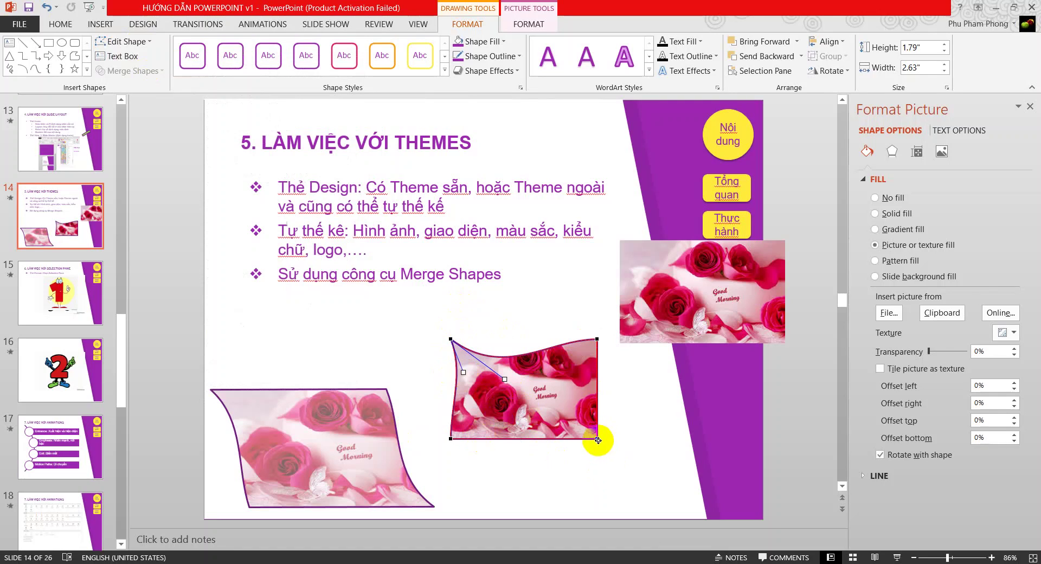
{"action": "mouse_move", "coordinate": [598, 441]}
{"action": "left_mouse_down"}
{"action": "mouse_move", "coordinate": [546, 431]}
{"action": "mouse_move", "coordinate": [586, 406]}
{"action": "left_mouse_up"}
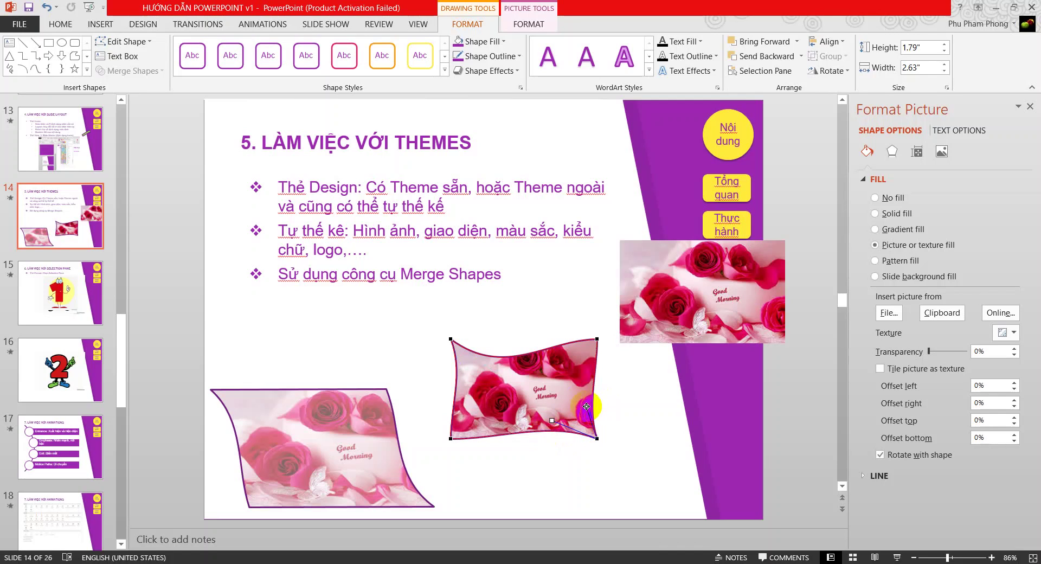
{"action": "left_click", "coordinate": [636, 428]}
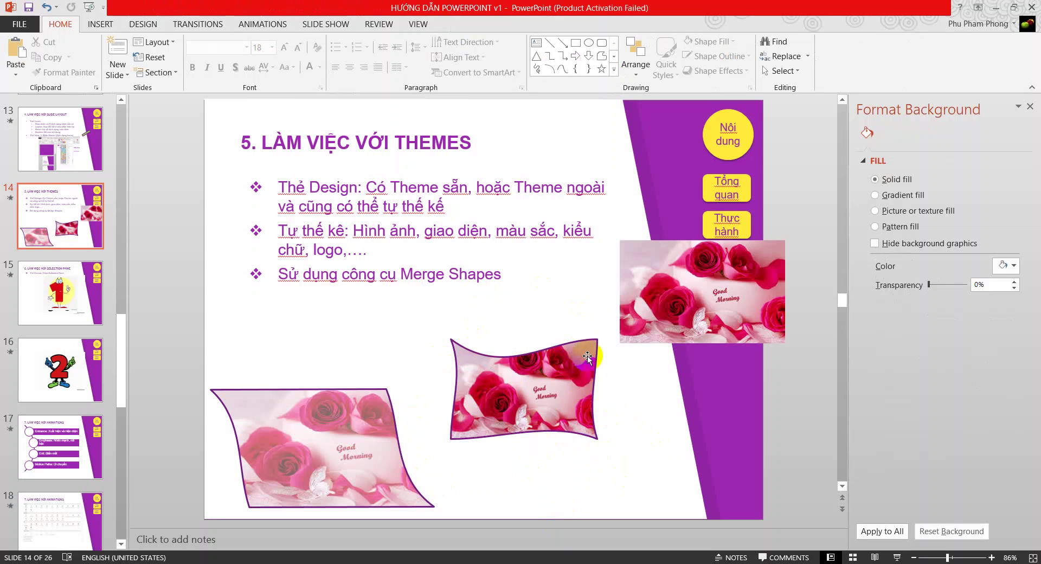
Delete the wavy rose rectangle and drag the rose photo down to the bottom-right corner.
{"action": "left_click", "coordinate": [537, 371]}
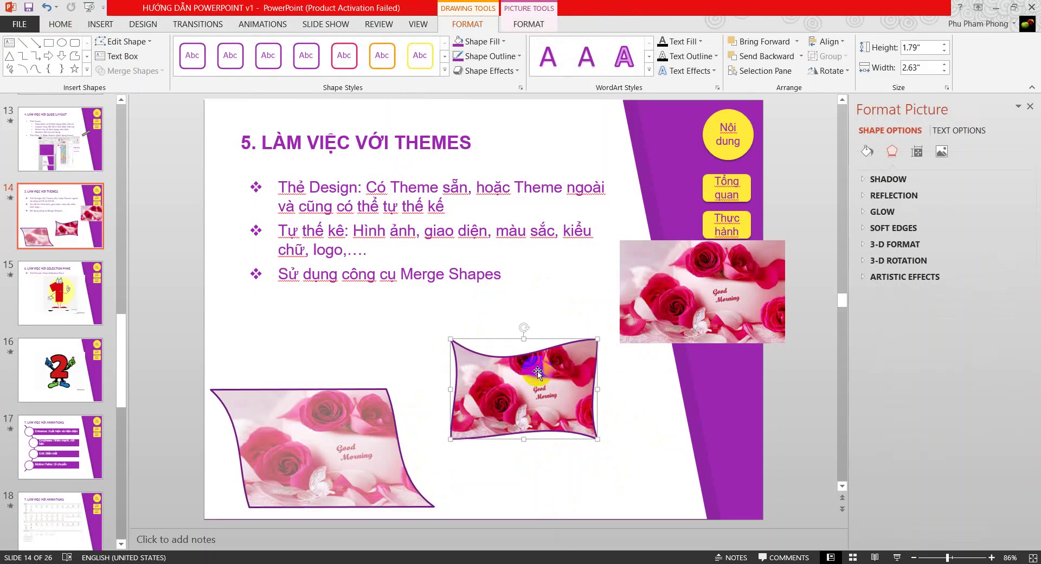
{"action": "key", "text": "Delete"}
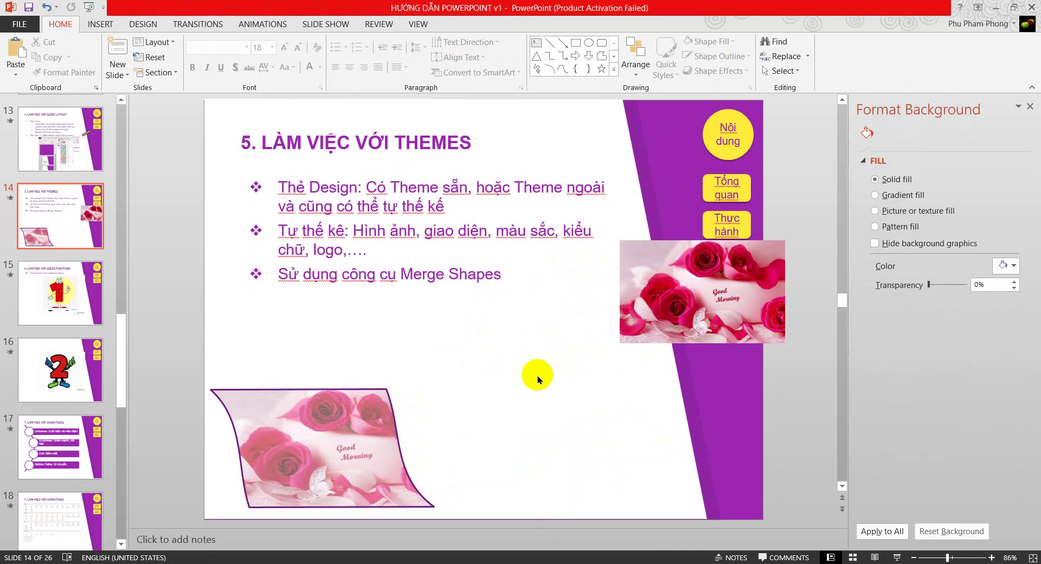
{"action": "left_click_drag", "start_coordinate": [666, 280], "coordinate": [581, 419]}
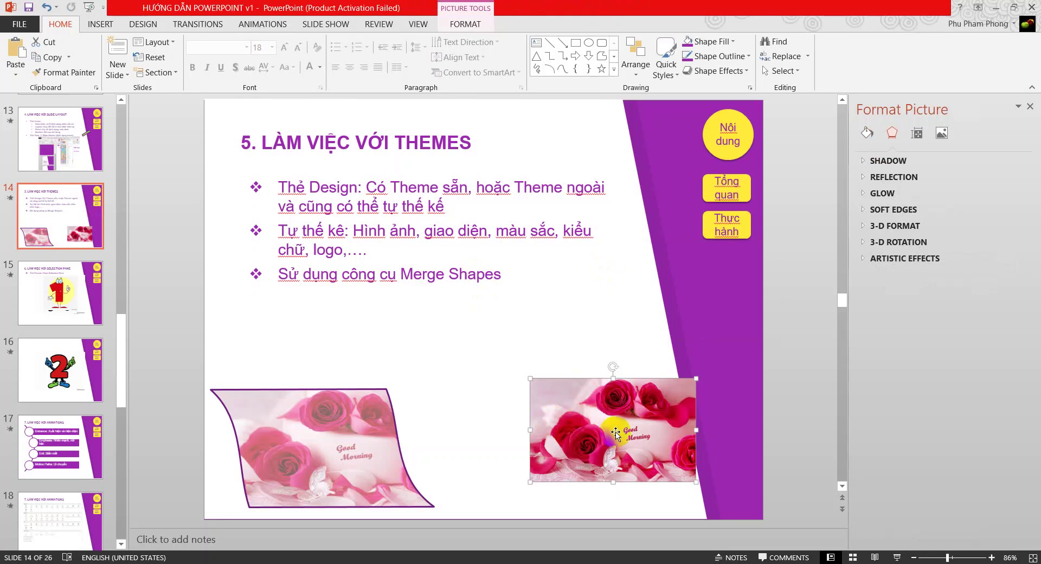
{"action": "left_click_drag", "start_coordinate": [615, 431], "coordinate": [616, 456]}
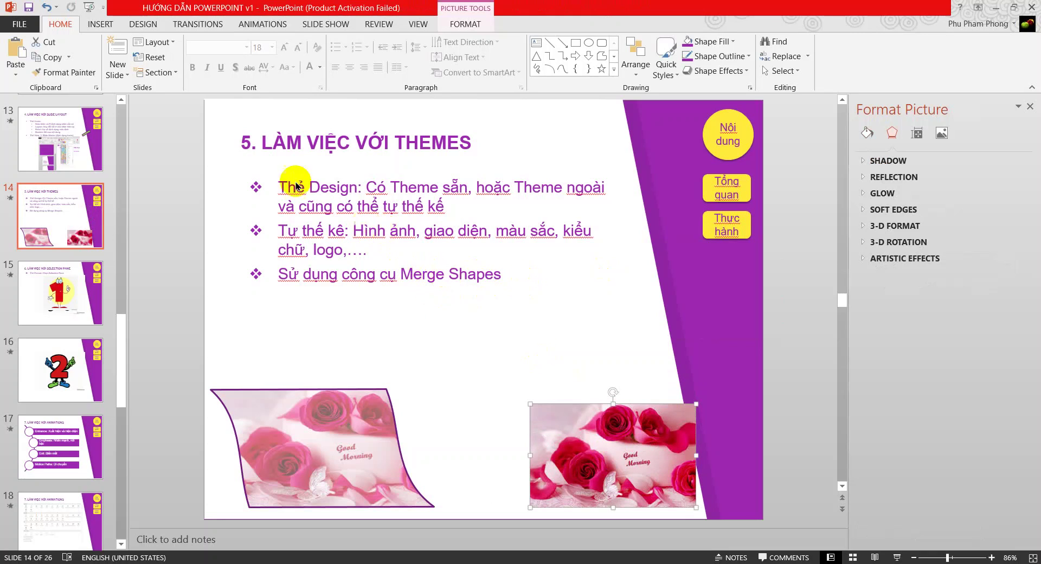
Draw a circle below the bullet list and a thin rectangle beside it.
{"action": "left_click", "coordinate": [100, 25]}
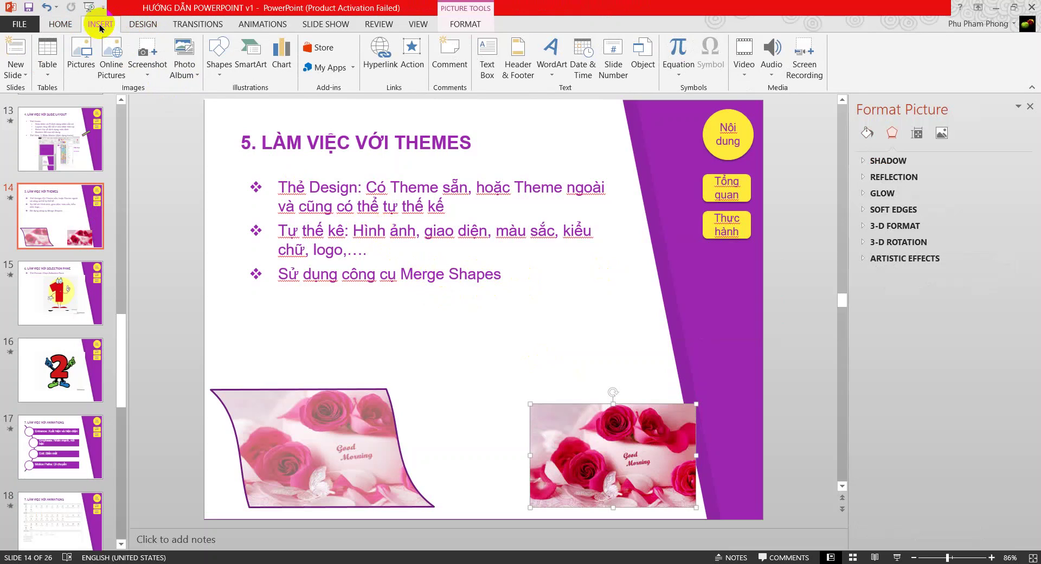
{"action": "left_click", "coordinate": [218, 60]}
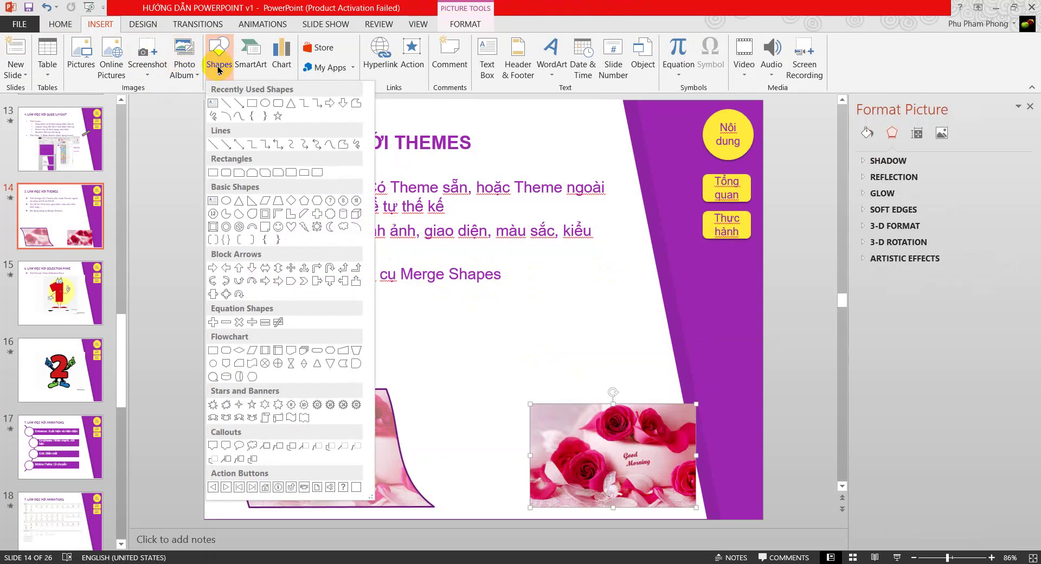
{"action": "left_click", "coordinate": [265, 103]}
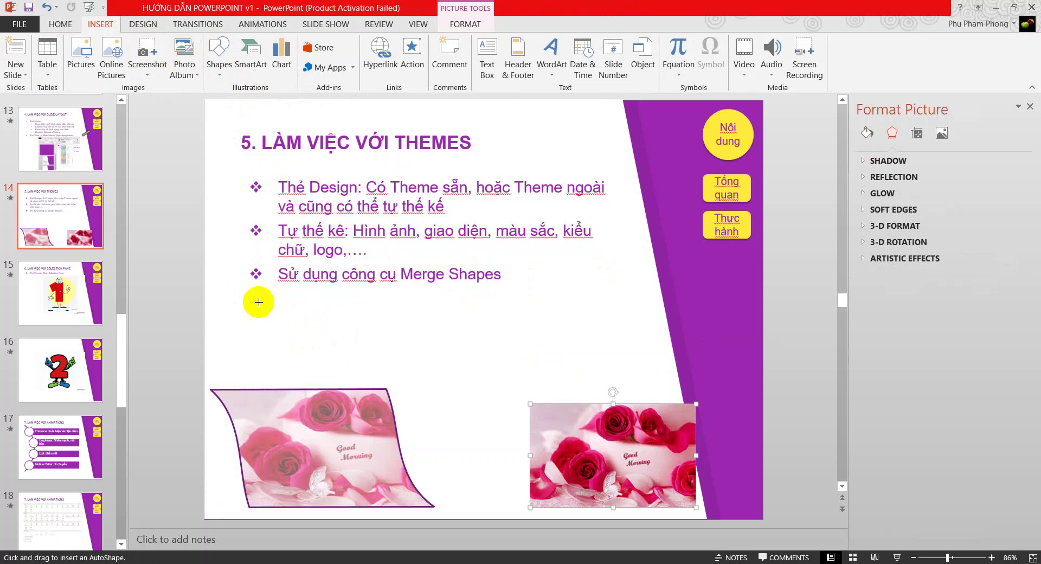
{"action": "left_click_drag", "start_coordinate": [255, 311], "coordinate": [285, 339]}
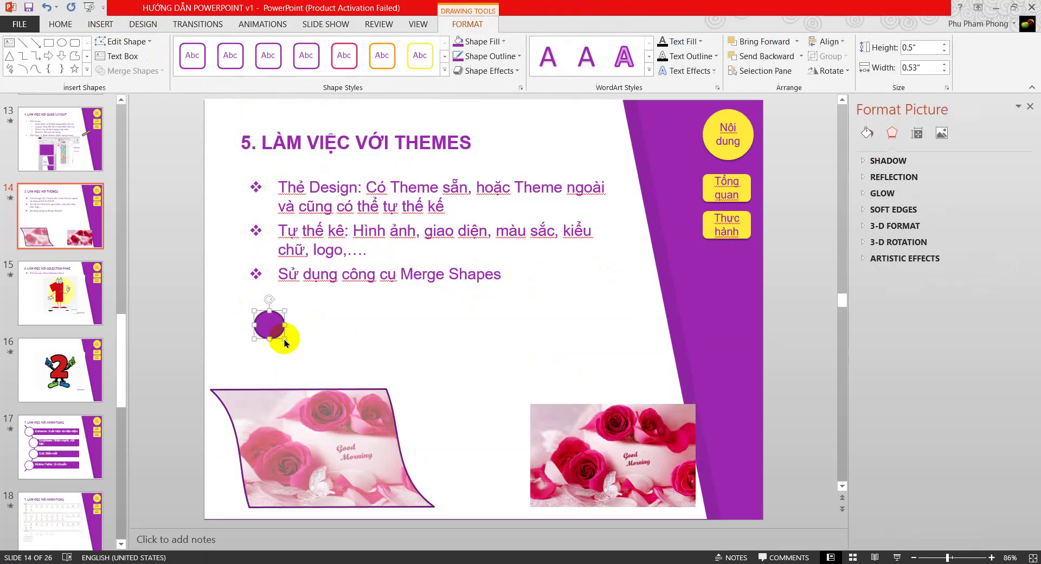
{"action": "left_click", "coordinate": [107, 25]}
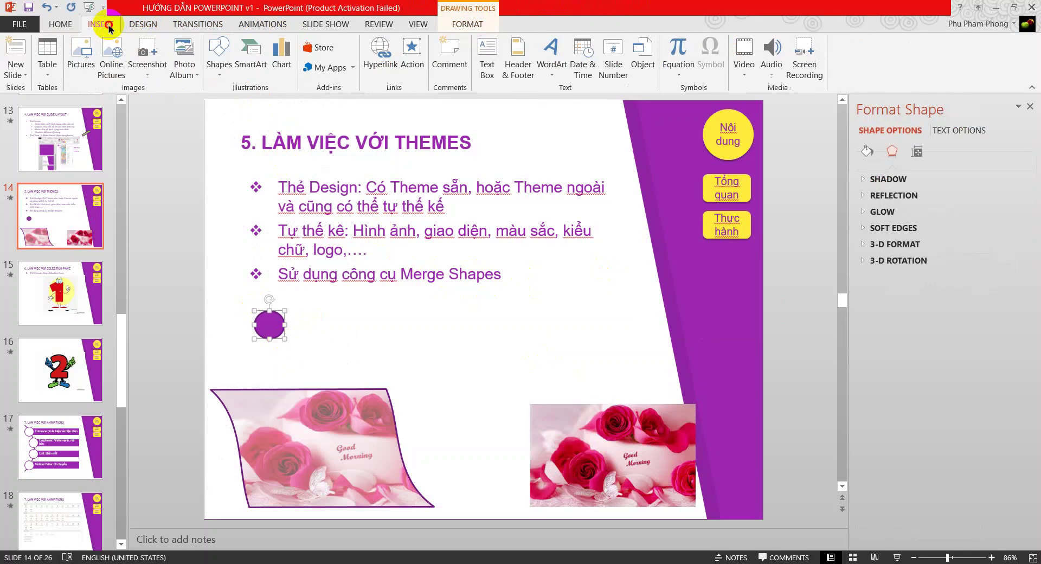
{"action": "left_click", "coordinate": [219, 57]}
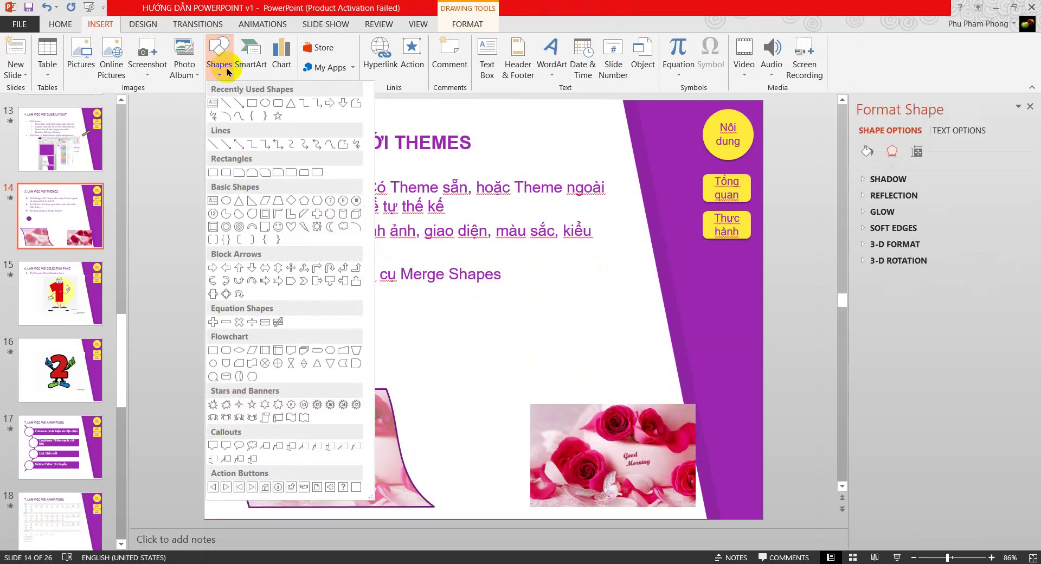
{"action": "left_click", "coordinate": [251, 103]}
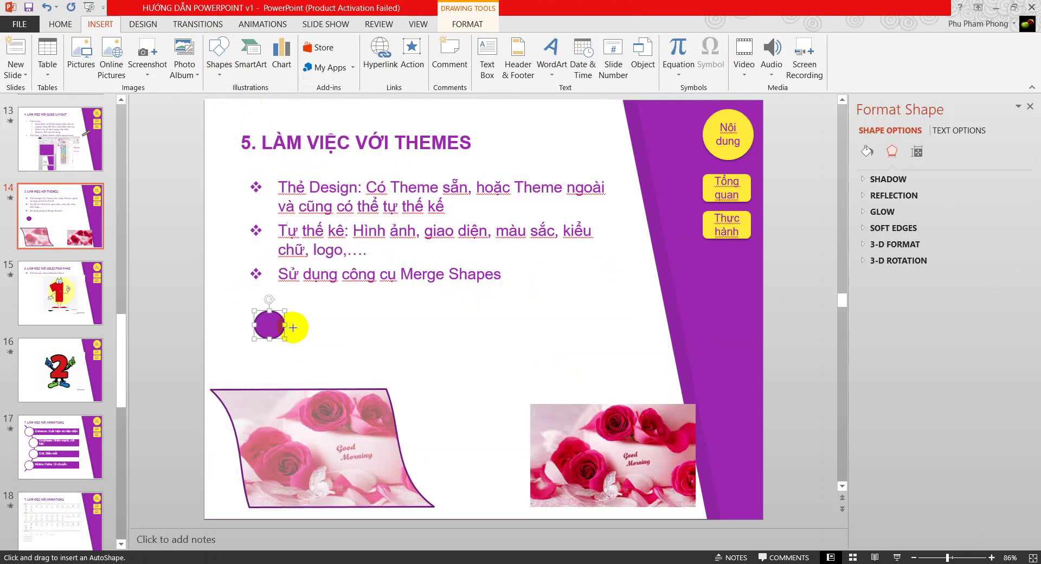
{"action": "mouse_move", "coordinate": [310, 318]}
{"action": "left_mouse_down"}
{"action": "mouse_move", "coordinate": [368, 338]}
{"action": "mouse_move", "coordinate": [346, 327]}
{"action": "left_mouse_up"}
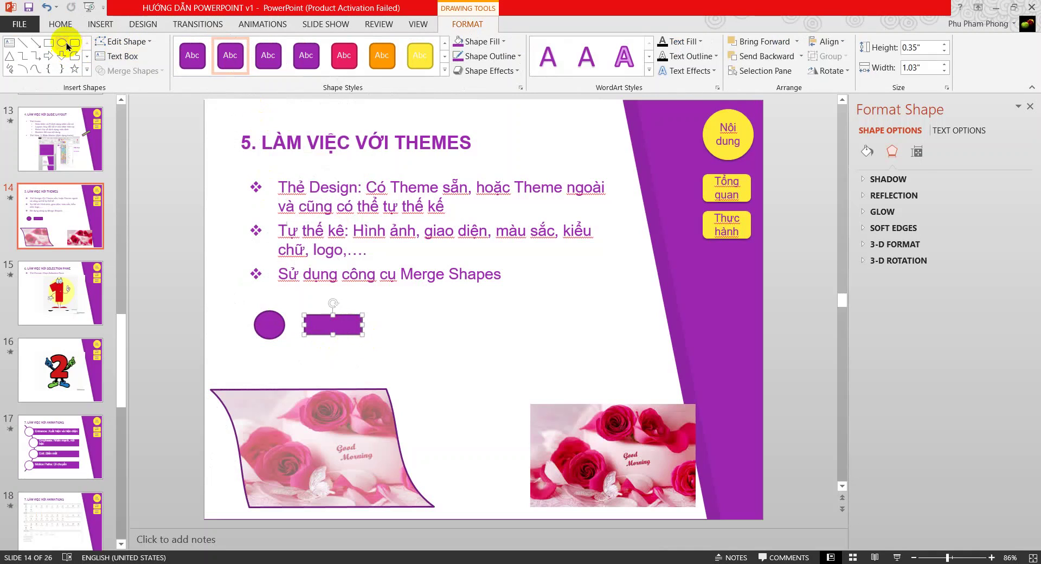
Draw a triangle right of the rectangle and raise it to line up with the row.
{"action": "left_click", "coordinate": [12, 58]}
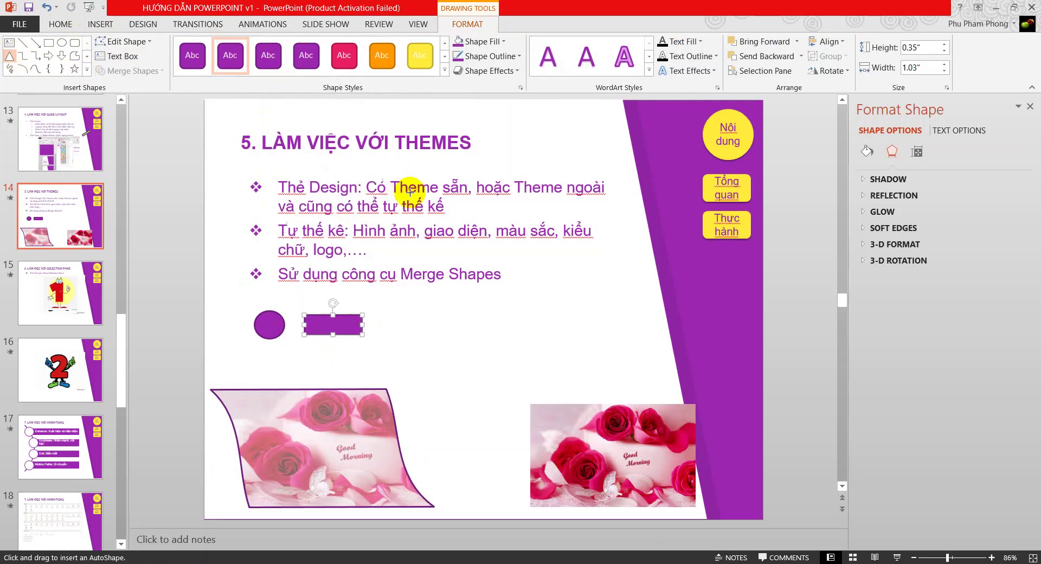
{"action": "left_click_drag", "start_coordinate": [387, 310], "coordinate": [424, 339]}
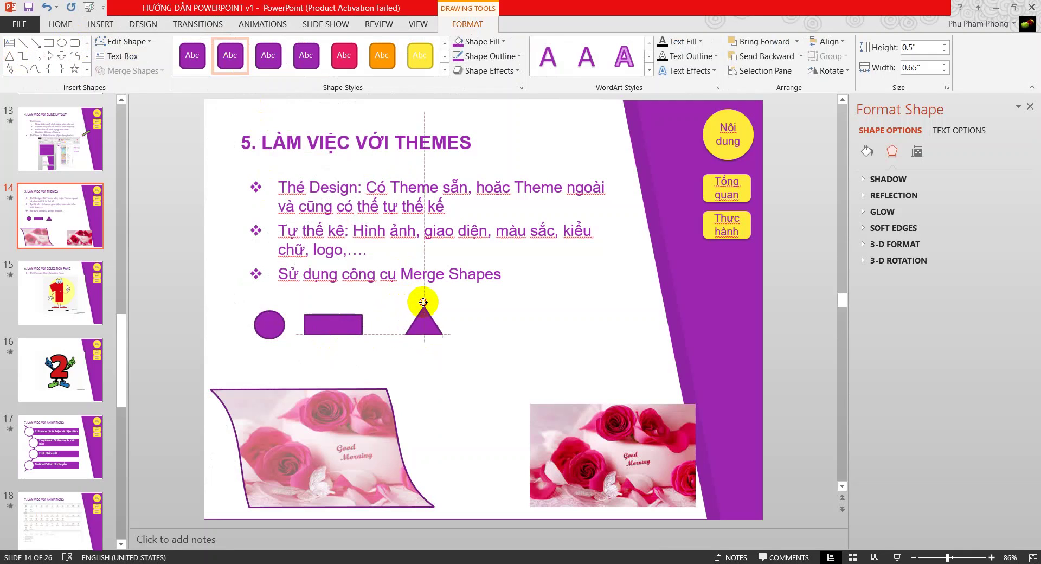
{"action": "mouse_move", "coordinate": [407, 307]}
{"action": "left_mouse_down"}
{"action": "mouse_move", "coordinate": [456, 316]}
{"action": "mouse_move", "coordinate": [394, 317]}
{"action": "left_mouse_up"}
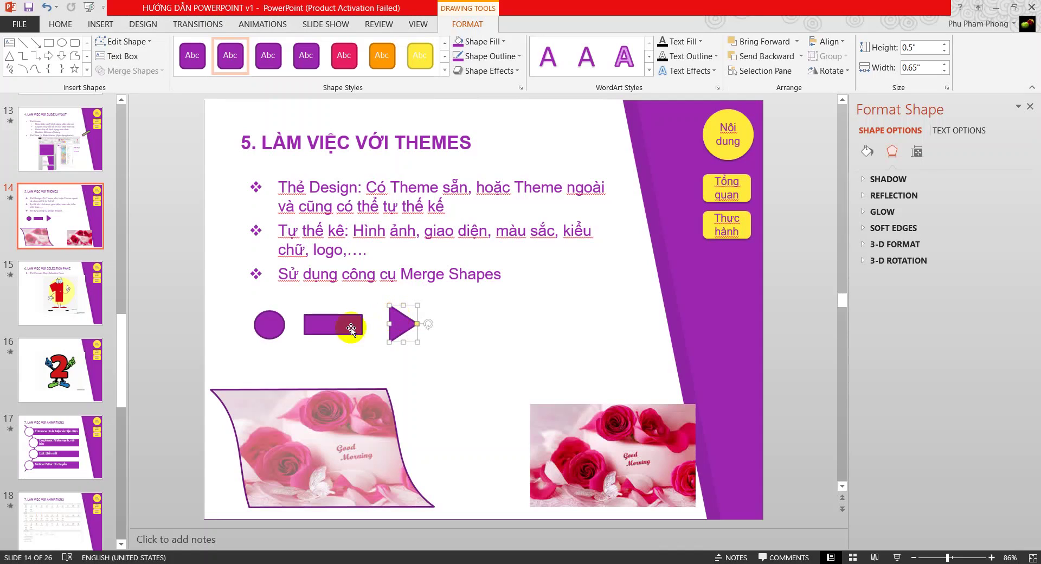
{"action": "left_click", "coordinate": [263, 334], "text": "shift"}
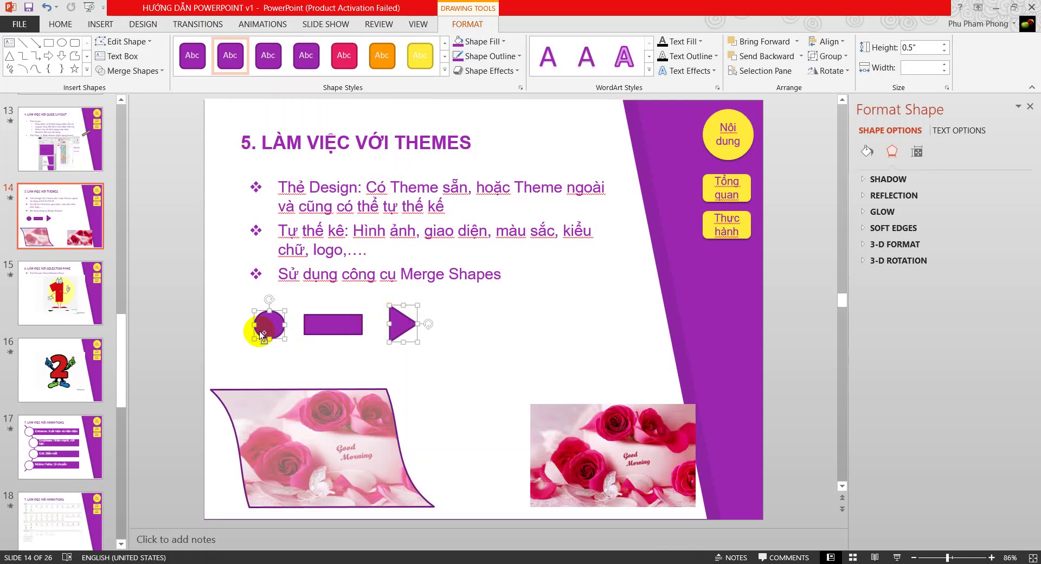
Duplicate the circle, rectangle and triangle and move the copies to the right on the same row.
{"action": "left_click", "coordinate": [333, 332], "text": "shift"}
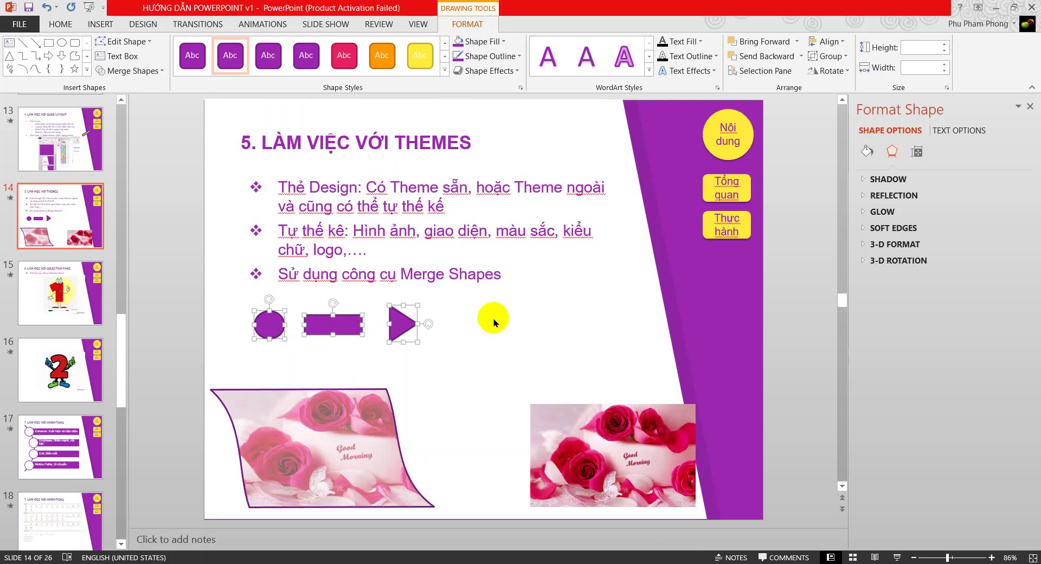
{"action": "key", "text": "ctrl+v"}
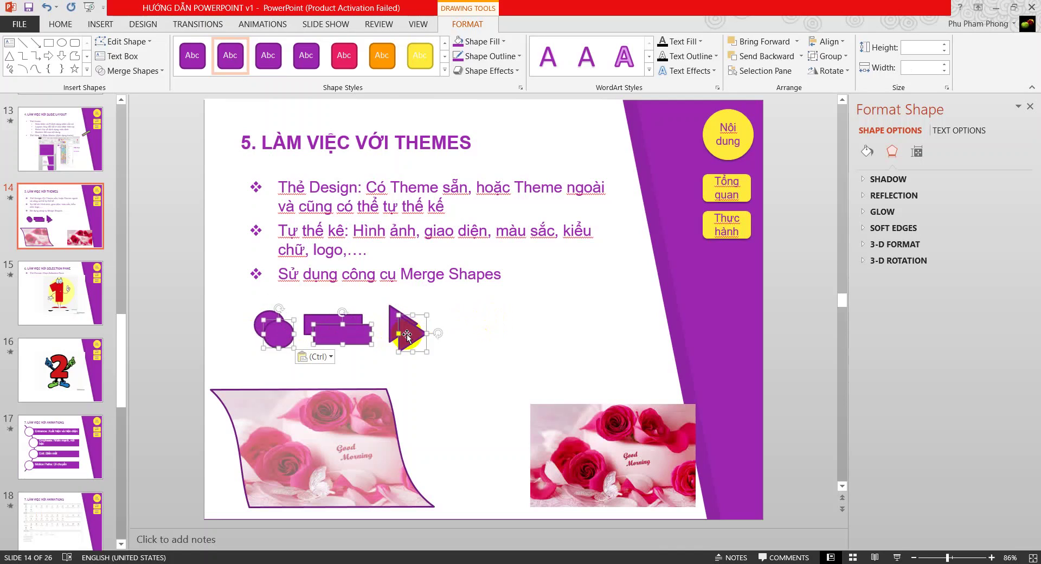
{"action": "left_click_drag", "start_coordinate": [411, 335], "coordinate": [594, 321]}
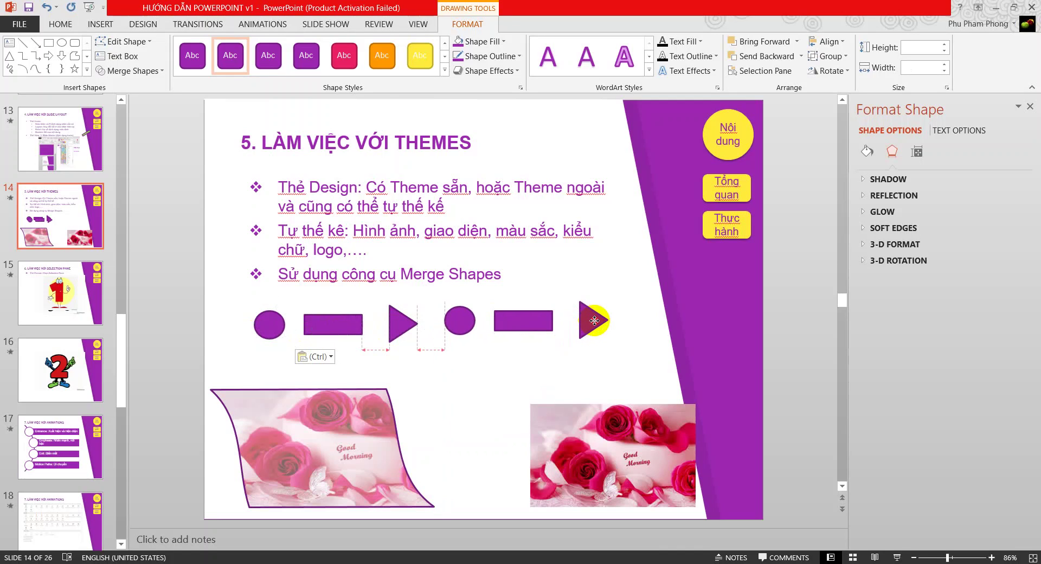
{"action": "left_click", "coordinate": [561, 295]}
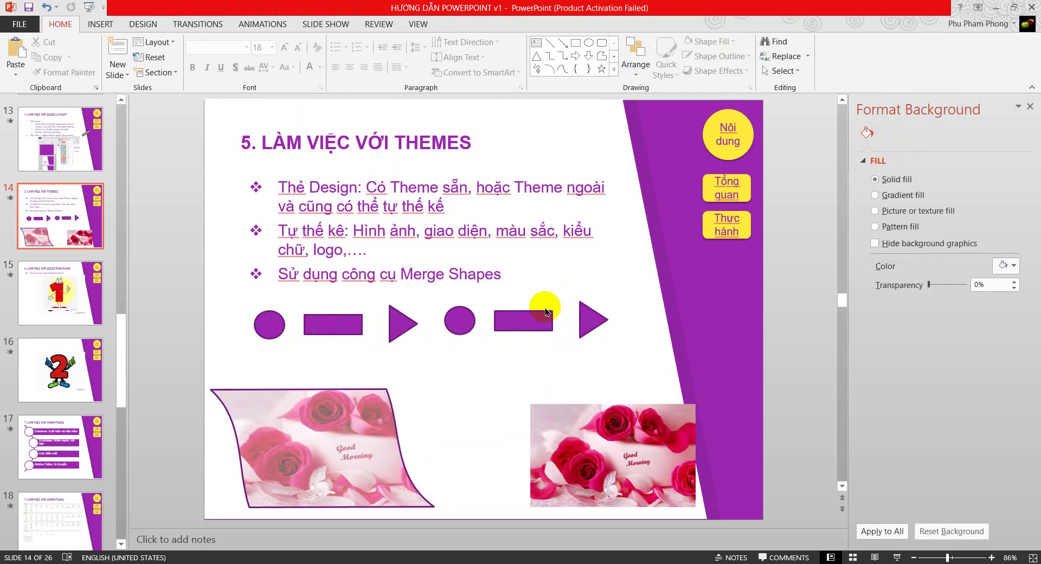
Overlap the copied rectangle onto the circle and the triangle onto its end, then select all three.
{"action": "left_click_drag", "start_coordinate": [547, 312], "coordinate": [485, 319]}
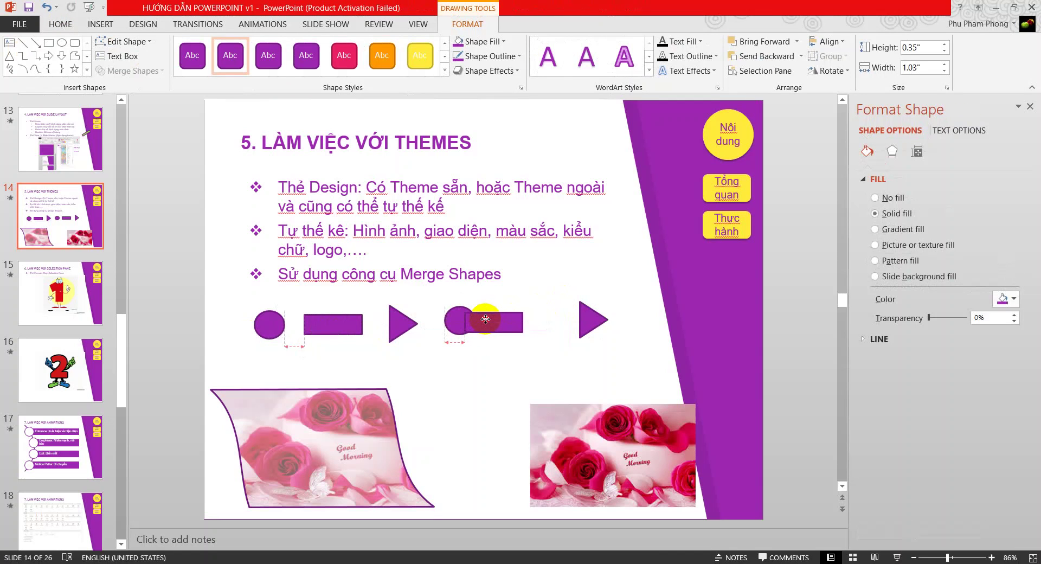
{"action": "left_click_drag", "start_coordinate": [485, 320], "coordinate": [486, 318]}
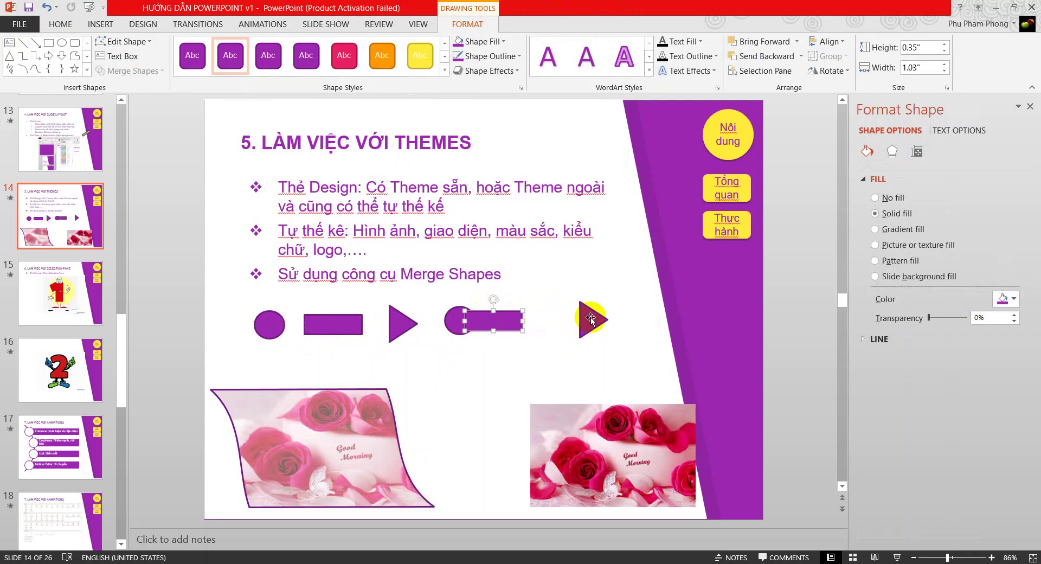
{"action": "left_click_drag", "start_coordinate": [591, 320], "coordinate": [529, 318]}
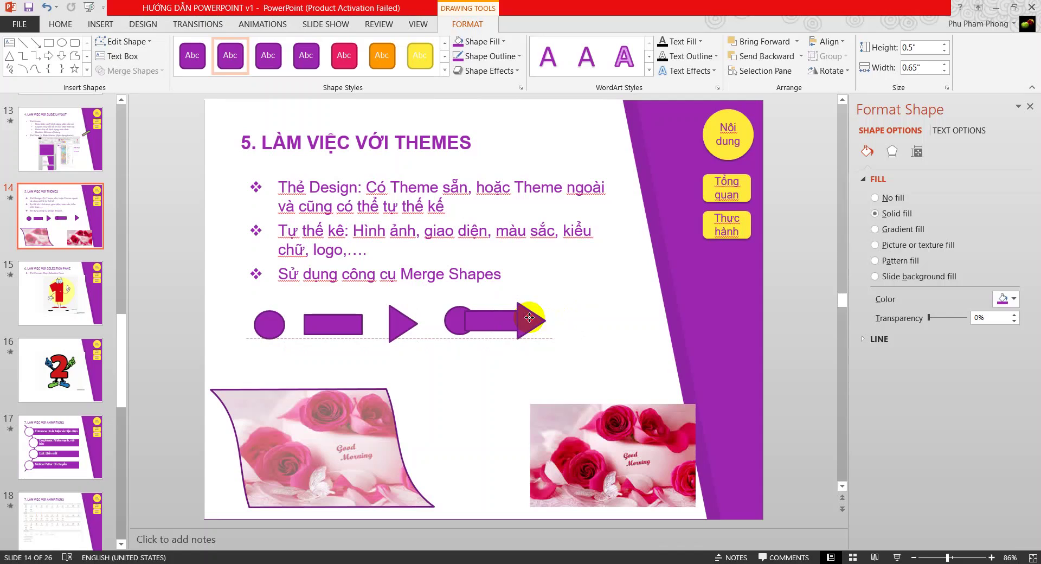
{"action": "left_click", "coordinate": [476, 325], "text": "shift"}
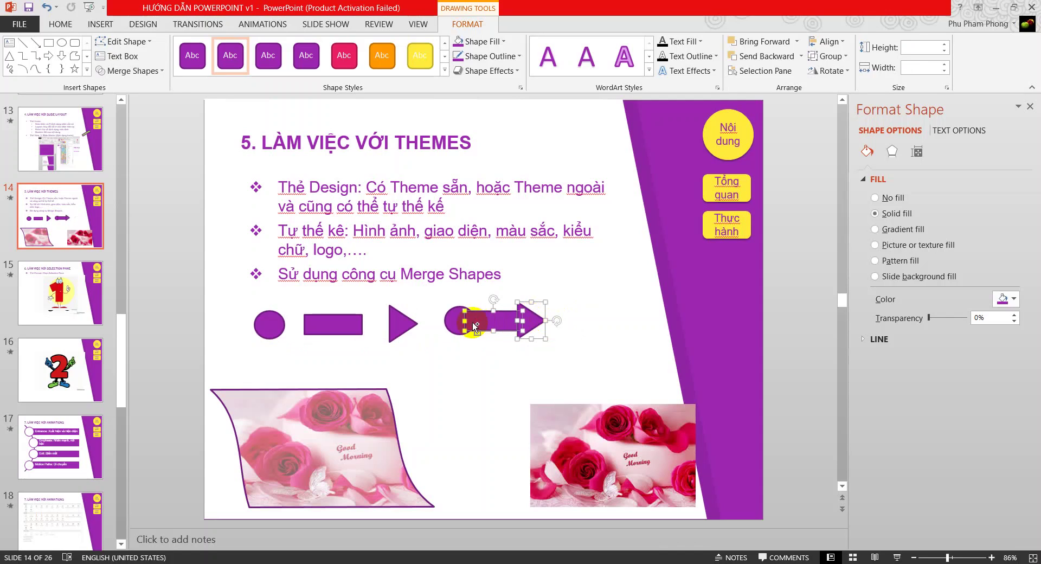
{"action": "left_click", "coordinate": [458, 326], "text": "shift"}
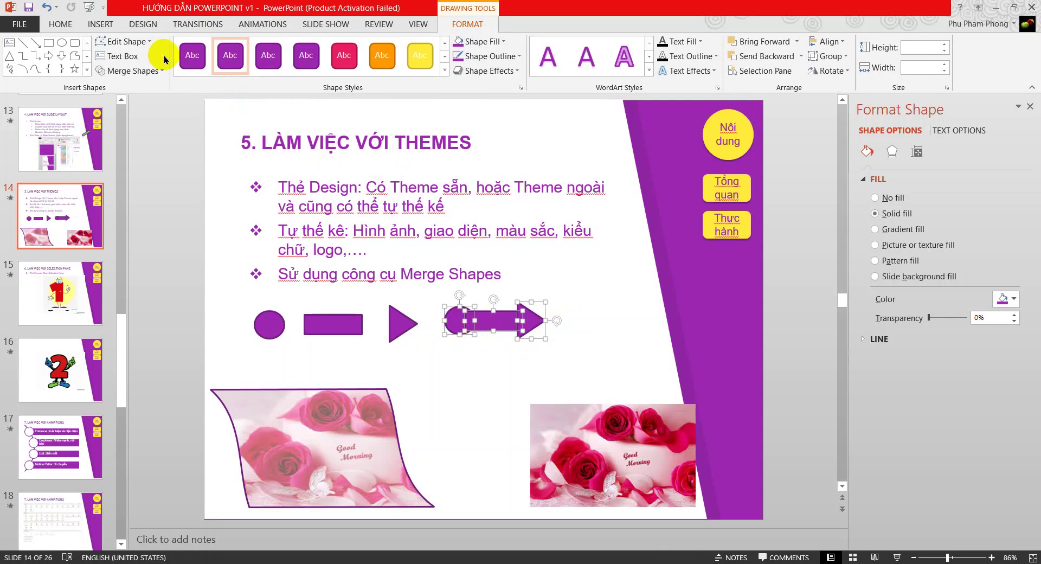
Union the three overlapping copies into one arrow and set it right of the originals.
{"action": "left_click", "coordinate": [146, 79]}
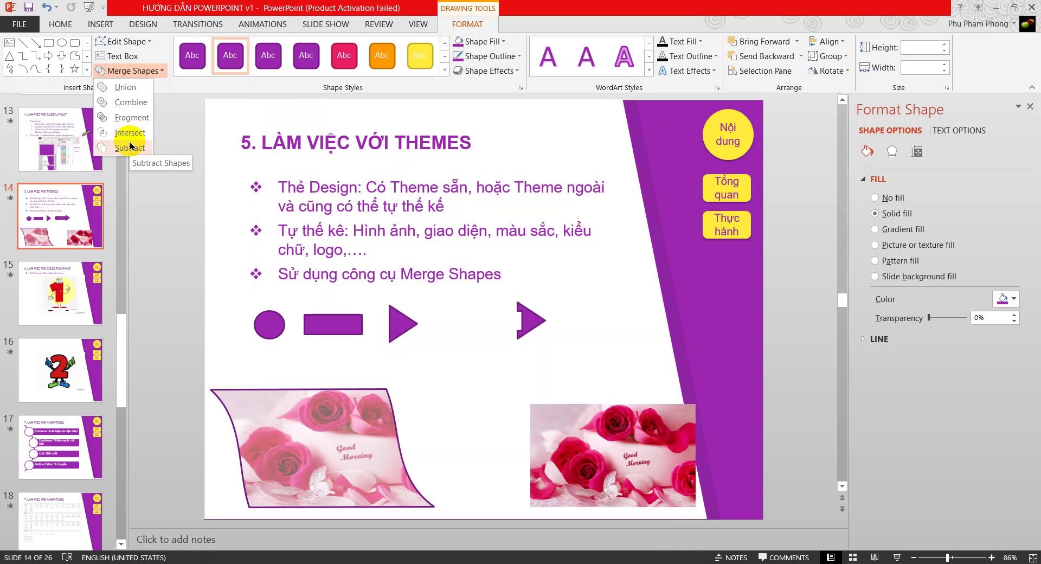
{"action": "left_click", "coordinate": [126, 86]}
{"action": "left_click", "coordinate": [572, 327]}
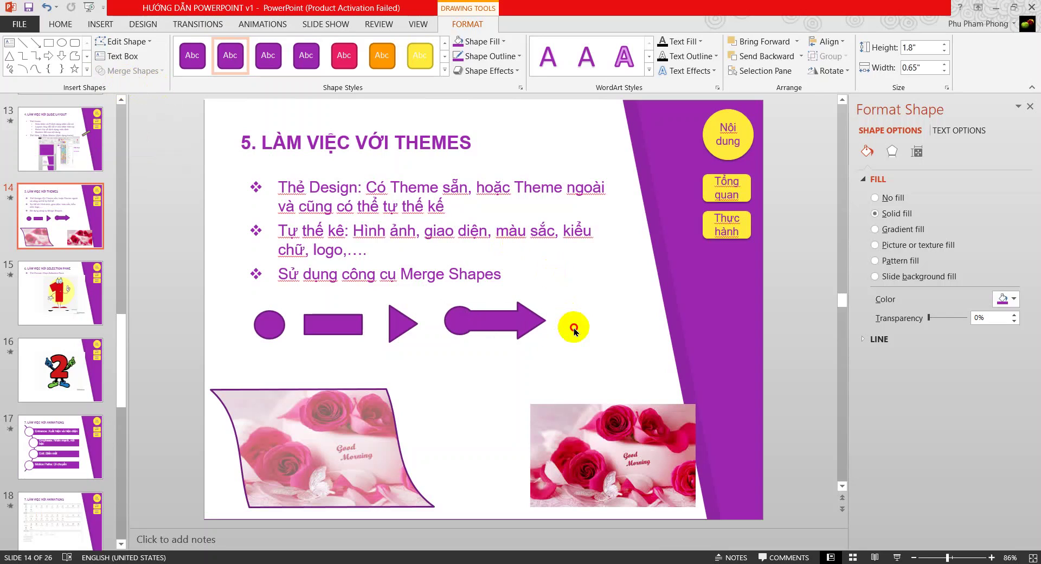
{"action": "left_click_drag", "start_coordinate": [497, 312], "coordinate": [582, 294]}
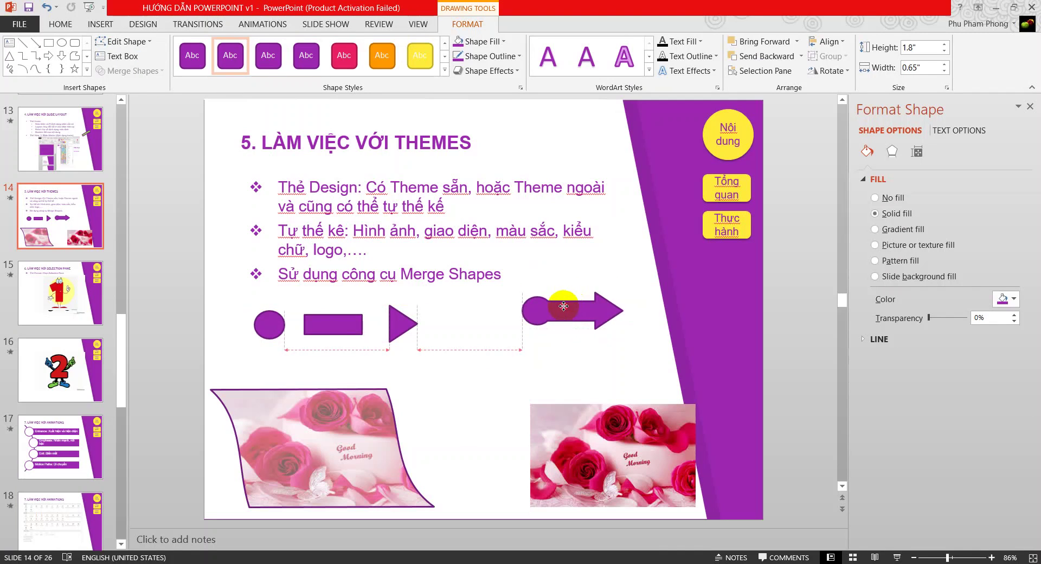
{"action": "mouse_move", "coordinate": [582, 294]}
{"action": "left_mouse_down"}
{"action": "mouse_move", "coordinate": [552, 308]}
{"action": "mouse_move", "coordinate": [589, 323]}
{"action": "mouse_move", "coordinate": [632, 317]}
{"action": "mouse_move", "coordinate": [554, 323]}
{"action": "left_mouse_up"}
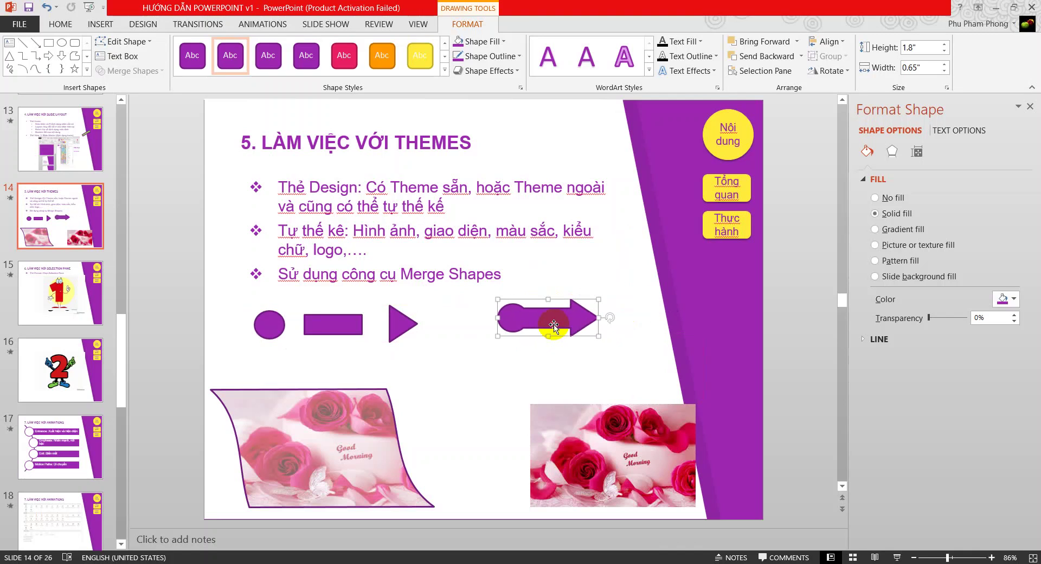
{"action": "left_click", "coordinate": [633, 351]}
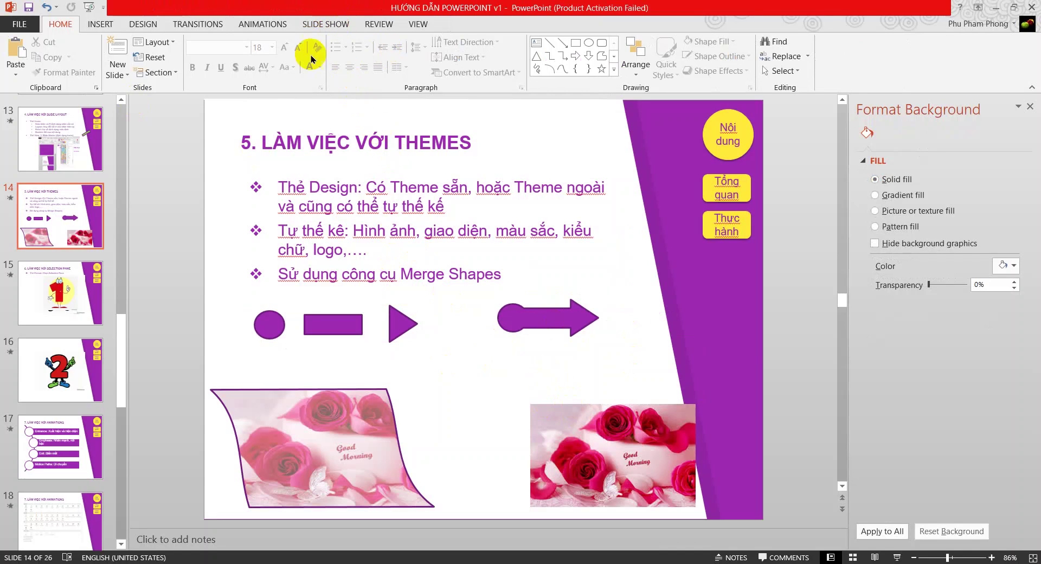
Insert an outlined-style WordArt text box.
{"action": "left_click", "coordinate": [88, 27]}
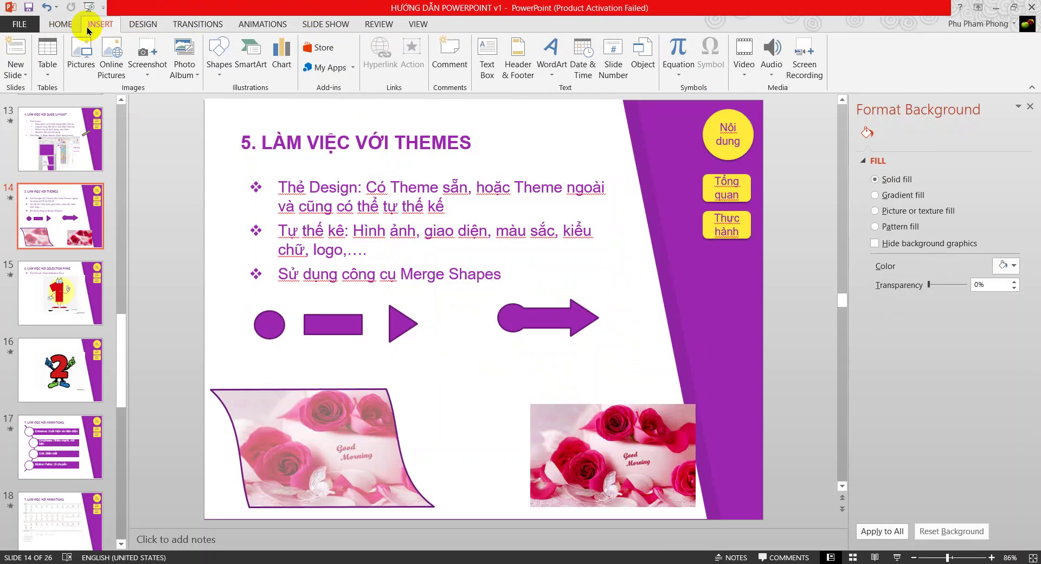
{"action": "left_click", "coordinate": [490, 53]}
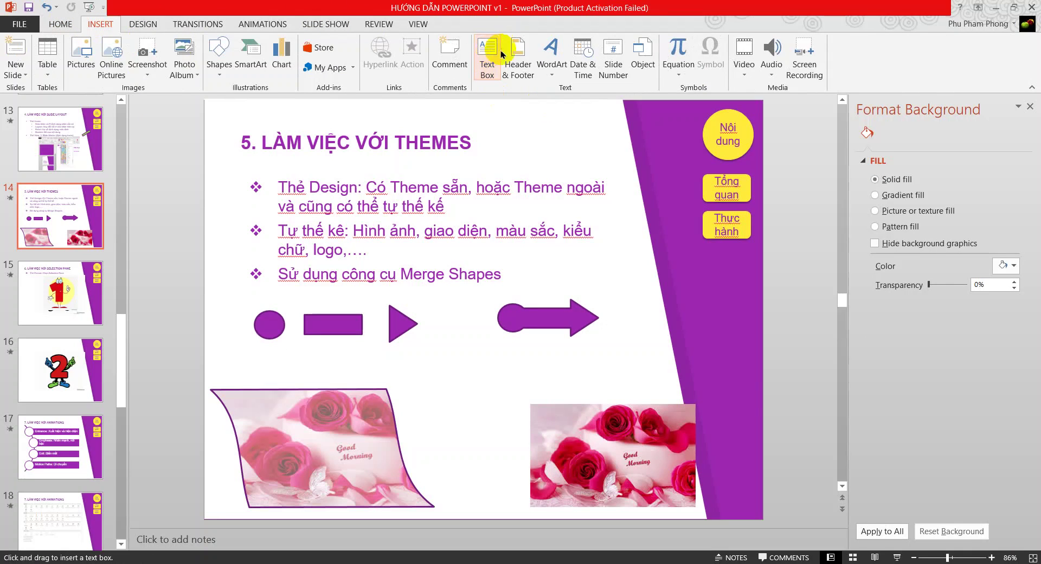
{"action": "left_click", "coordinate": [557, 73]}
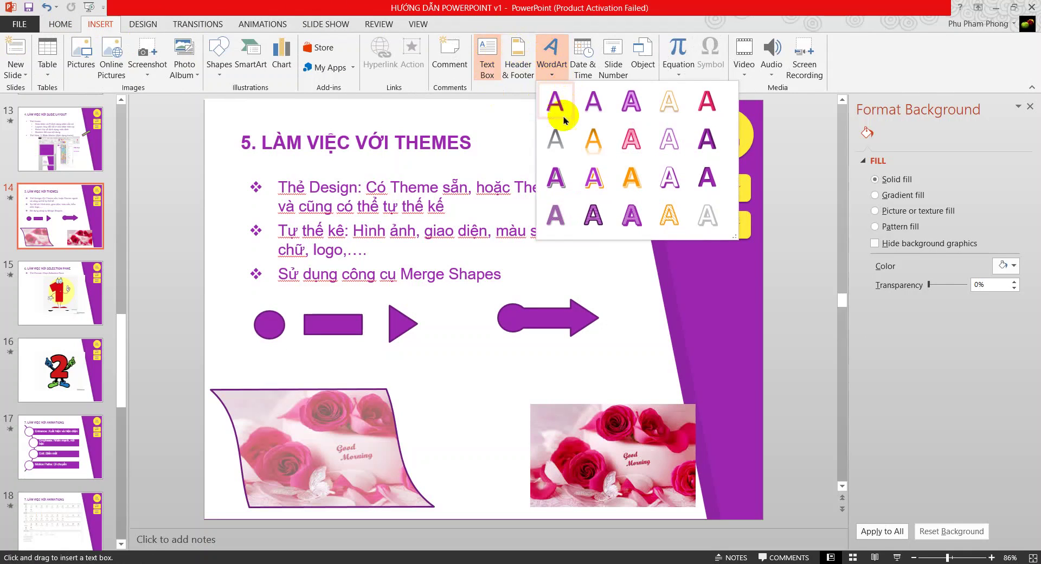
{"action": "left_click", "coordinate": [667, 142]}
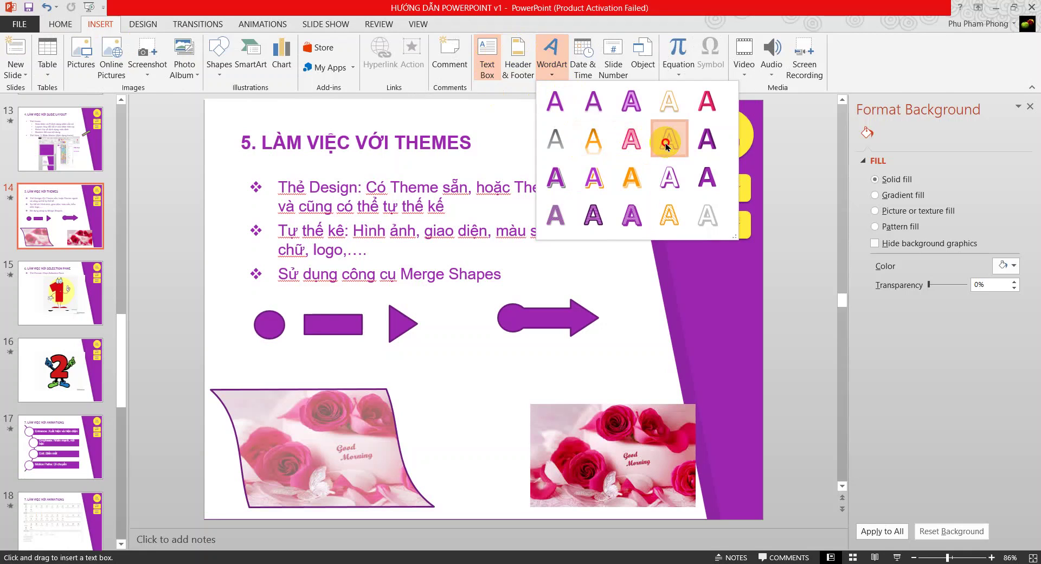
Replace the WordArt placeholder with HAPPY and drag it below the shape row.
{"action": "left_click", "coordinate": [469, 317]}
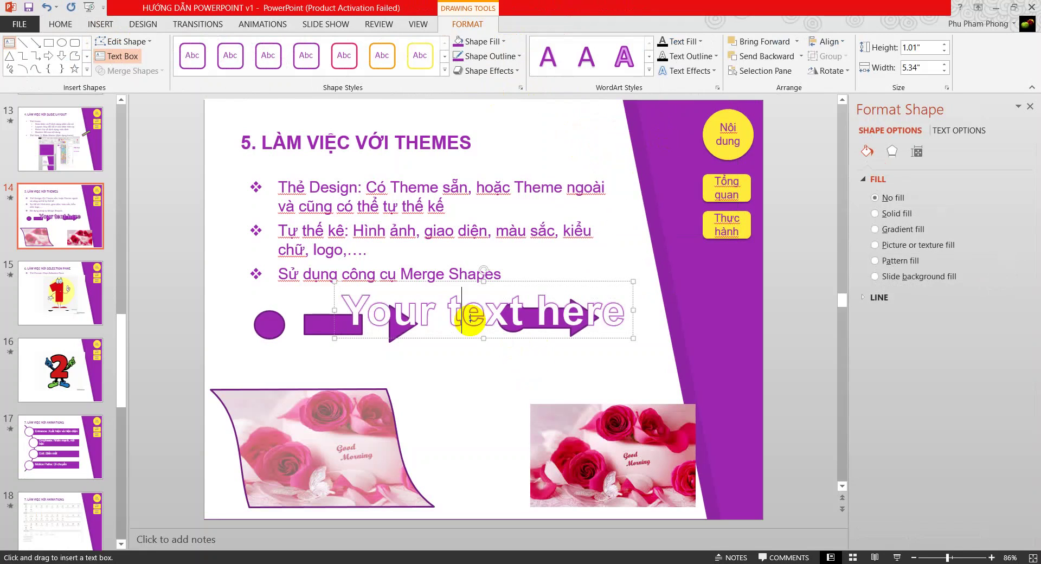
{"action": "key", "text": "BackSpace"}
{"action": "key", "text": "BackSpace"}
{"action": "key", "text": "BackSpace"}
{"action": "key", "text": "BackSpace"}
{"action": "key", "text": "BackSpace"}
{"action": "key", "text": "BackSpace"}
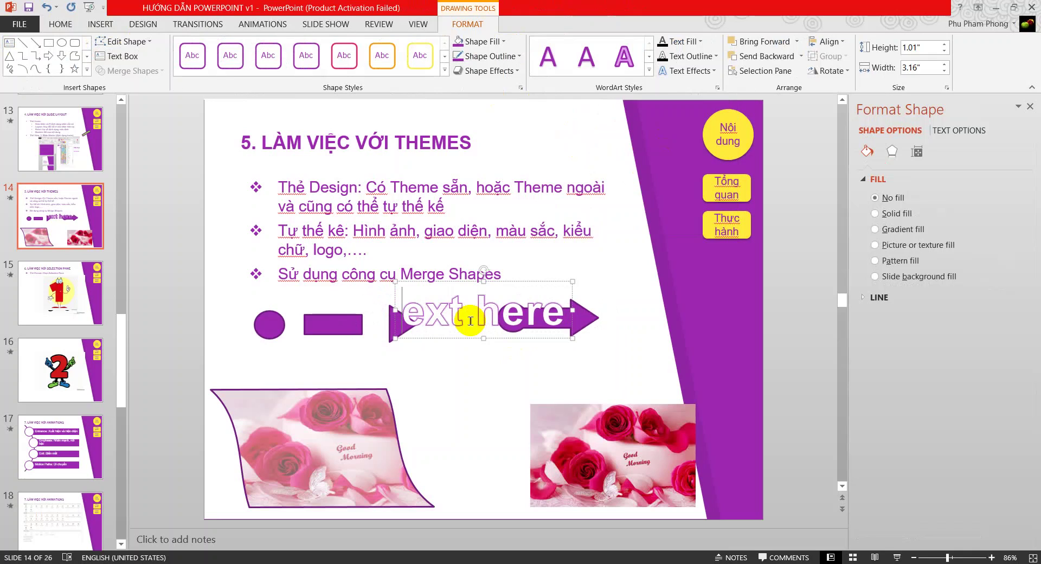
{"action": "key", "text": "Delete"}
{"action": "key", "text": "Delete"}
{"action": "key", "text": "Delete"}
{"action": "key", "text": "Delete"}
{"action": "key", "text": "Delete"}
{"action": "key", "text": "Delete"}
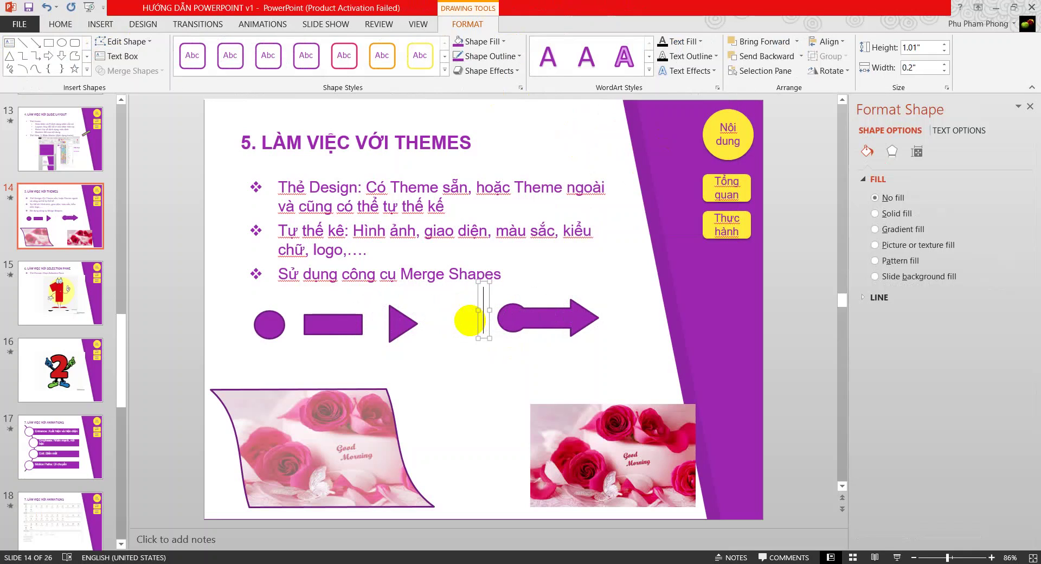
{"action": "type", "text": "h"}
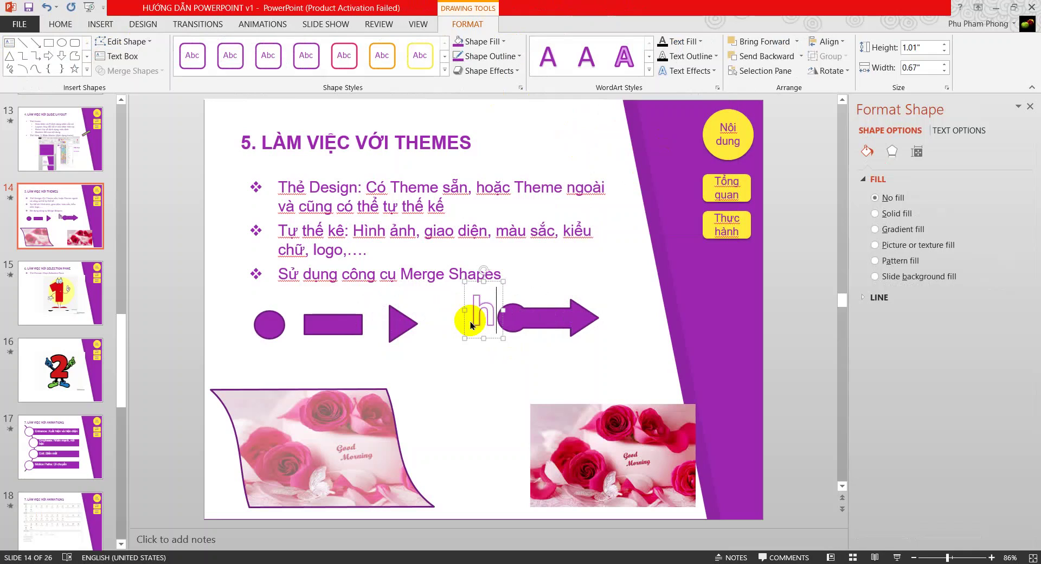
{"action": "key", "text": "BackSpace"}
{"action": "type", "text": "h"}
{"action": "key", "text": "BackSpace"}
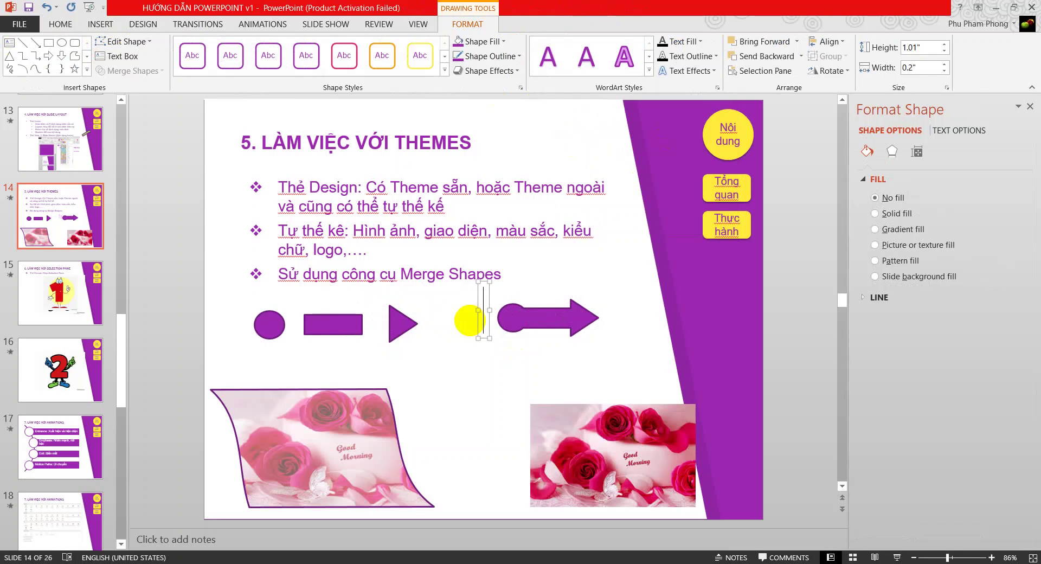
{"action": "type", "text": "HAPP"}
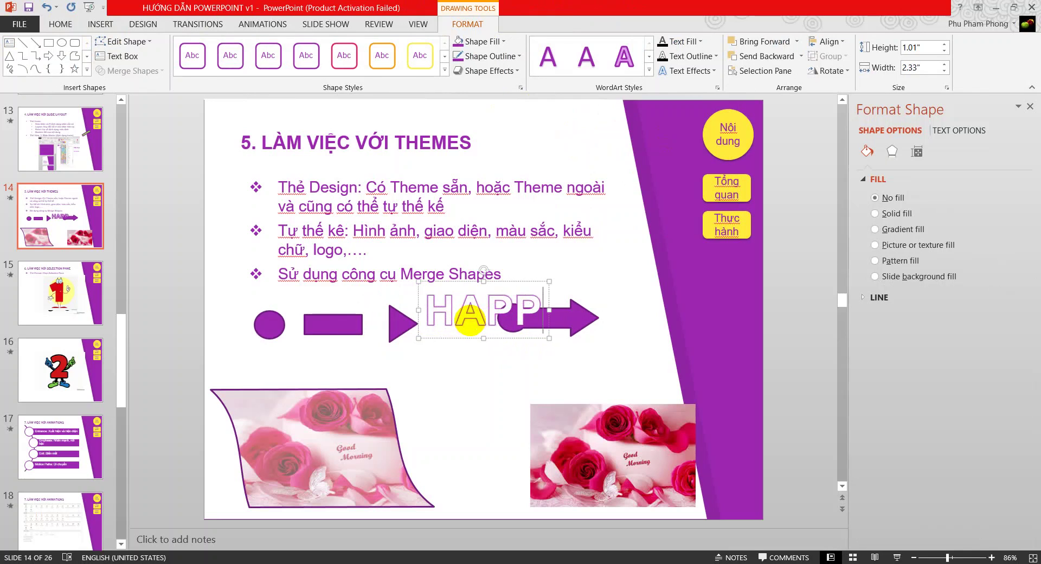
{"action": "type", "text": "Y"}
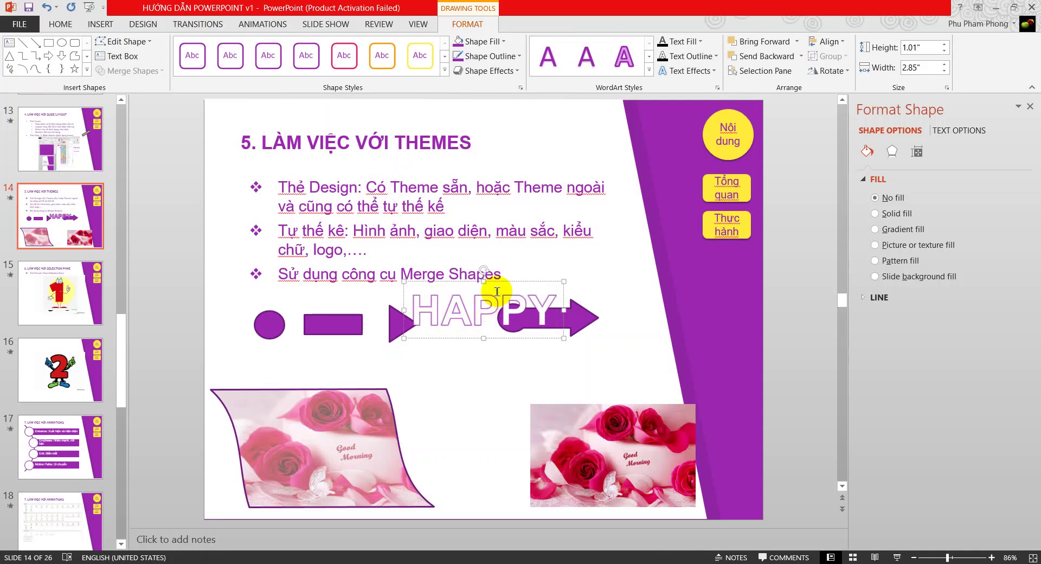
{"action": "left_click_drag", "start_coordinate": [531, 283], "coordinate": [530, 352]}
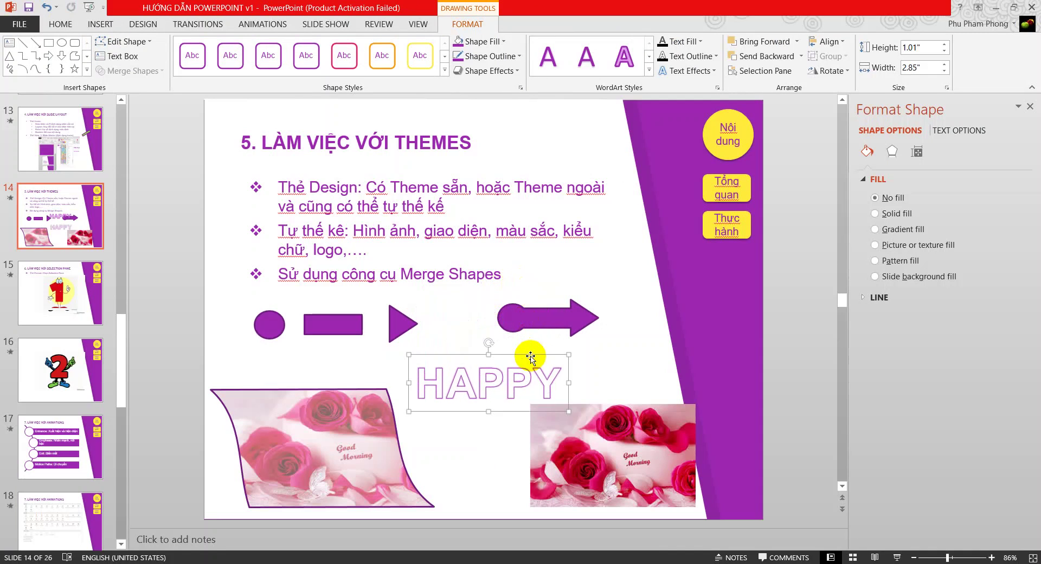
Give HAPPY a light-purple filled WordArt style.
{"action": "left_click", "coordinate": [626, 63]}
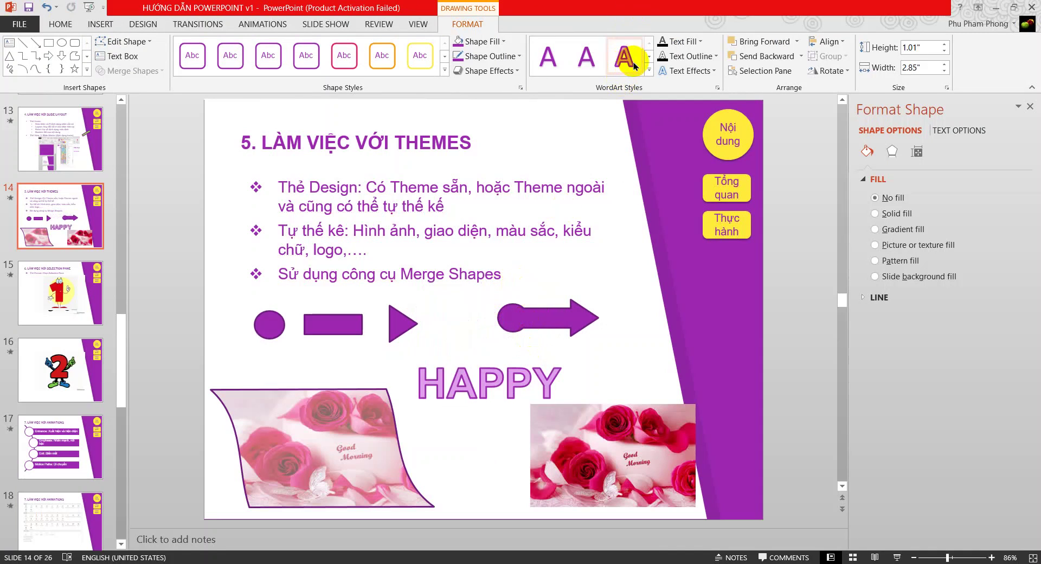
{"action": "left_click", "coordinate": [661, 356]}
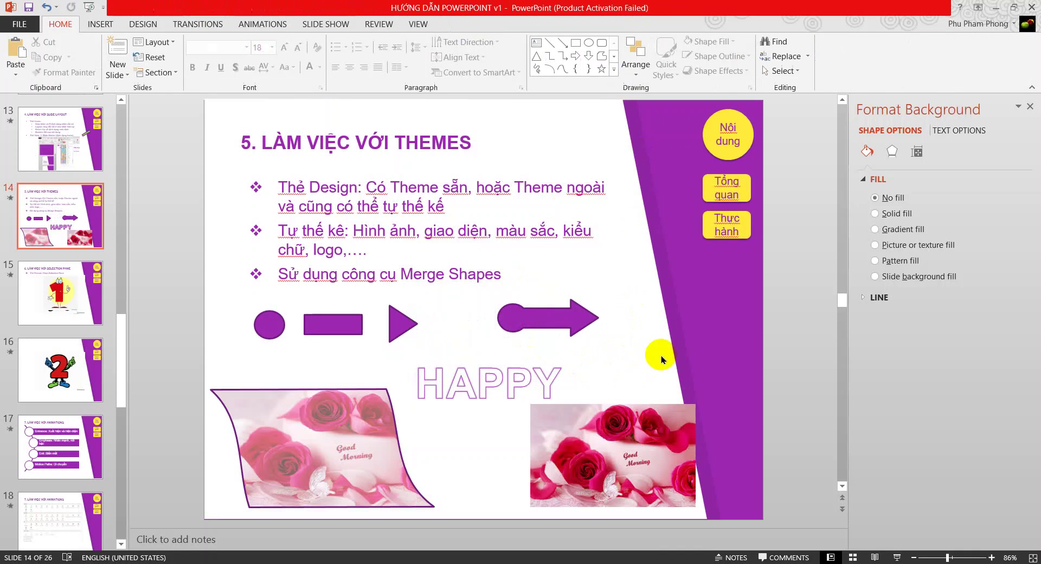
{"action": "left_click", "coordinate": [502, 374]}
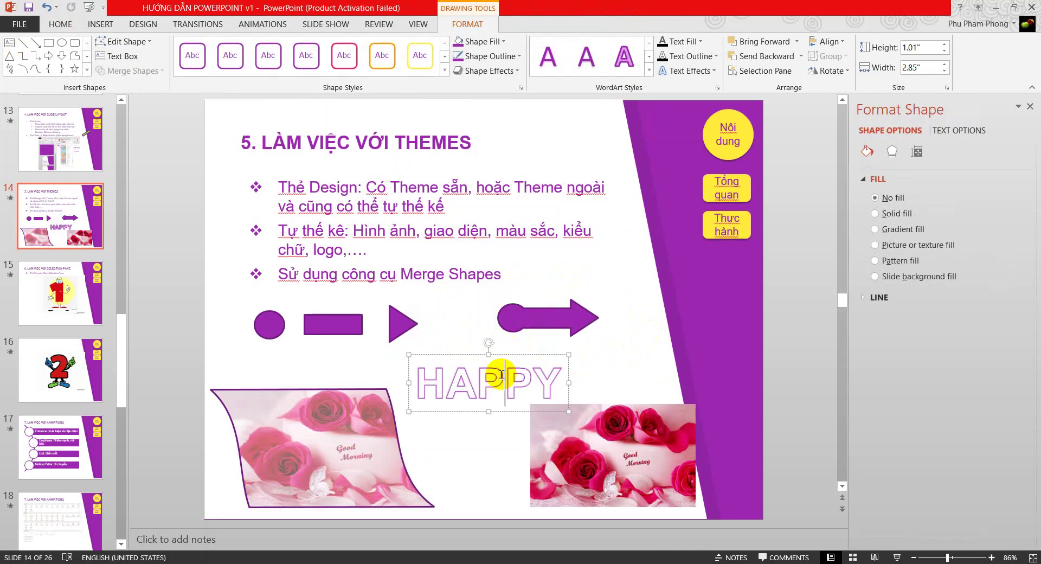
{"action": "left_click", "coordinate": [525, 355]}
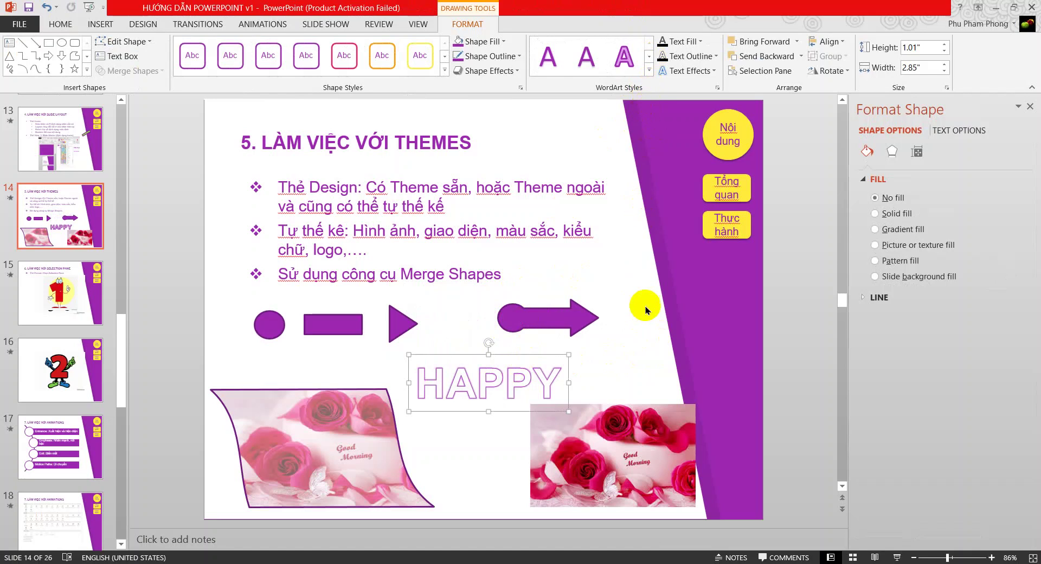
Move the right-hand rose picture up-left so it sits under the HAPPY text.
{"action": "left_click", "coordinate": [622, 416]}
{"action": "left_click_drag", "start_coordinate": [622, 416], "coordinate": [499, 345]}
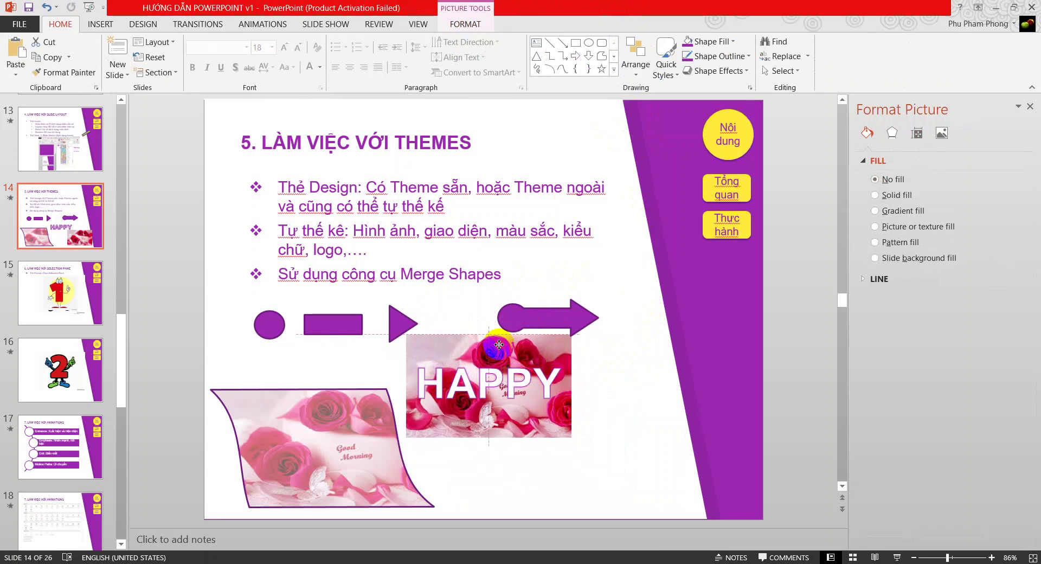
{"action": "left_click_drag", "start_coordinate": [499, 344], "coordinate": [505, 345]}
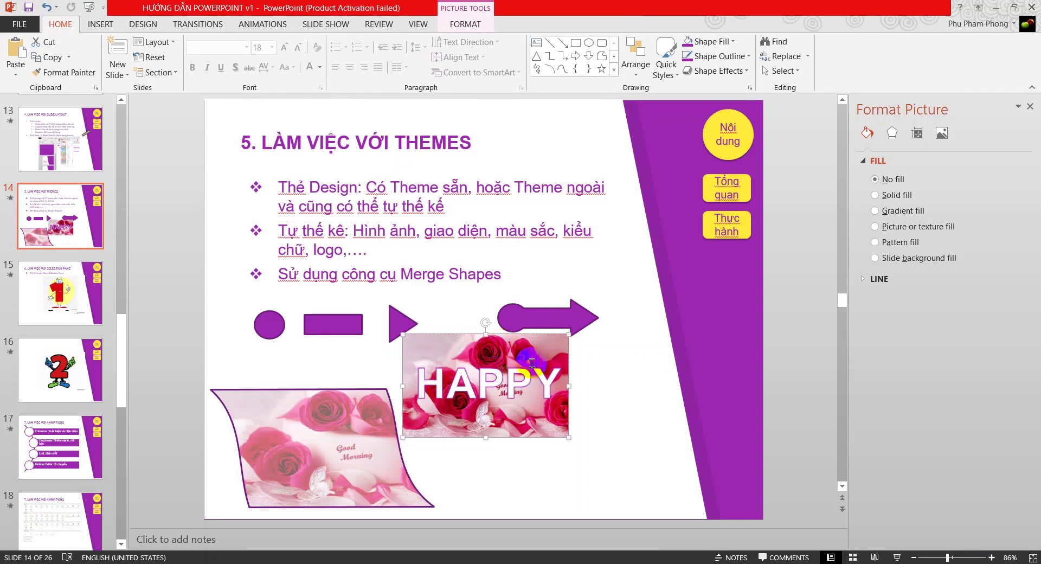
{"action": "left_click", "coordinate": [610, 399]}
Select HAPPY and the rose picture, open Merge Shapes, then cancel without merging.
{"action": "left_click", "coordinate": [512, 375]}
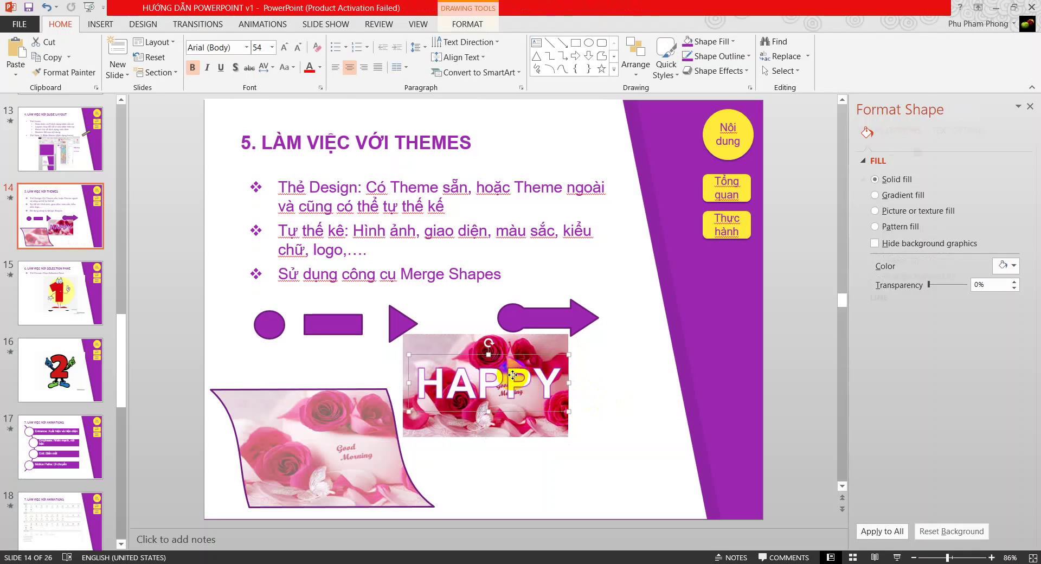
{"action": "left_click", "coordinate": [520, 341], "text": "shift"}
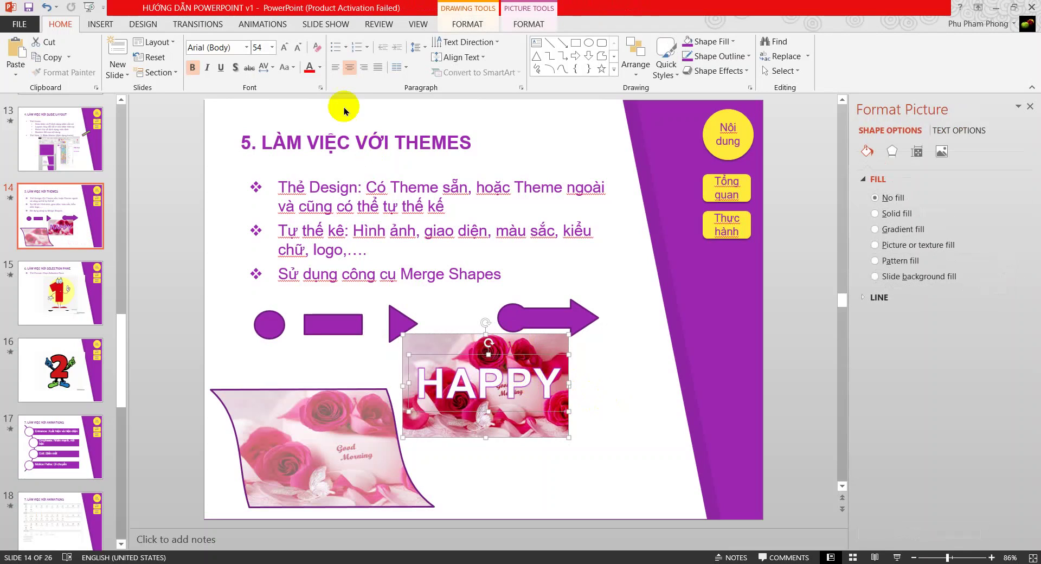
{"action": "left_click", "coordinate": [523, 25]}
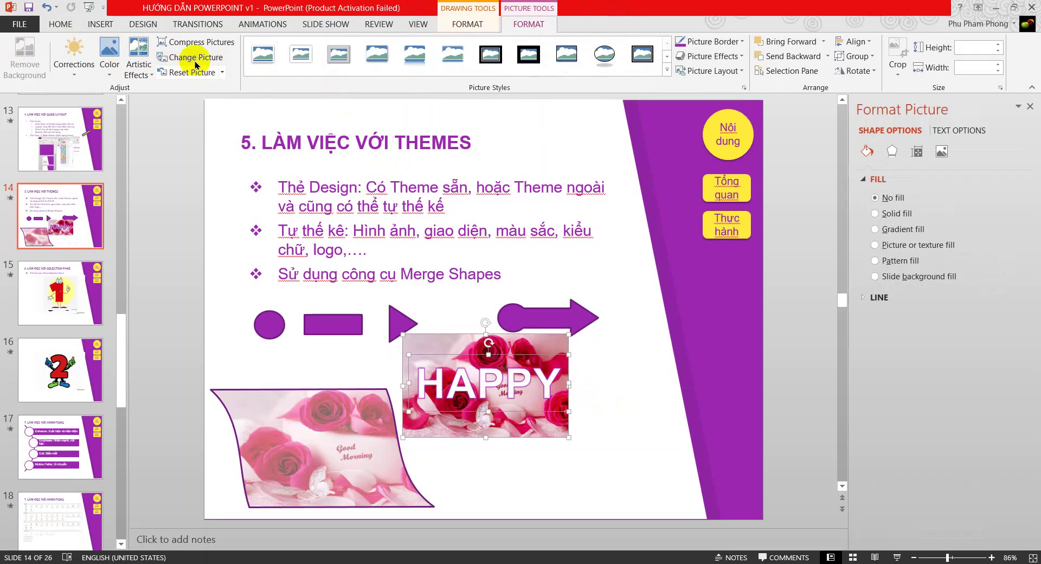
{"action": "left_click", "coordinate": [467, 24]}
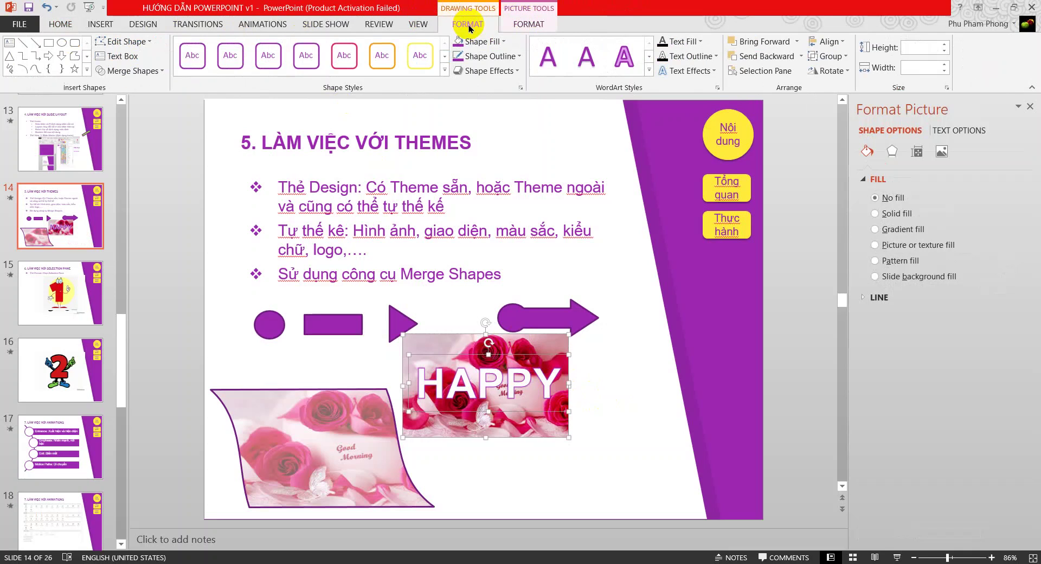
{"action": "left_click", "coordinate": [141, 70]}
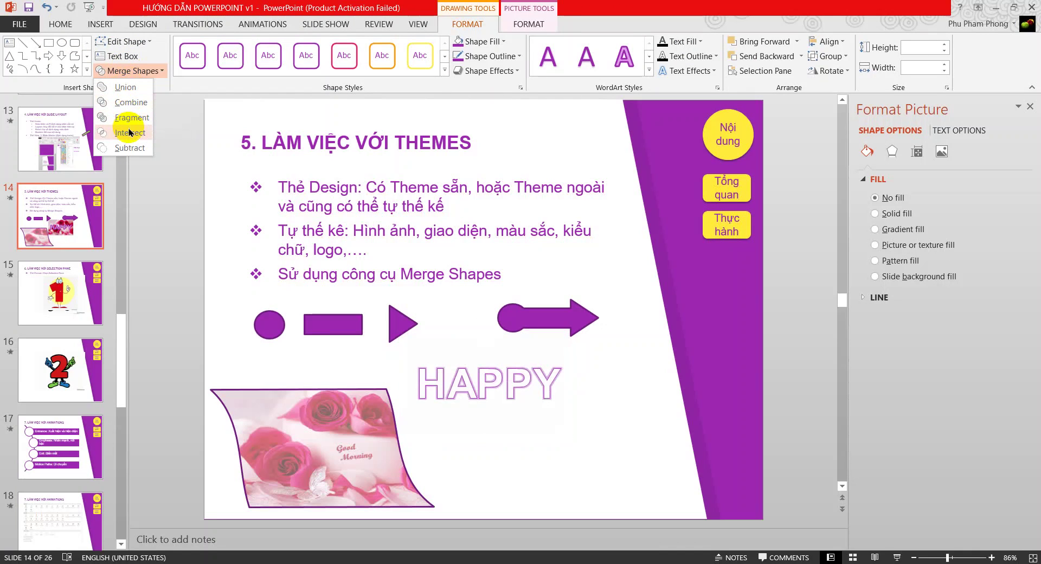
{"action": "left_click", "coordinate": [679, 445]}
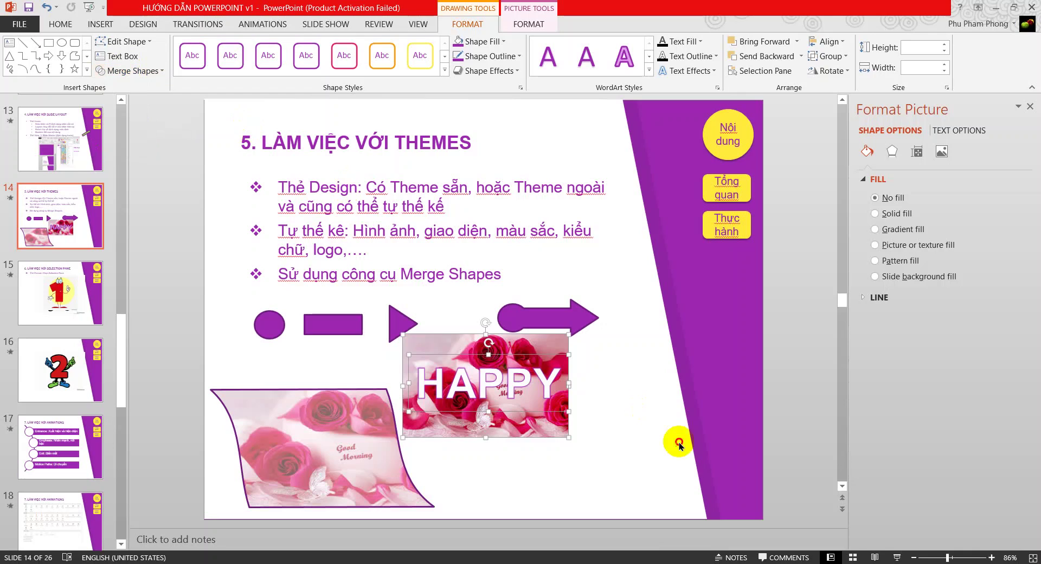
{"action": "left_click", "coordinate": [636, 419]}
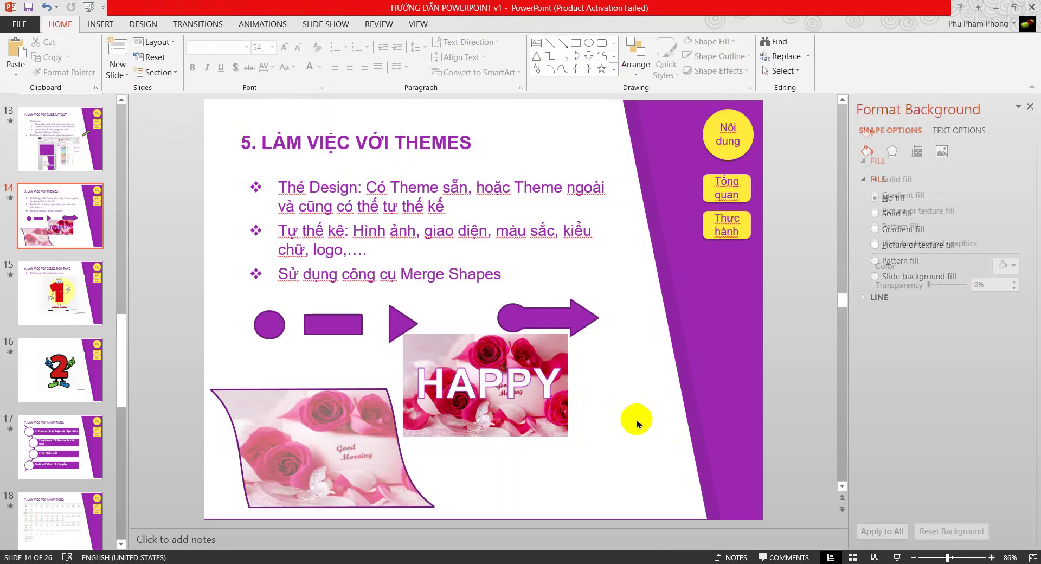
Reselect the rose picture first, then HAPPY, and open Merge Shapes again.
{"action": "left_click", "coordinate": [531, 381]}
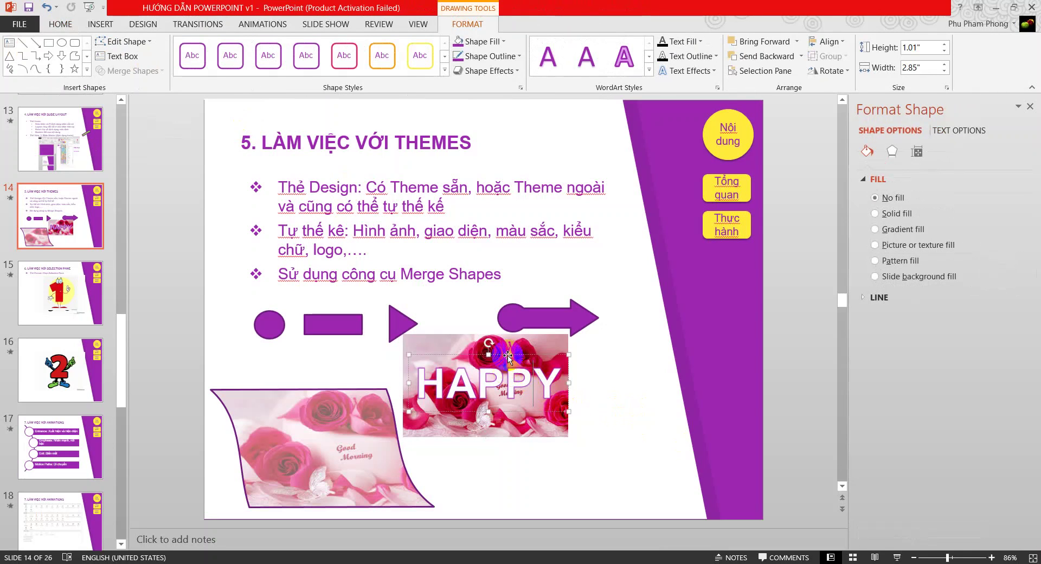
{"action": "left_click", "coordinate": [514, 346]}
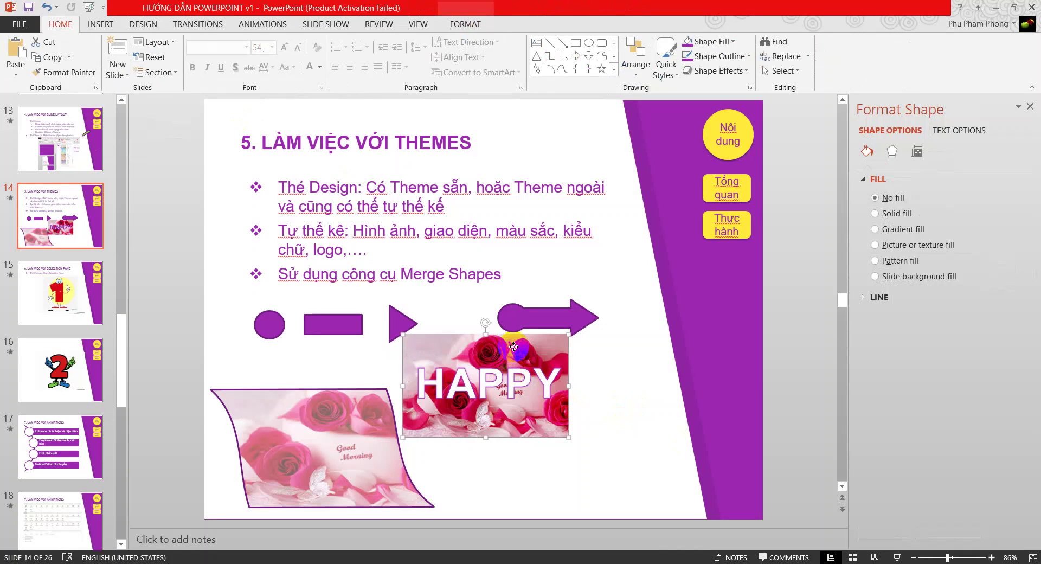
{"action": "left_click", "coordinate": [511, 382]}
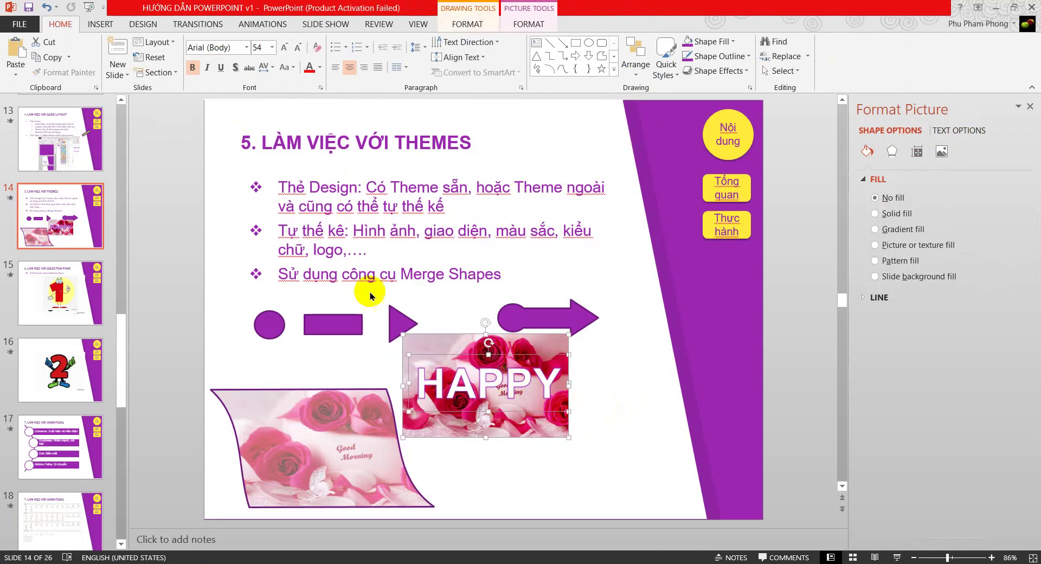
{"action": "left_click", "coordinate": [524, 24]}
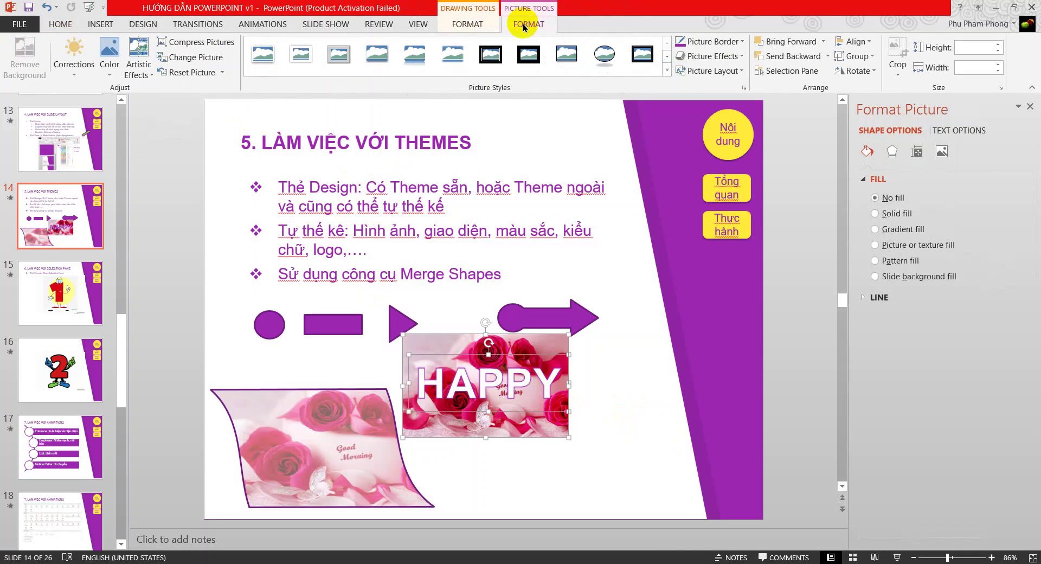
{"action": "left_click", "coordinate": [477, 23]}
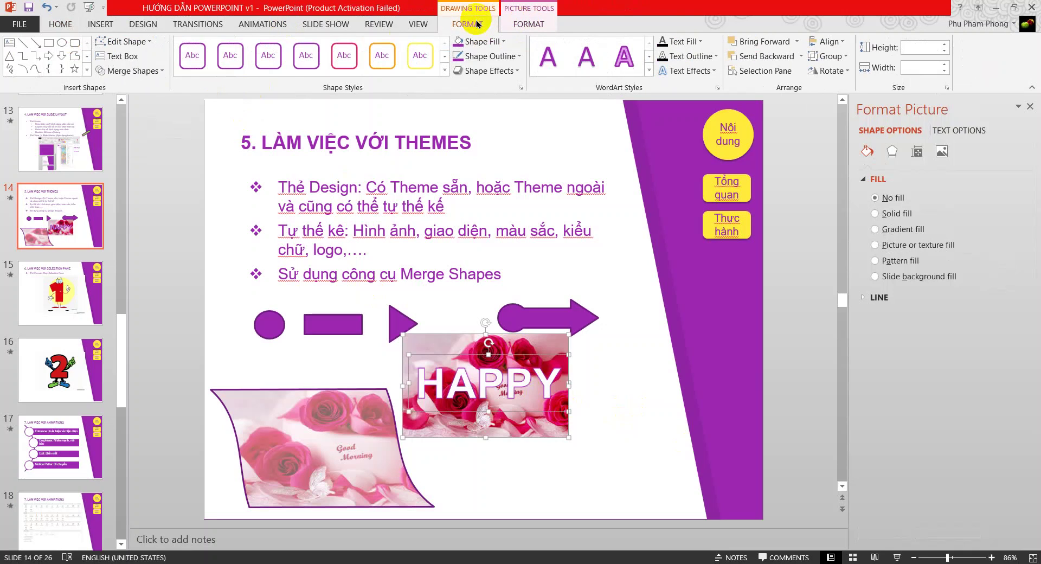
{"action": "left_click", "coordinate": [139, 72]}
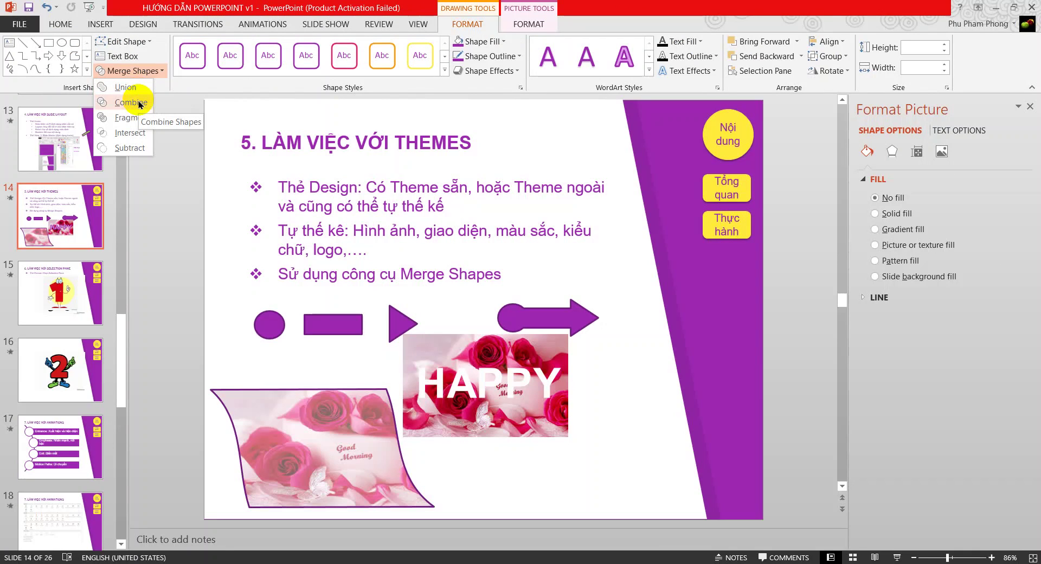
Intersect the rose with HAPPY, enlarge the rose-filled letters at the lower right, then go to slide 15.
{"action": "left_click", "coordinate": [137, 132]}
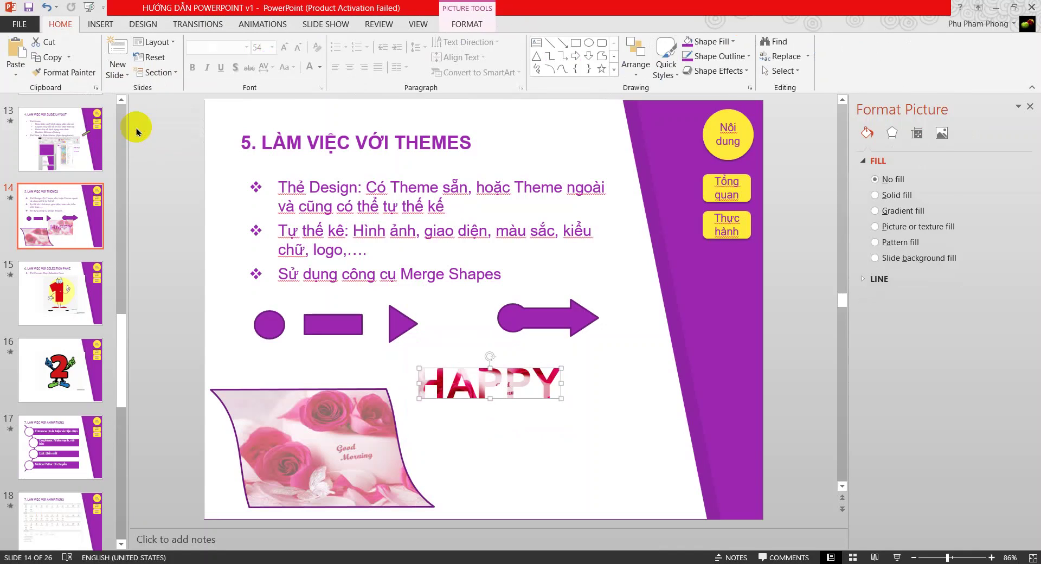
{"action": "left_click_drag", "start_coordinate": [480, 370], "coordinate": [559, 355]}
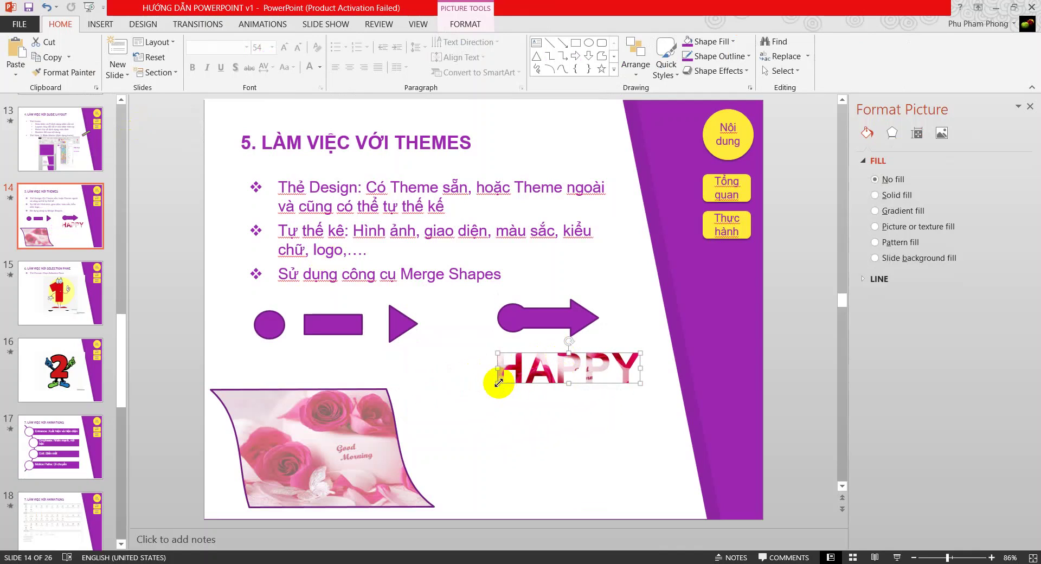
{"action": "left_click_drag", "start_coordinate": [501, 384], "coordinate": [467, 429]}
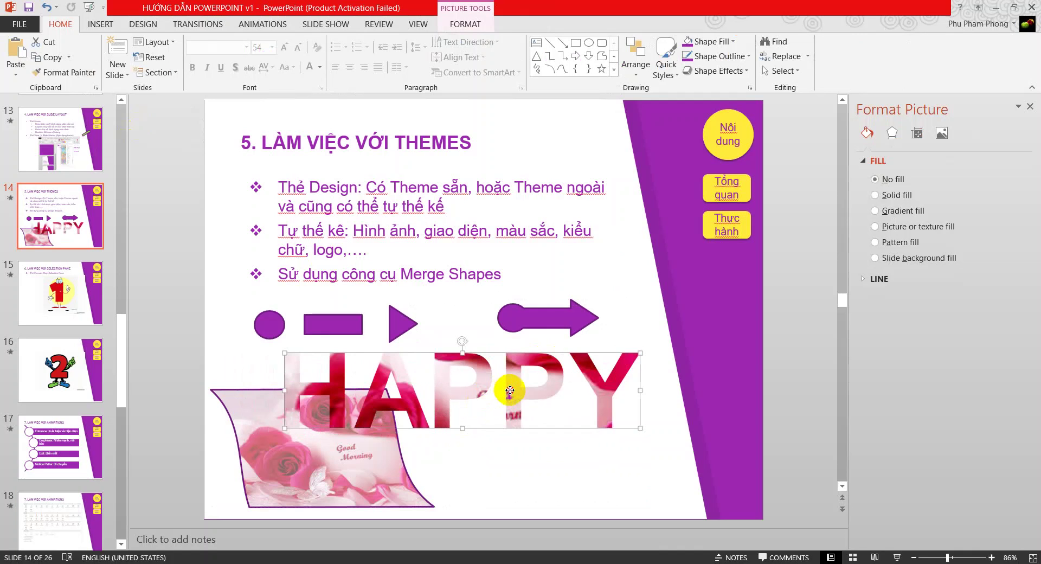
{"action": "left_click_drag", "start_coordinate": [510, 391], "coordinate": [633, 385]}
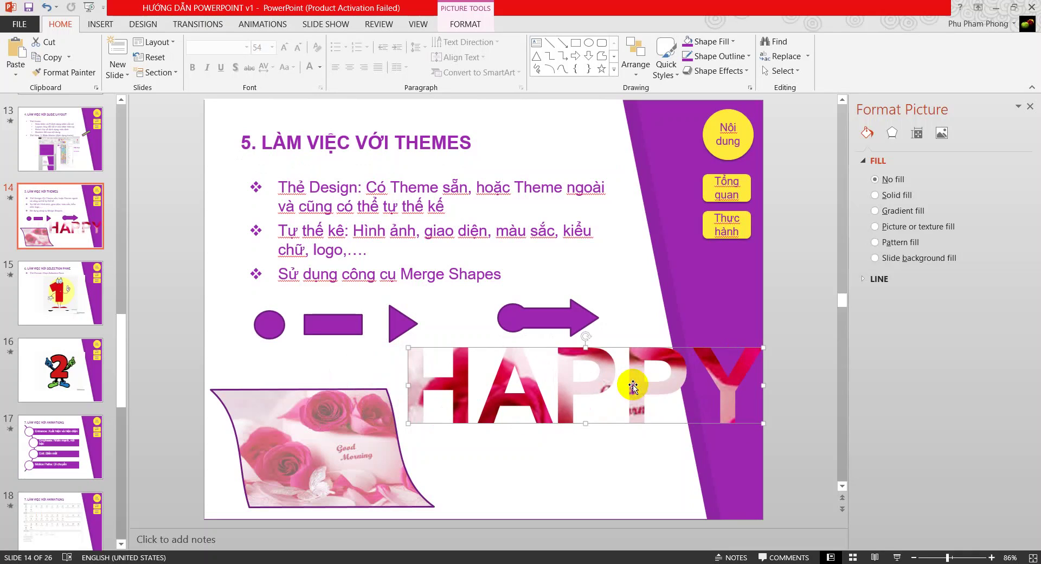
{"action": "left_click", "coordinate": [577, 269]}
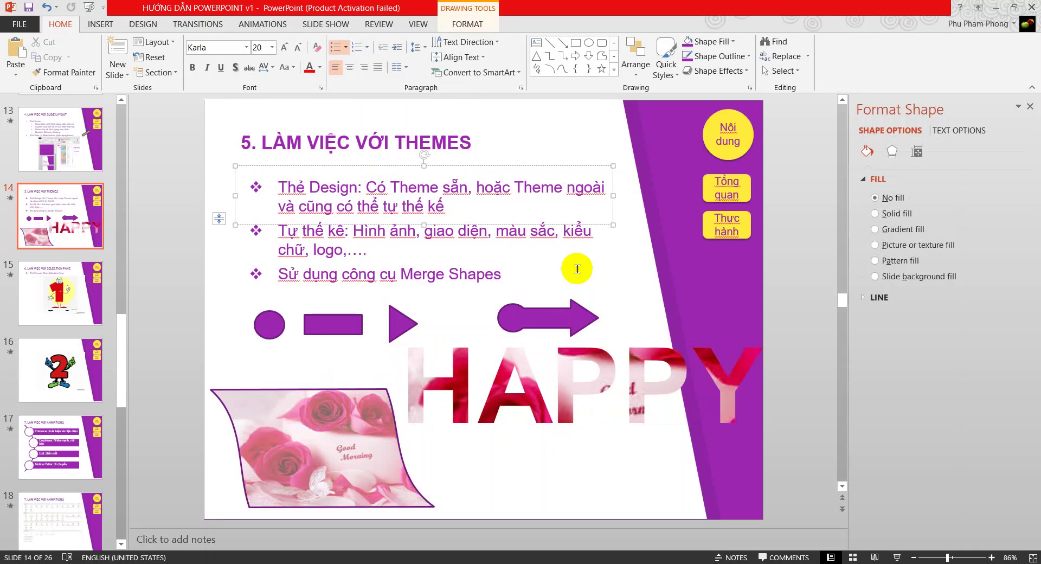
{"action": "left_click", "coordinate": [50, 320]}
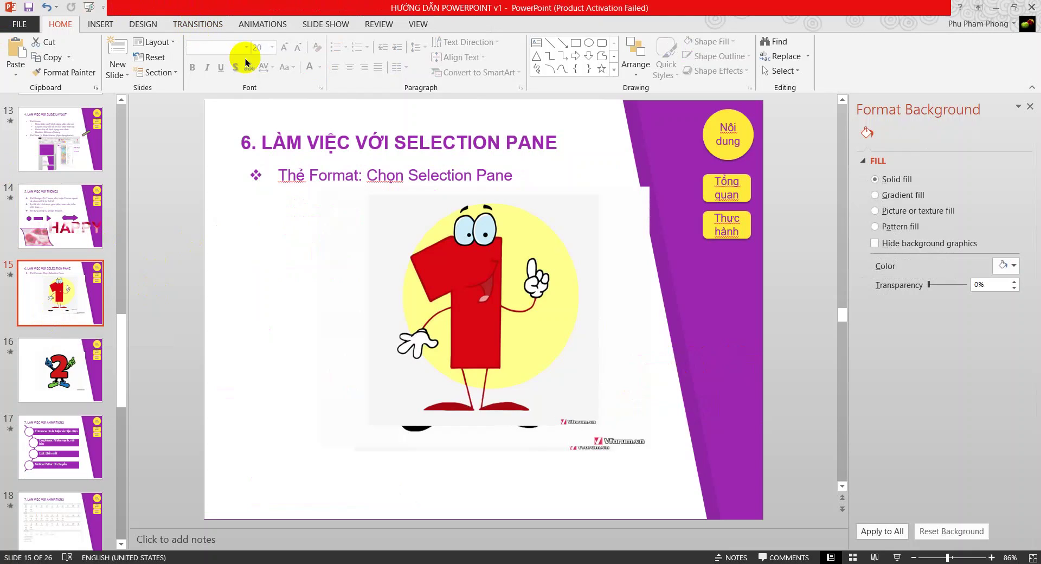
Open the Selection Pane and show slide 15's list: pictures 1–5, Text Placeholder 5, Title 4.
{"action": "key", "text": "Tab"}
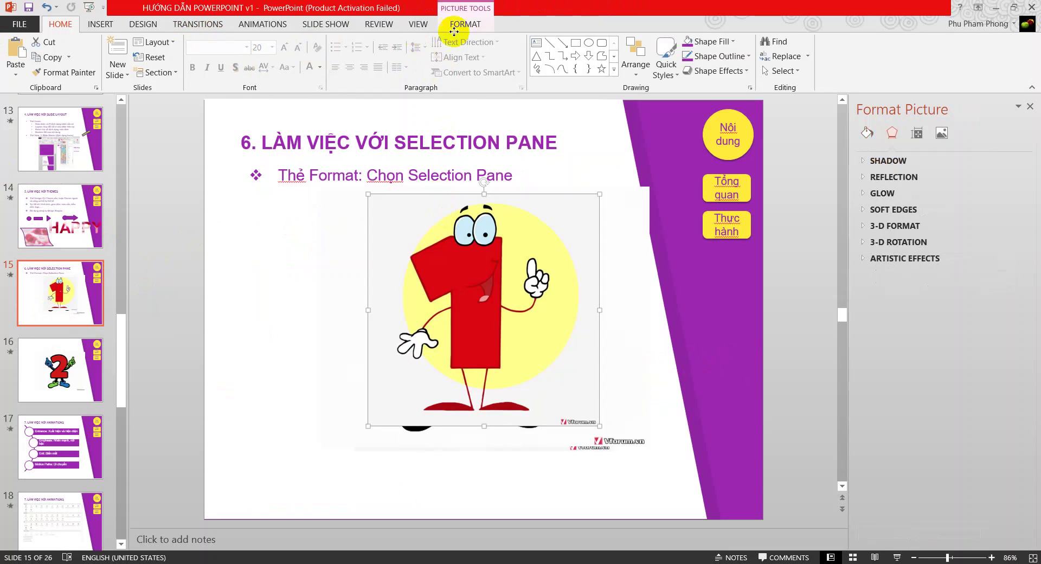
{"action": "left_click", "coordinate": [456, 27]}
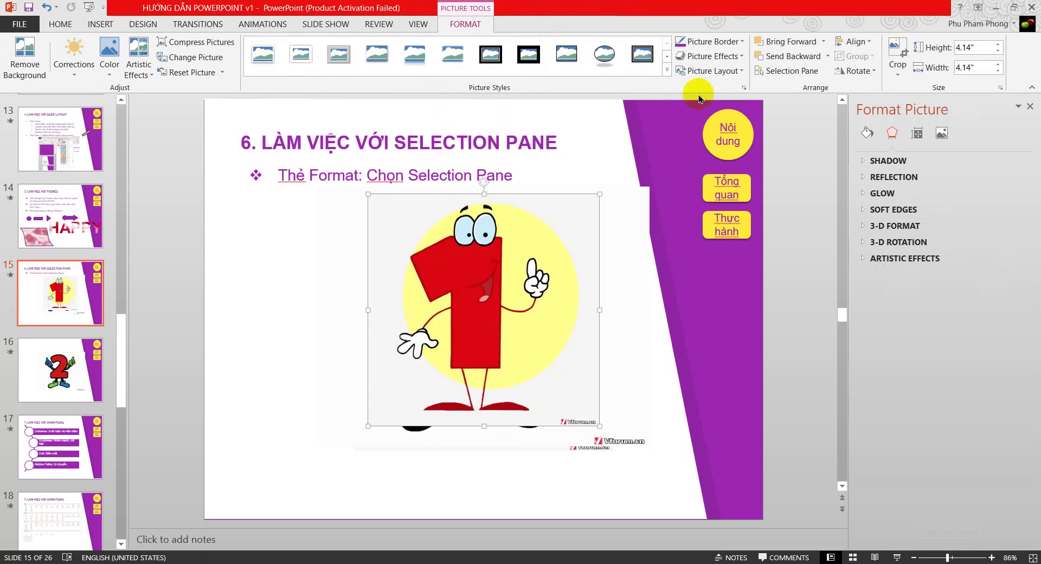
{"action": "left_click", "coordinate": [789, 76]}
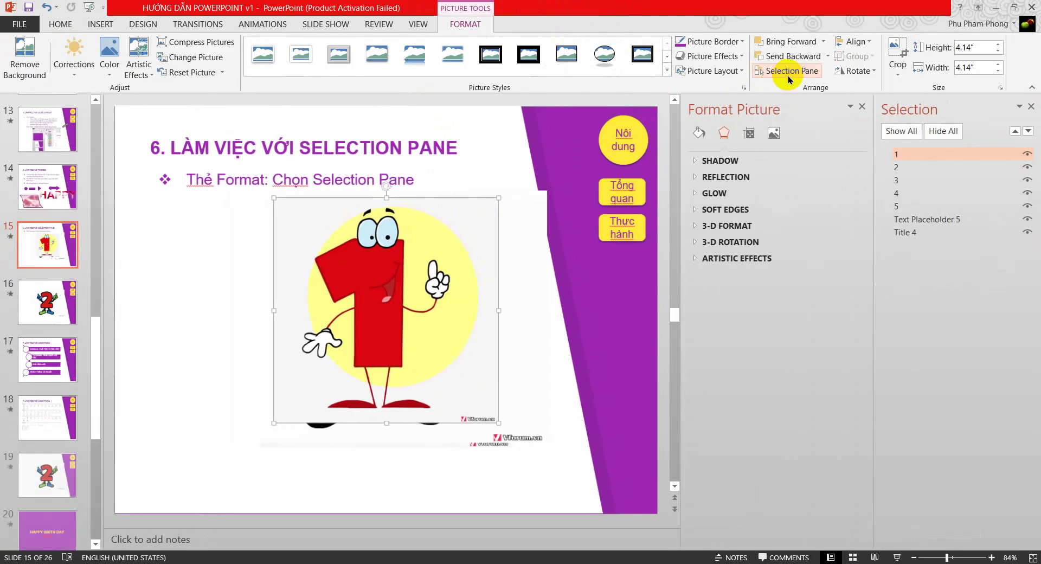
{"action": "left_click", "coordinate": [862, 107]}
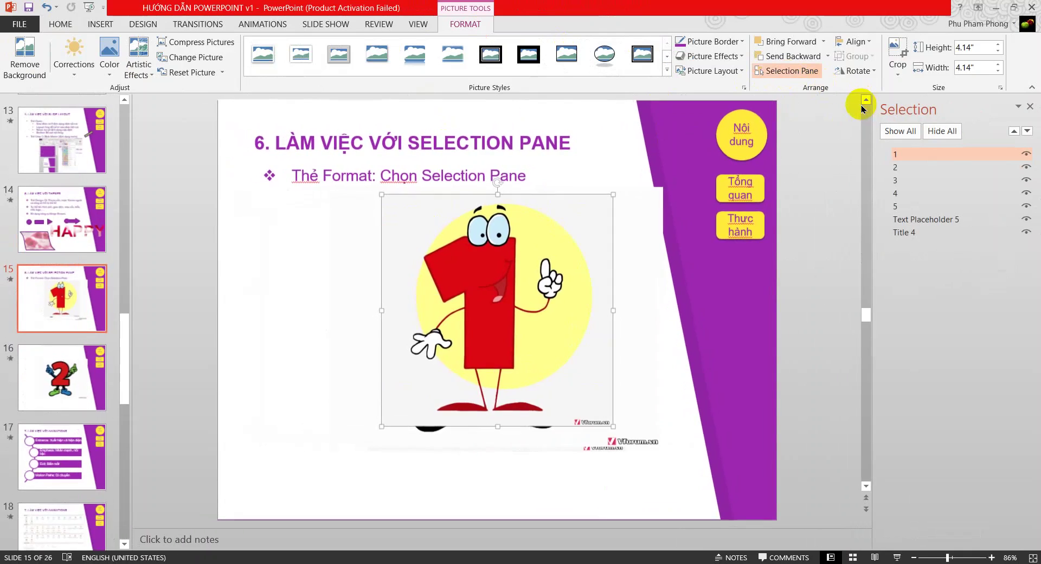
{"action": "left_click", "coordinate": [70, 206]}
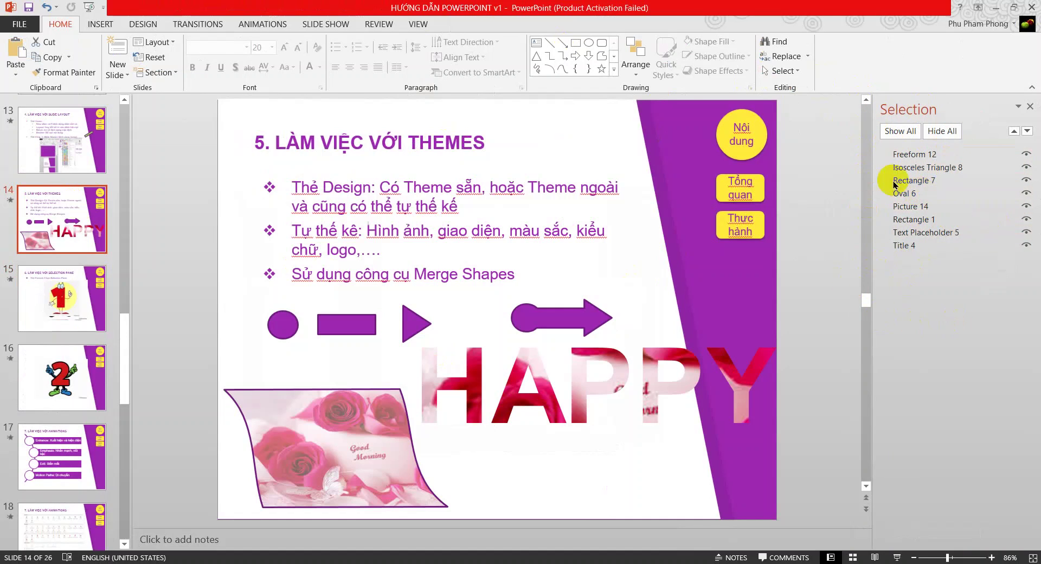
{"action": "left_click", "coordinate": [86, 313]}
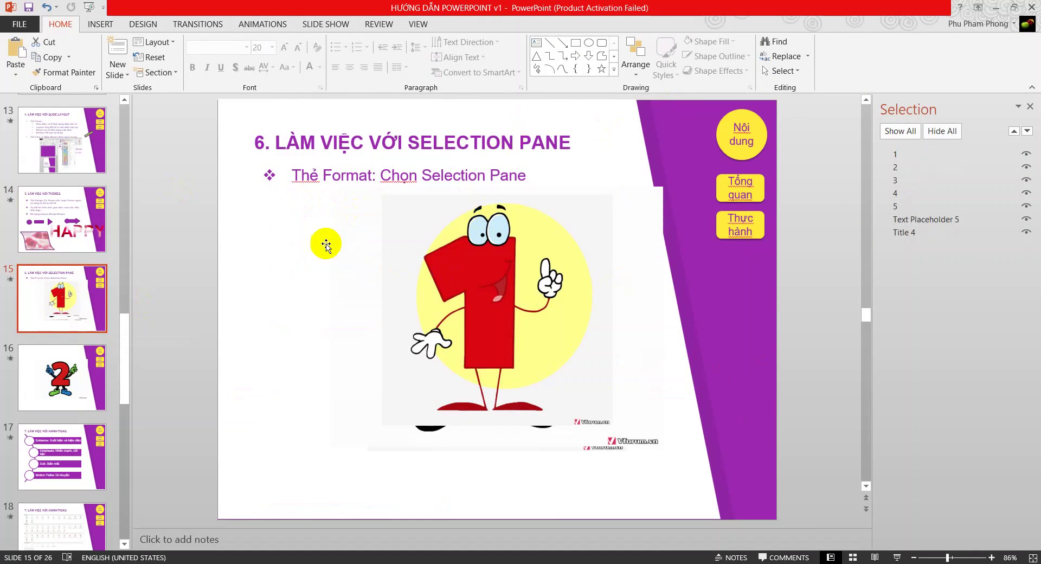
Hide pictures 1 through 5 via their eye icons, then select the bullet text and title.
{"action": "left_click", "coordinate": [910, 158]}
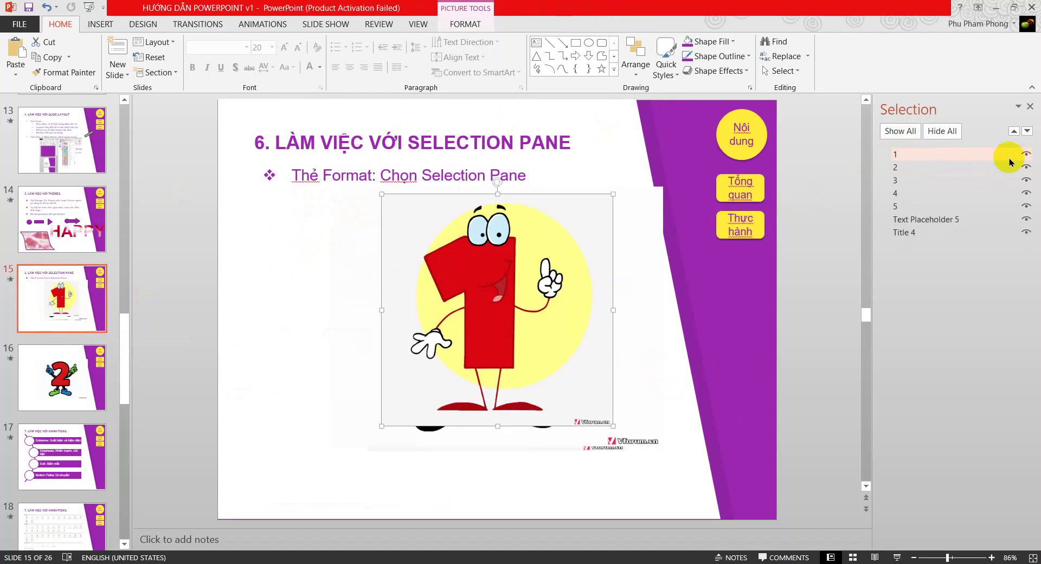
{"action": "left_click", "coordinate": [1025, 155]}
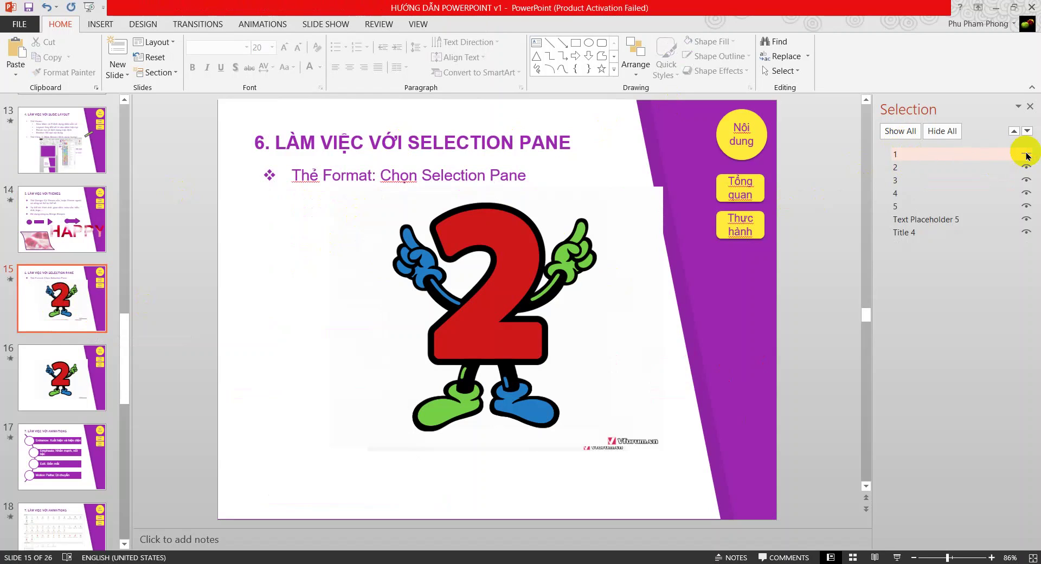
{"action": "left_click", "coordinate": [1026, 155]}
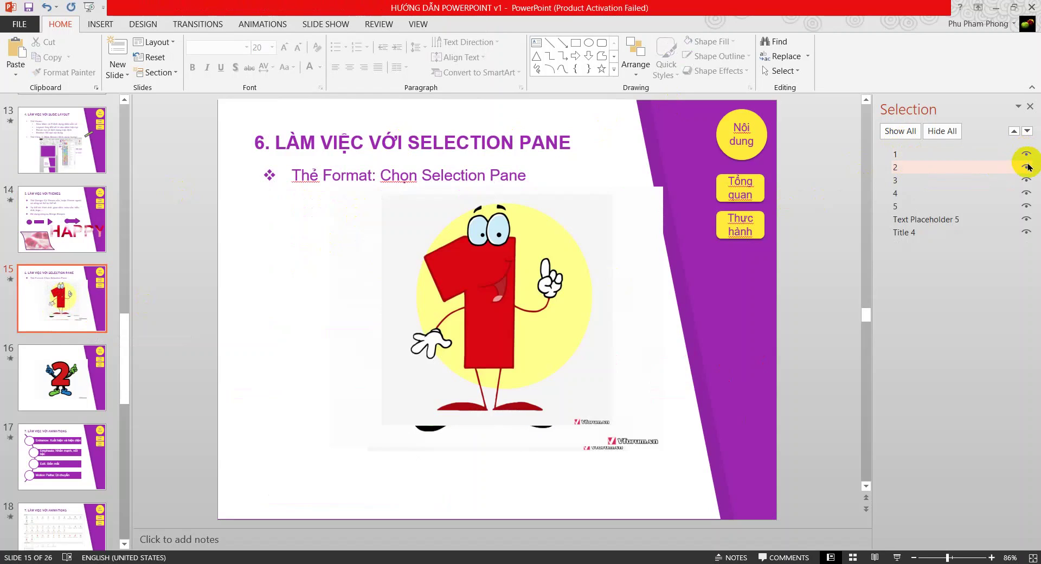
{"action": "left_click", "coordinate": [1026, 155]}
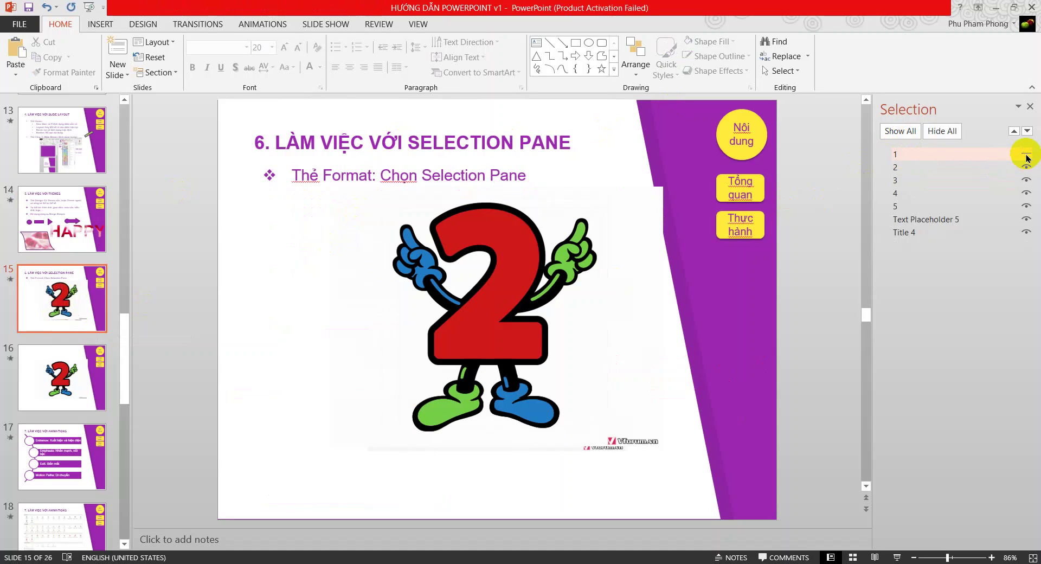
{"action": "left_click", "coordinate": [1027, 167]}
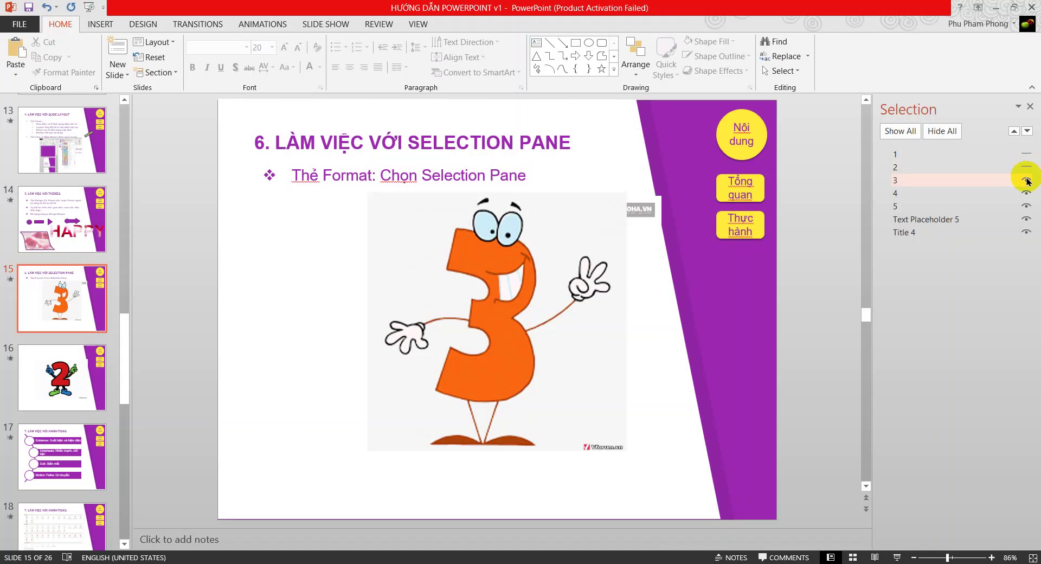
{"action": "left_click", "coordinate": [1027, 180]}
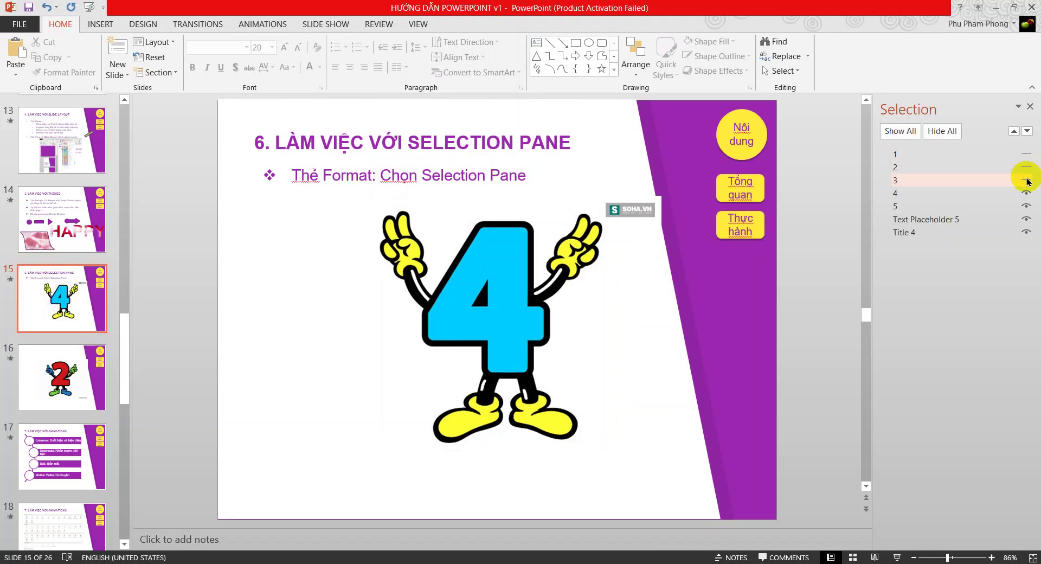
{"action": "left_click", "coordinate": [1027, 195]}
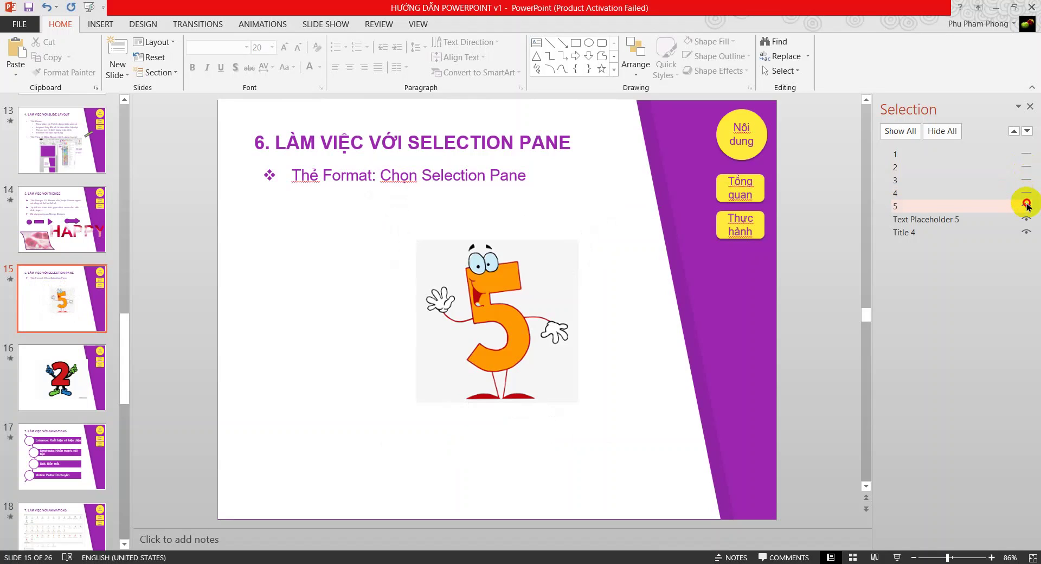
{"action": "left_click", "coordinate": [1027, 206]}
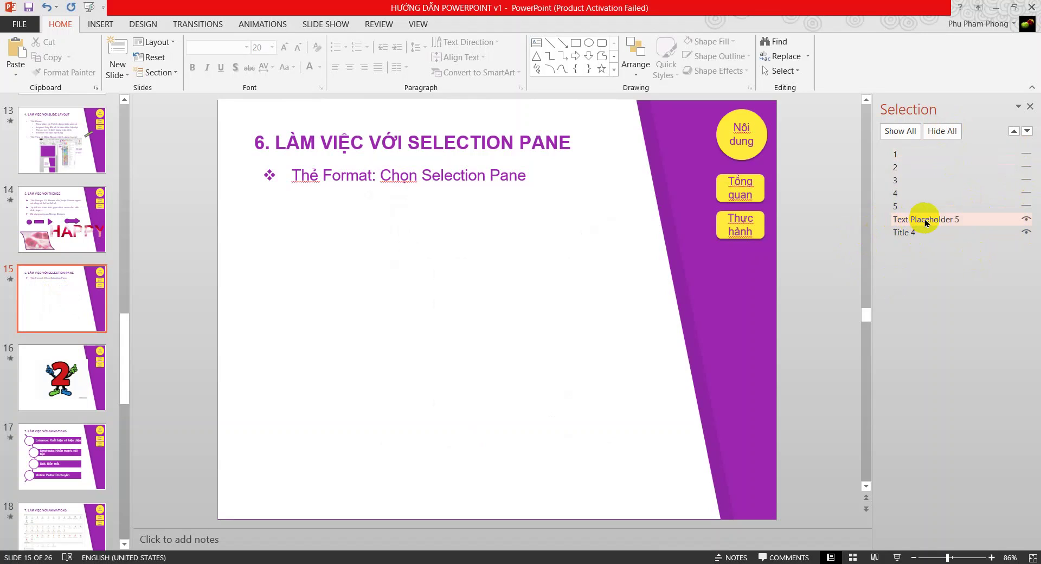
{"action": "left_click", "coordinate": [957, 225]}
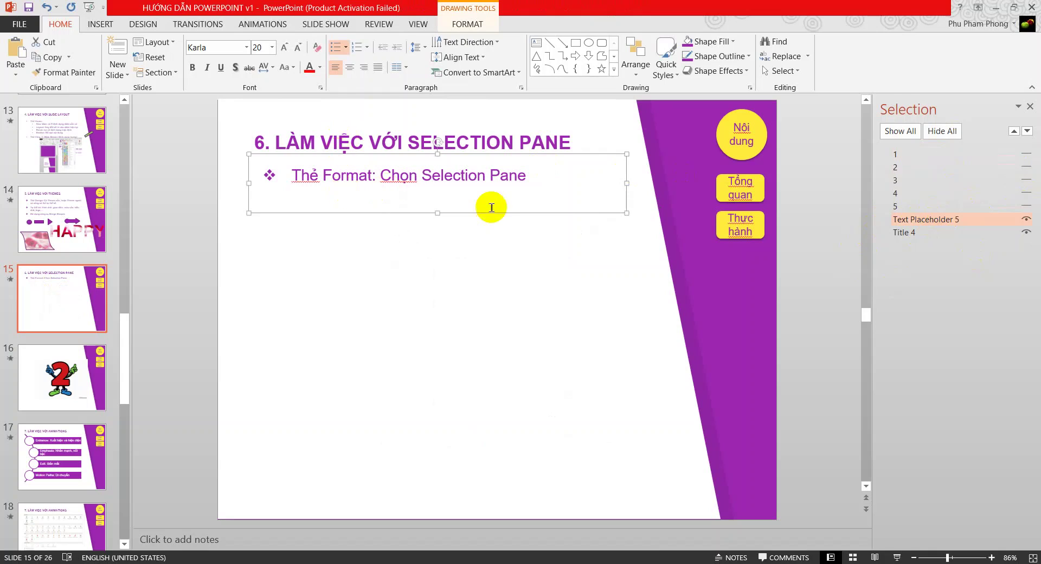
{"action": "left_click", "coordinate": [911, 233]}
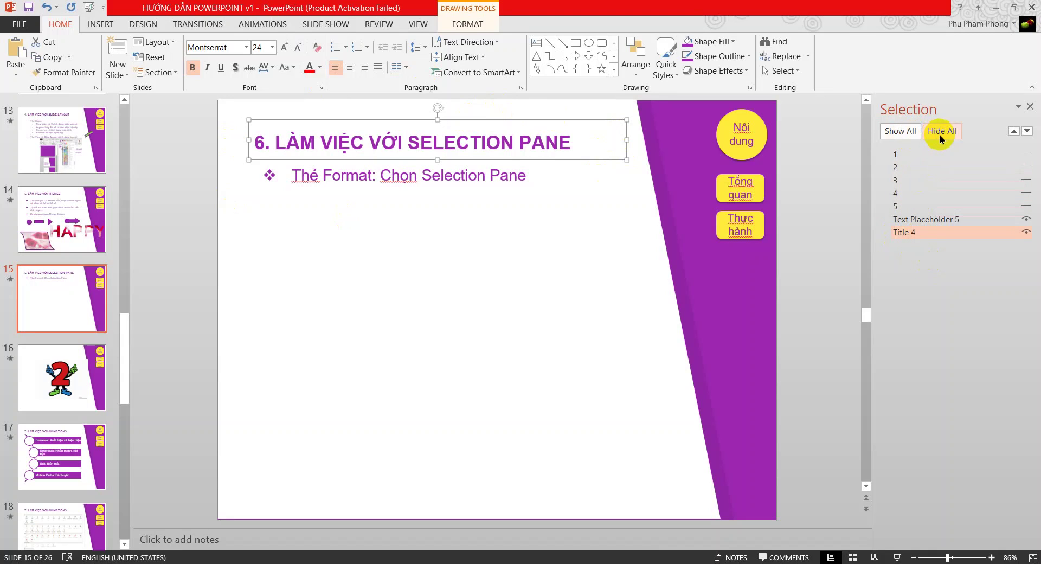
Show All pictures again, run the slideshow from the current slide, and exit with Esc.
{"action": "left_click", "coordinate": [901, 131]}
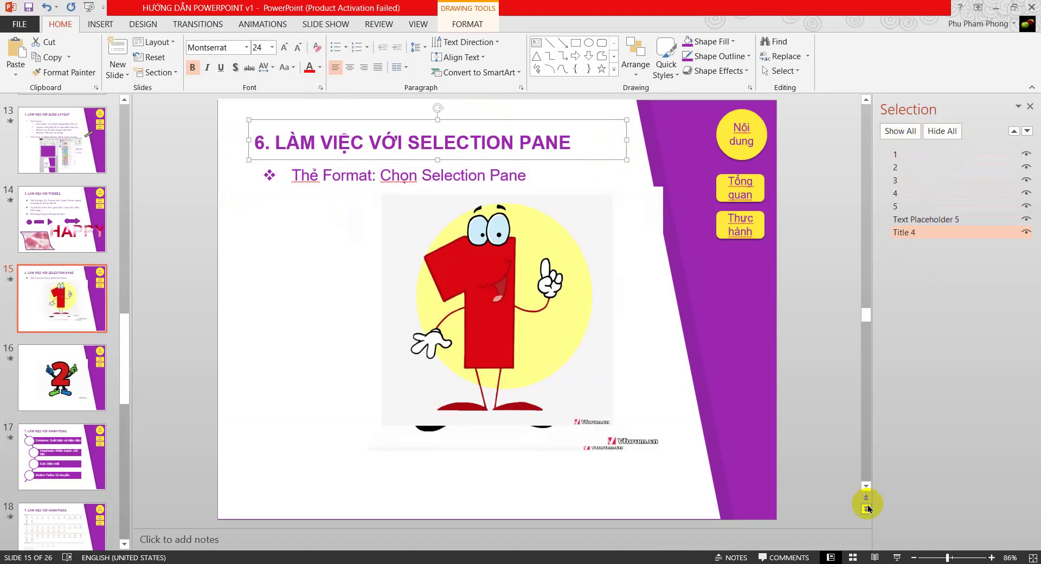
{"action": "left_click", "coordinate": [899, 556]}
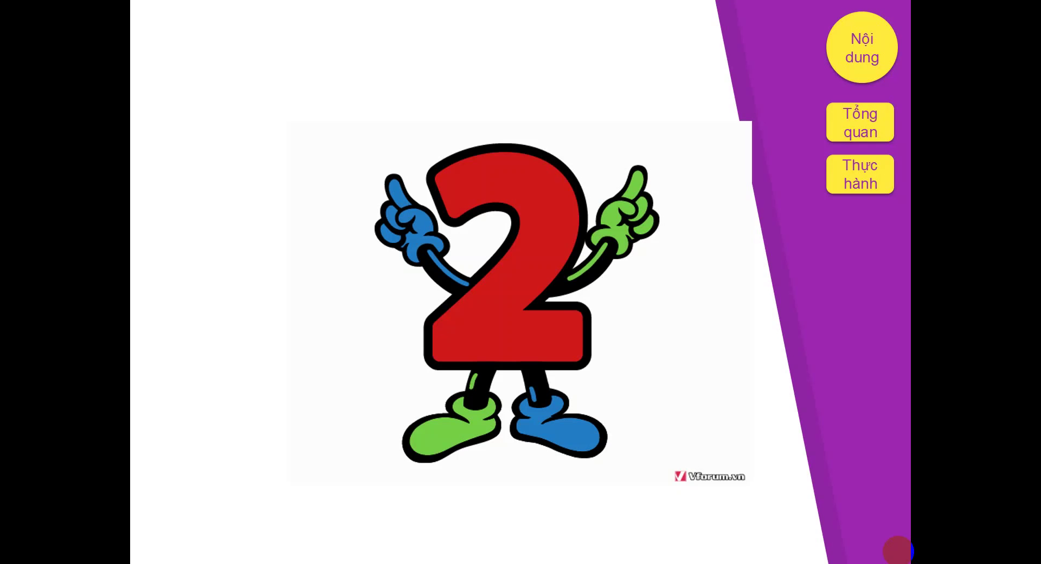
{"action": "key", "text": "Escape"}
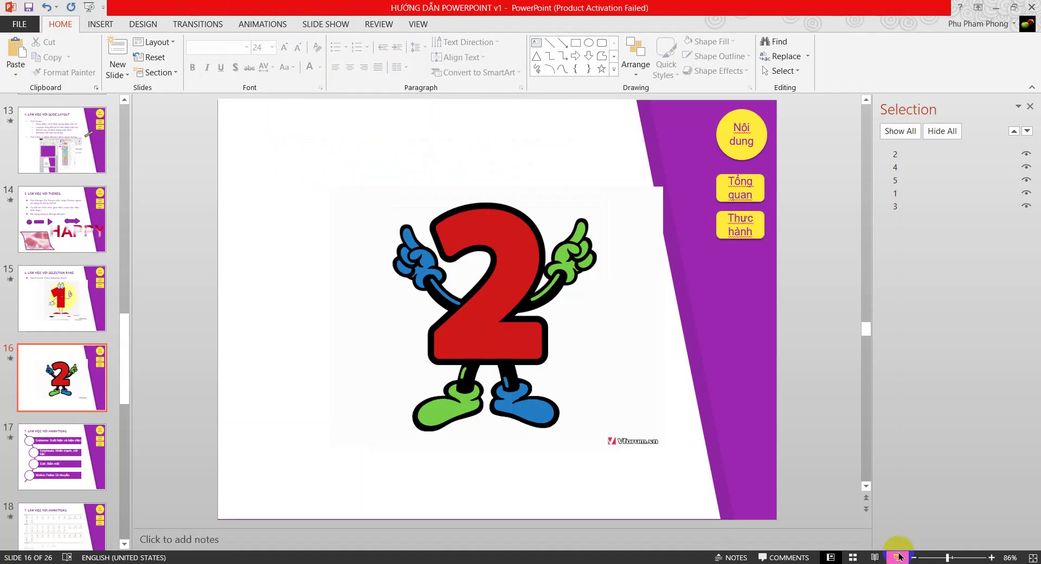
Bring picture 1 to the top of slide 16's stacking order in the Selection Pane.
{"action": "left_click", "coordinate": [457, 276]}
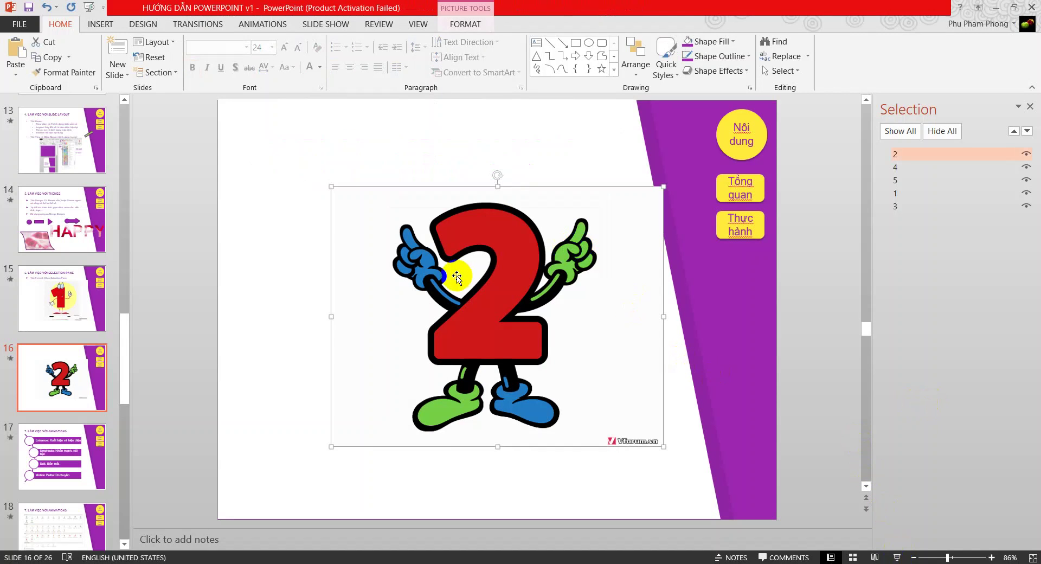
{"action": "left_click", "coordinate": [82, 325]}
{"action": "left_click", "coordinate": [54, 386]}
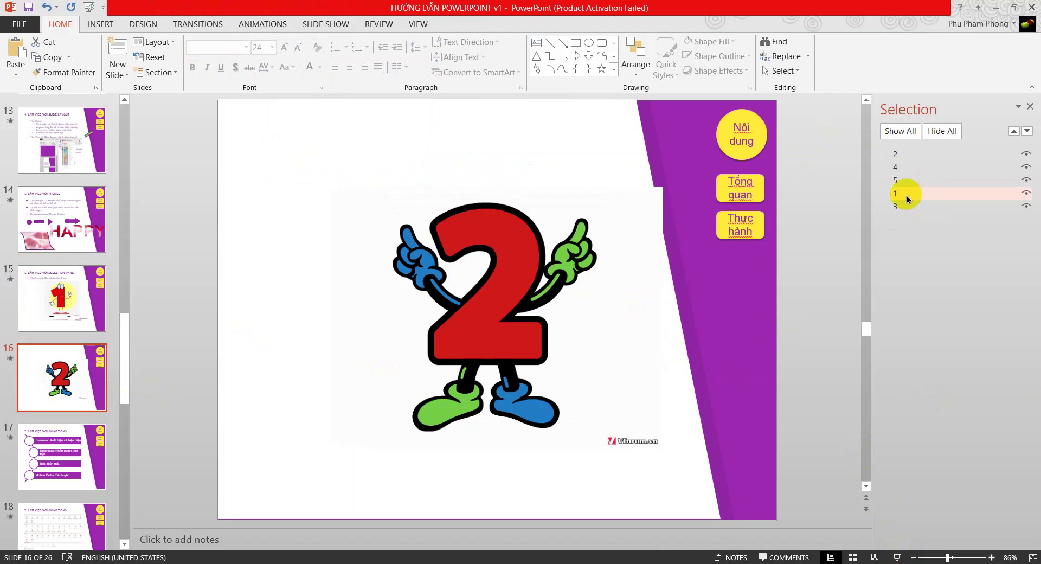
{"action": "left_click", "coordinate": [907, 195]}
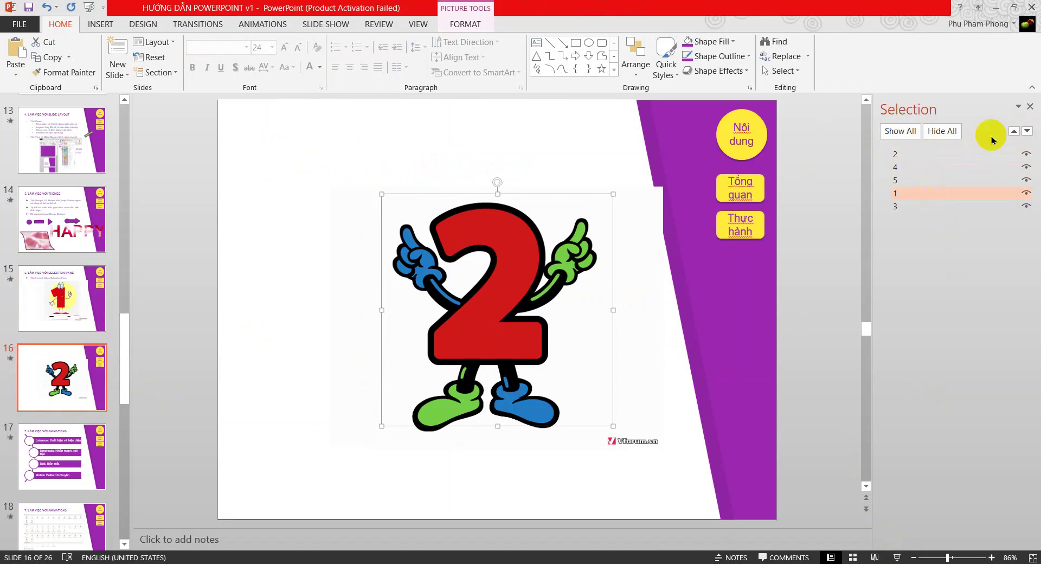
{"action": "left_click", "coordinate": [1013, 133]}
{"action": "left_click", "coordinate": [1014, 133]}
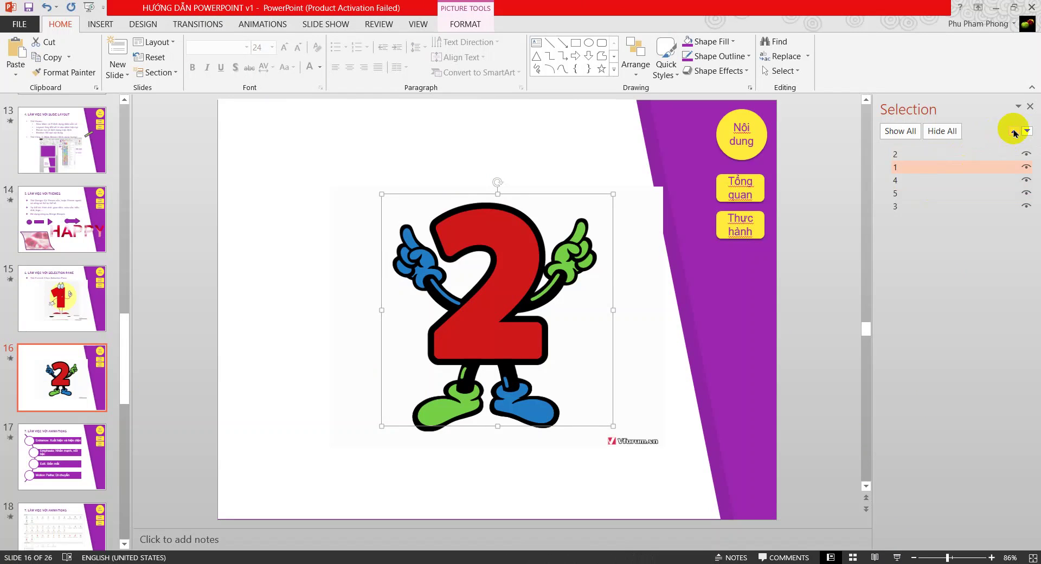
{"action": "left_click", "coordinate": [1014, 133]}
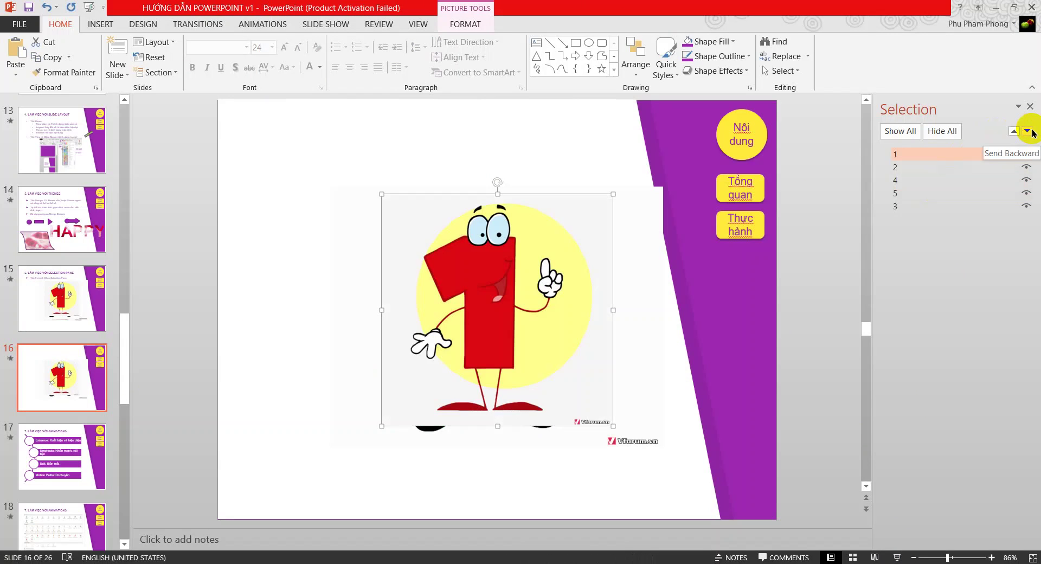
Reposition picture 3 in the stack so it sits just behind picture 2.
{"action": "left_click", "coordinate": [945, 206]}
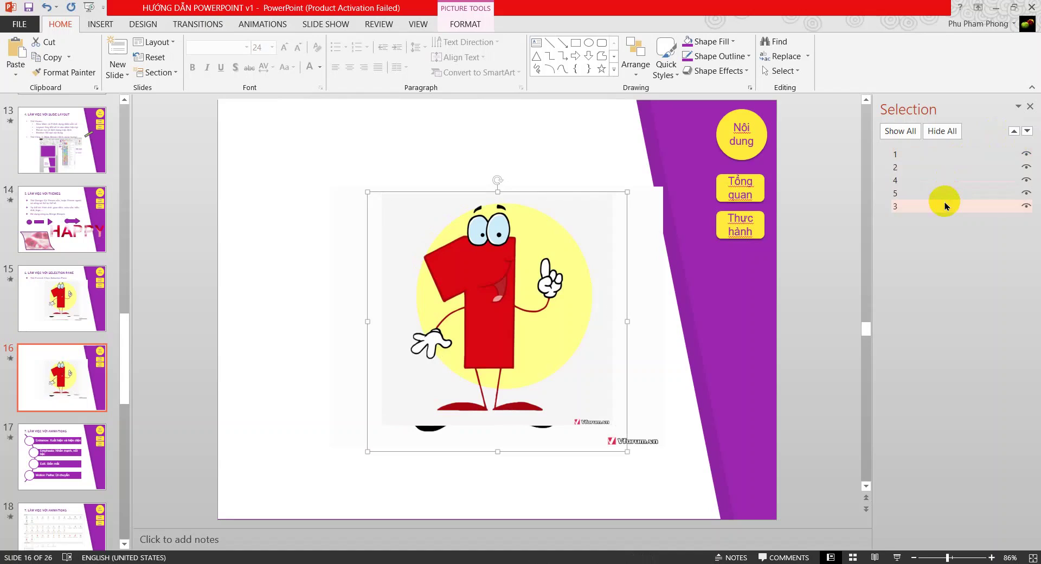
{"action": "left_click", "coordinate": [1015, 132]}
{"action": "left_click", "coordinate": [1015, 132]}
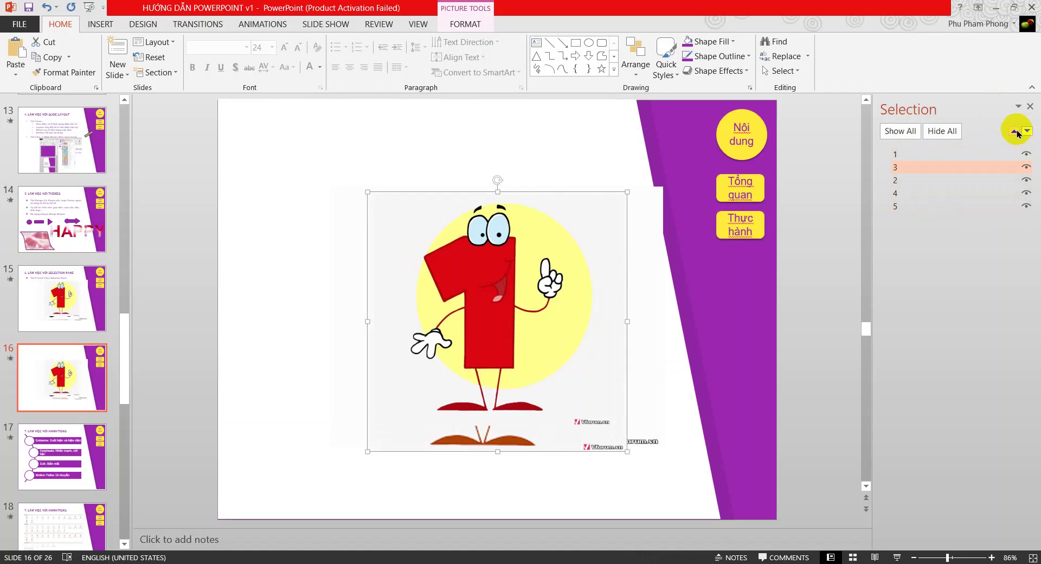
{"action": "left_click", "coordinate": [1027, 132]}
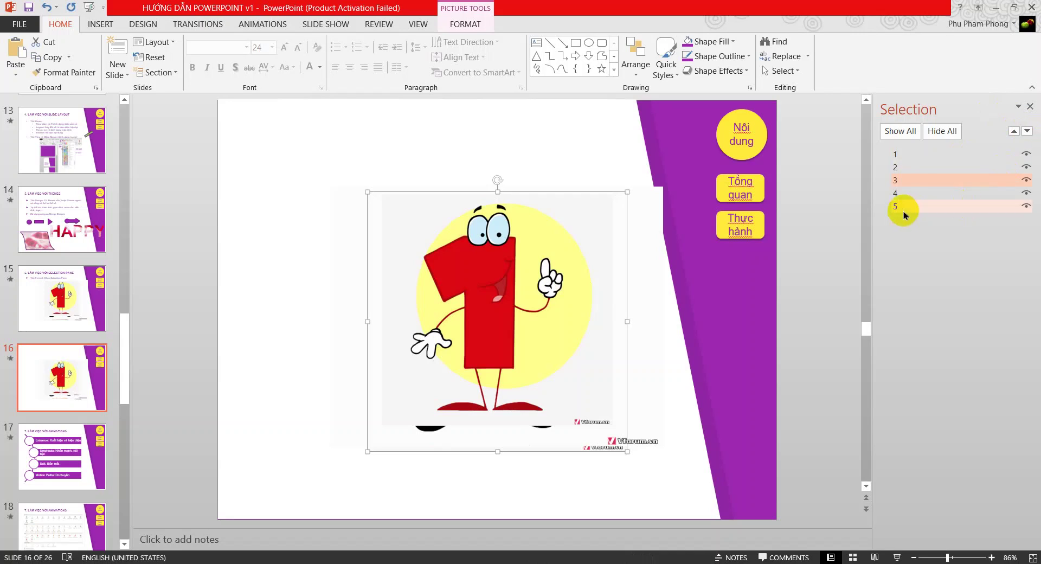
Hide pictures 1 through 5 one by one to check the order, then show all again.
{"action": "left_click", "coordinate": [1027, 155]}
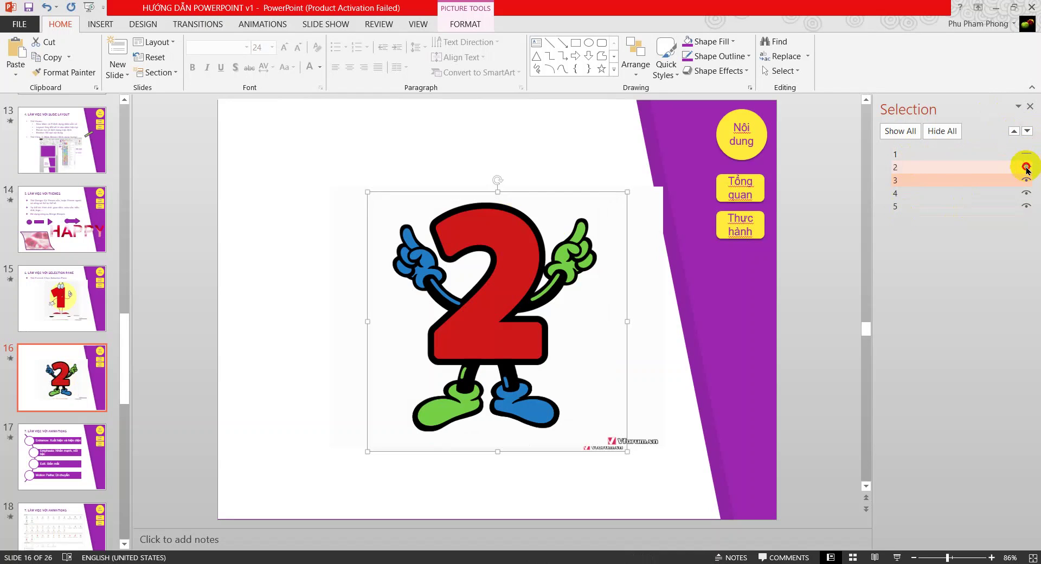
{"action": "left_click", "coordinate": [1026, 168]}
{"action": "left_click", "coordinate": [1027, 180]}
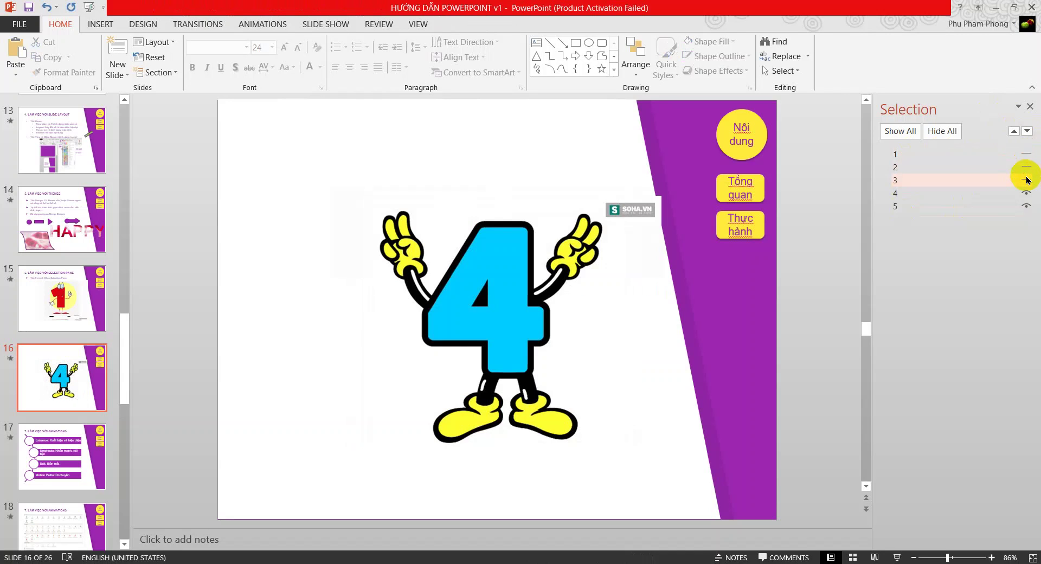
{"action": "left_click", "coordinate": [1026, 193]}
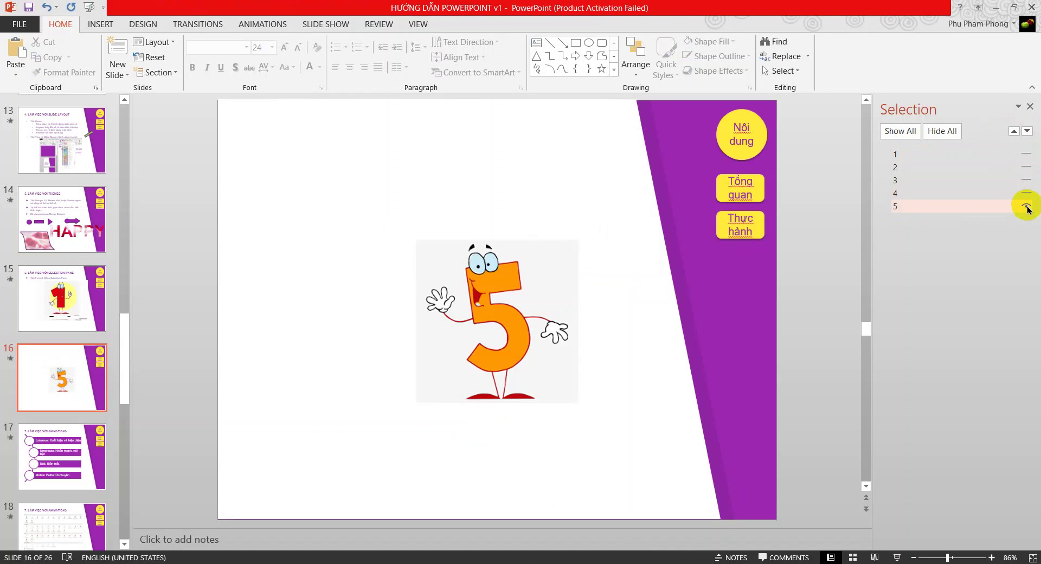
{"action": "left_click", "coordinate": [1027, 207]}
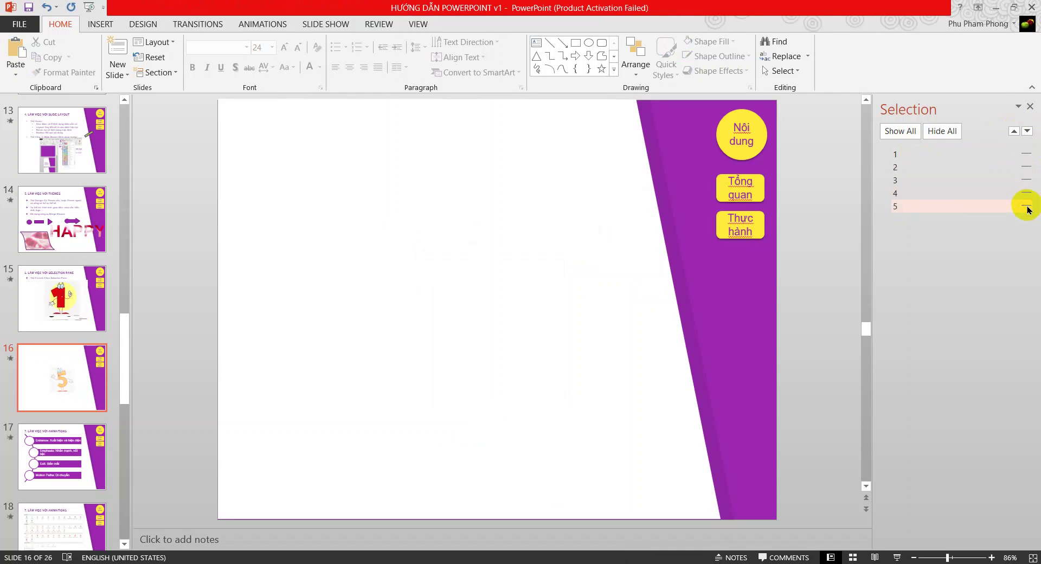
{"action": "left_click", "coordinate": [889, 132]}
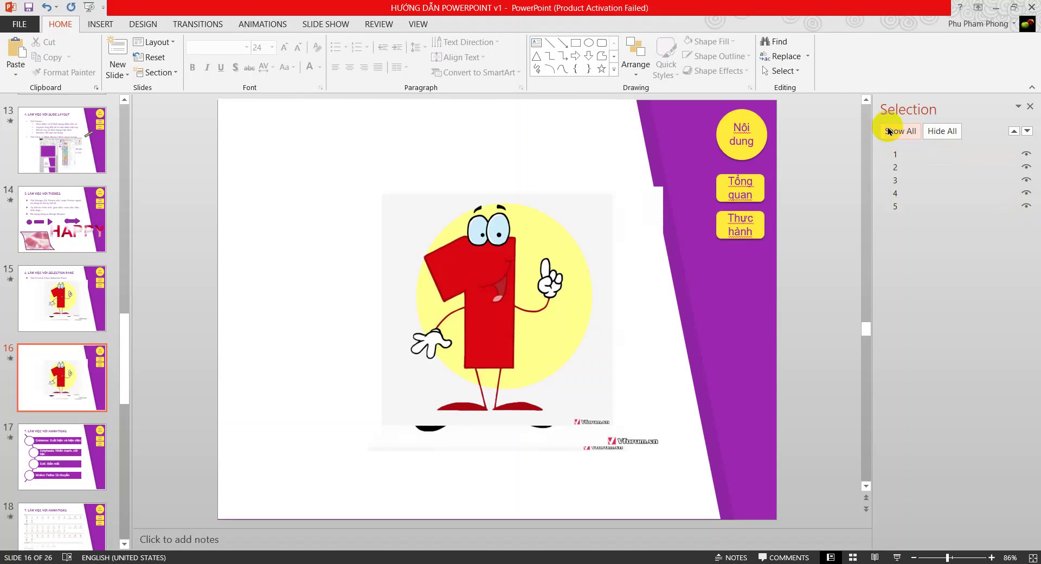